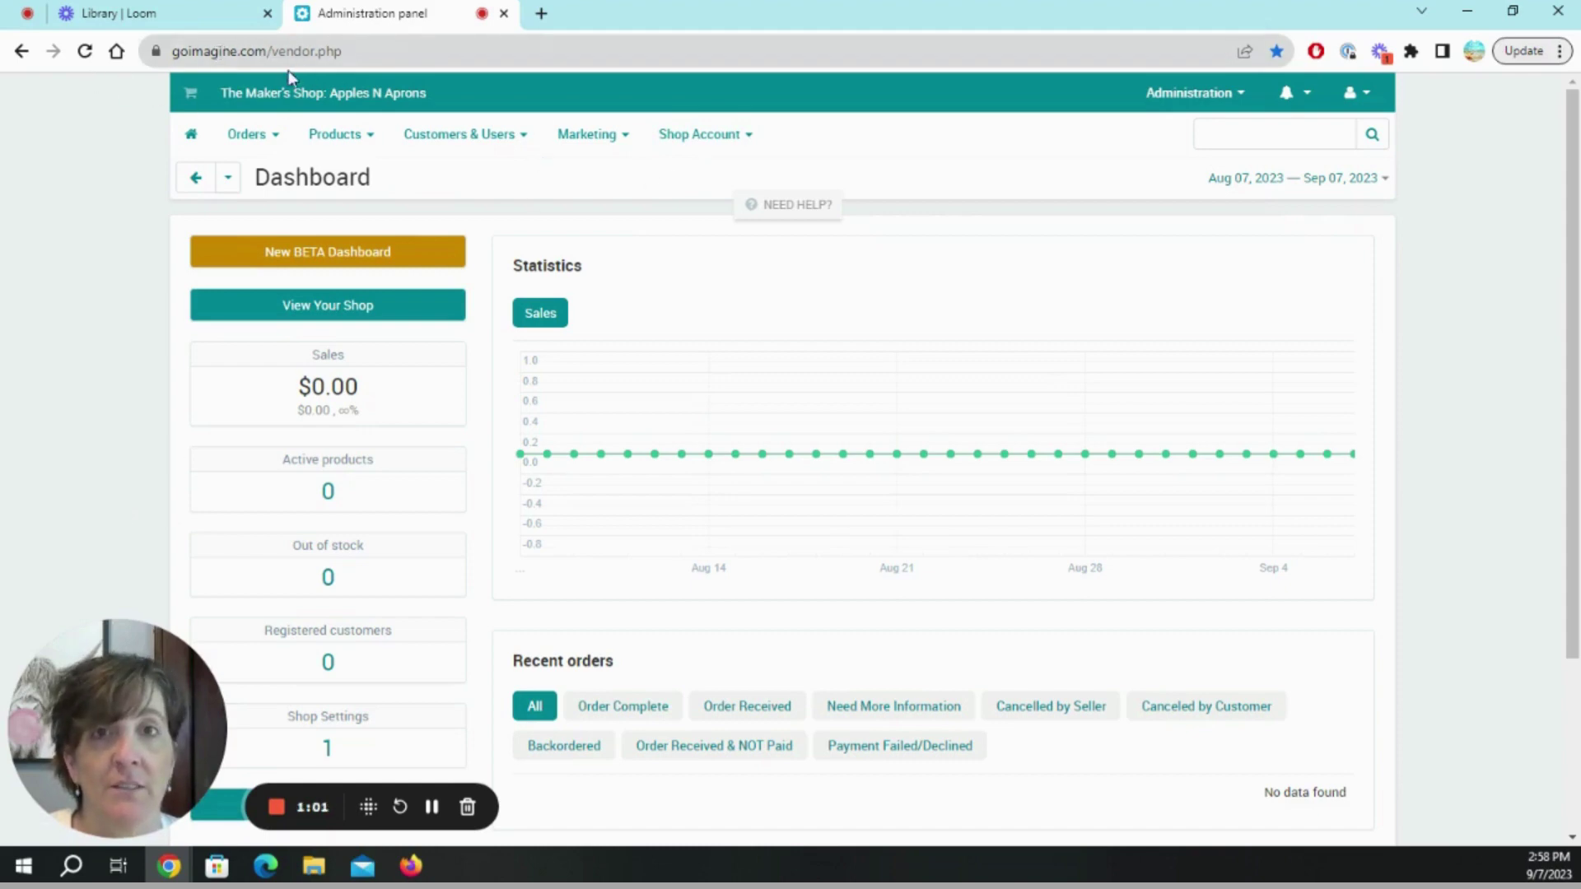
# Bring up the Shop Account dropdown in the top navigation of the Apples N Aprons dashboard.
pyautogui.moveTo(716, 156)
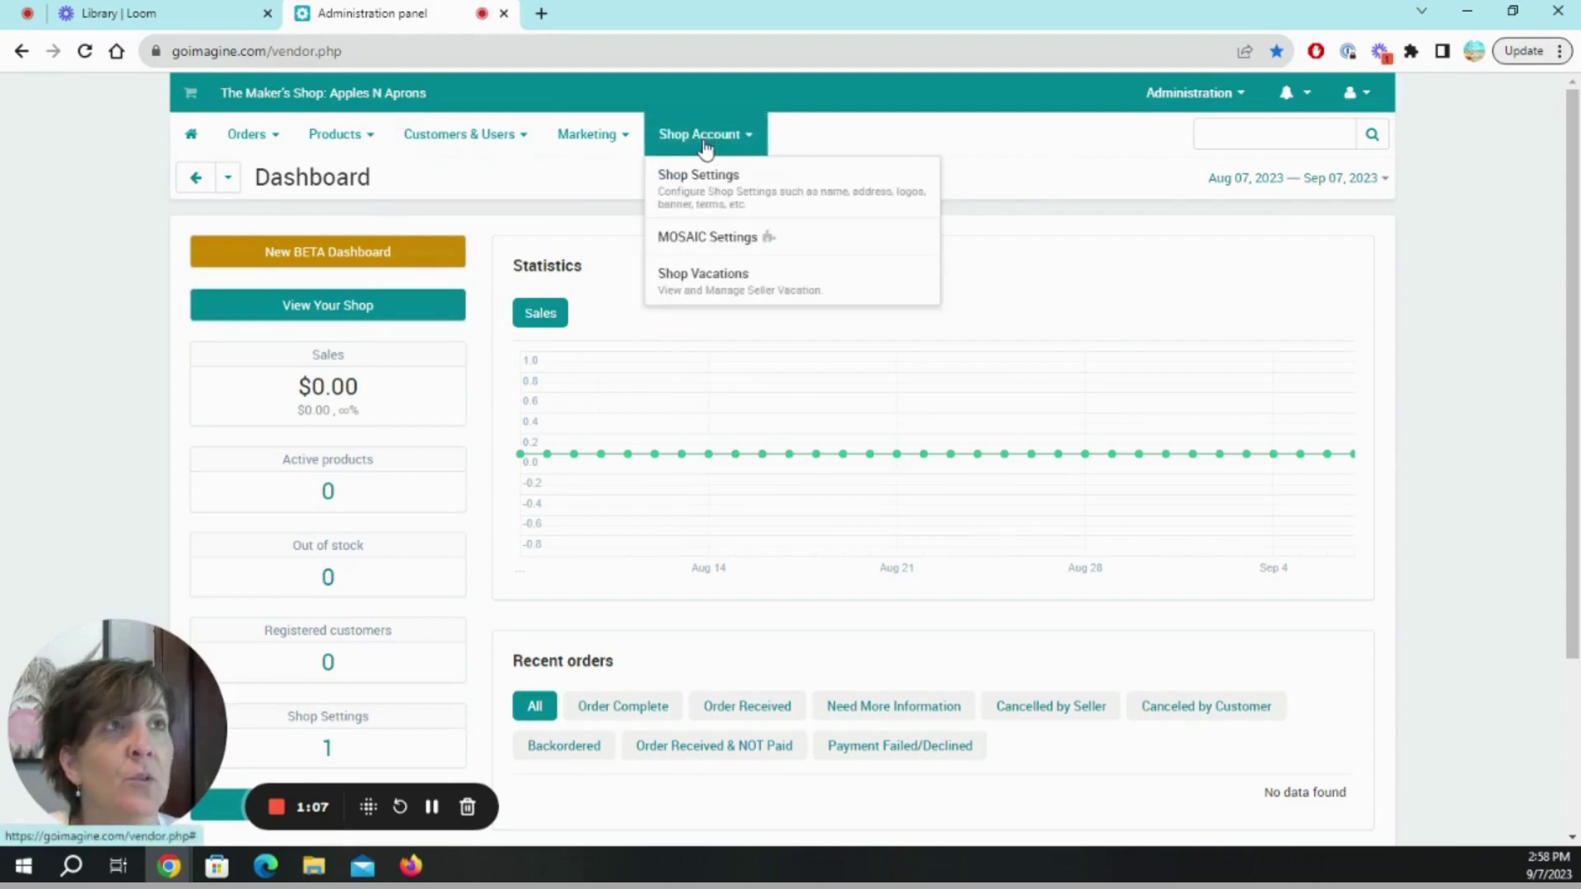
# Open Shop Settings and upload download (1).png as the store banner image.
pyautogui.click(708, 183)
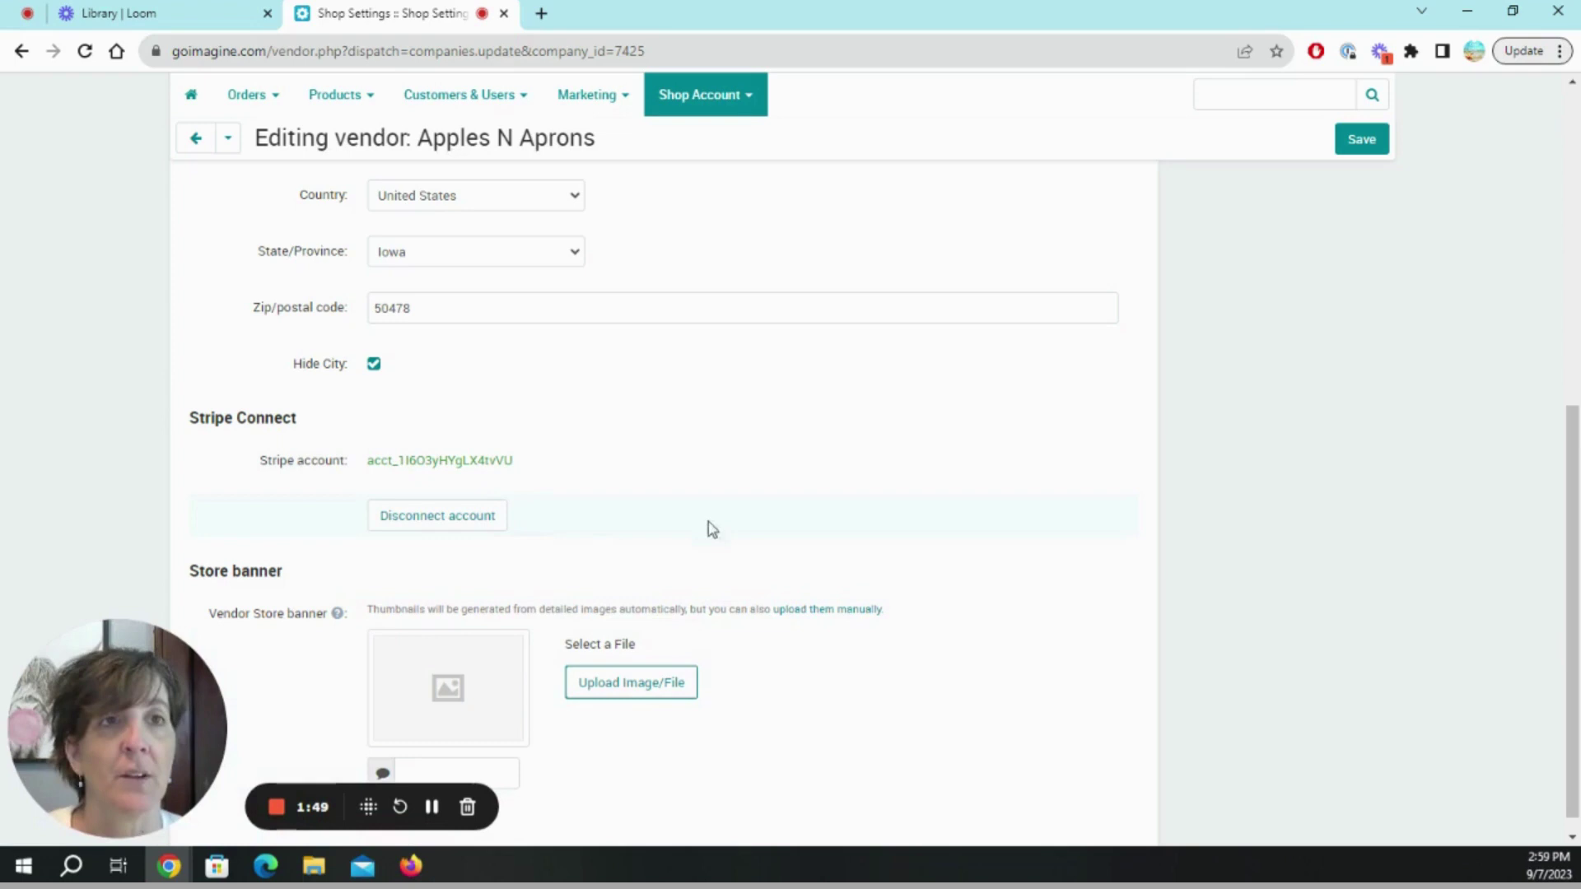
pyautogui.scroll(-1, 840, 627)
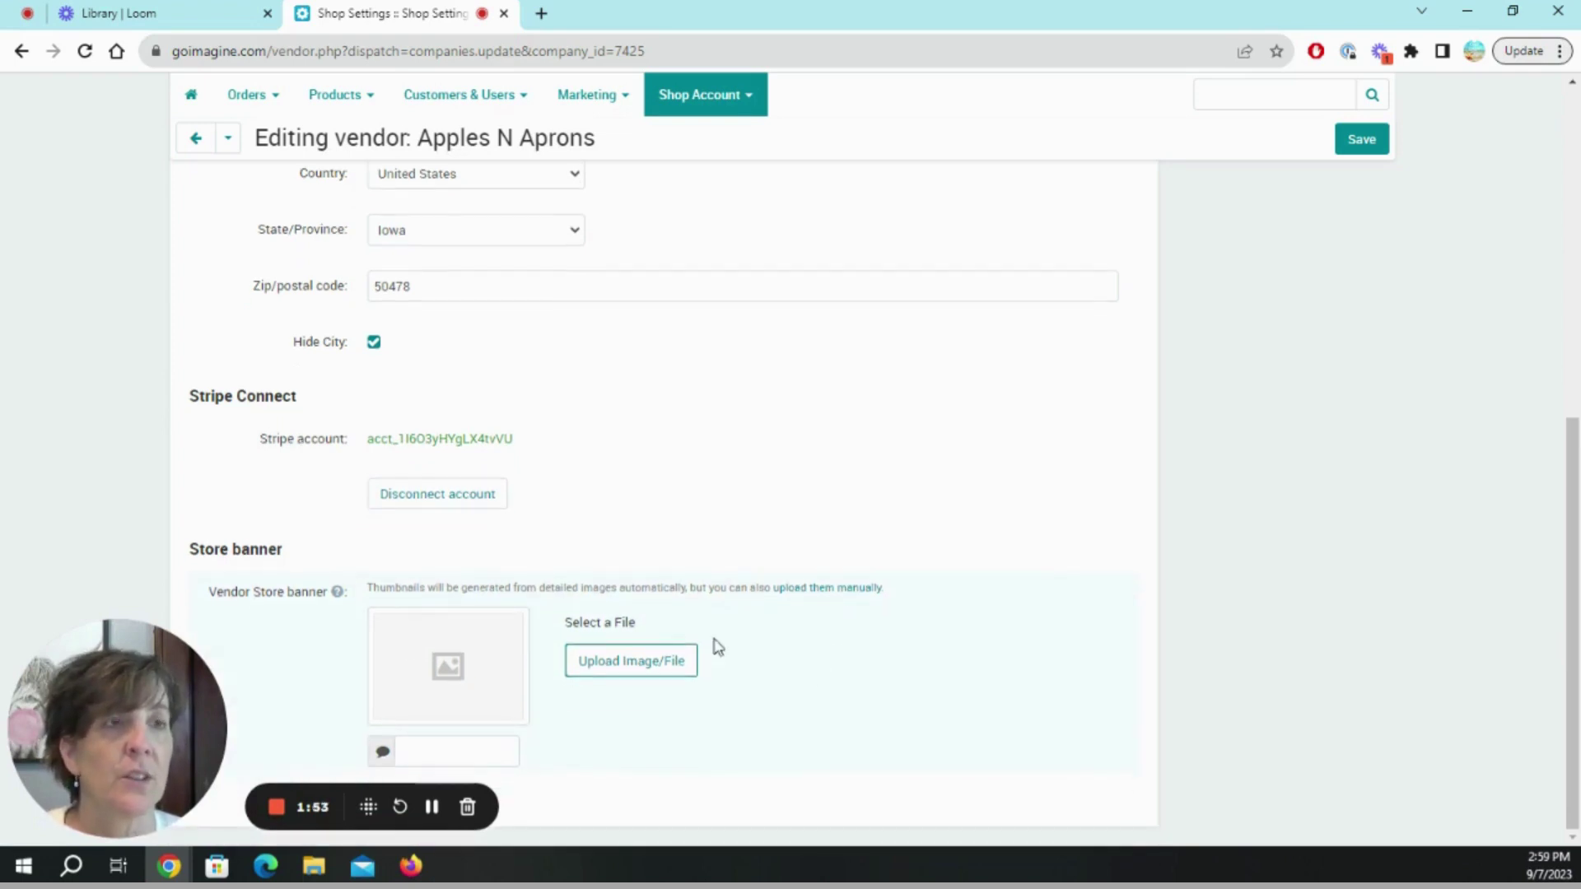
pyautogui.click(610, 667)
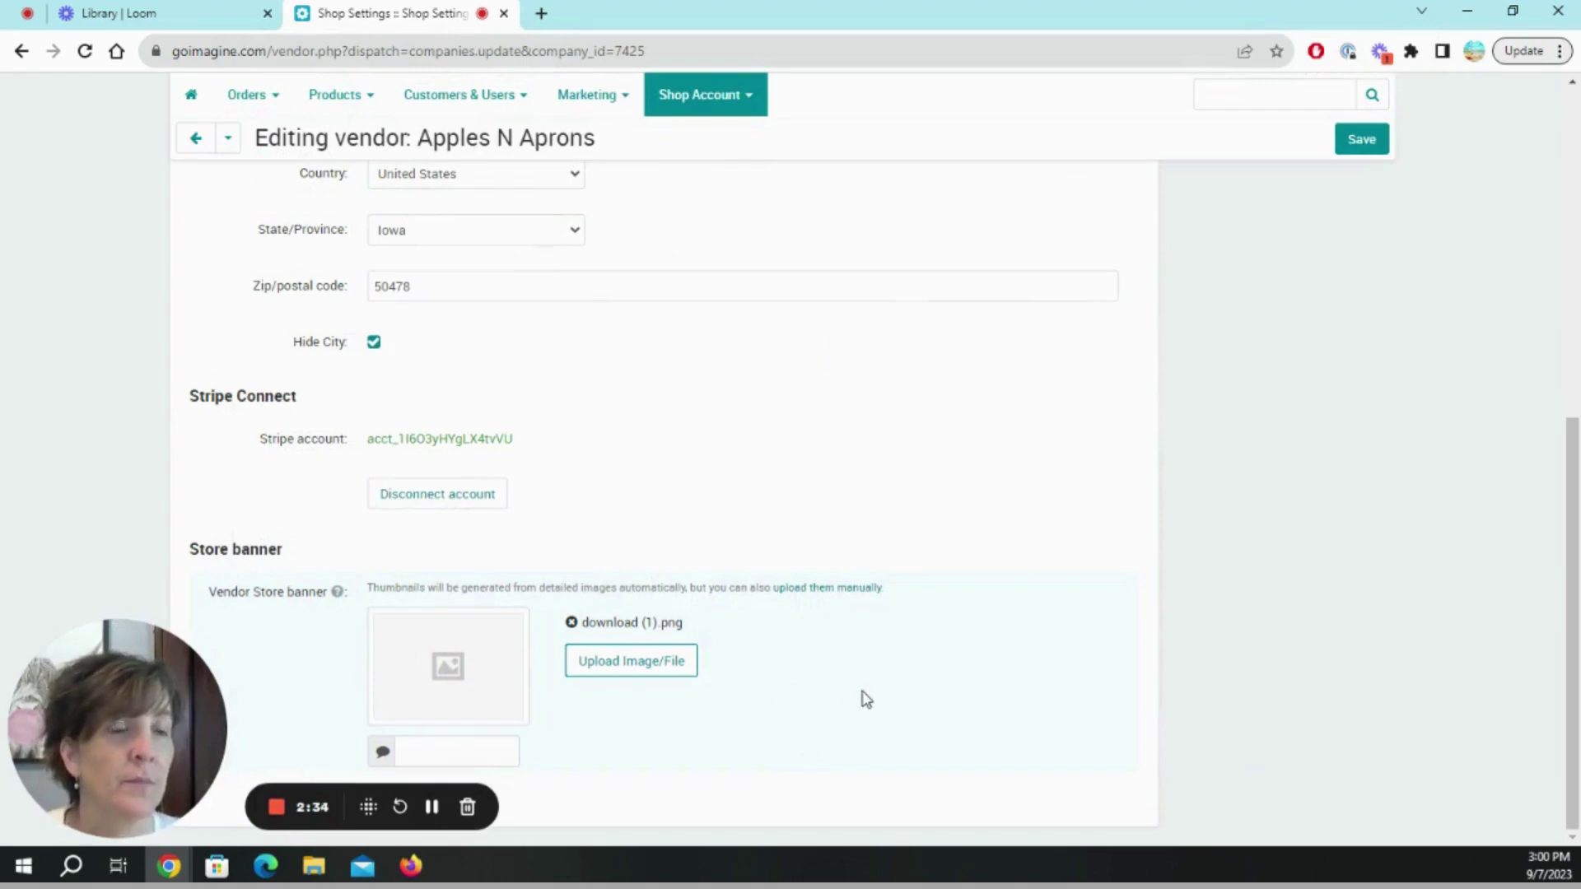
pyautogui.scroll(8, 867, 700)
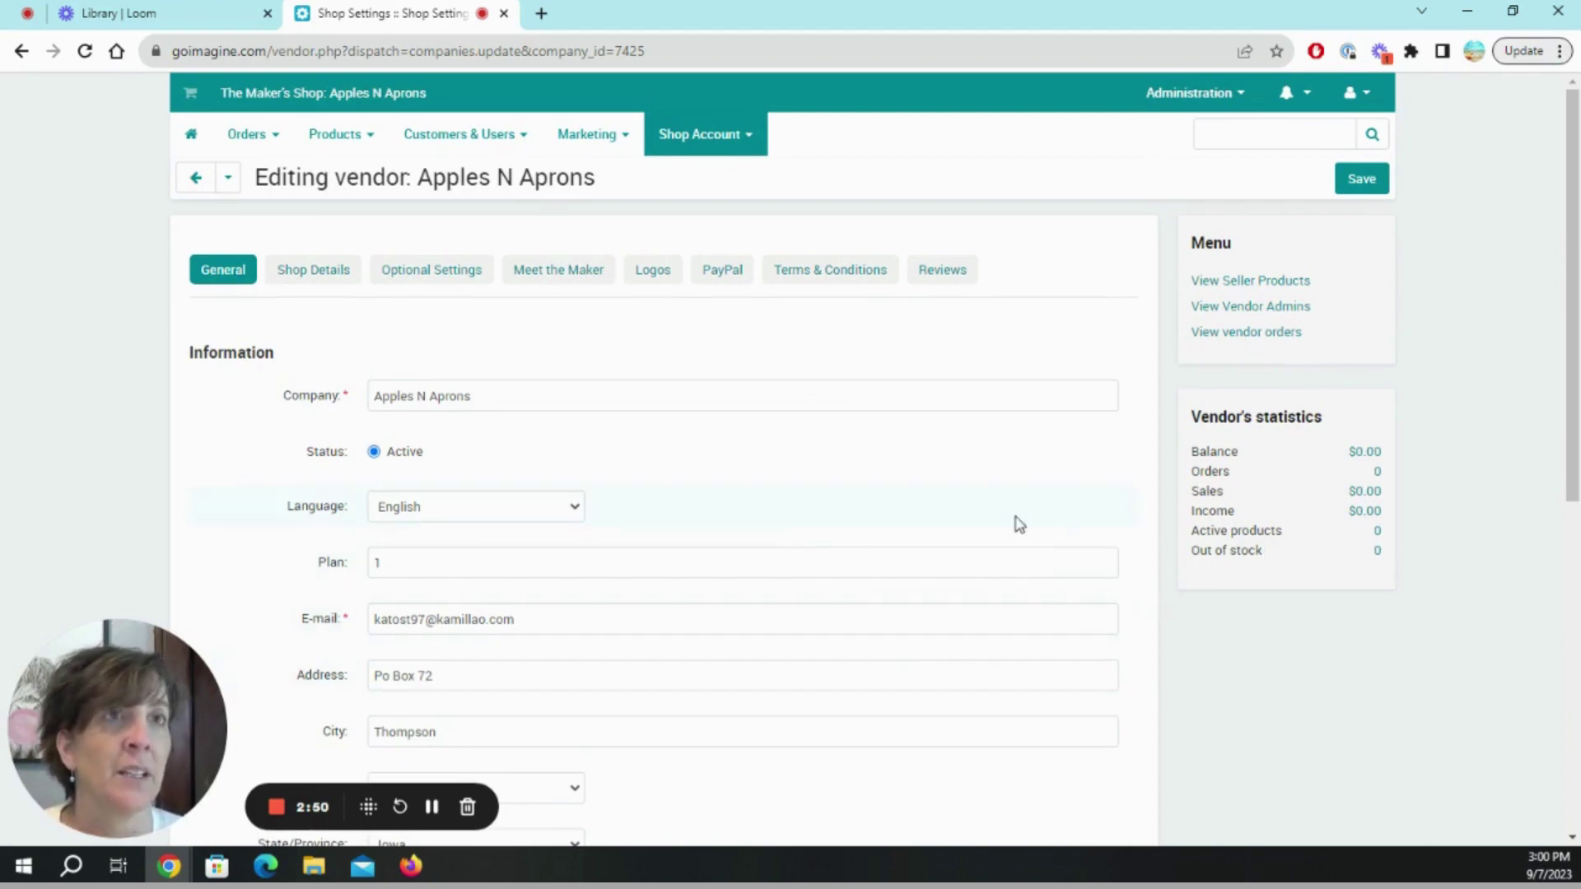
pyautogui.scroll(-5, 1000, 527)
pyautogui.scroll(-3, 994, 527)
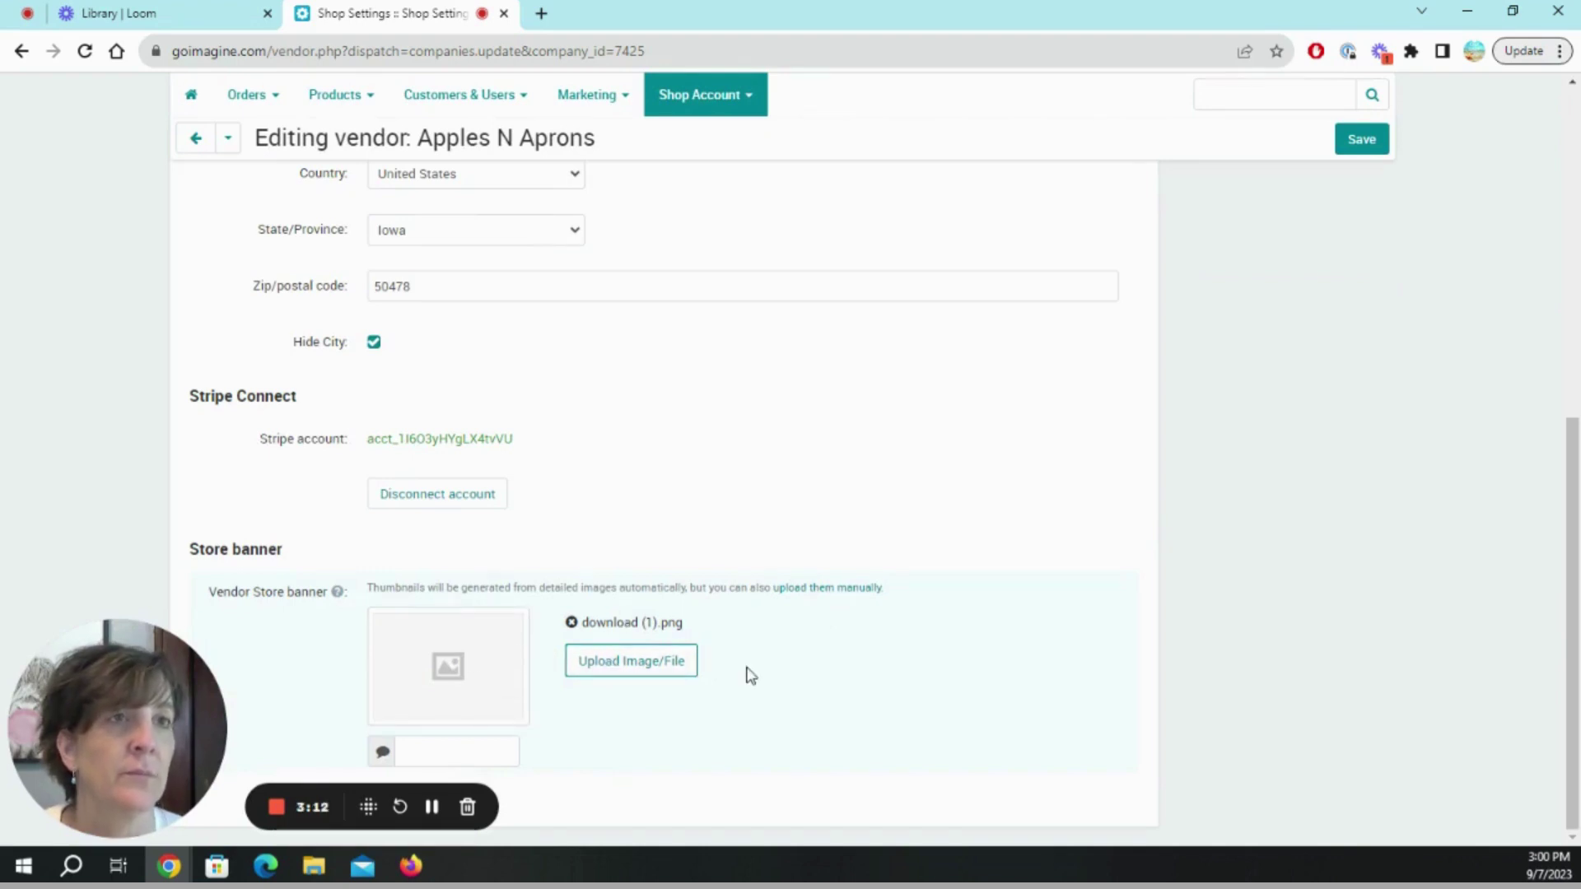
pyautogui.scroll(10, 745, 673)
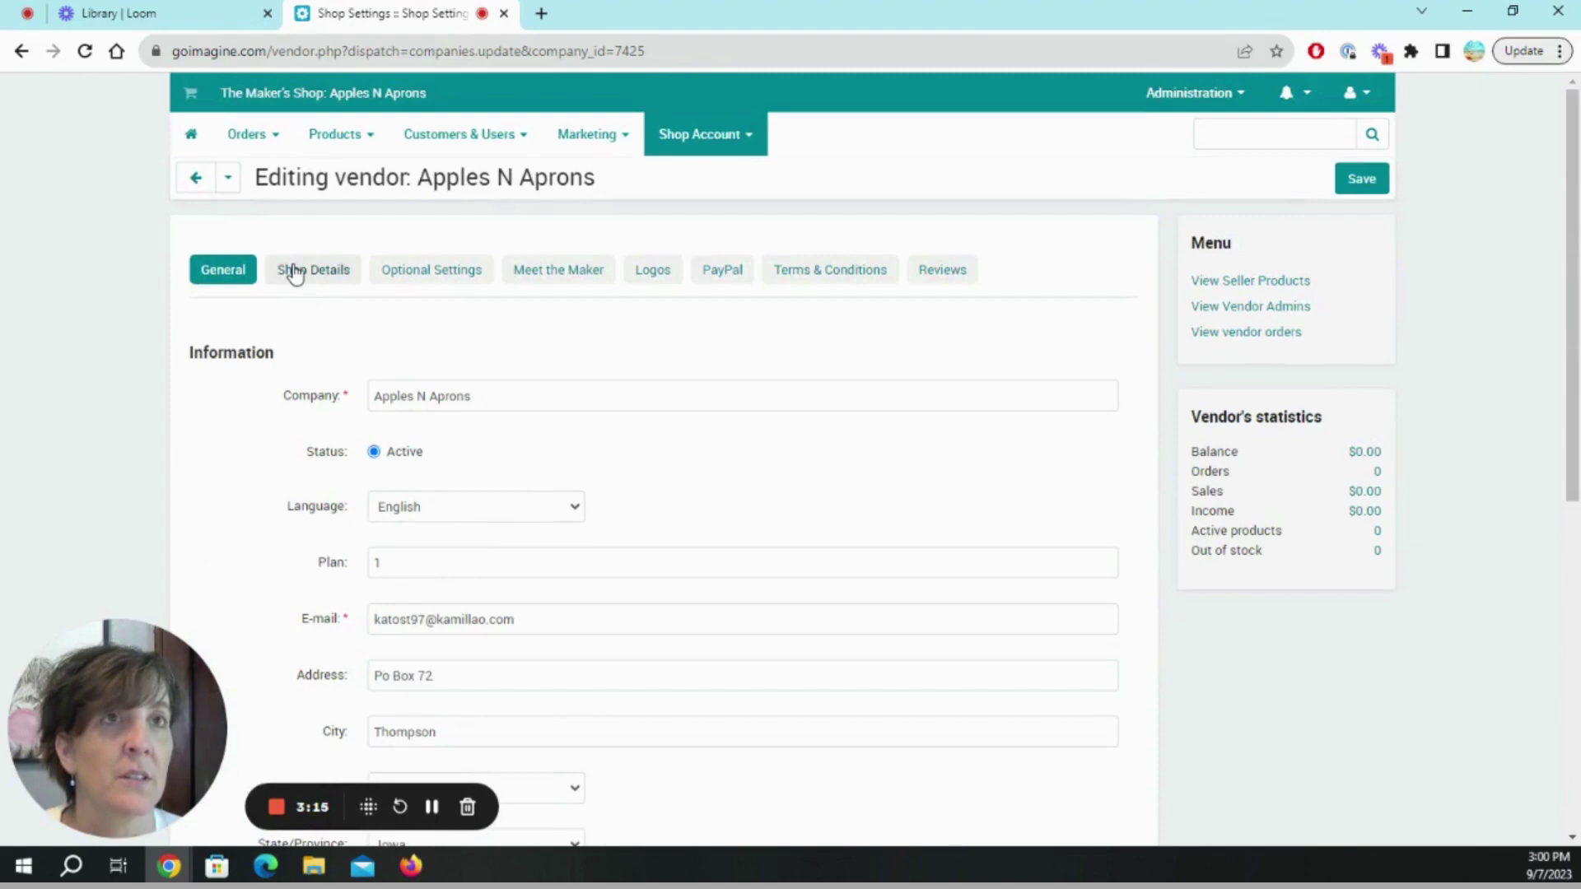
# Set the shop tagline to 'Vintage Repurposed' in Shop Details.
pyautogui.click(295, 274)
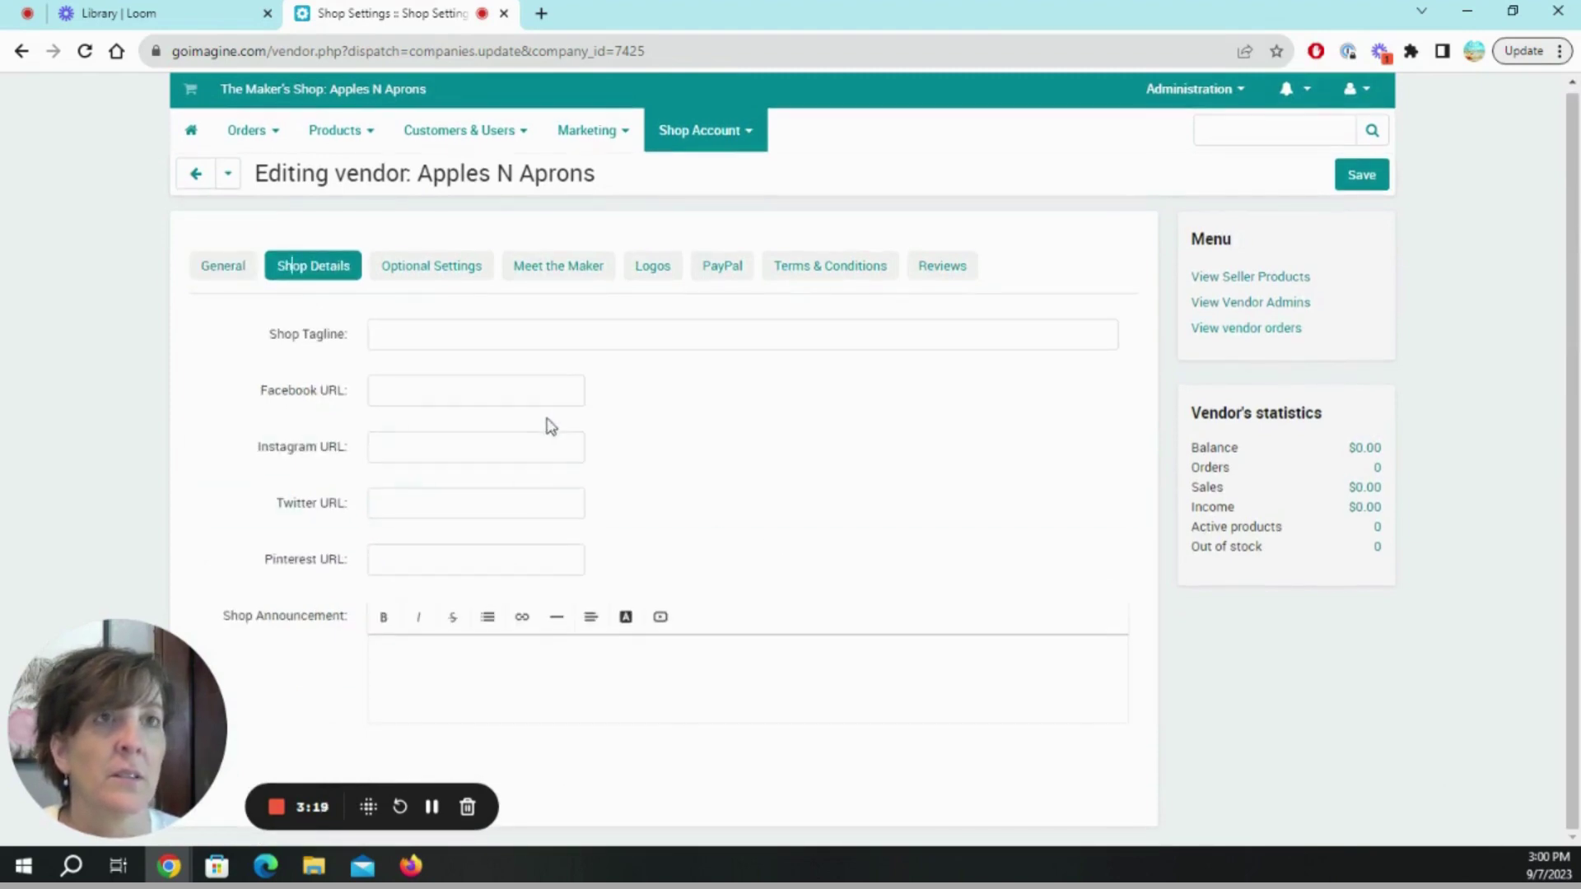
pyautogui.click(494, 328)
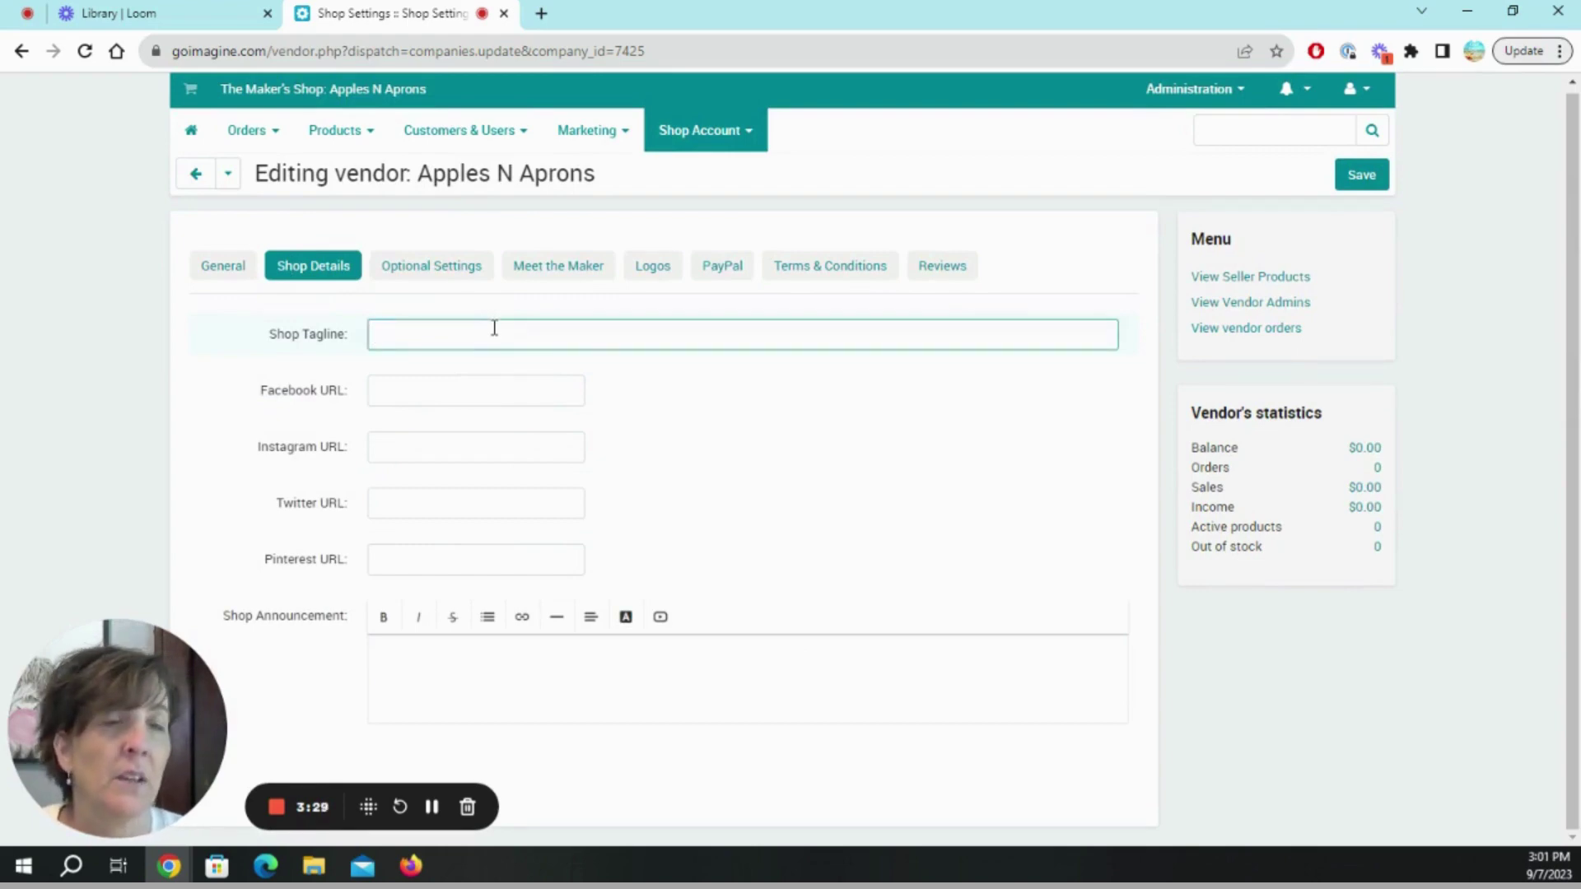
pyautogui.write('Apples n')
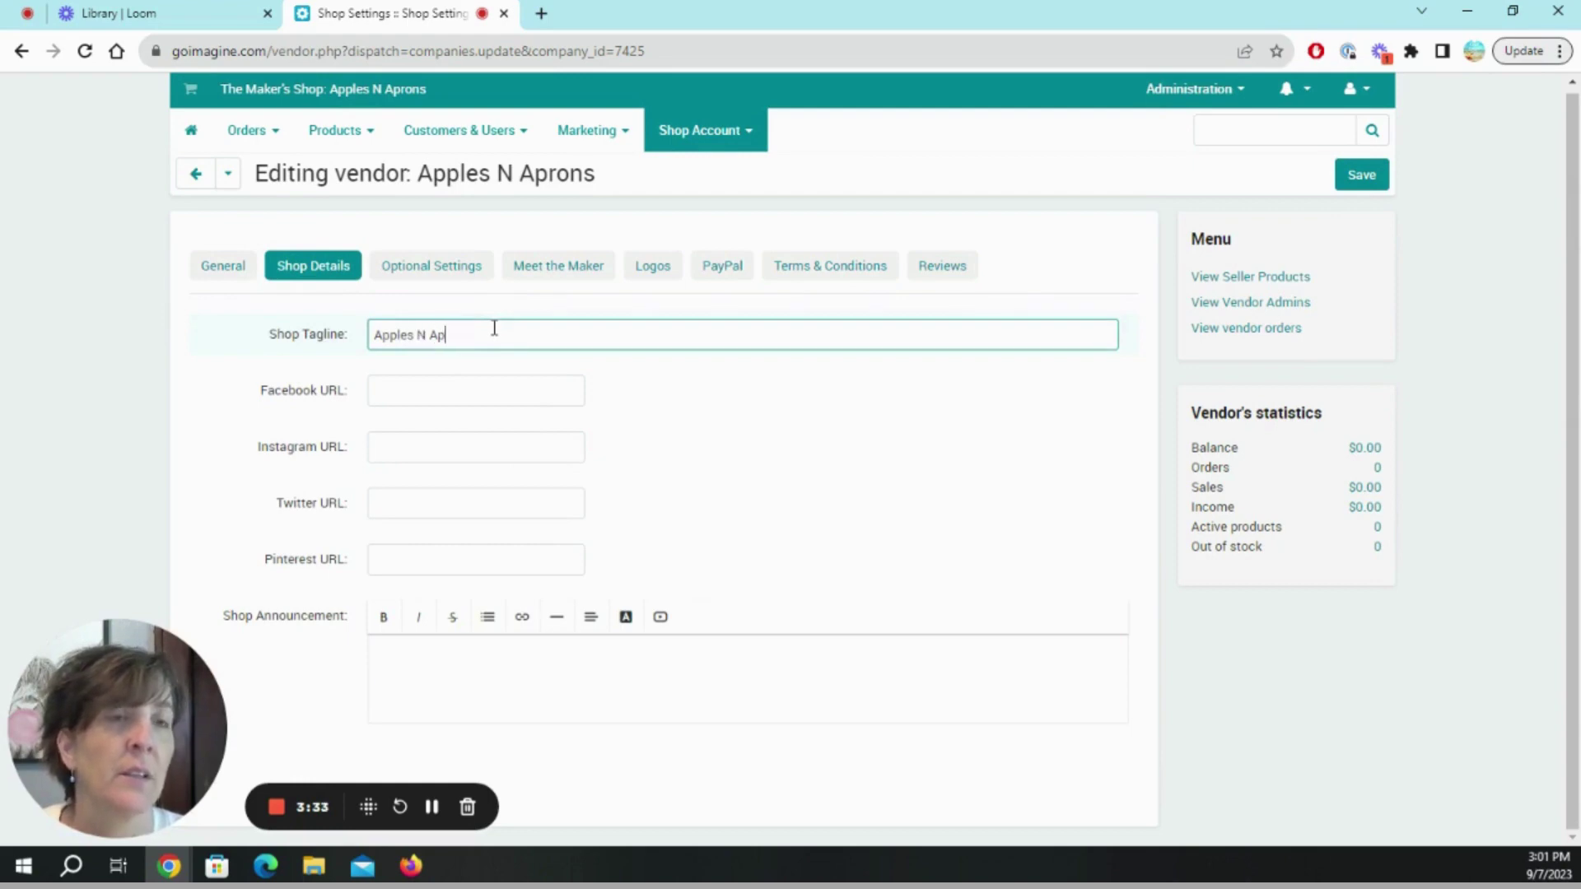
pyautogui.write(' Apron')
pyautogui.press('BackSpace')
pyautogui.press('BackSpace')
pyautogui.press('BackSpace')
pyautogui.press('BackSpace')
pyautogui.press('BackSpace')
pyautogui.press('BackSpace')
pyautogui.press('BackSpace')
pyautogui.press('BackSpace')
pyautogui.press('BackSpace')
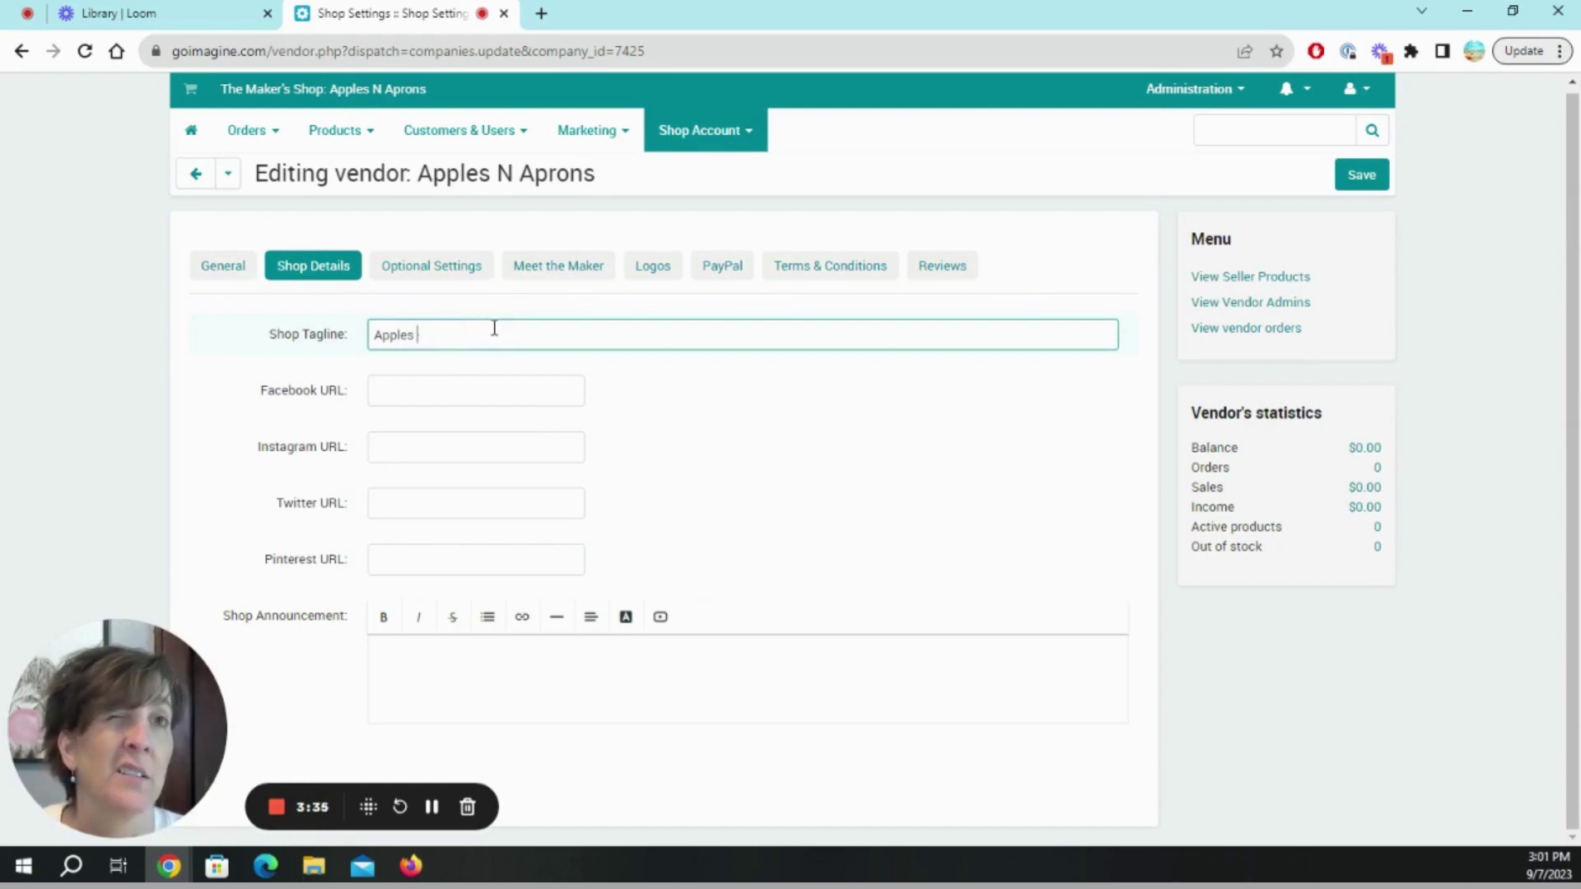
pyautogui.write('Vin')
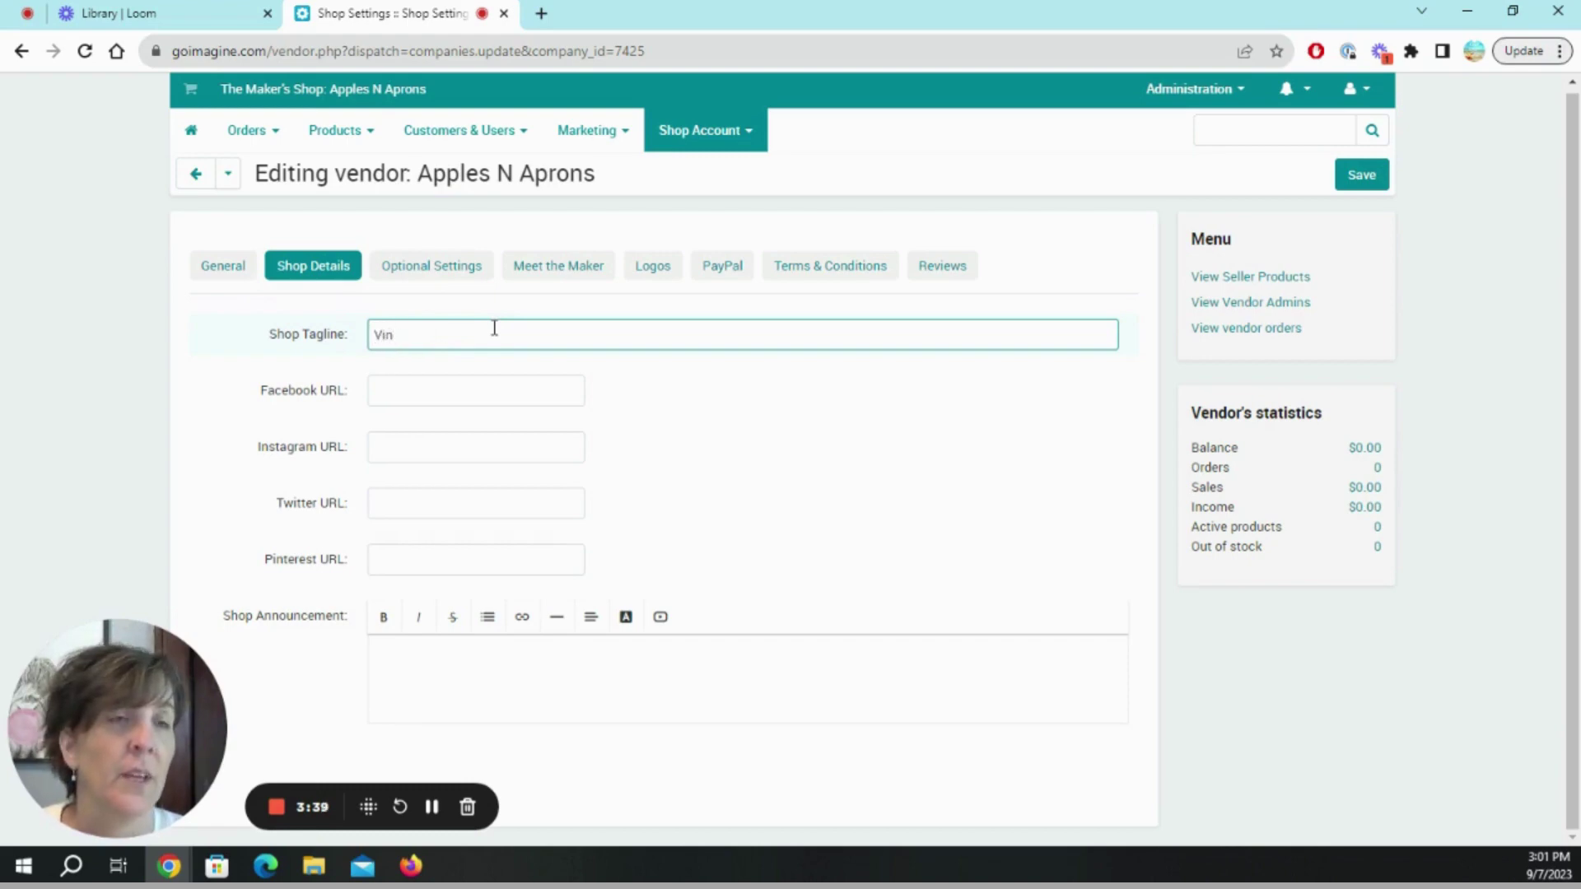
pyautogui.write('gage')
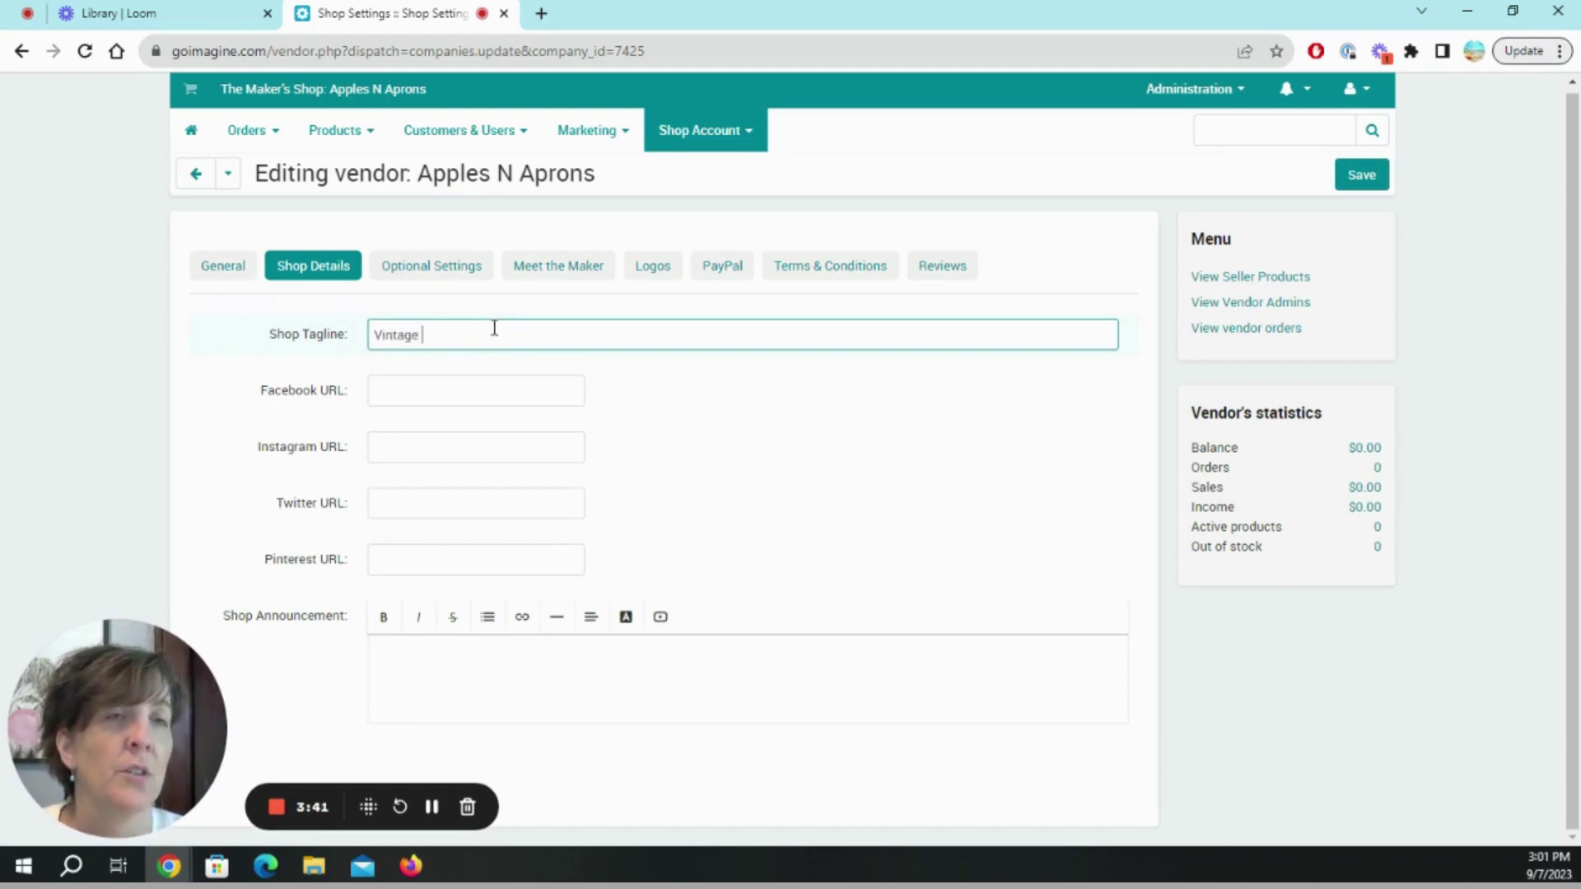
pyautogui.write(' Re')
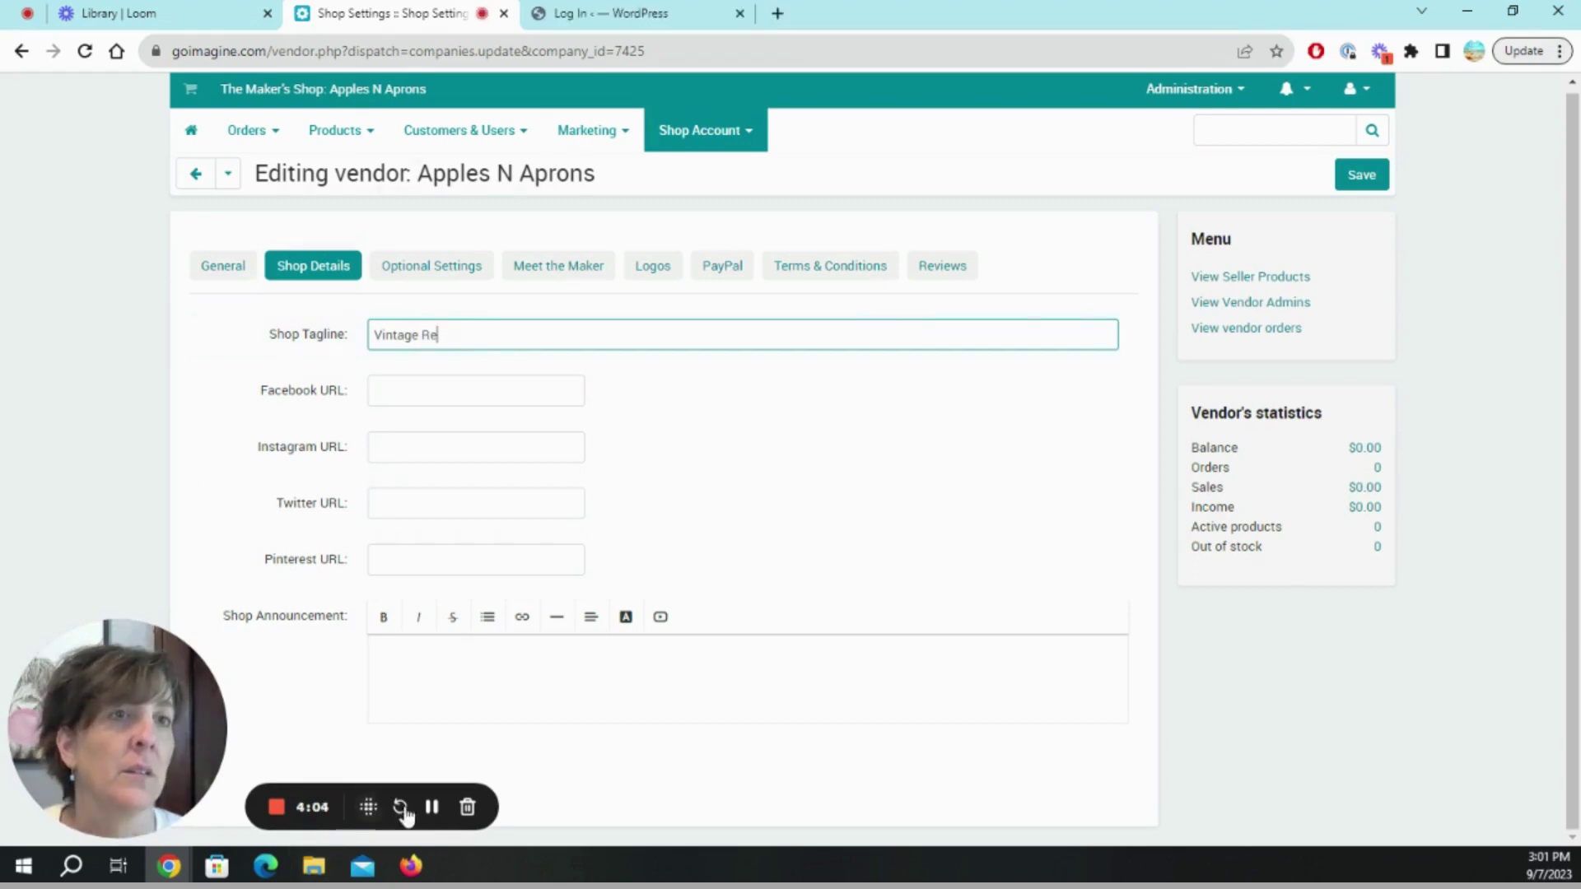
pyautogui.click(440, 339)
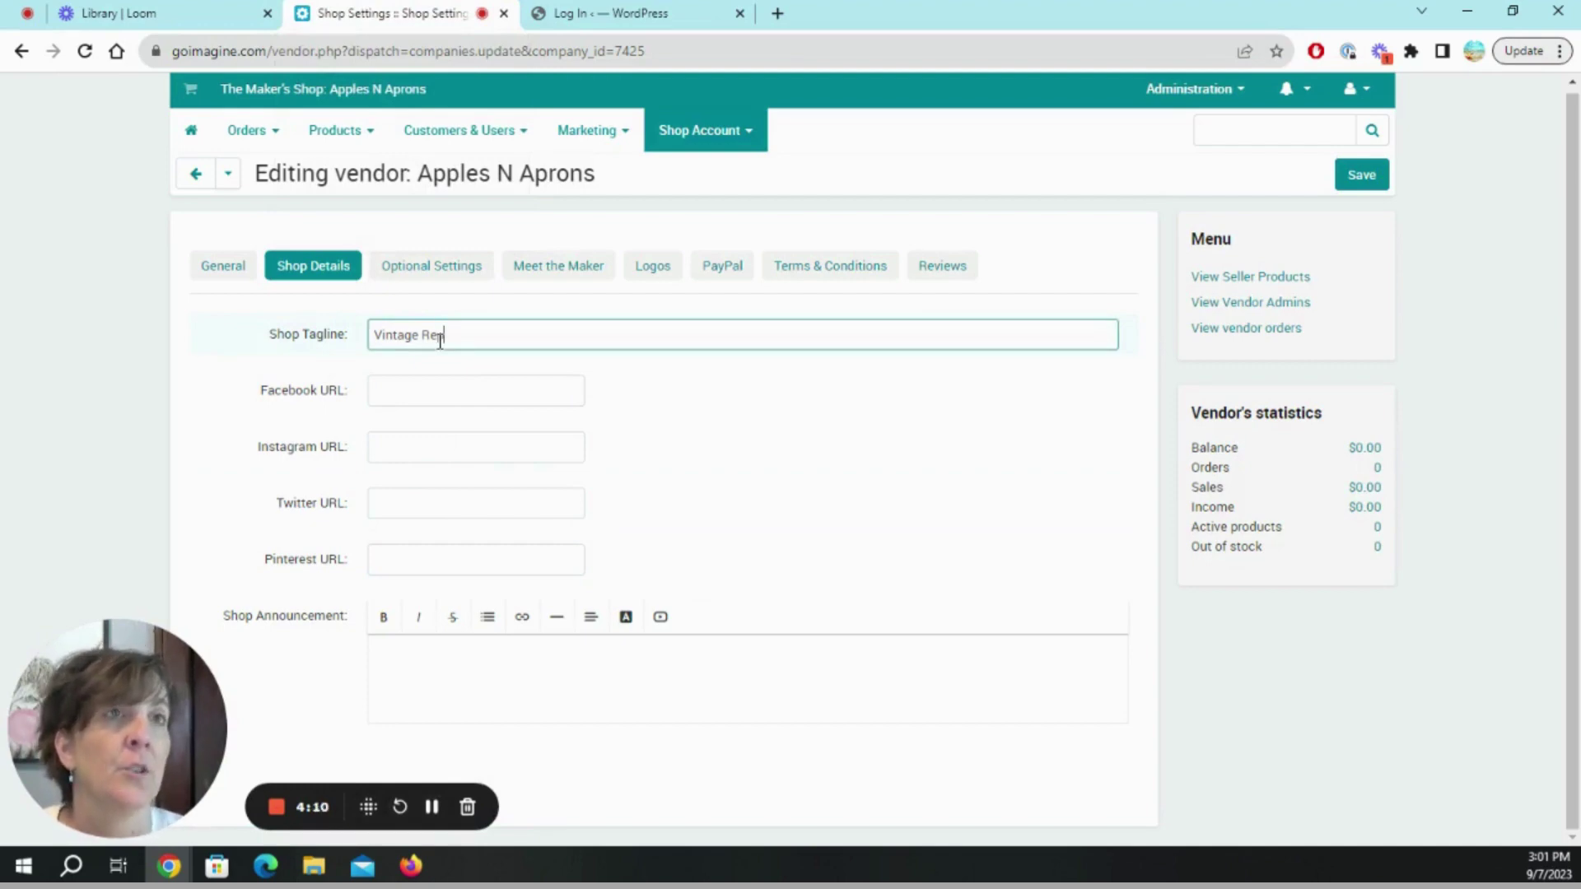
pyautogui.write('purpo')
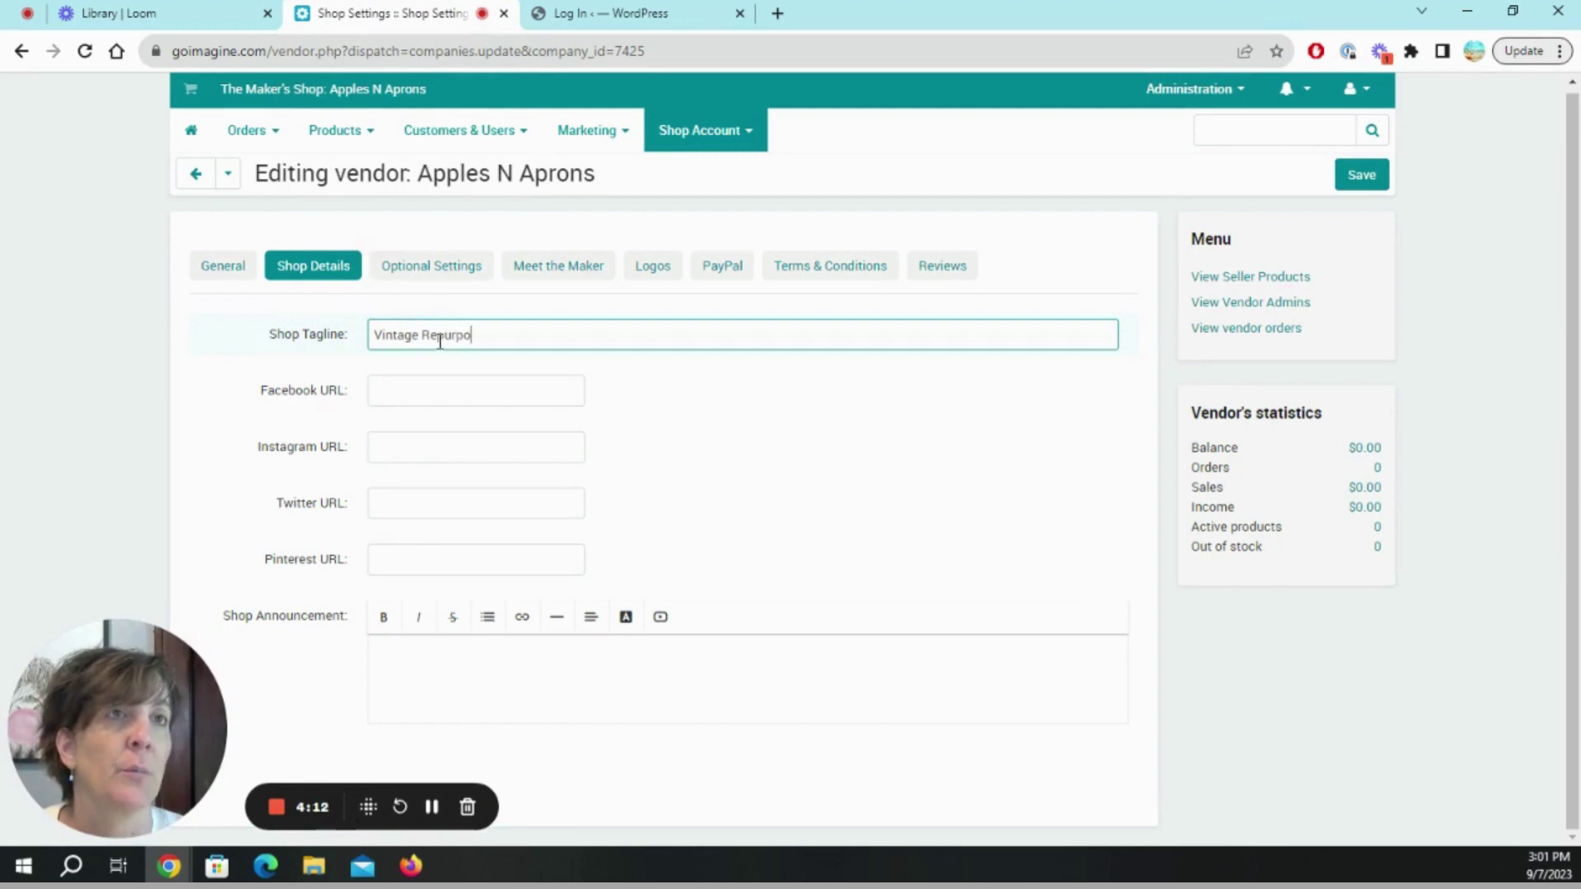
pyautogui.write('osed')
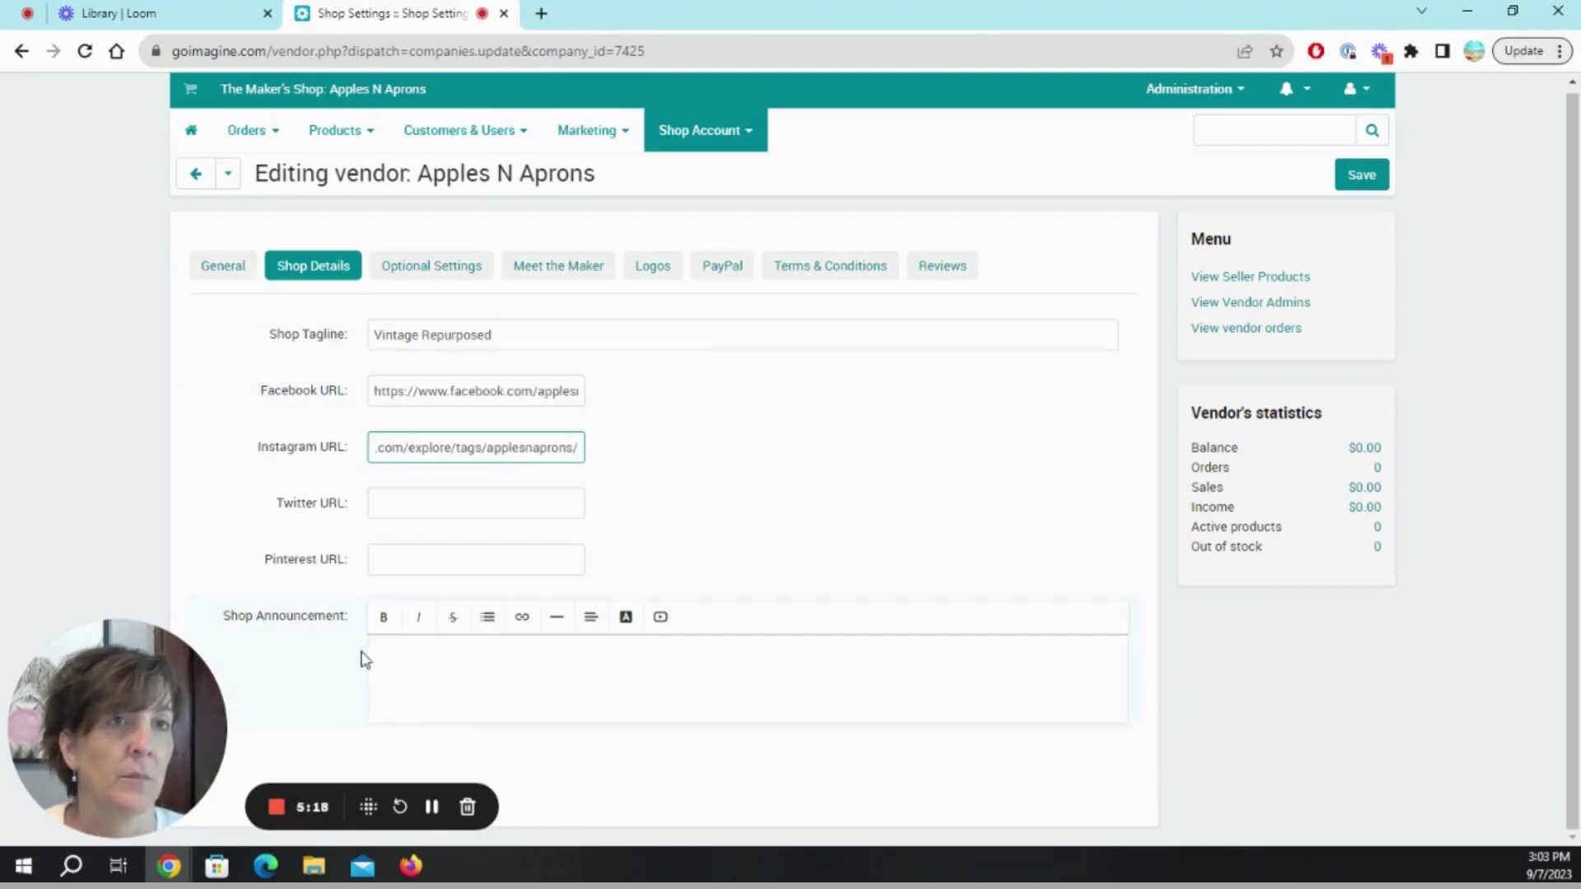
# Type the shop announcement 'WE'RE HEEERREEE!!'.
pyautogui.click(478, 655)
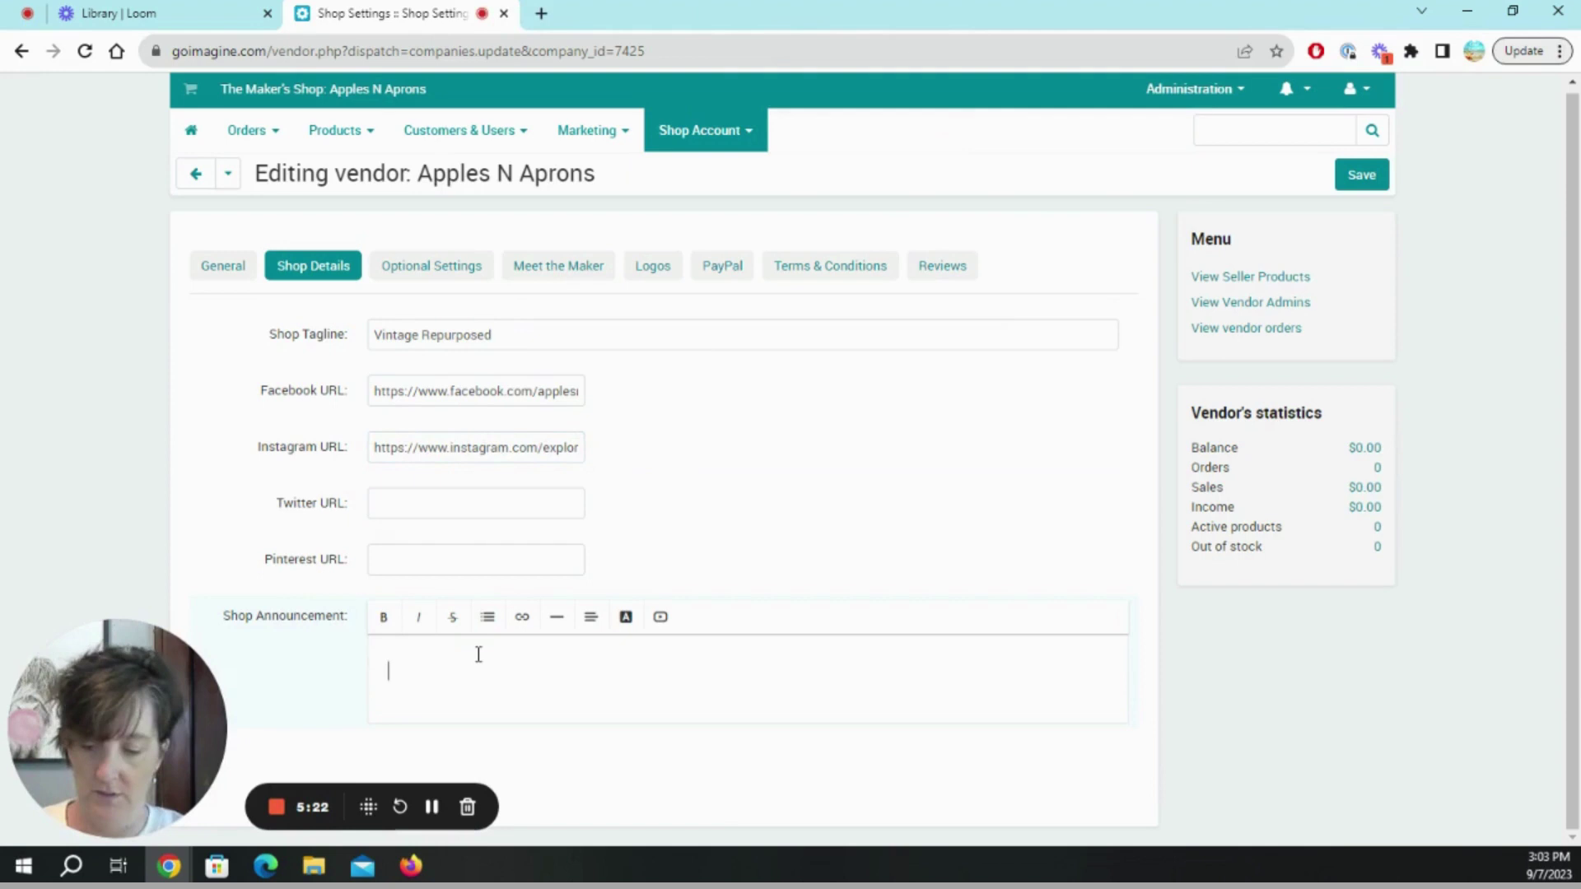
pyautogui.write('W')
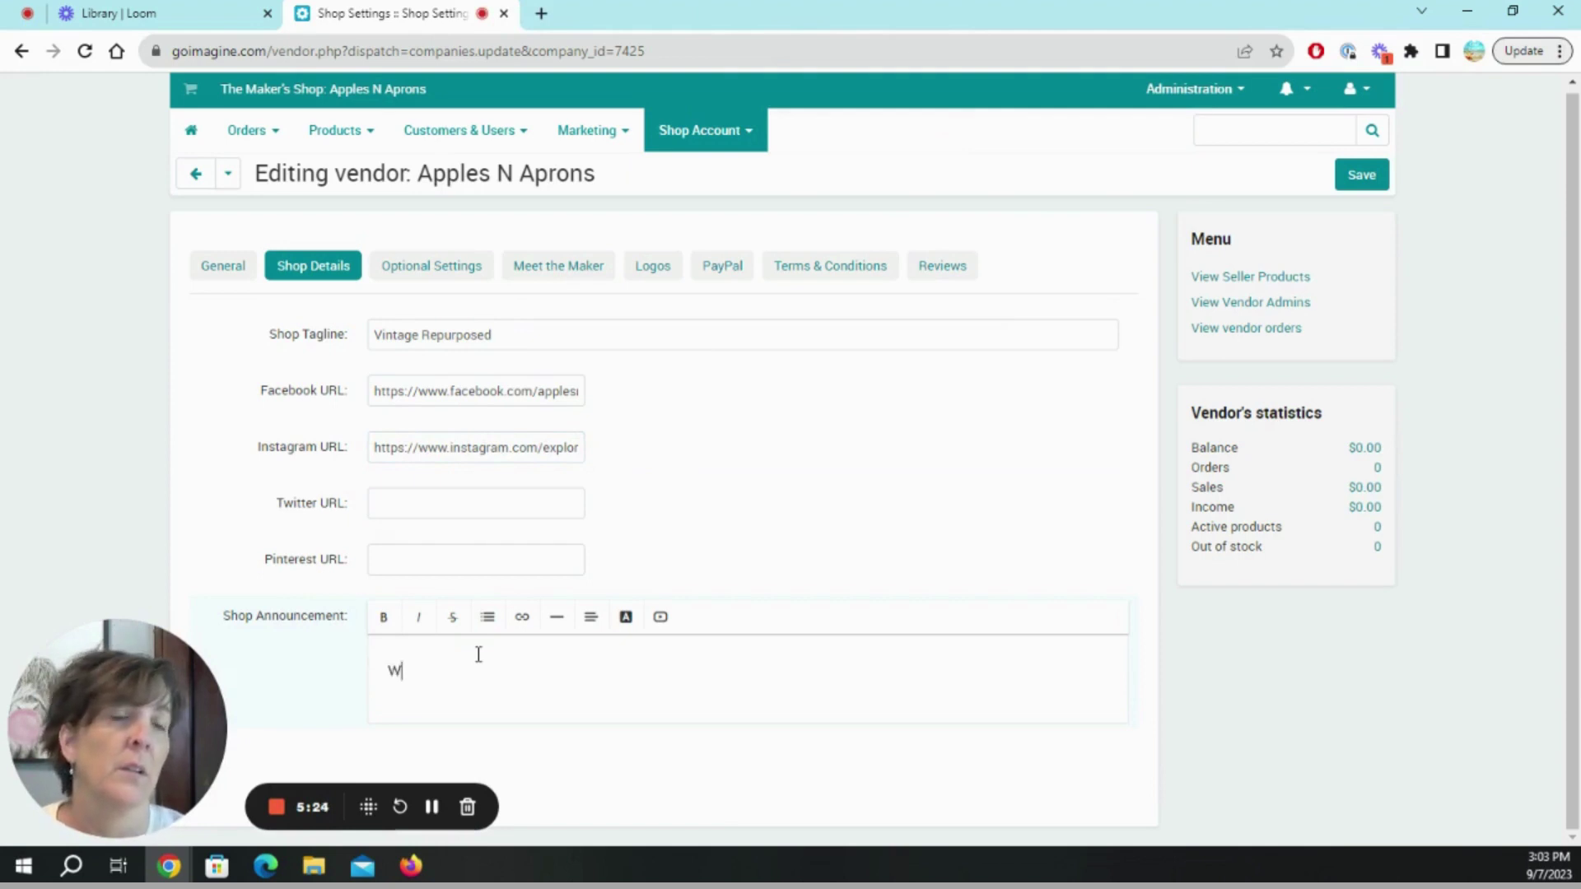
pyautogui.write('E')
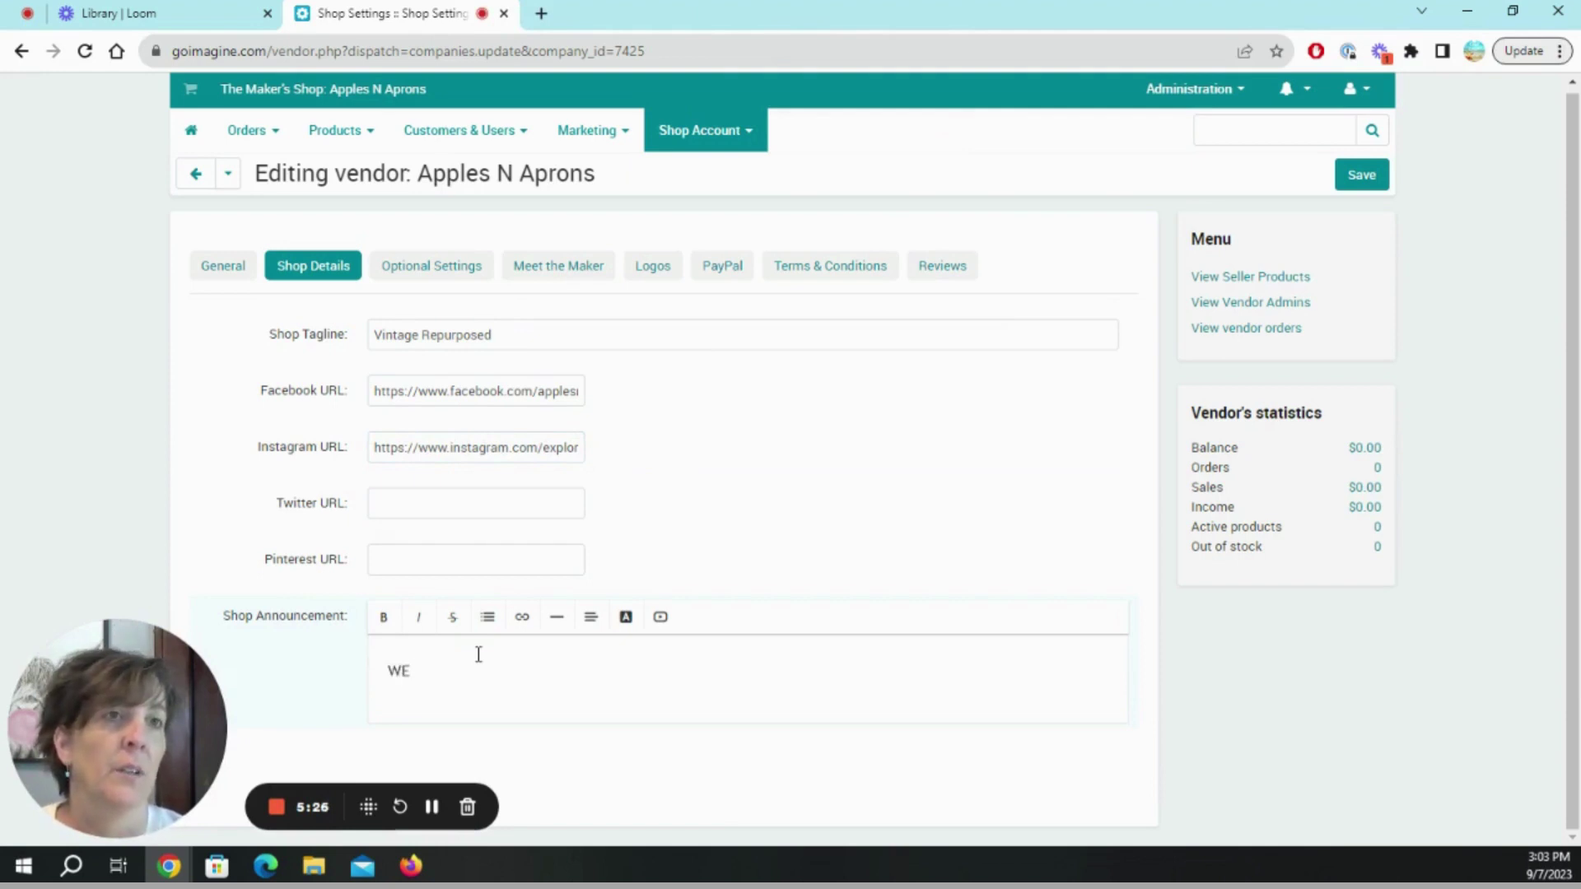
pyautogui.write("';RE HER")
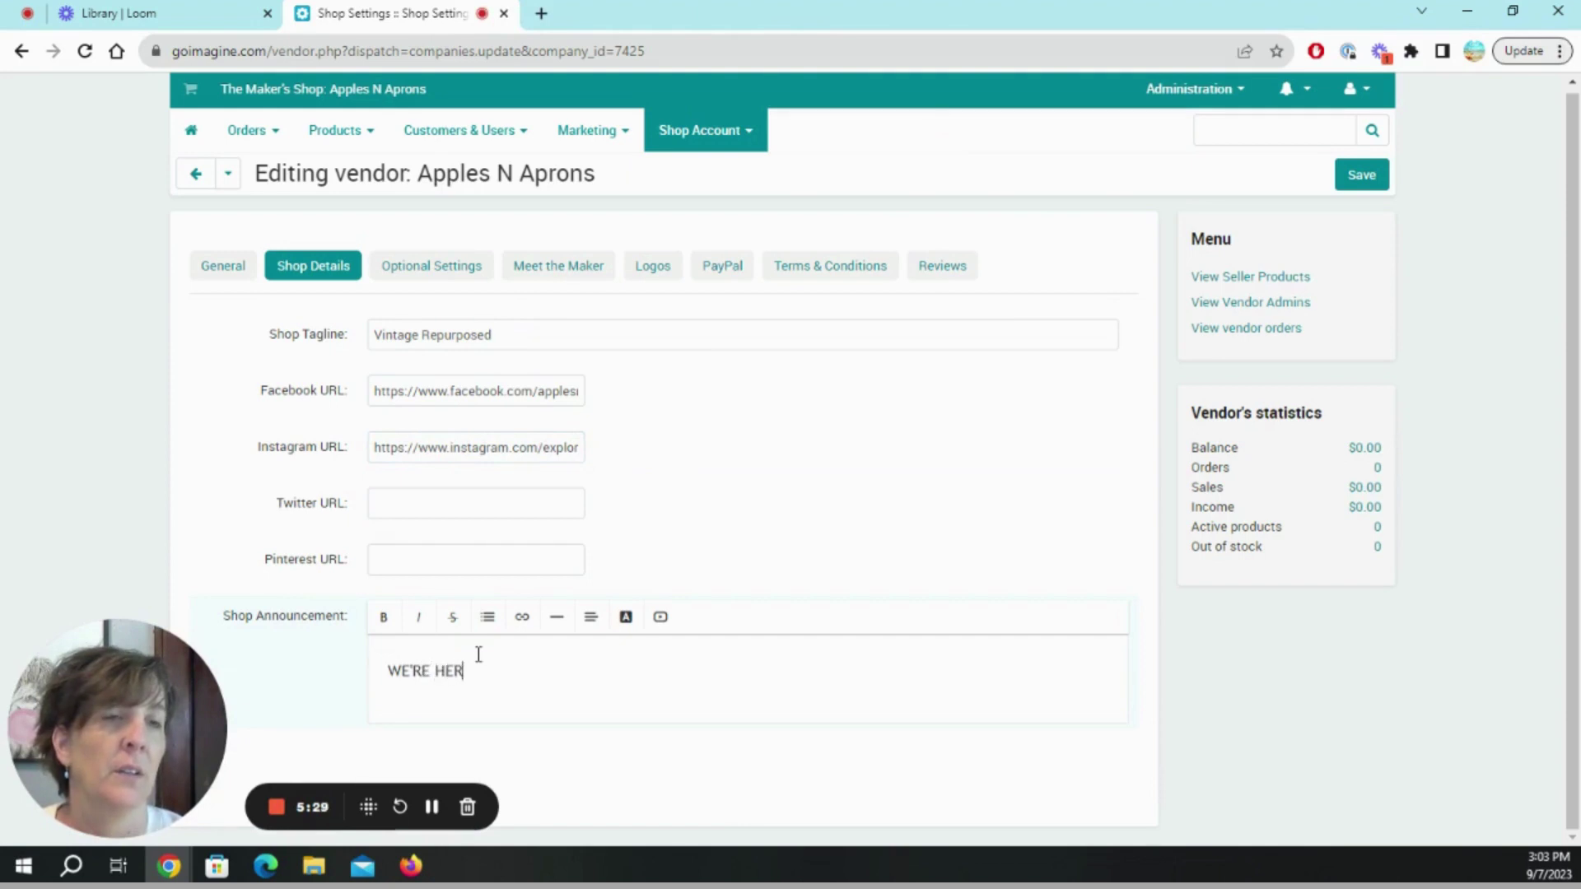
pyautogui.press('BackSpace')
pyautogui.write('EERR')
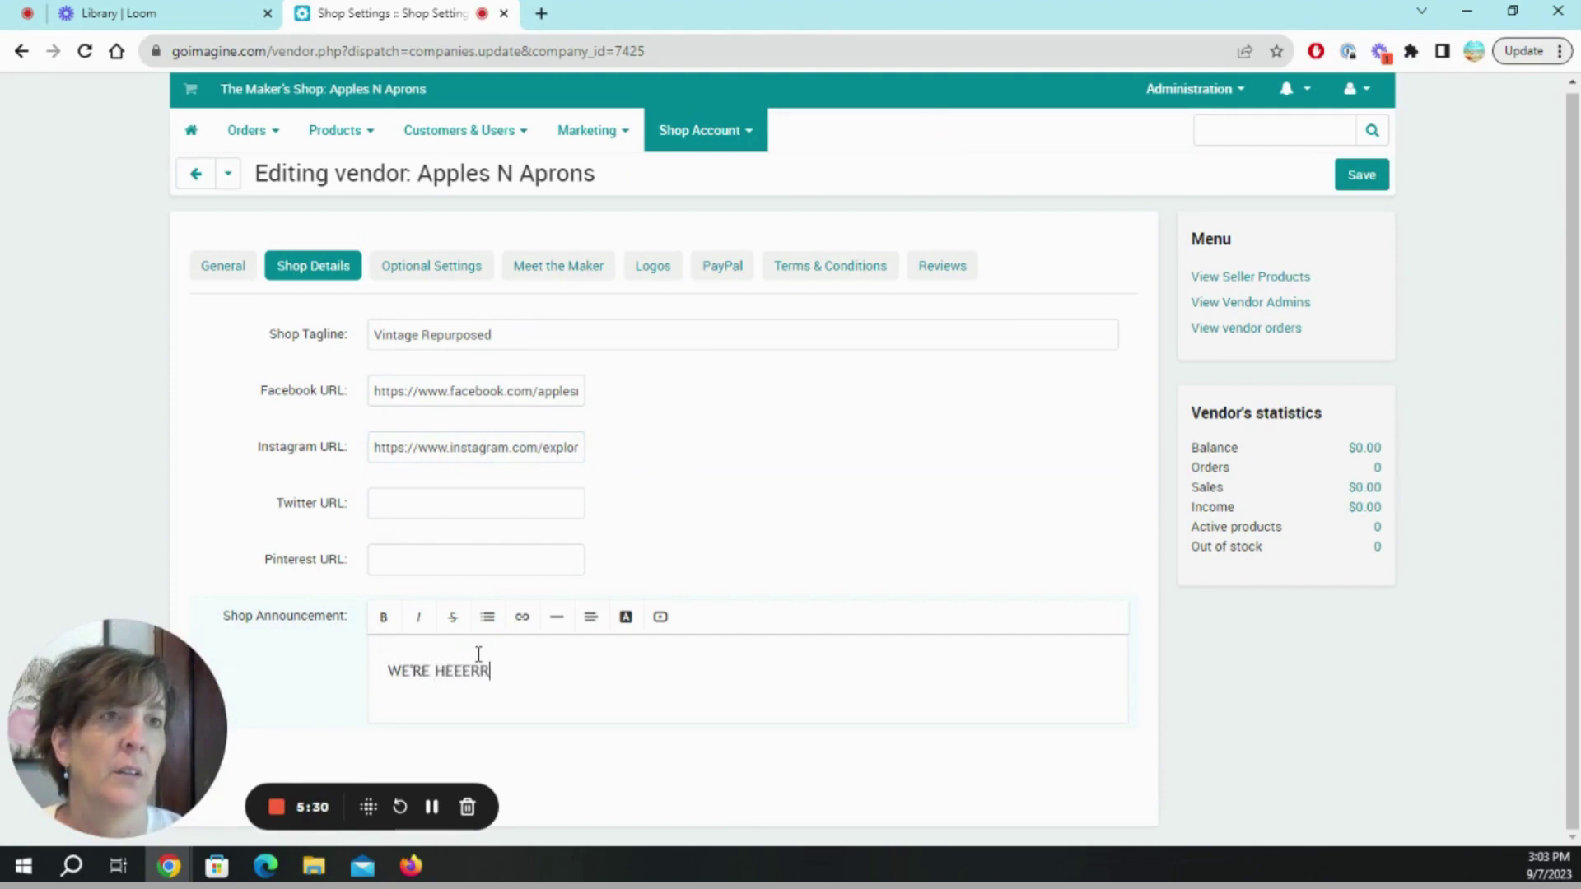
pyautogui.write('!EEE!!')
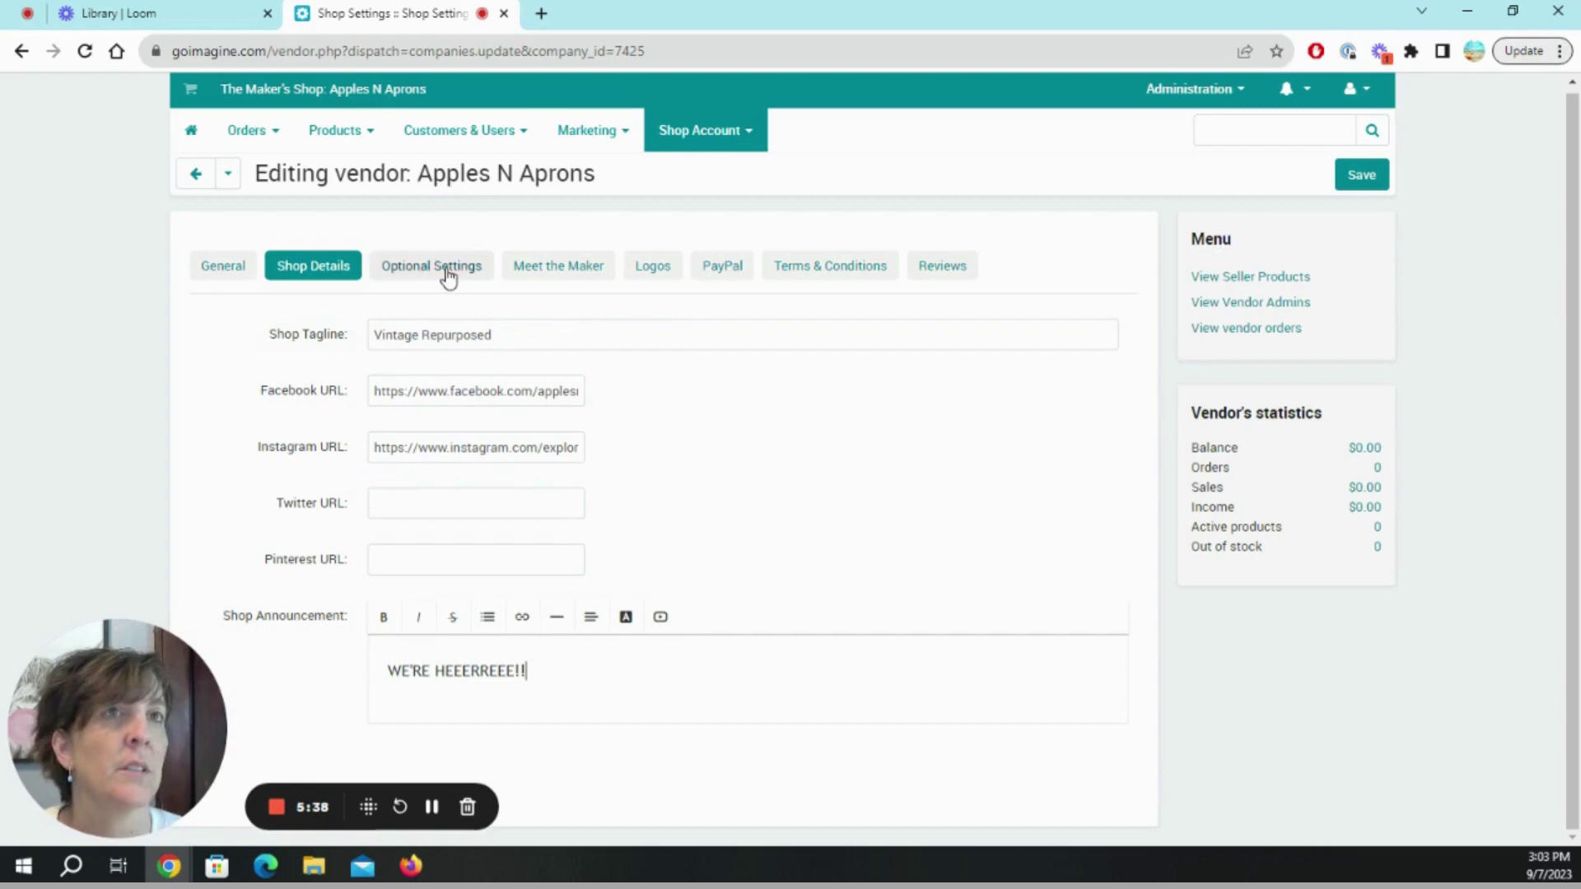
# Review the Optional Settings: Shippo, SEO URL name applesnaprons, tracking codes and dashboard colour theme.
pyautogui.click(223, 266)
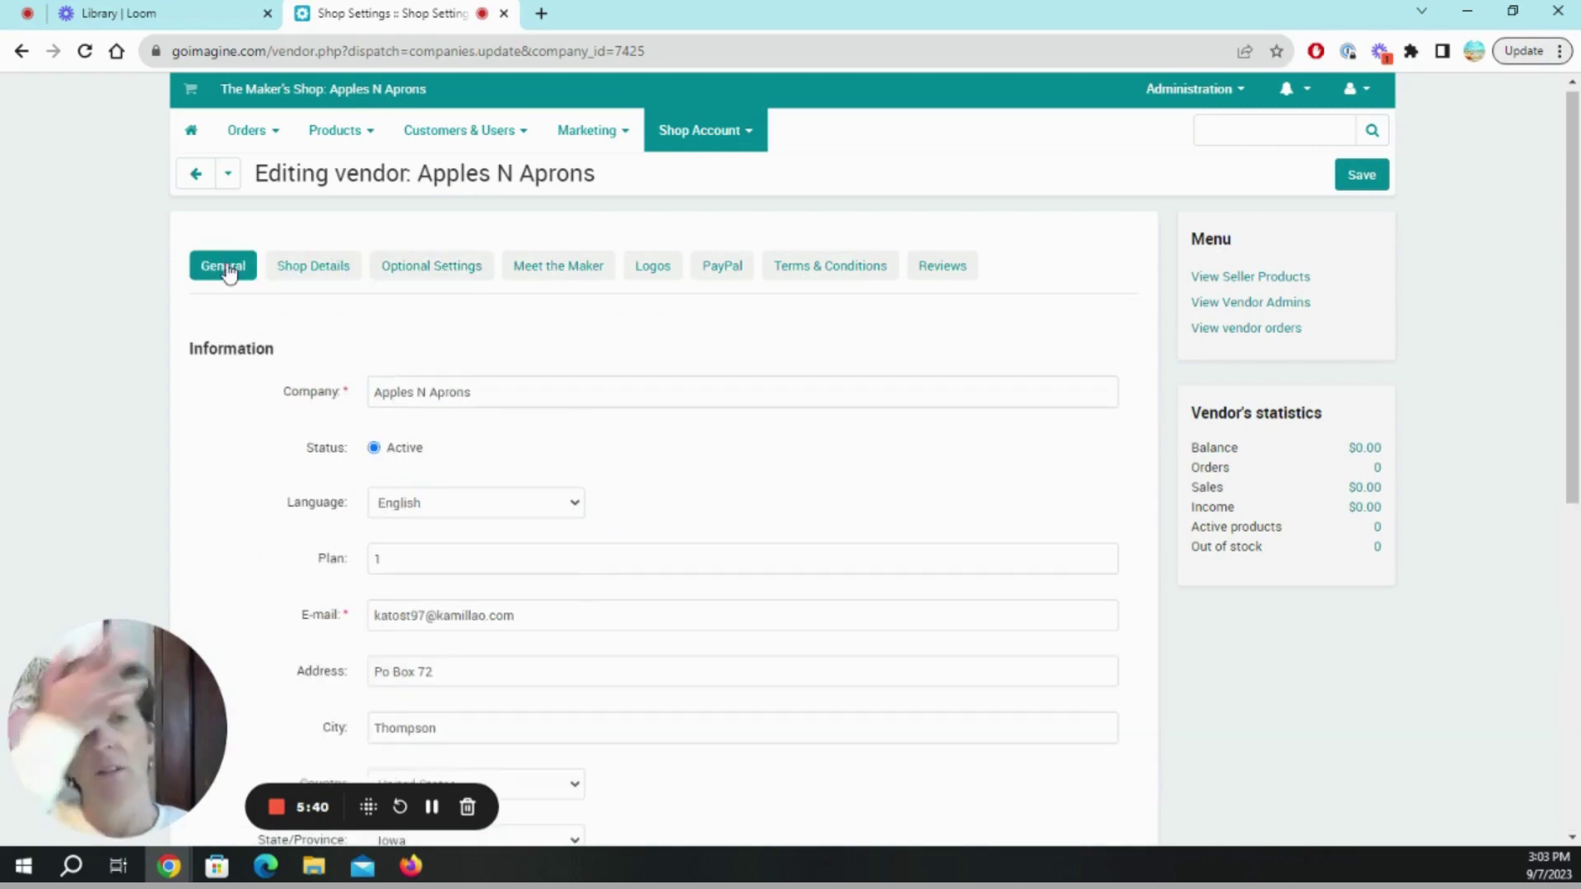
pyautogui.scroll(-6, 457, 463)
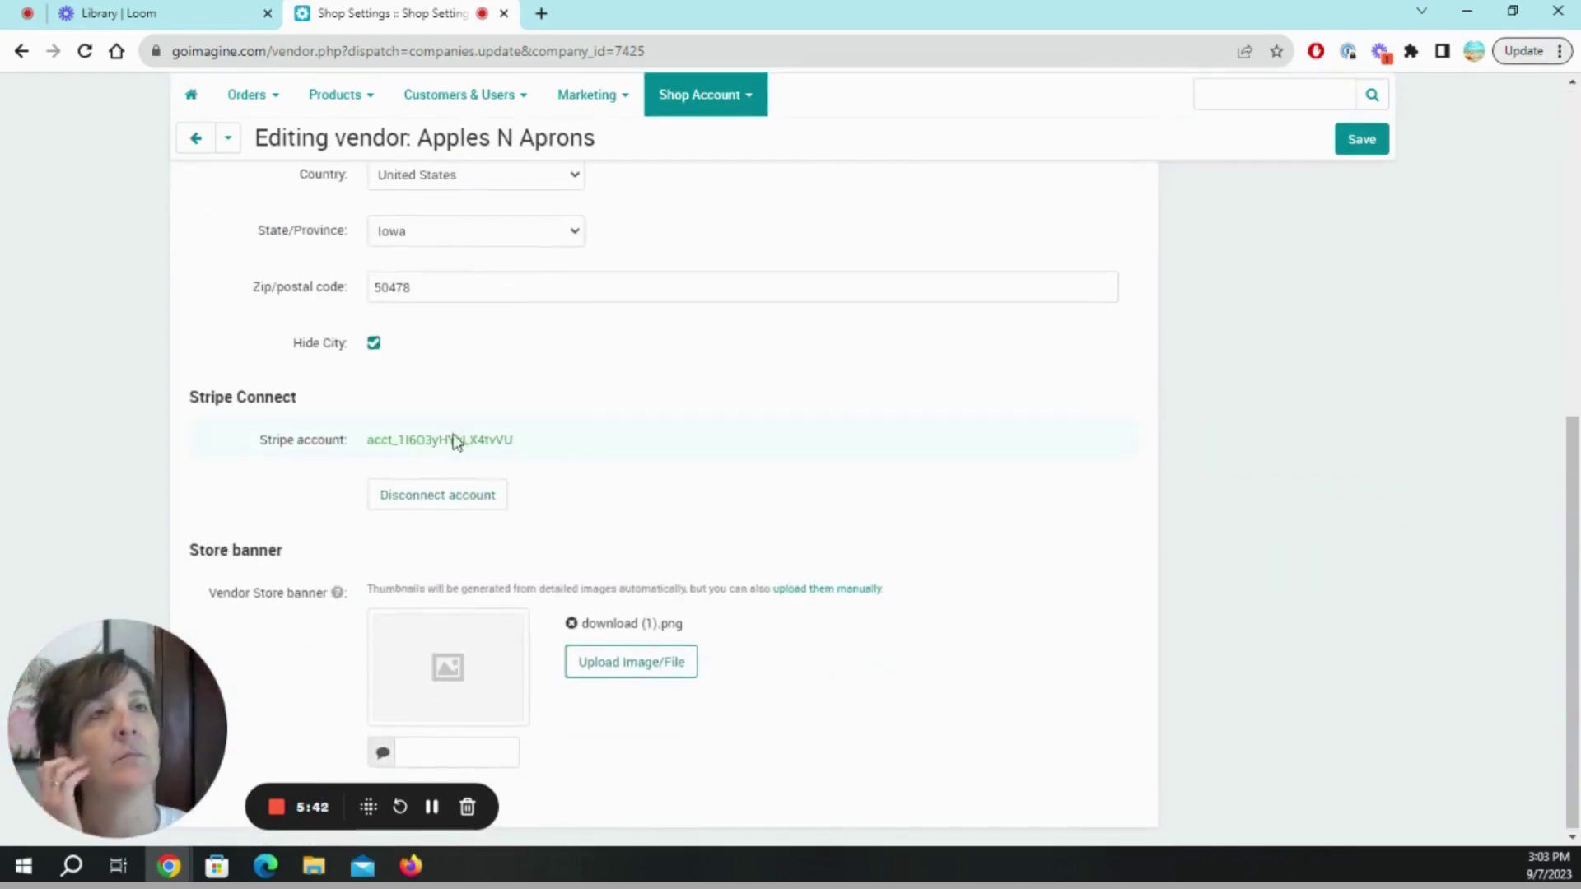
pyautogui.scroll(7, 455, 441)
pyautogui.click(397, 272)
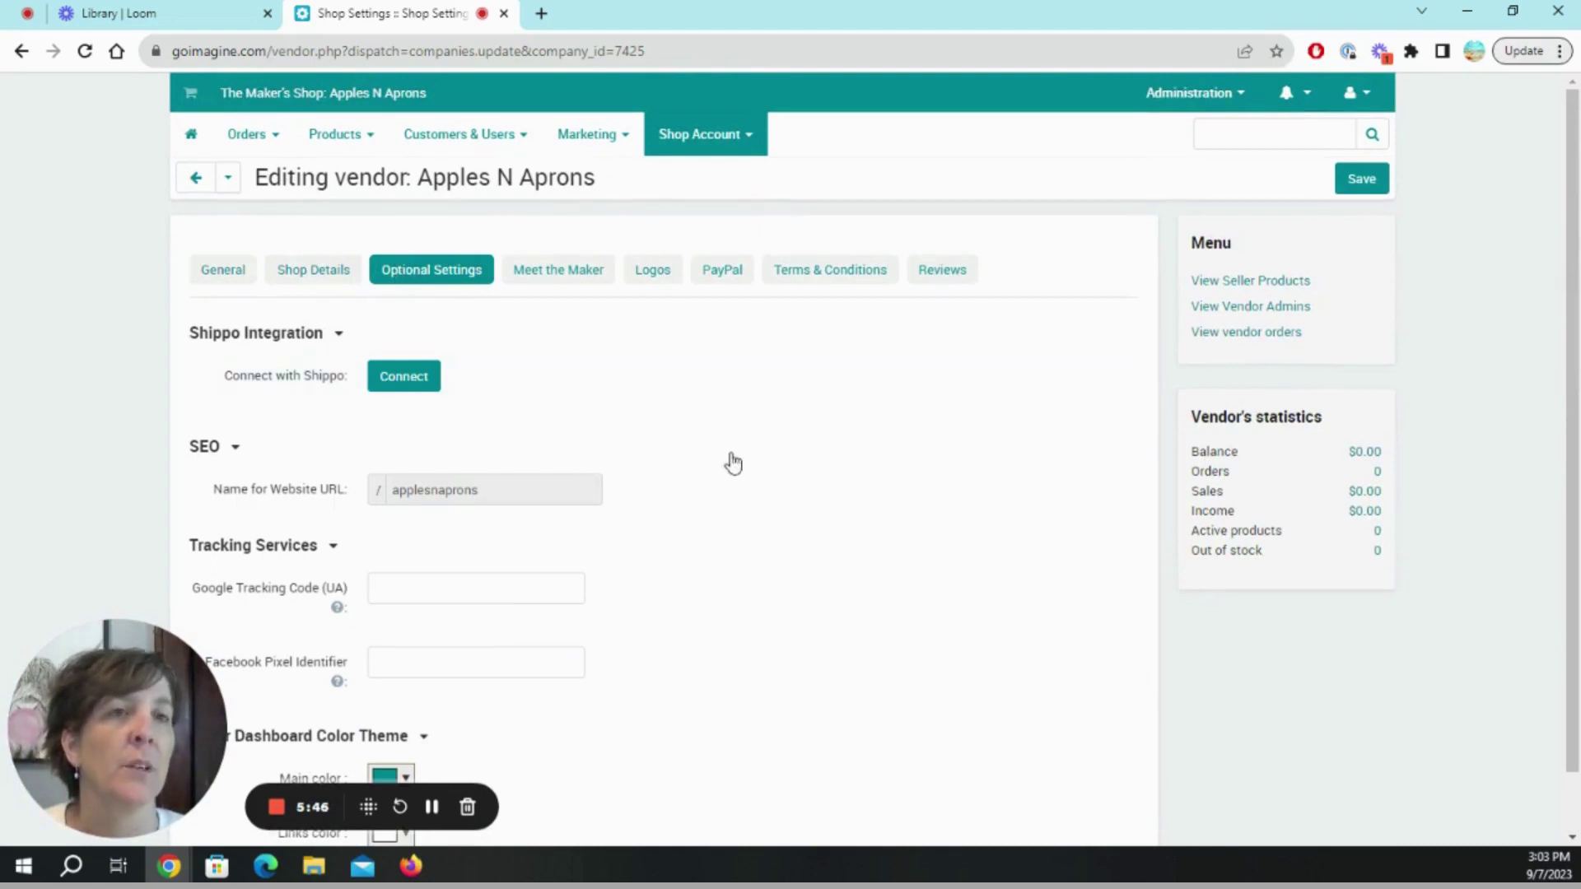
pyautogui.scroll(-1, 700, 473)
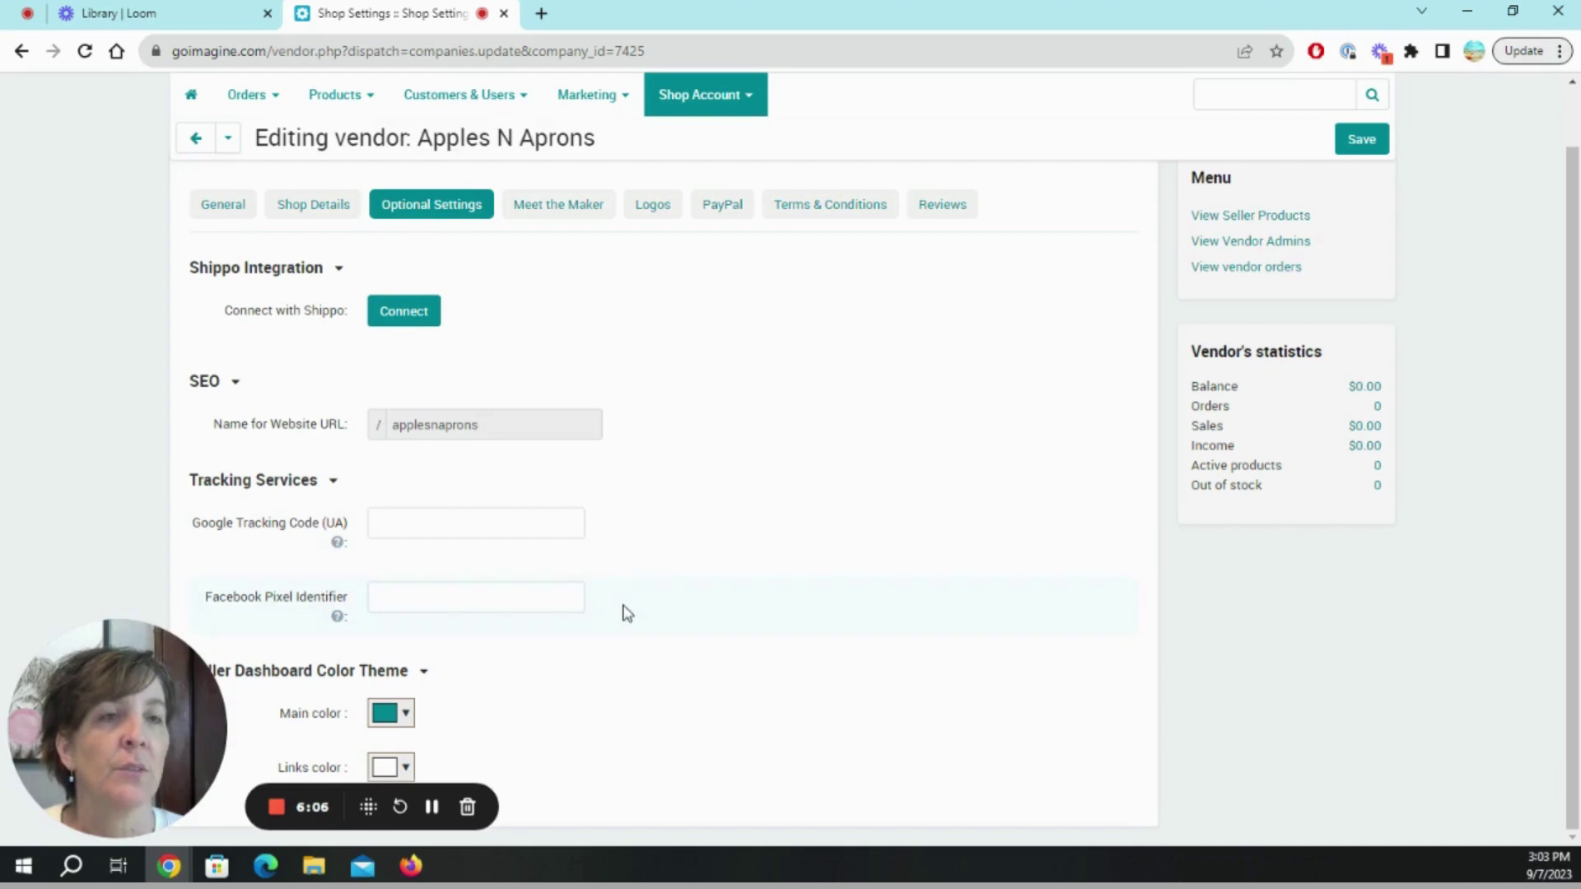
pyautogui.moveTo(338, 547)
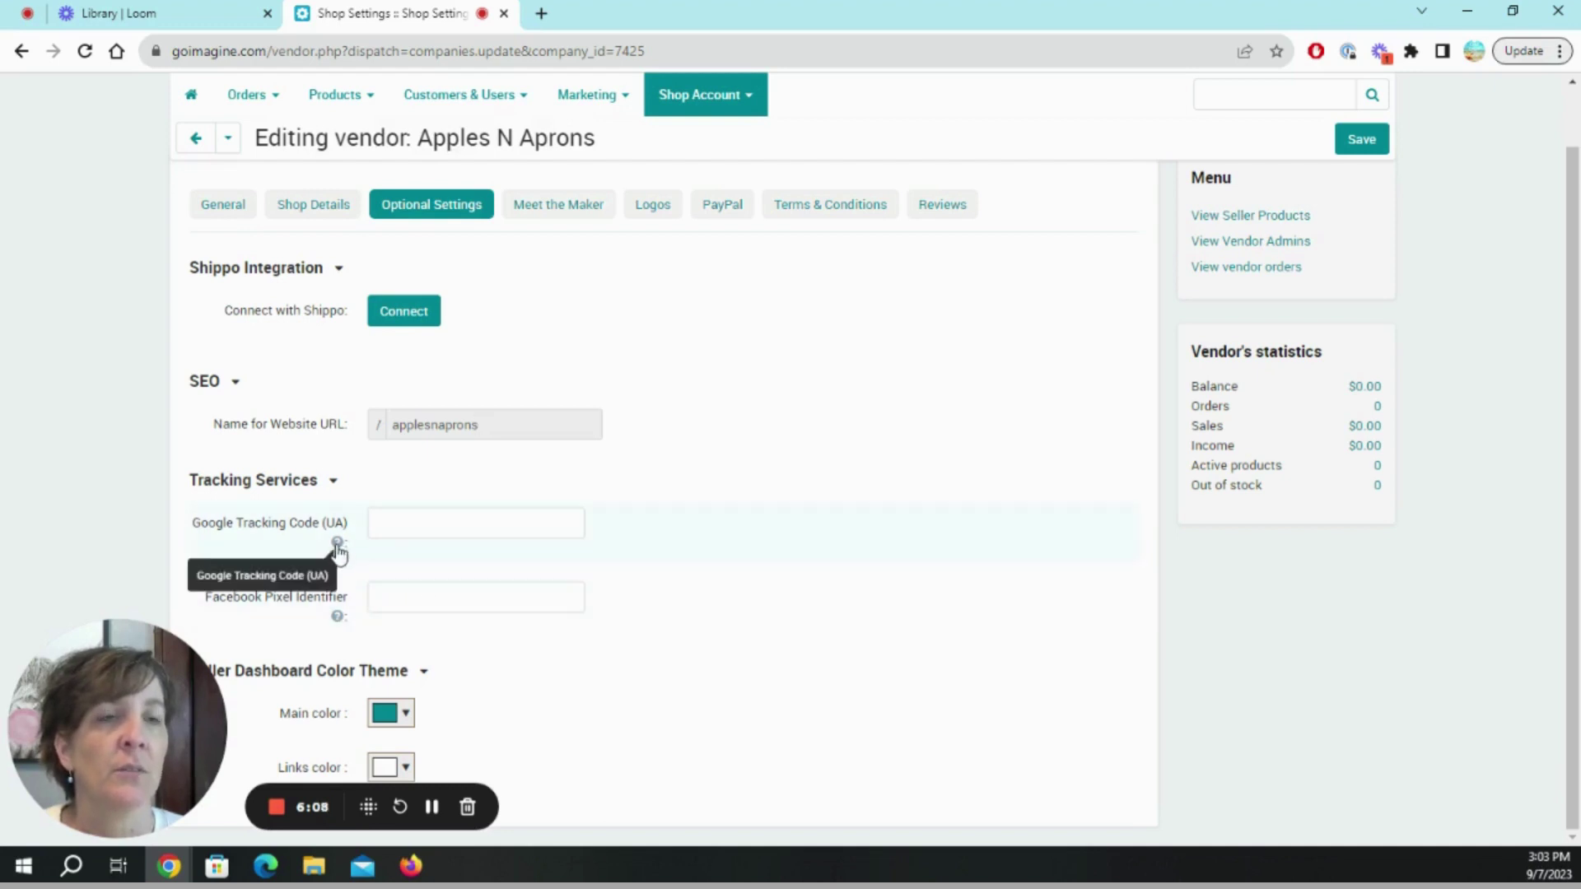
pyautogui.moveTo(337, 622)
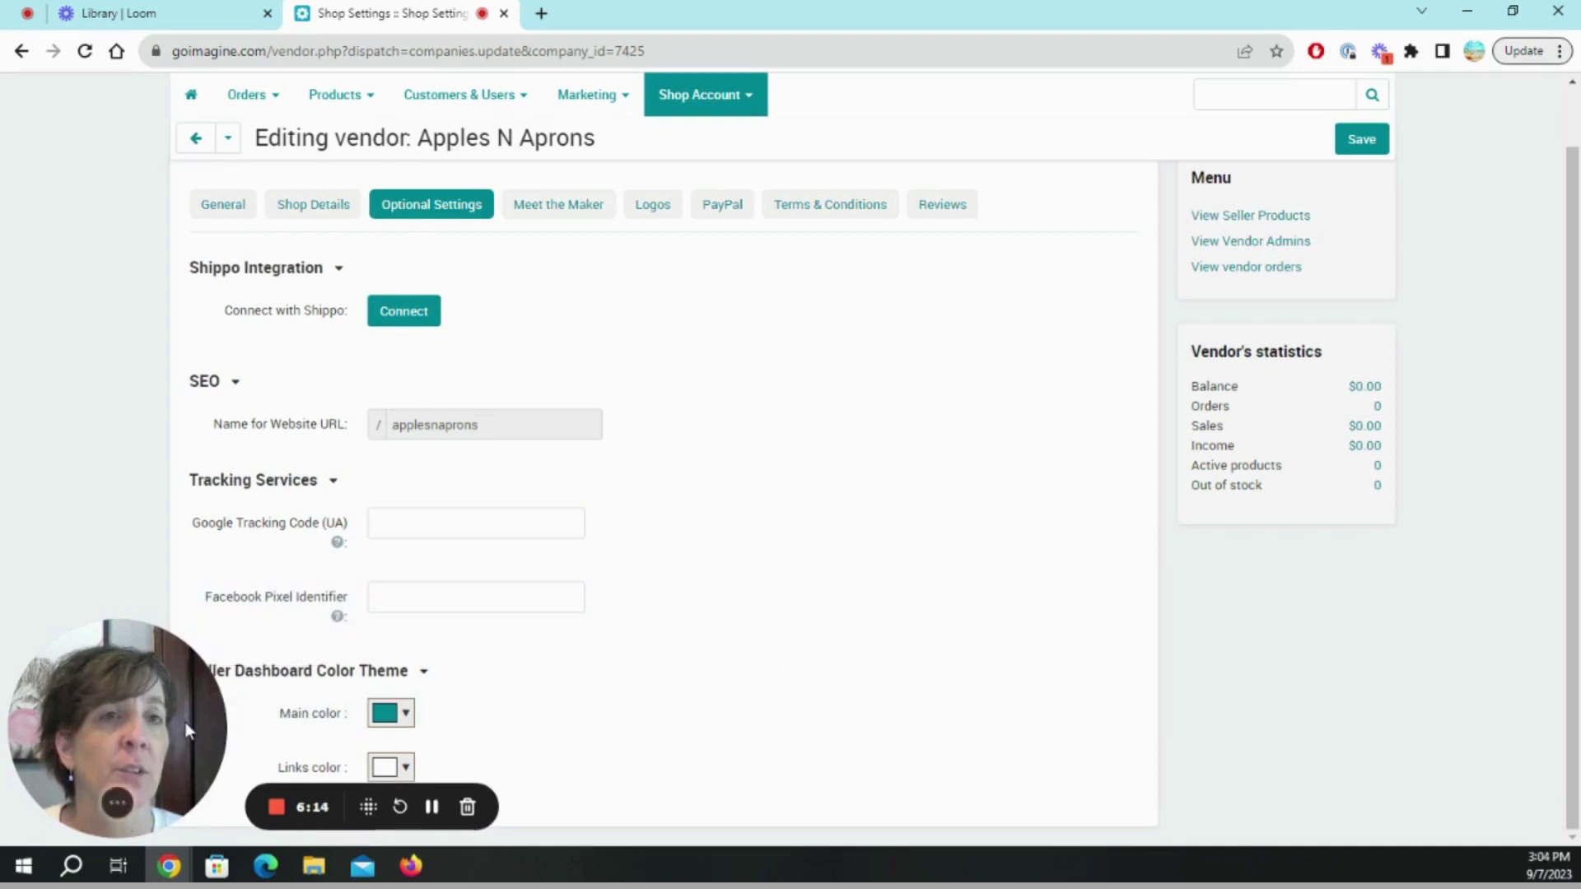
pyautogui.moveTo(185, 723); pyautogui.dragTo(1057, 713)
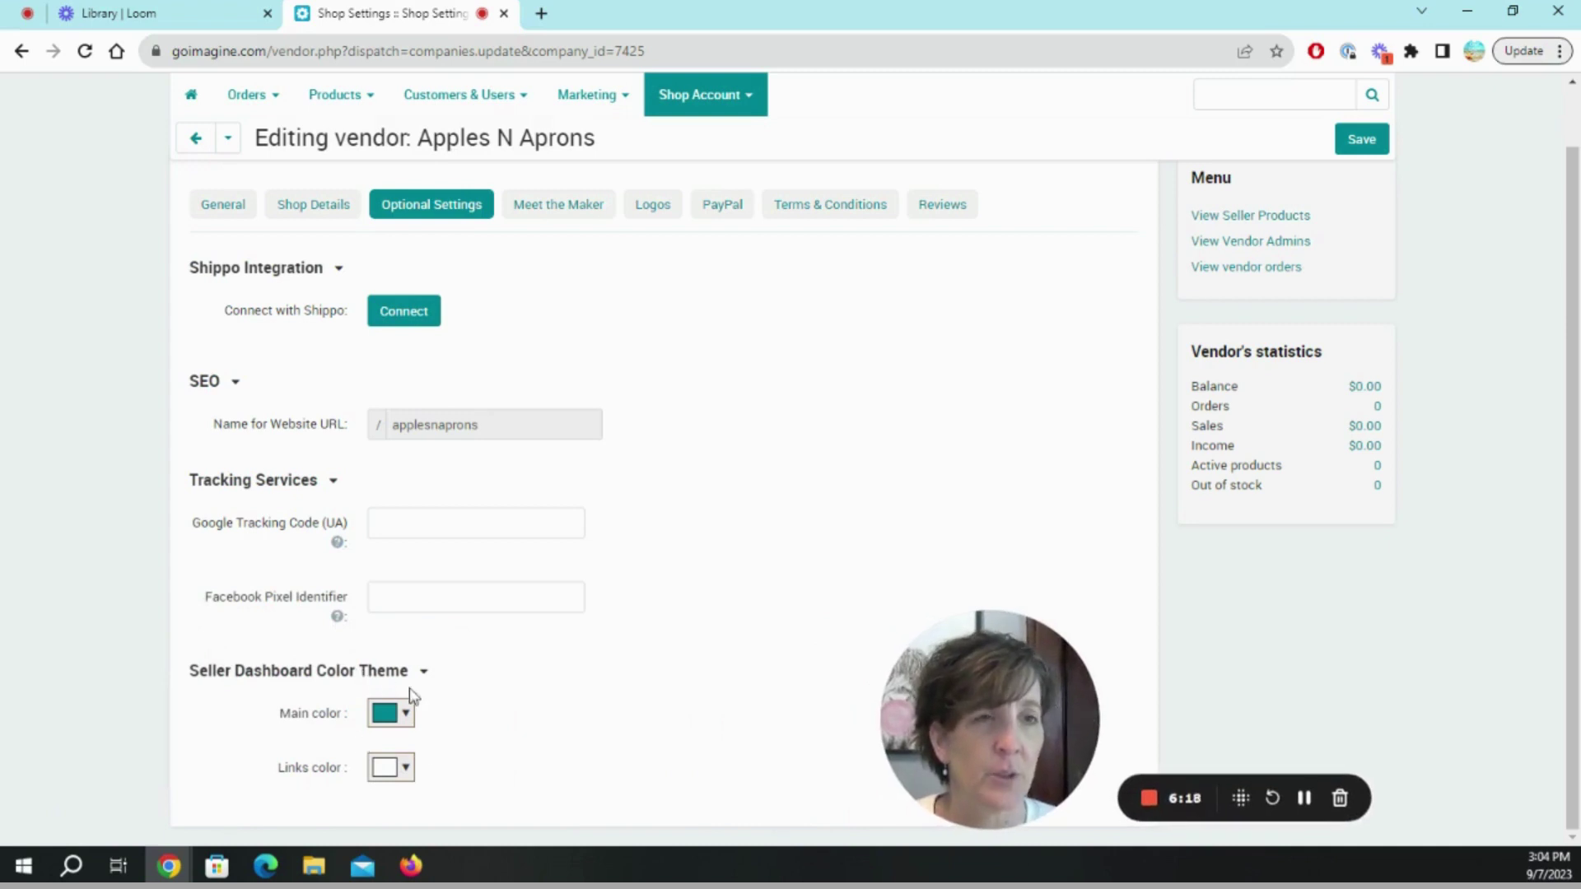
# Change the seller dashboard main colour from teal to light pink #f6caf6.
pyautogui.click(407, 713)
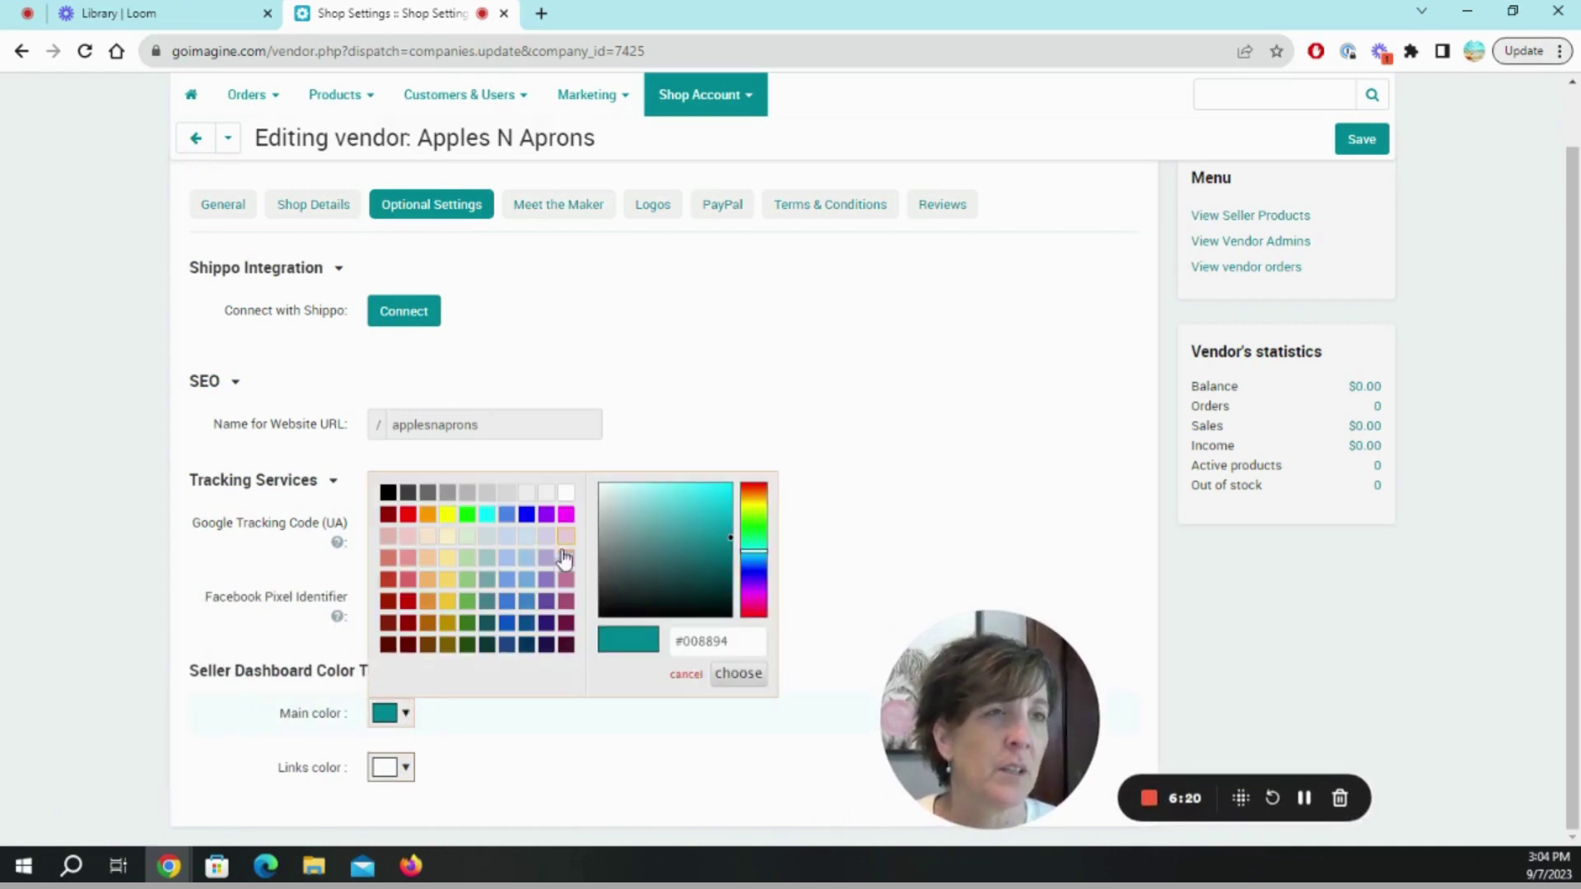
pyautogui.click(759, 590)
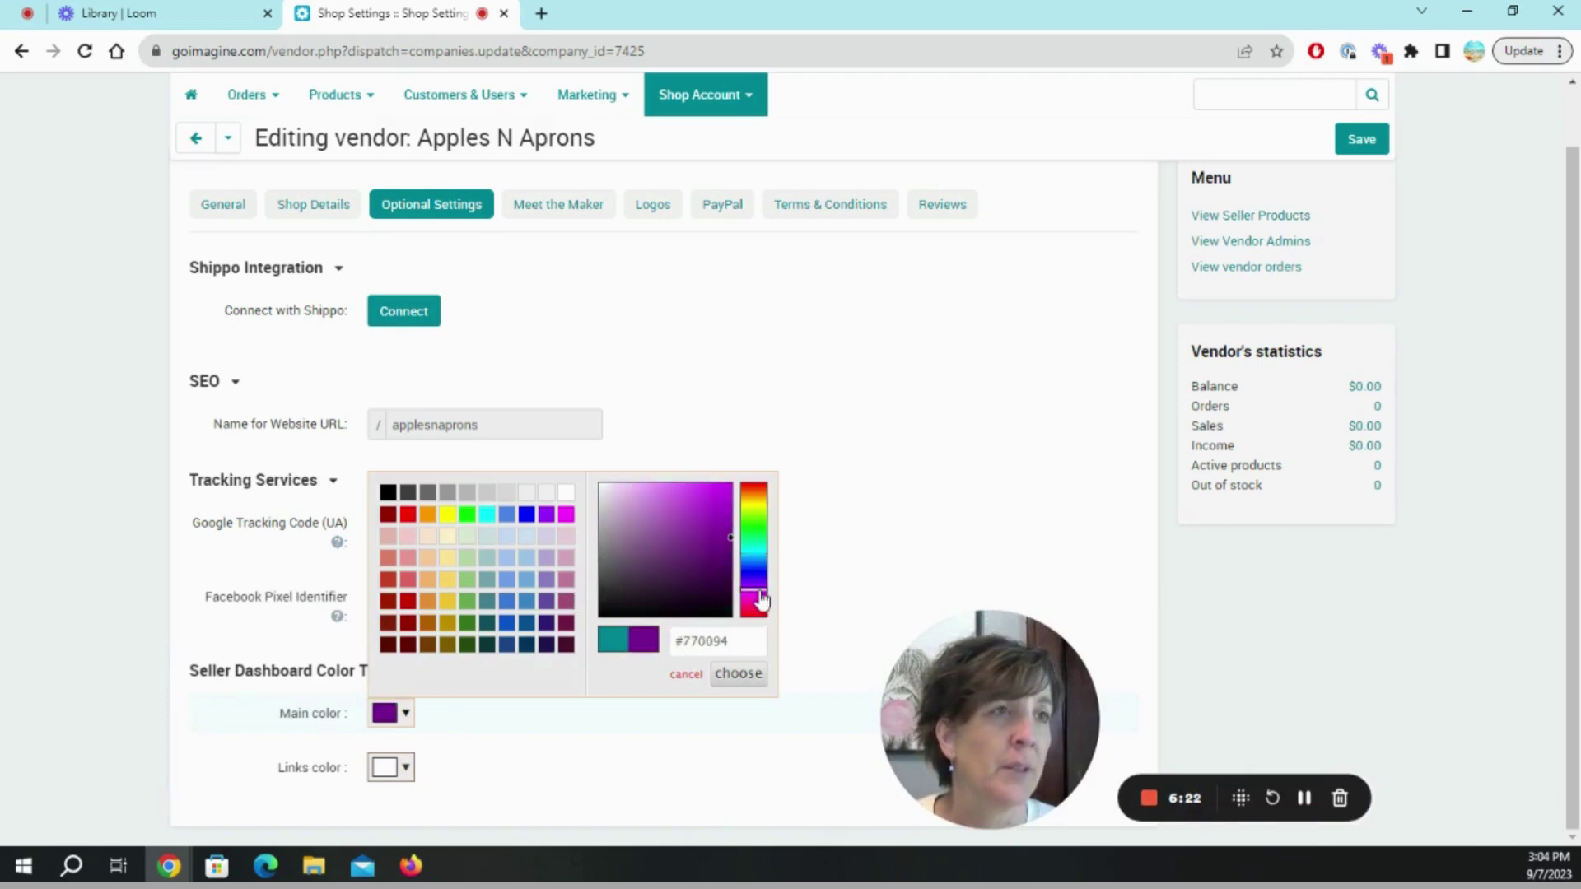
pyautogui.click(754, 594)
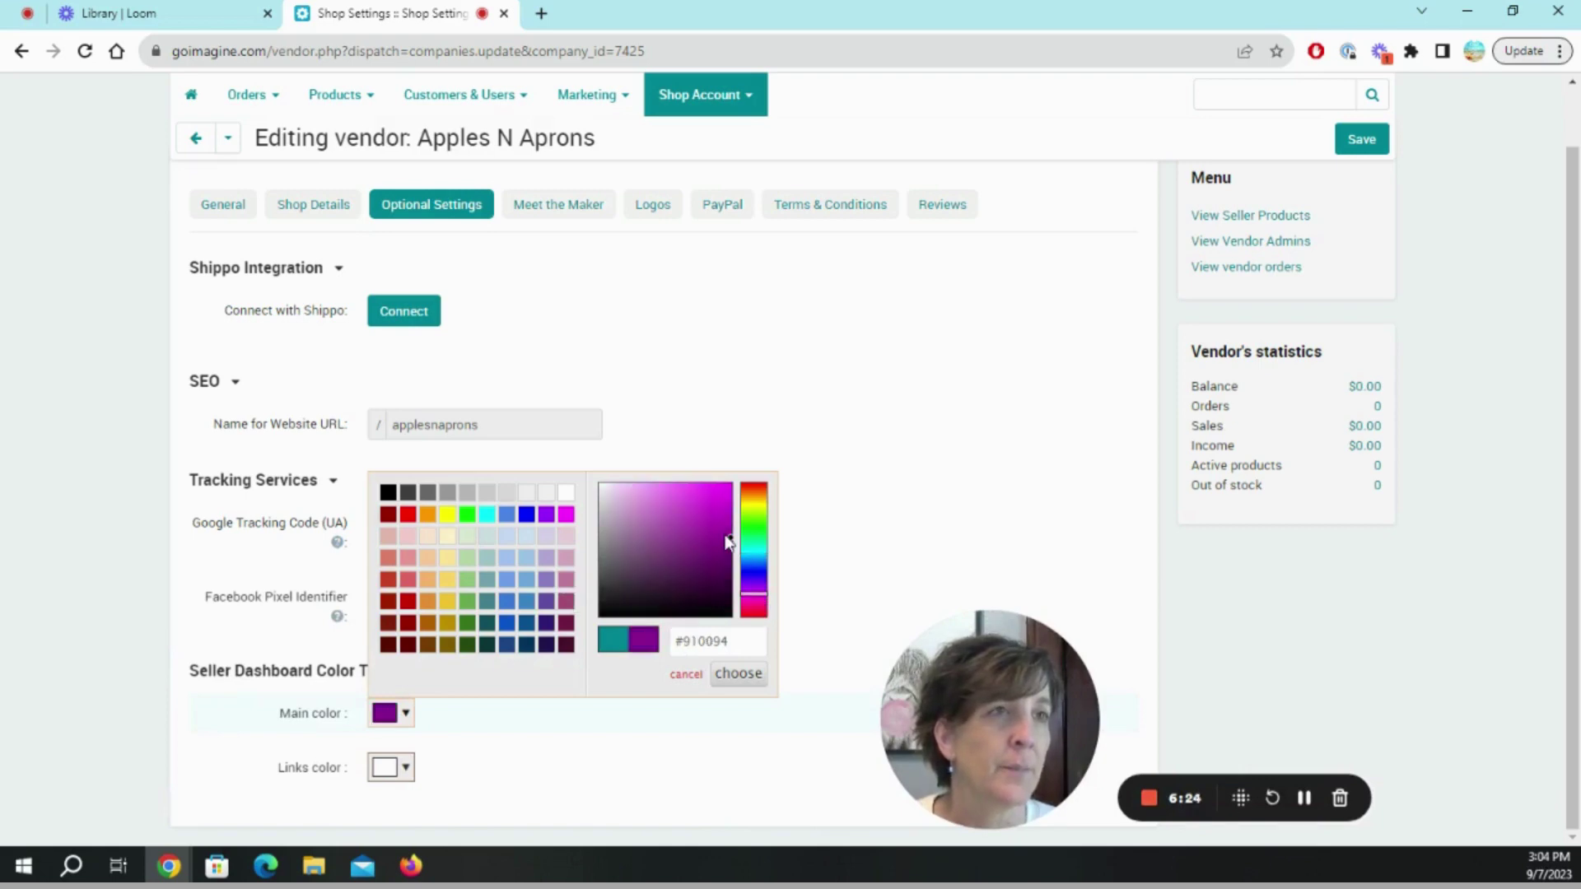
pyautogui.moveTo(731, 545); pyautogui.dragTo(642, 499)
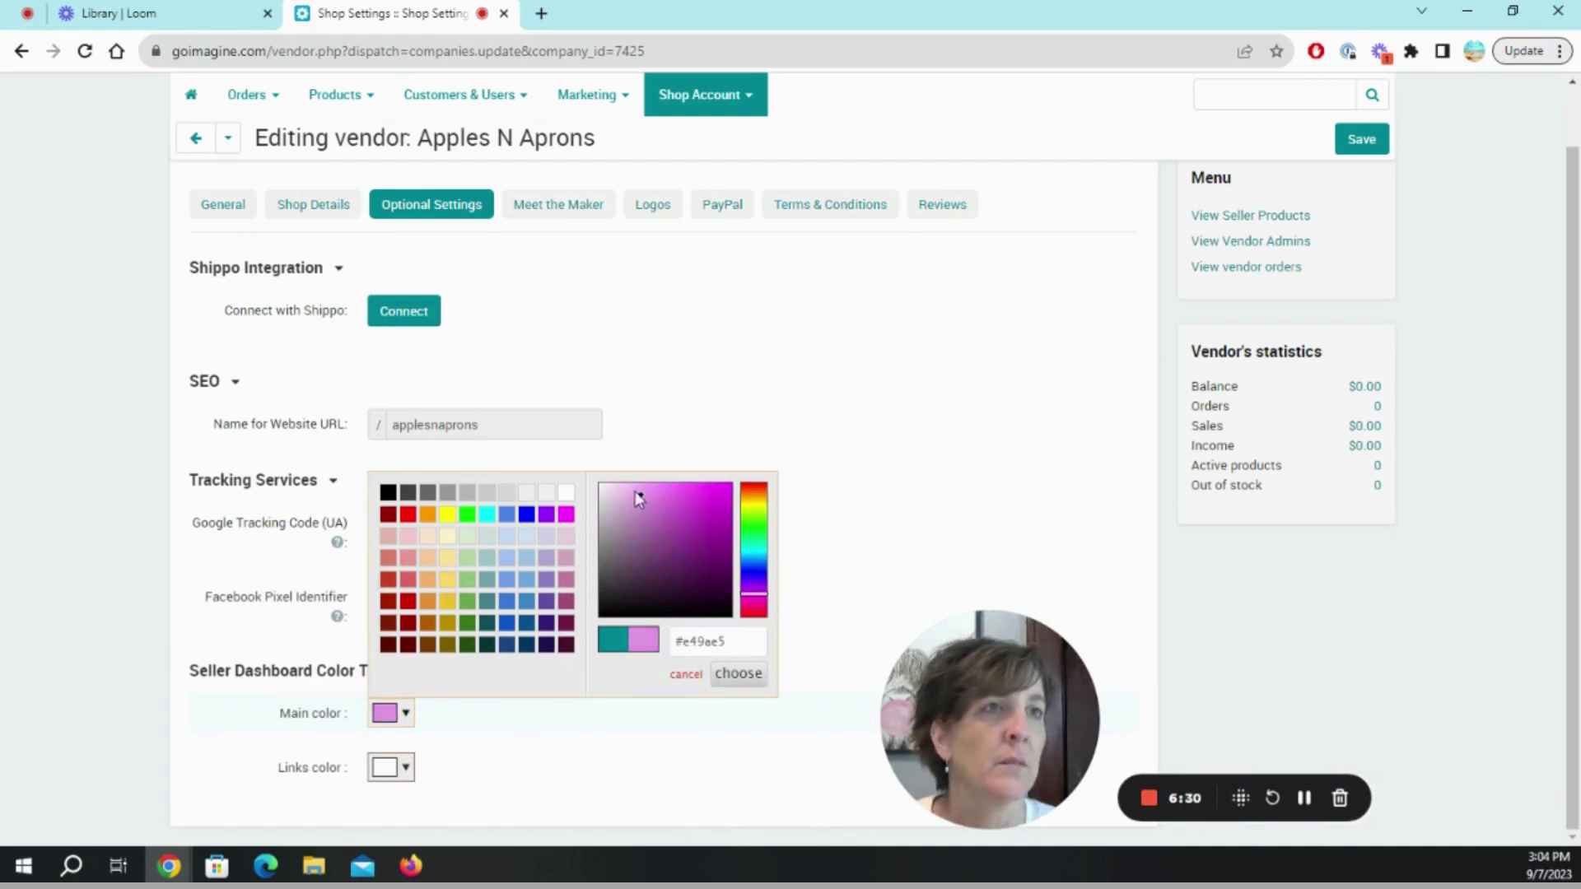
pyautogui.moveTo(643, 504); pyautogui.dragTo(621, 496)
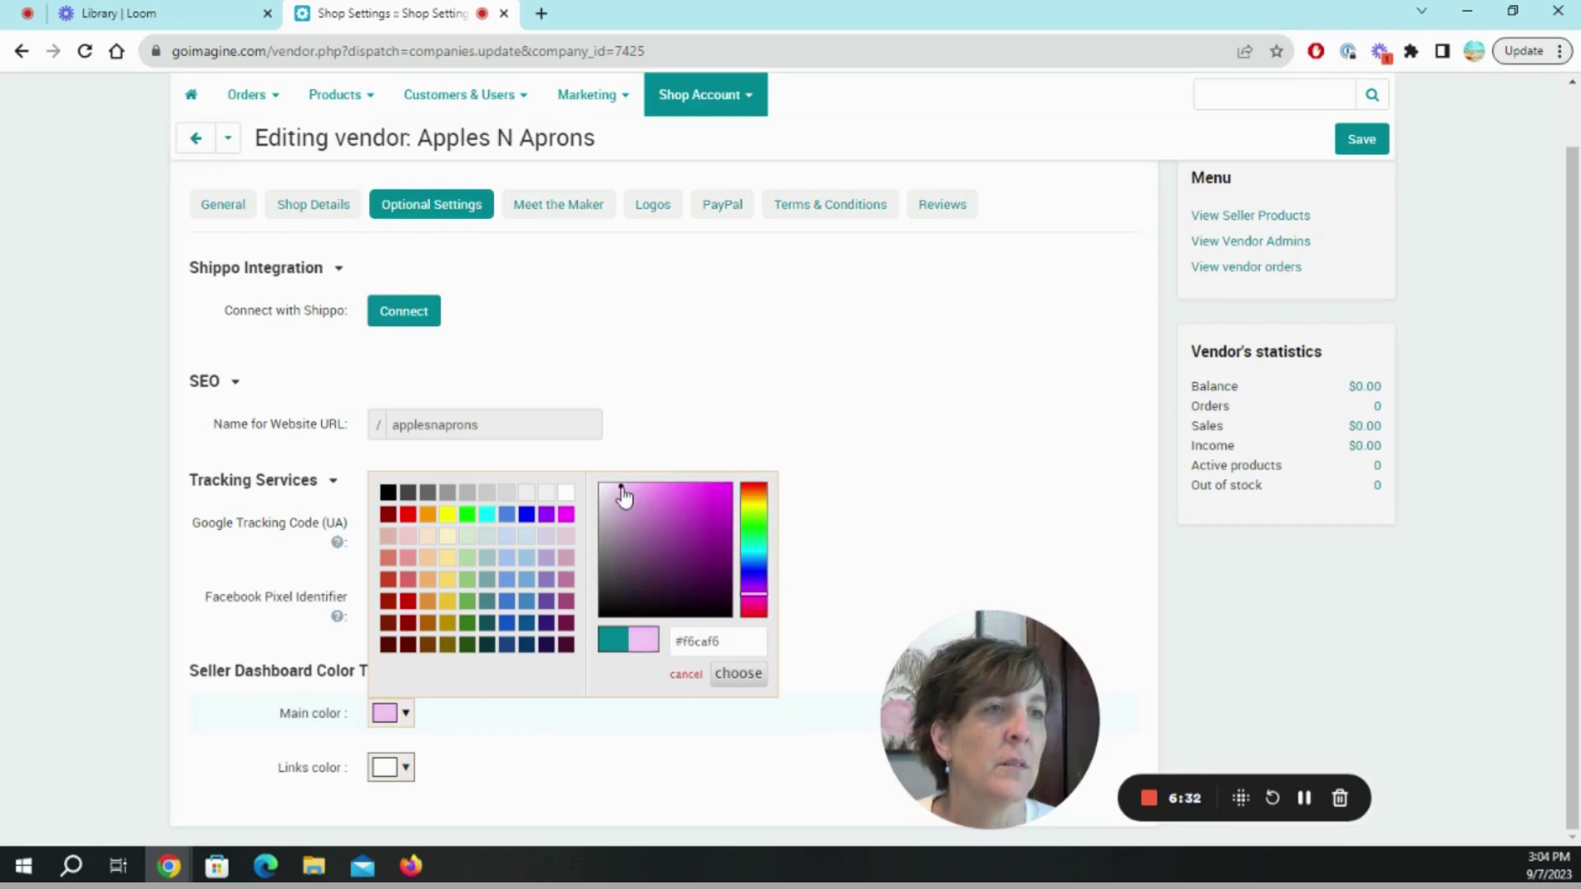
pyautogui.click(453, 770)
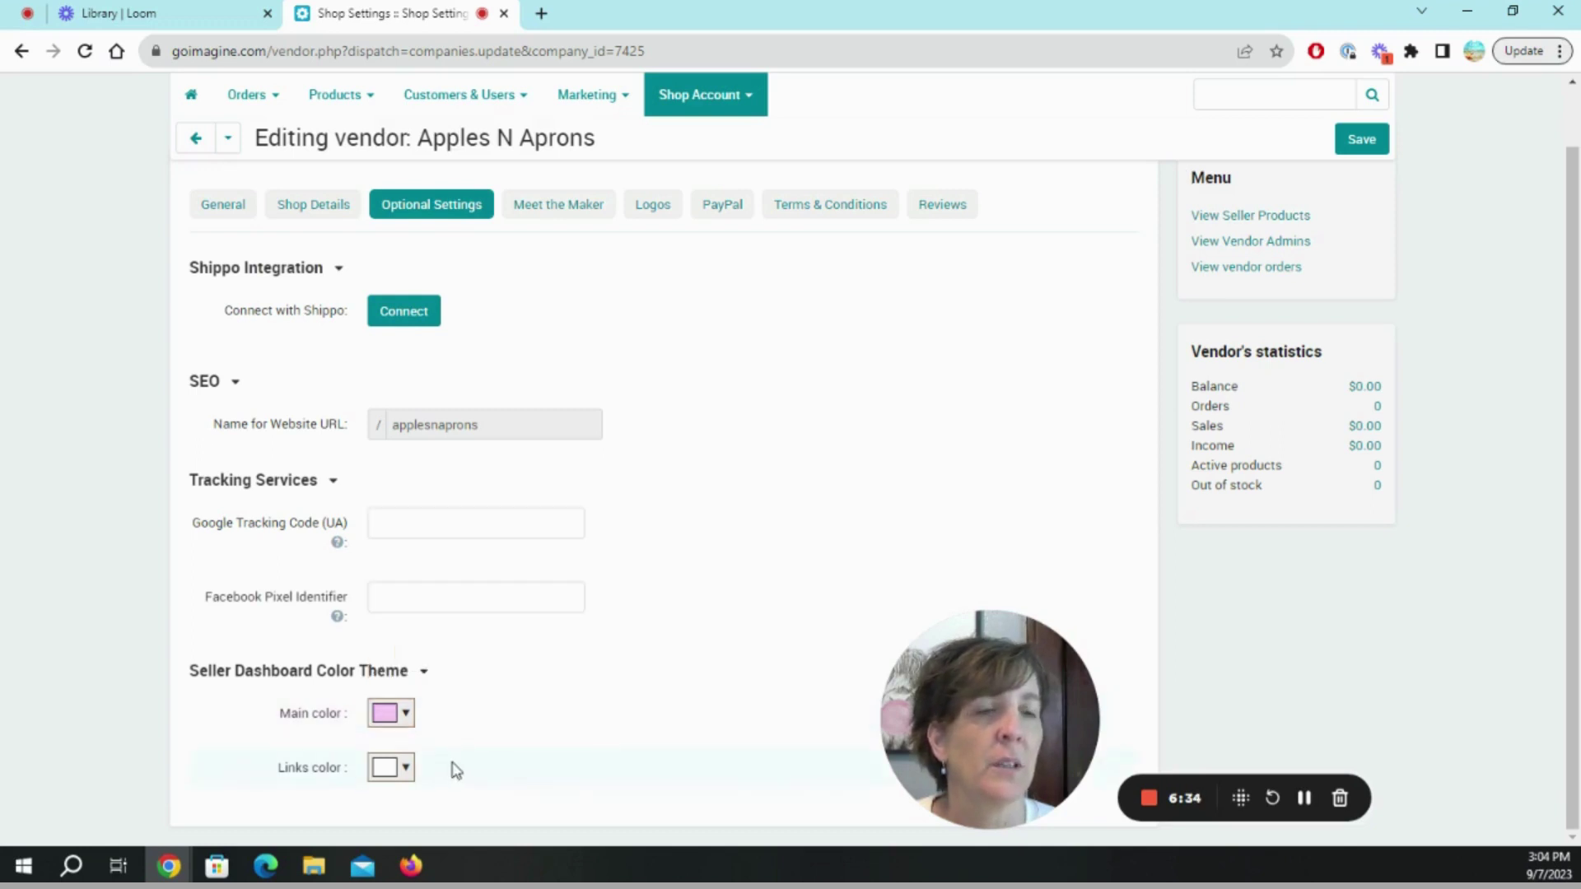
pyautogui.scroll(2, 770, 576)
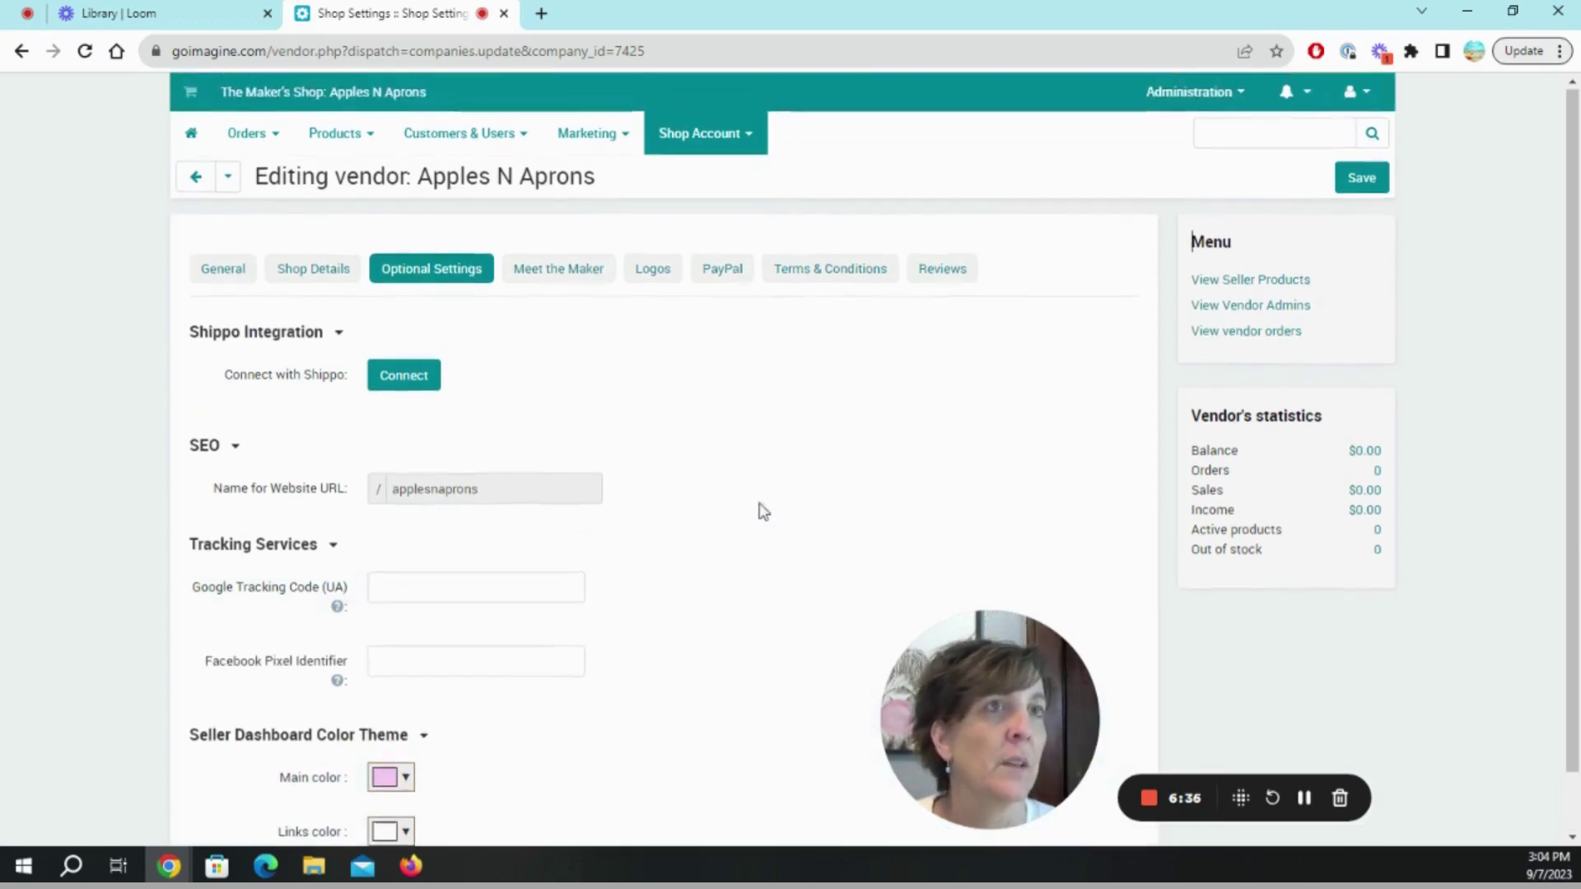
# In Meet the Maker, give the profile picture alt text describing the maker's image.
pyautogui.click(561, 268)
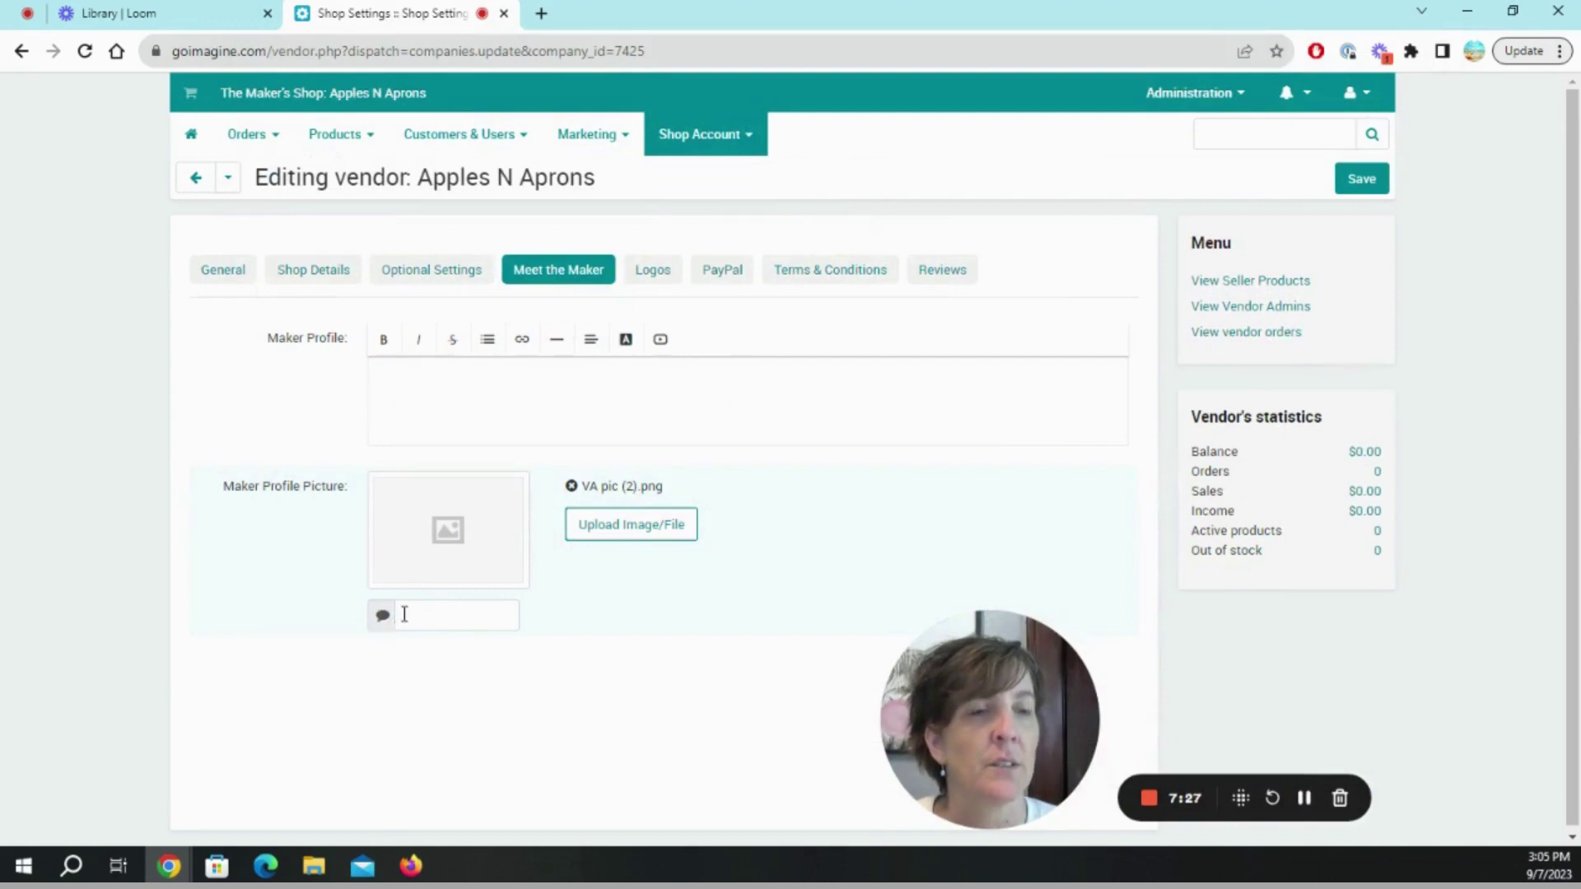
pyautogui.click(405, 615)
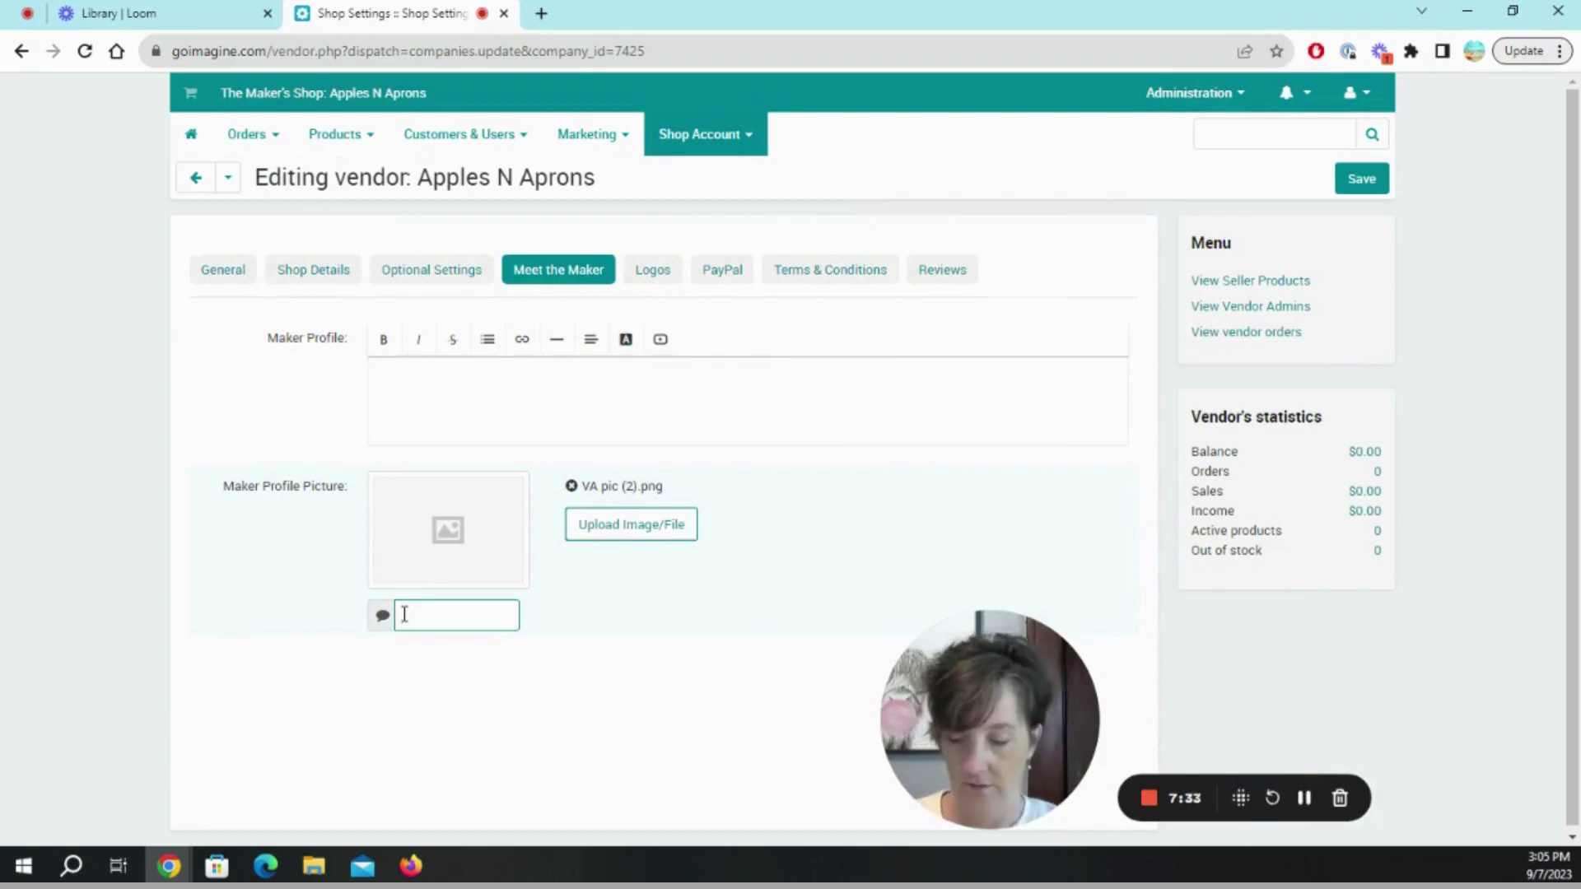
pyautogui.write('Image of')
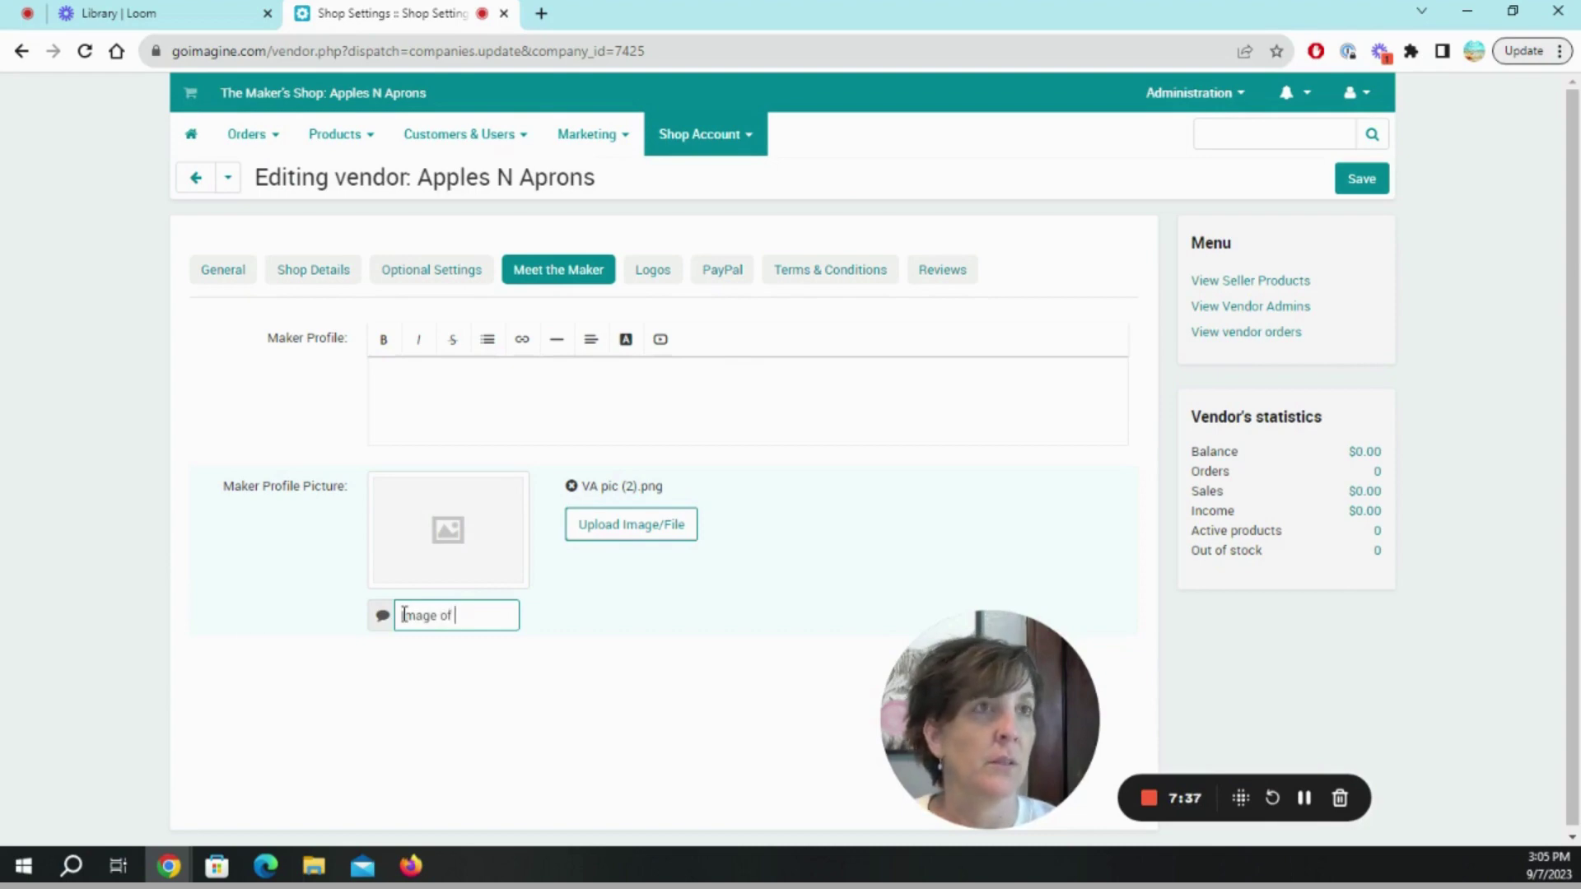
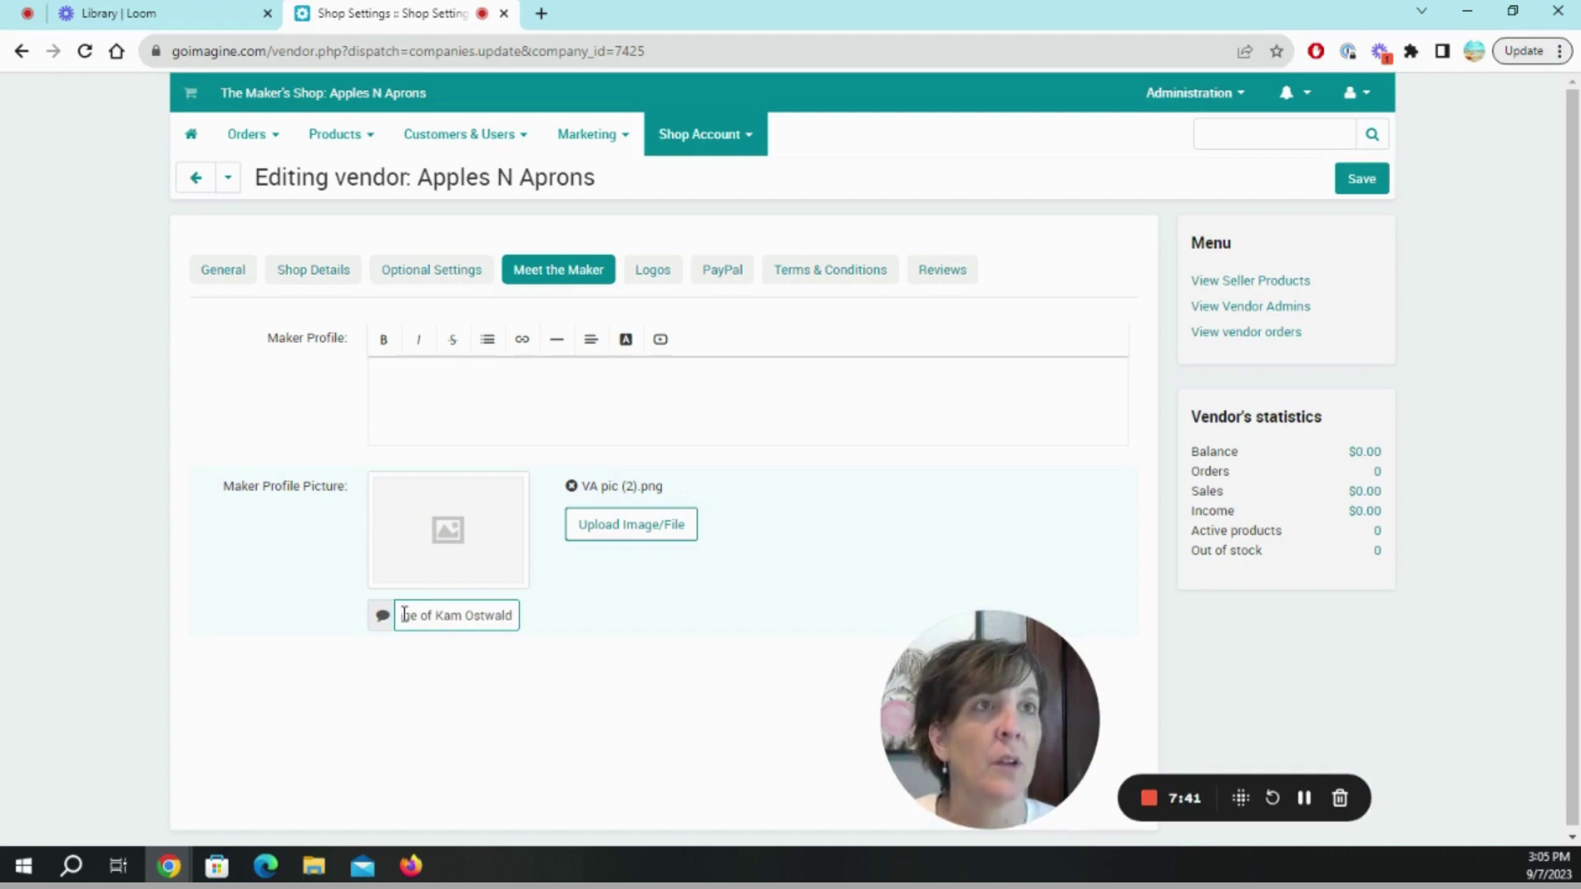
# Write the maker bio 'Wife, mom to six and constant creator!'.
pyautogui.click(449, 376)
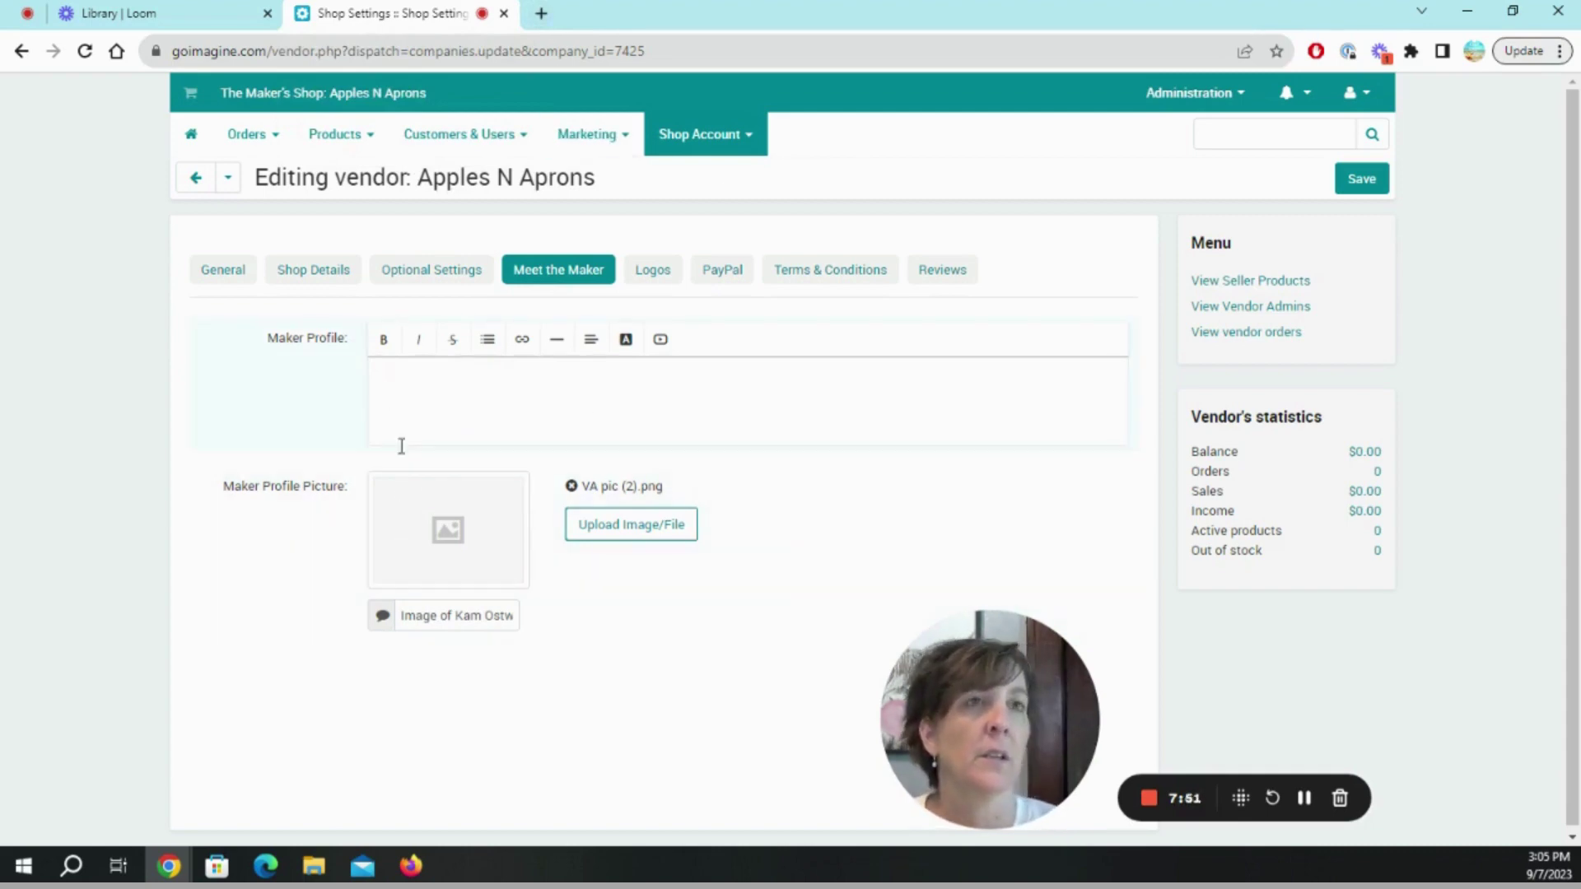
pyautogui.press('BackSpace')
pyautogui.press('BackSpace')
pyautogui.press('BackSpace')
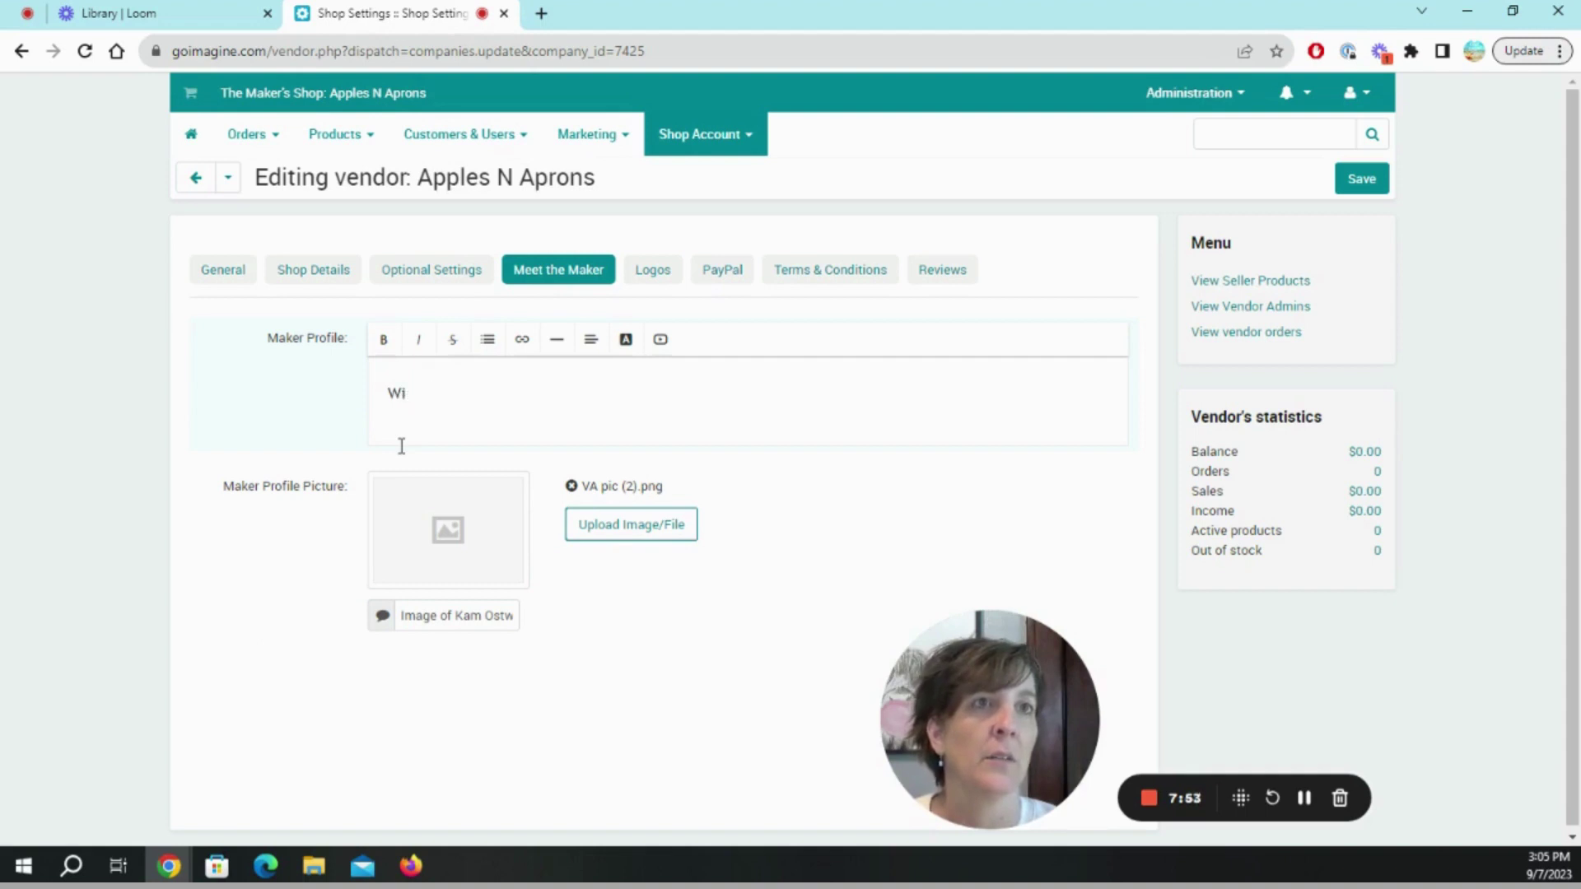
pyautogui.write('fe, mom to si')
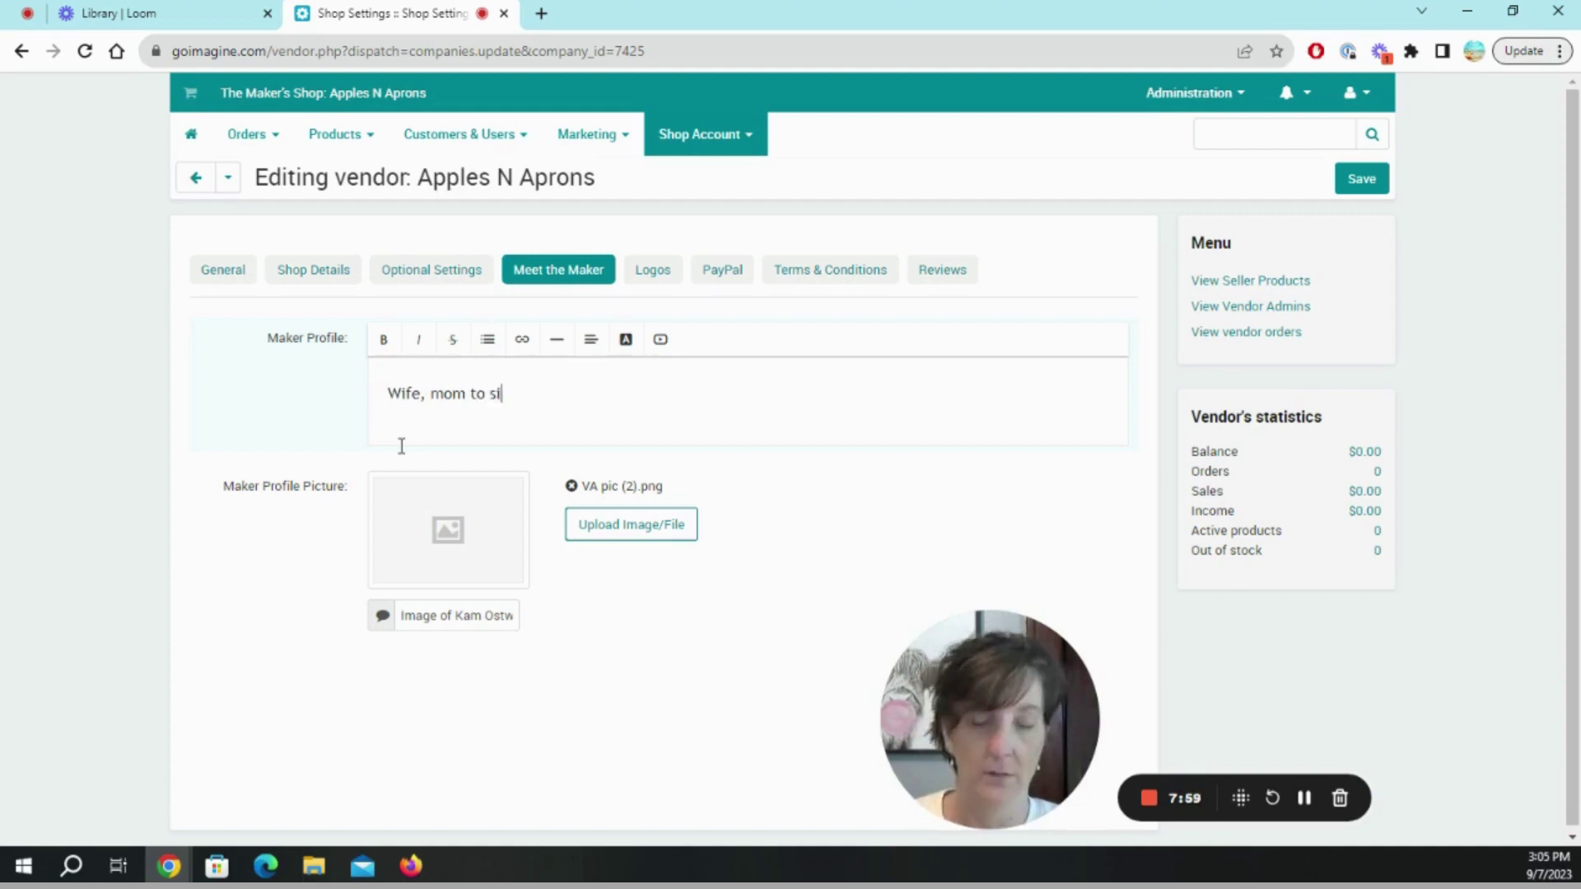
pyautogui.write('x and constant creator!')
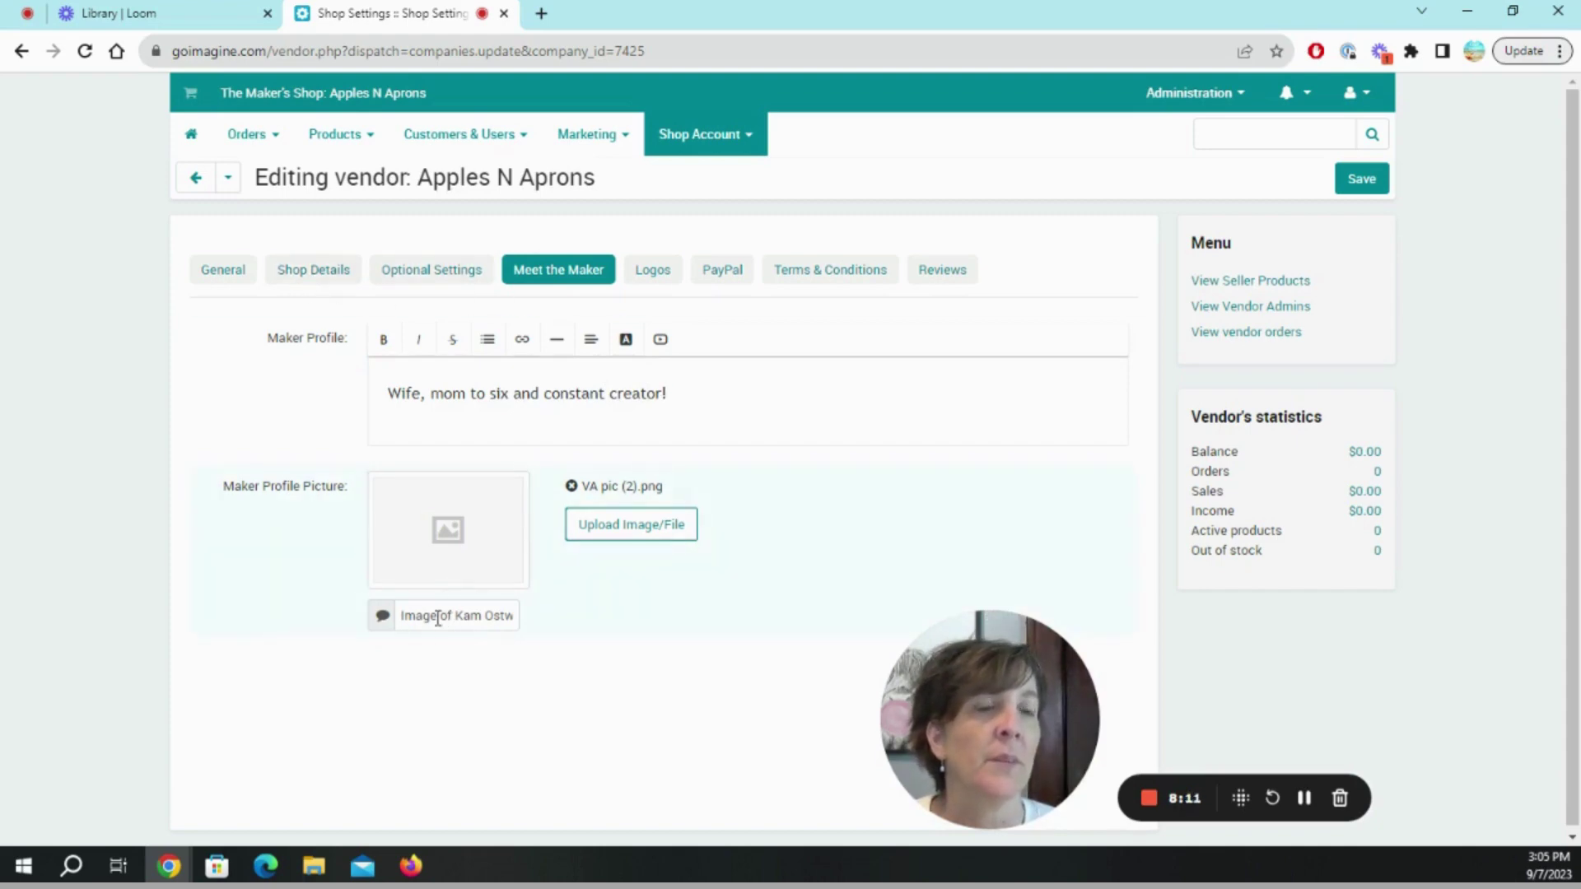
# Check the store banner's alt text 'Image of bracelet' on the General company information page.
pyautogui.click(428, 265)
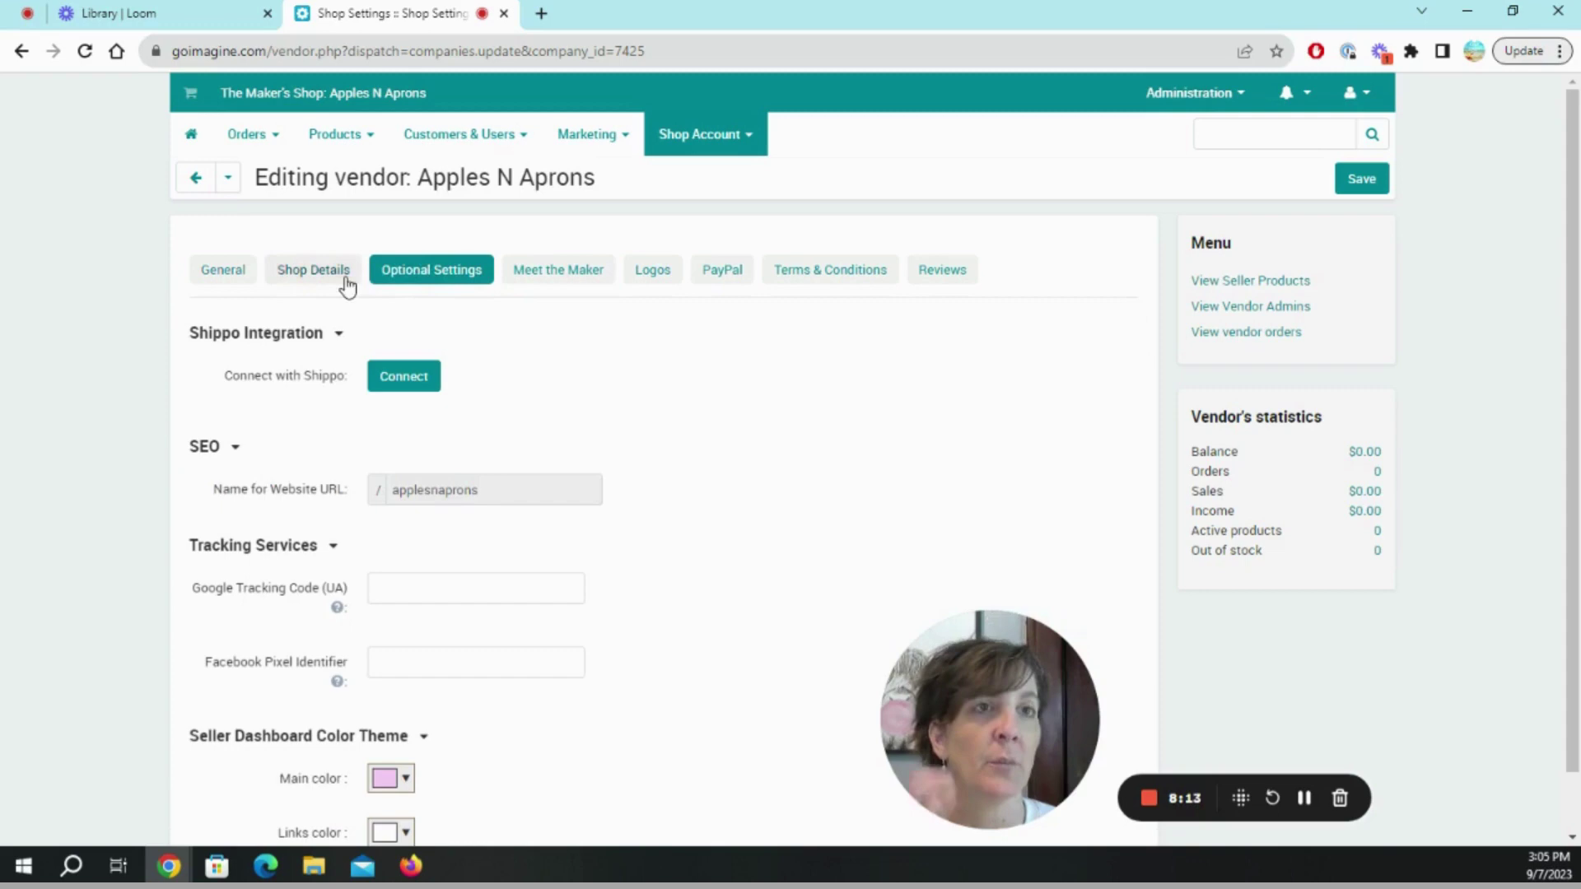
pyautogui.click(290, 270)
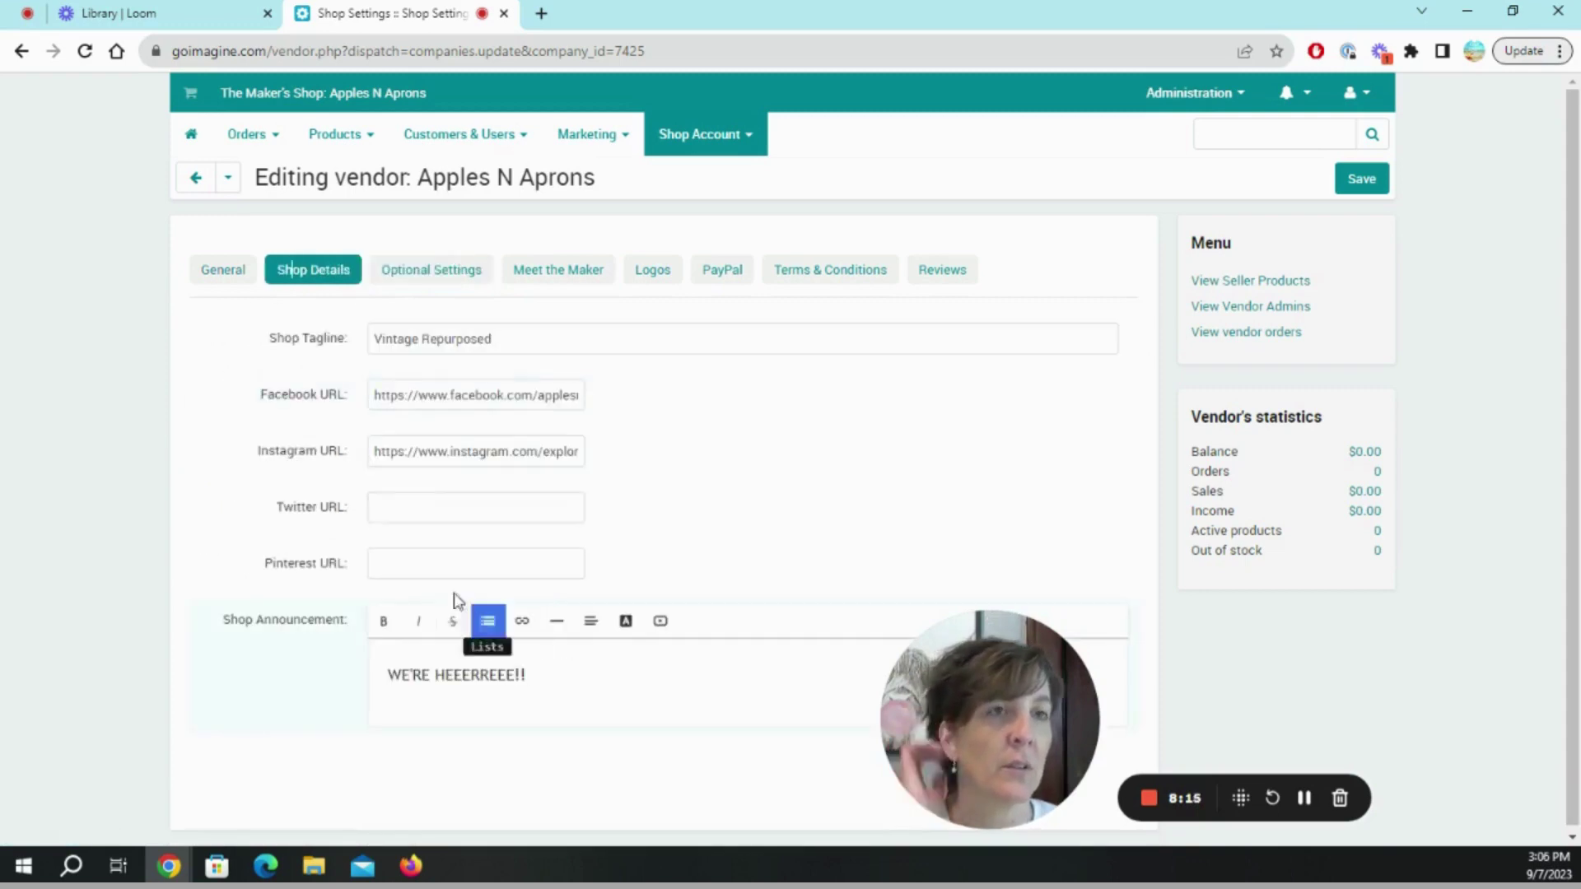
pyautogui.click(226, 279)
pyautogui.scroll(-7, 511, 717)
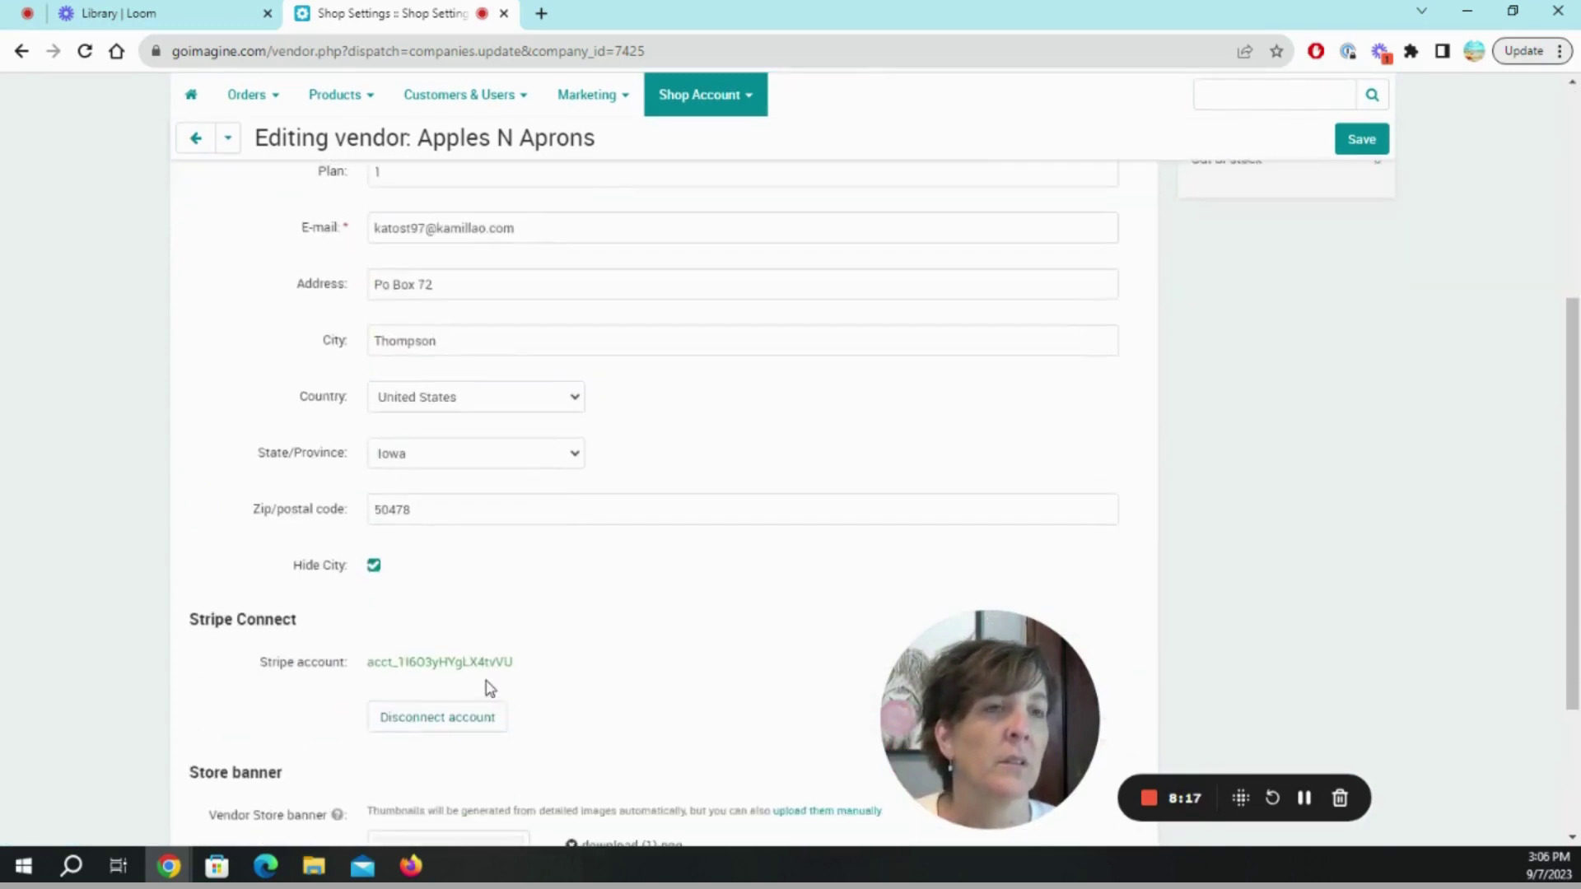
pyautogui.click(468, 755)
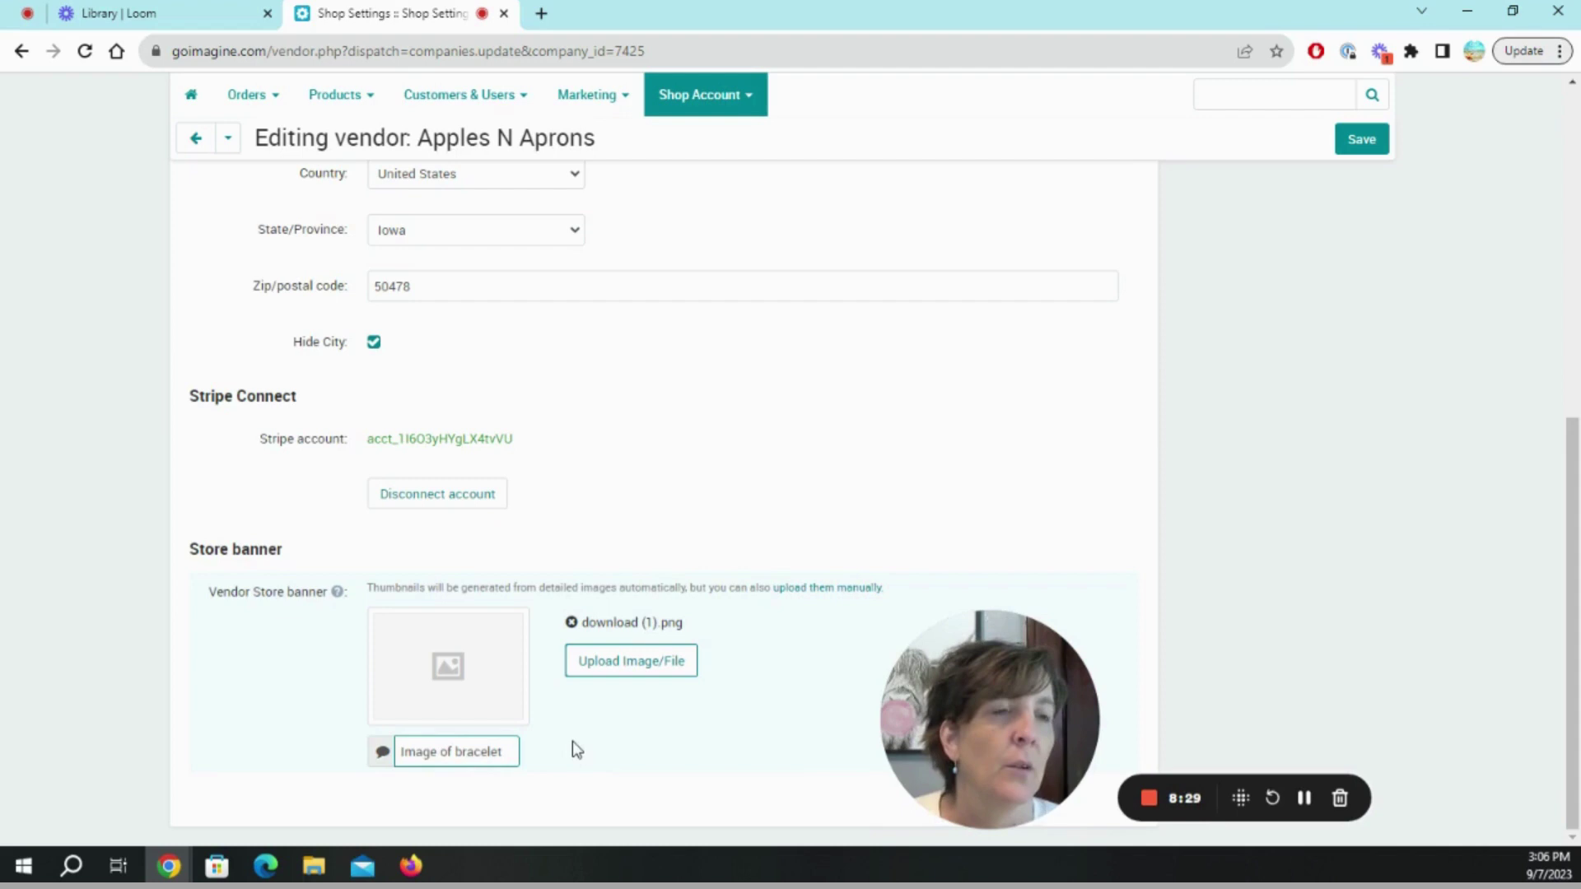
pyautogui.scroll(1, 573, 745)
pyautogui.scroll(-1, 568, 745)
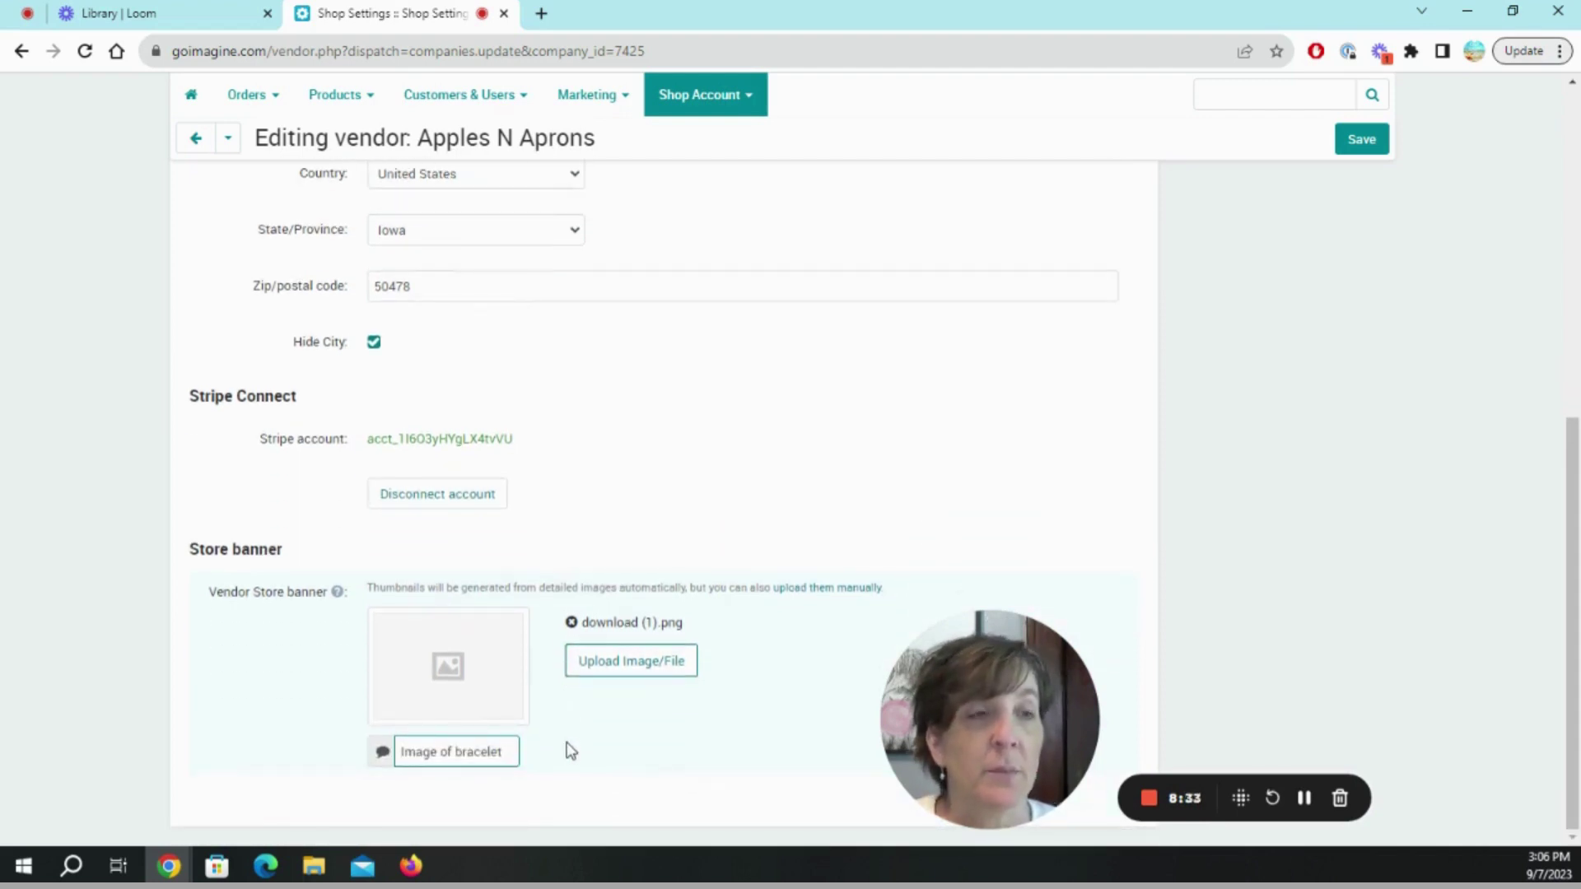
pyautogui.scroll(7, 566, 747)
pyautogui.moveTo(560, 239)
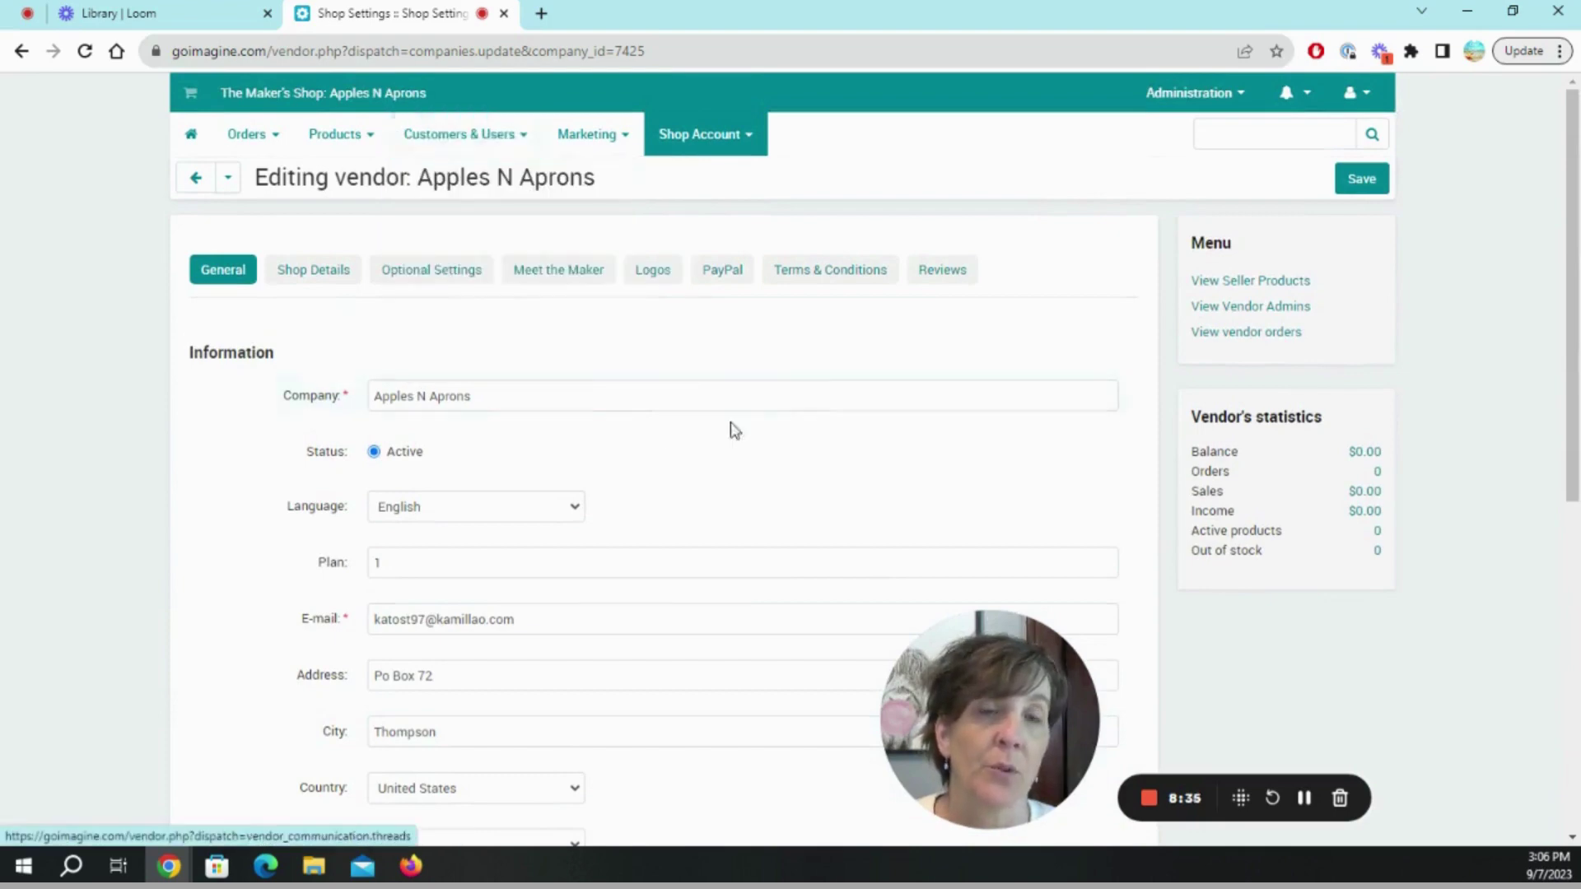
# Review the shop logo uploads and confirm PayPal shows as not connected.
pyautogui.click(647, 273)
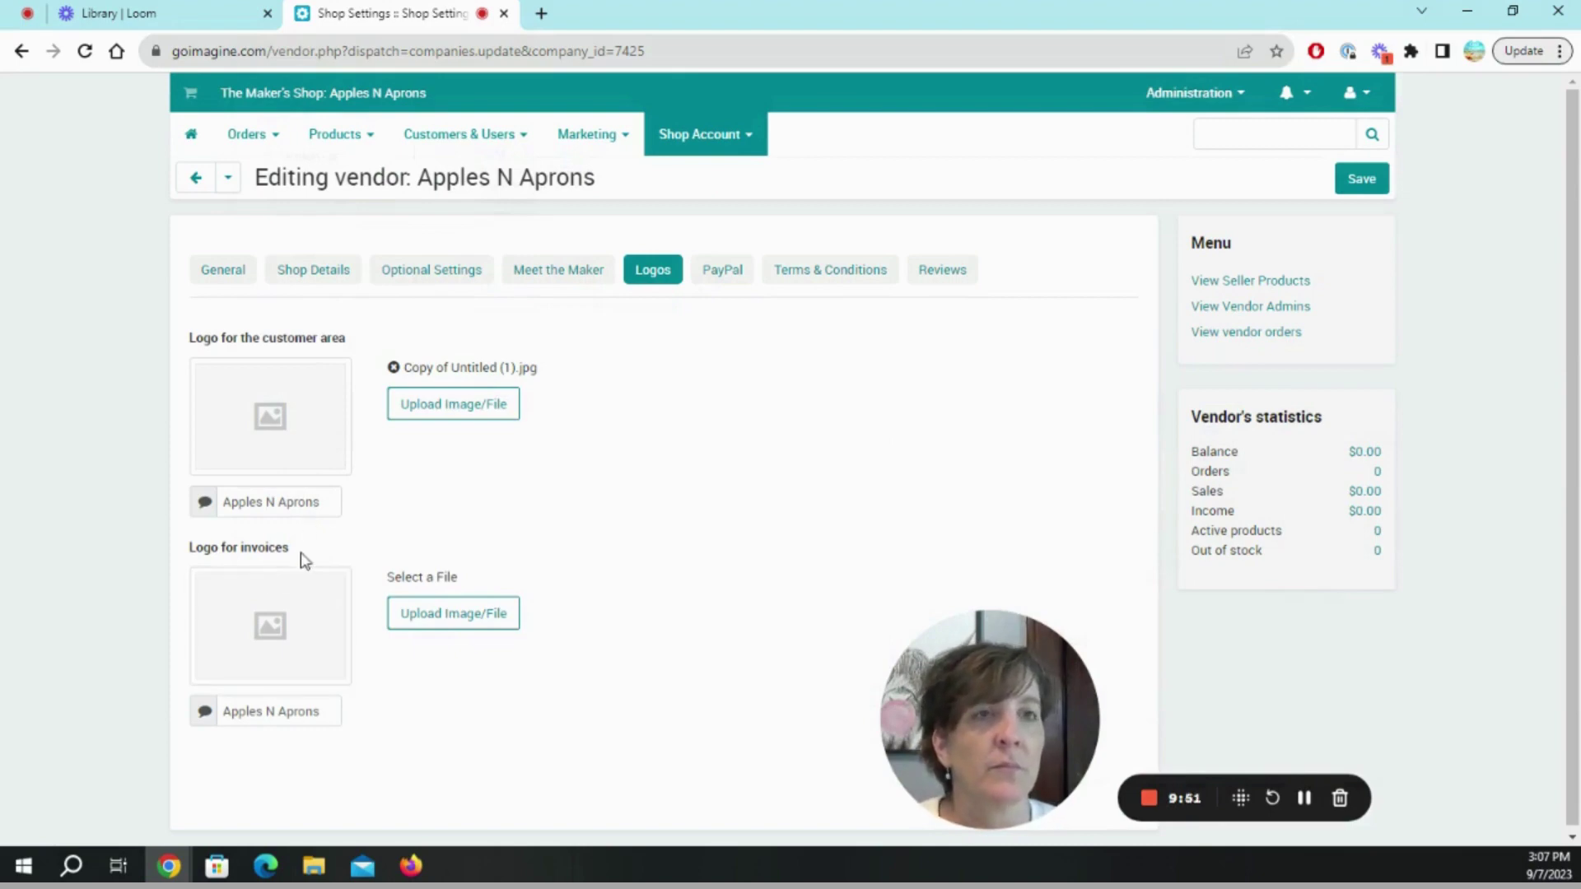
pyautogui.click(716, 284)
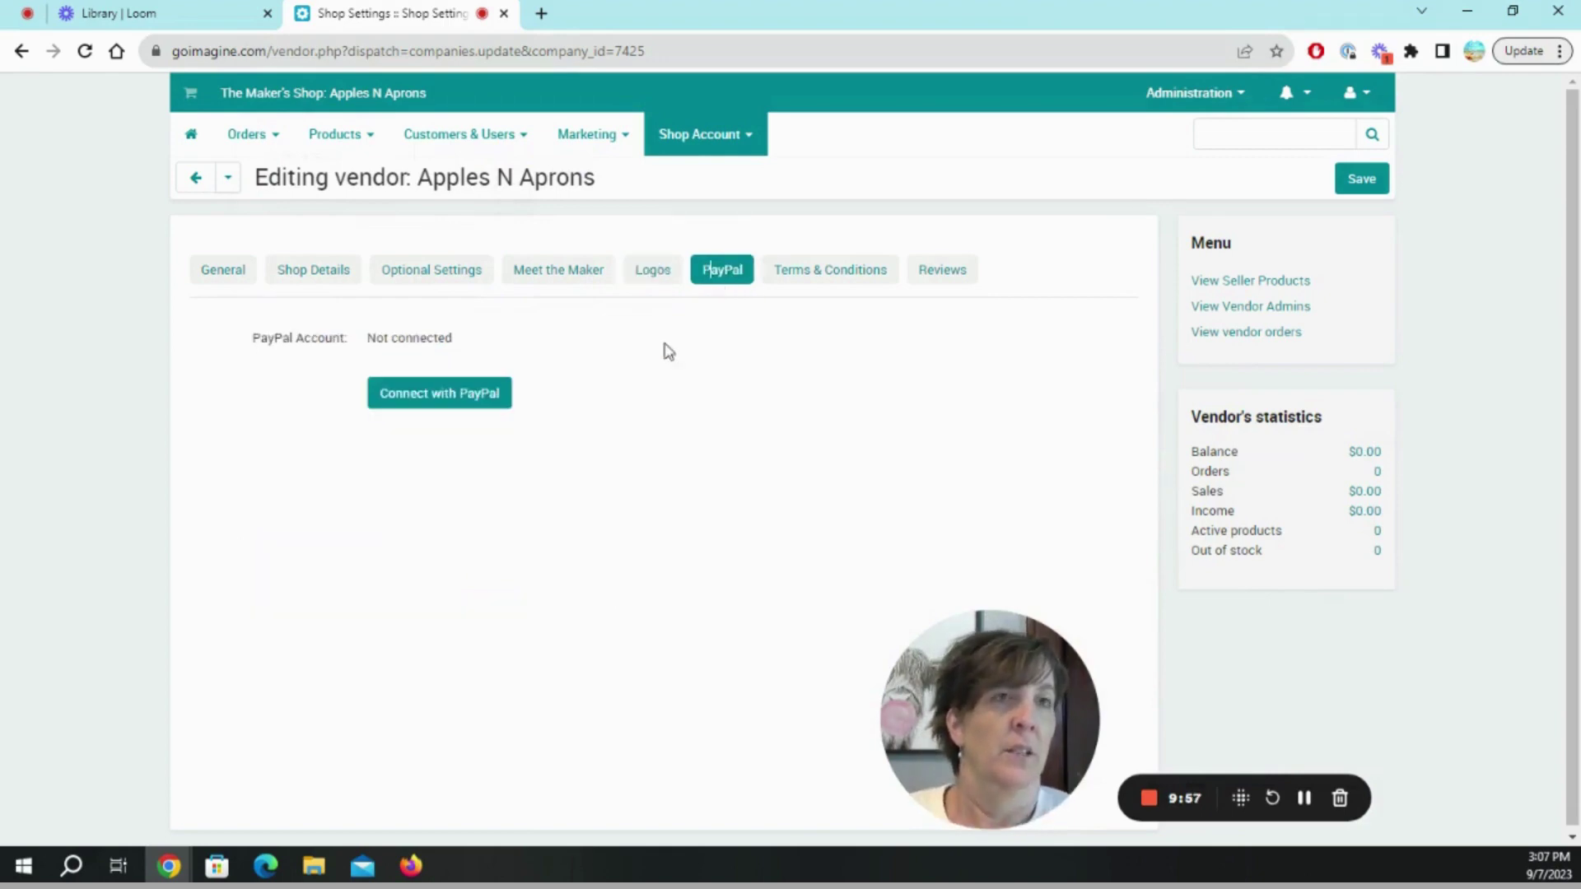
# Enter the terms and conditions 'Let's all place nice:)'.
pyautogui.click(845, 279)
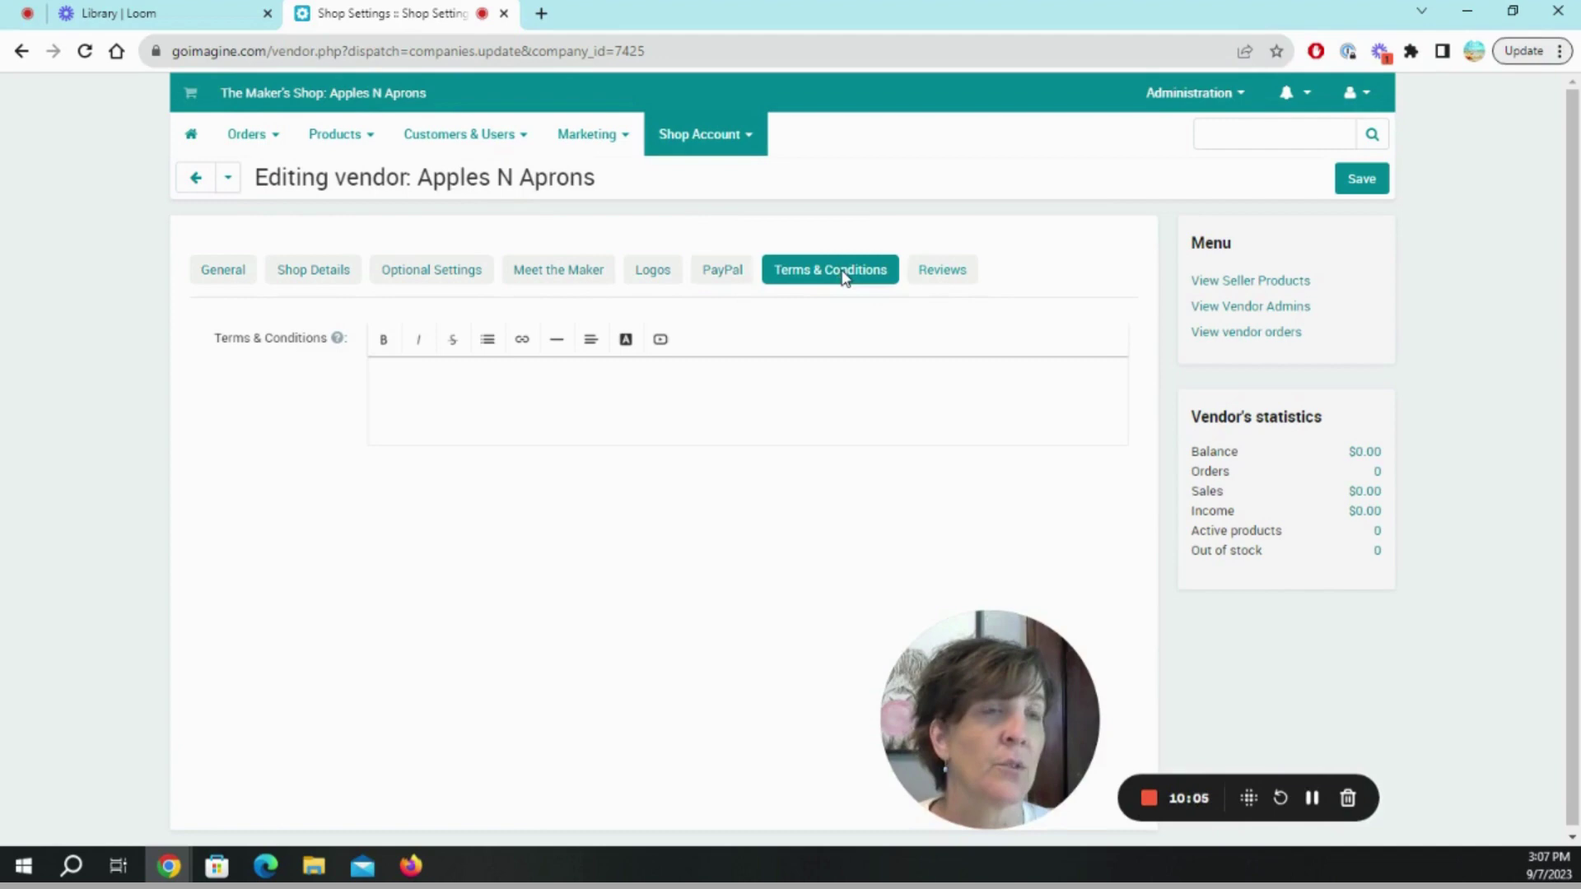
pyautogui.click(556, 393)
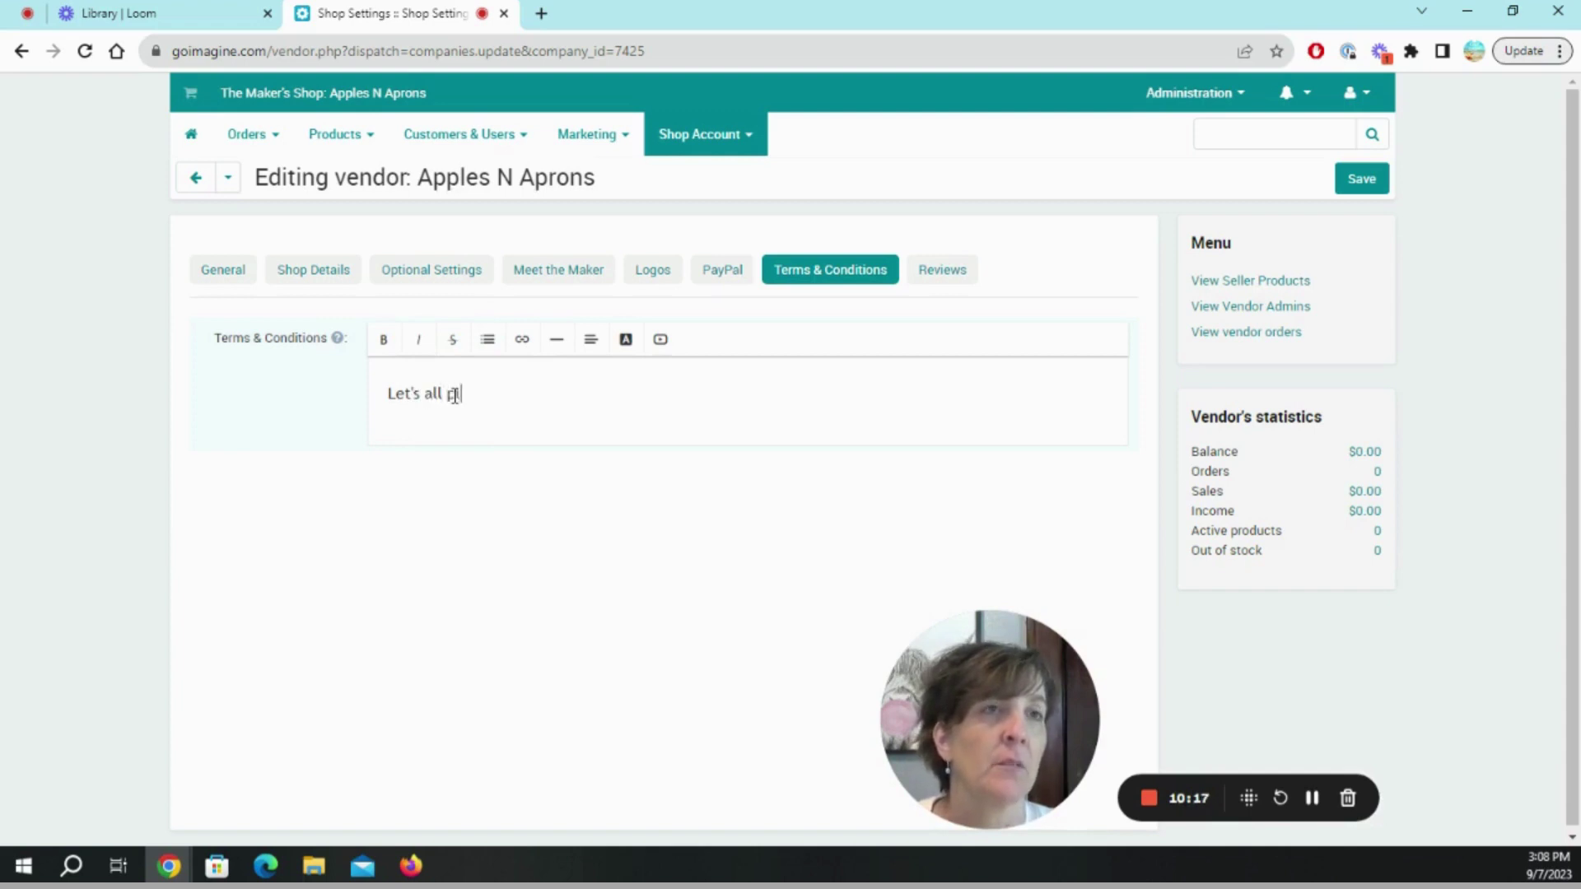
pyautogui.write('ace ')
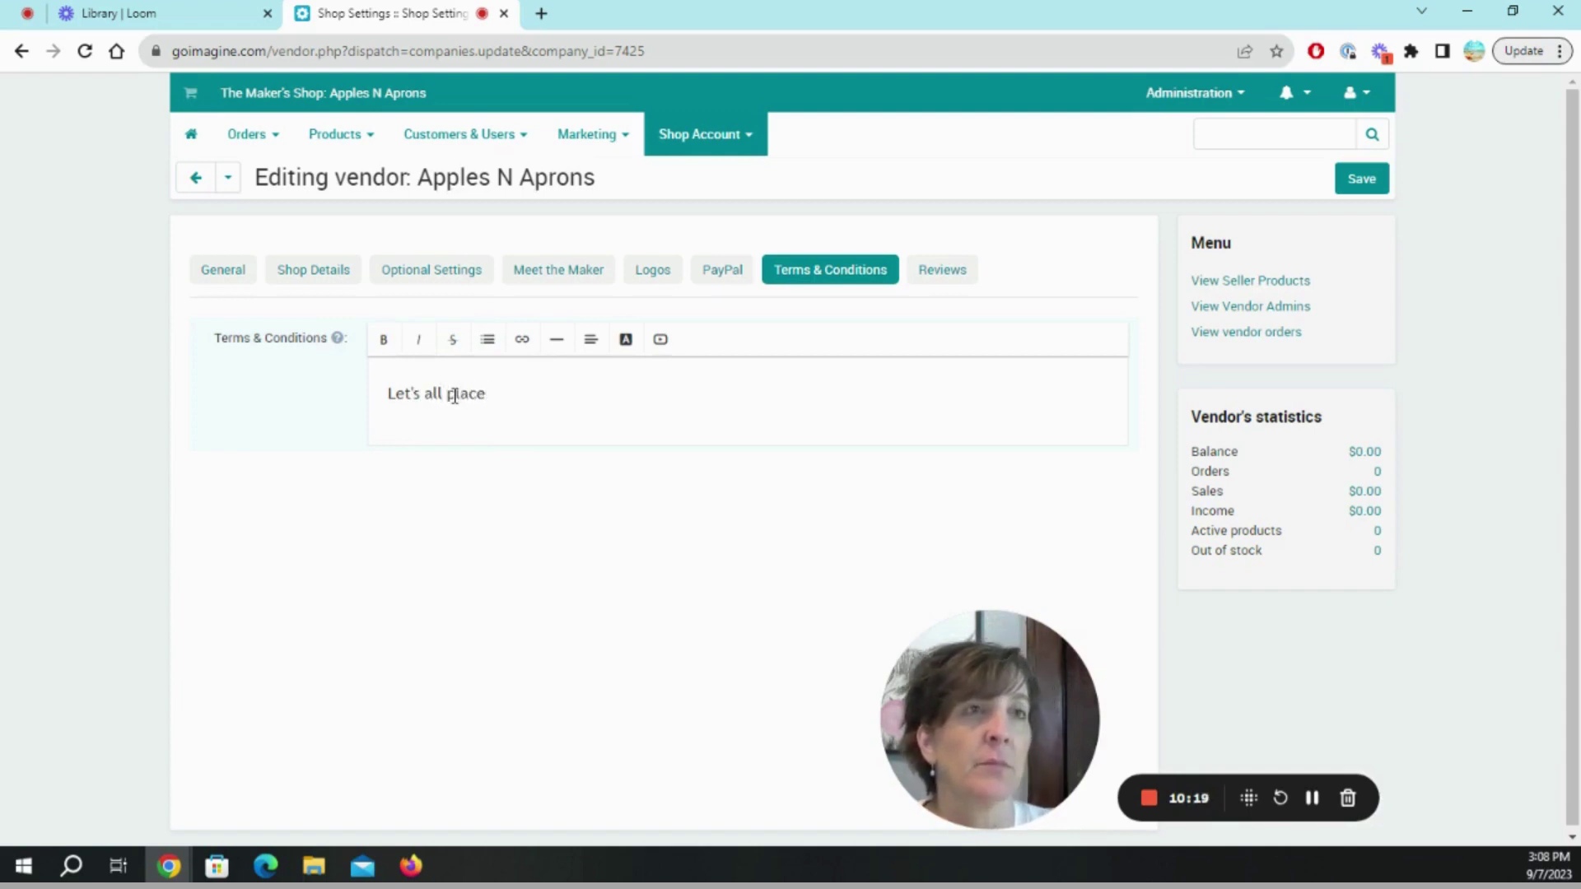
pyautogui.write('nice:_)')
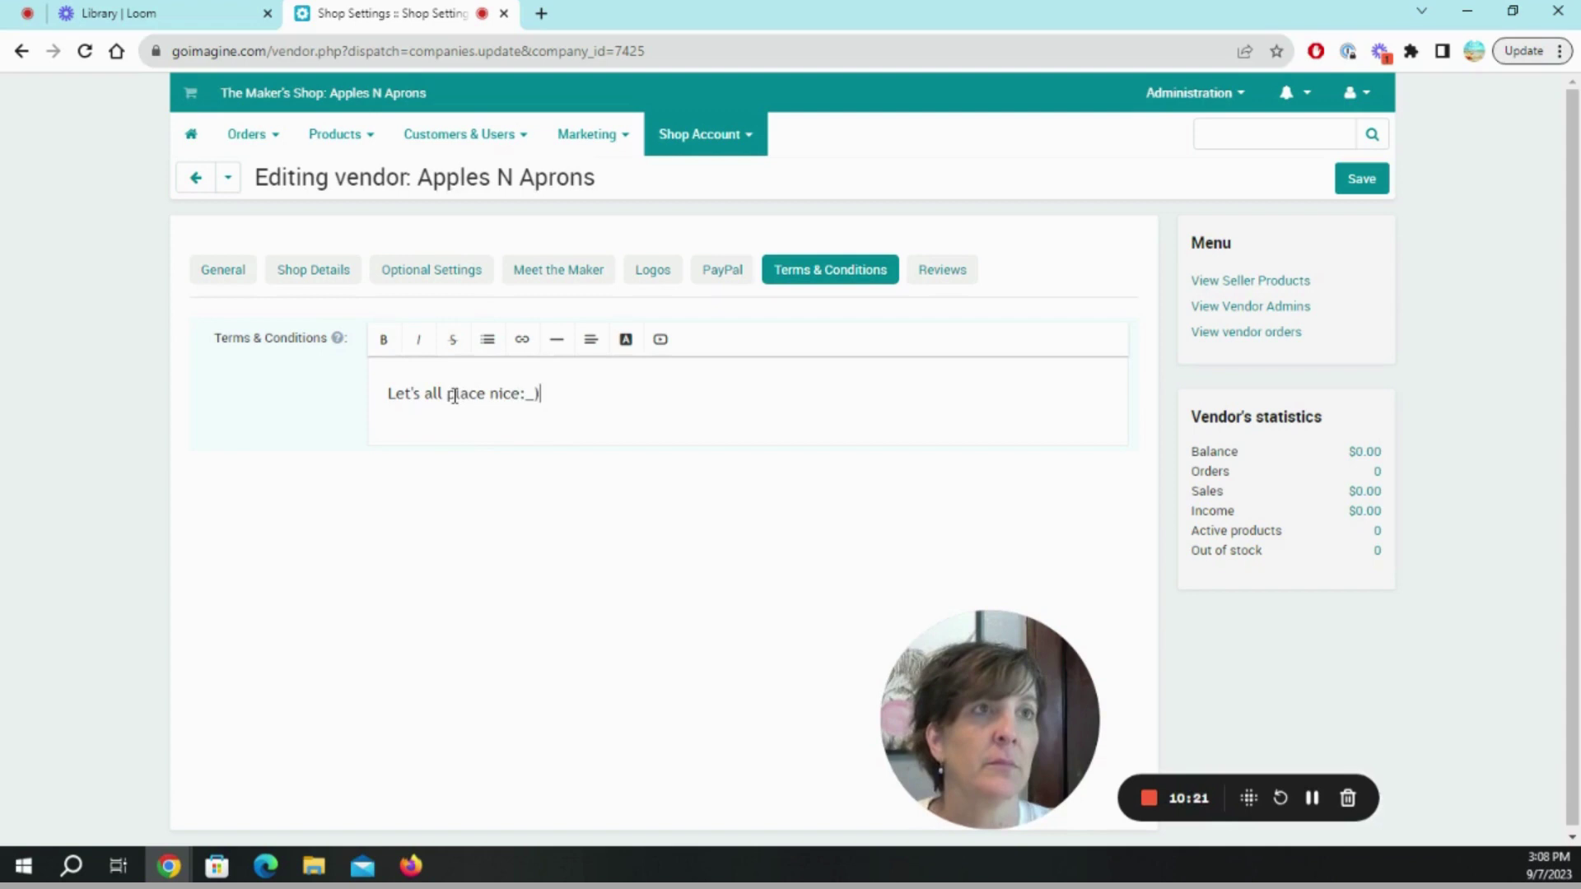
pyautogui.press('BackSpace')
pyautogui.press('BackSpace')
pyautogui.write(')')
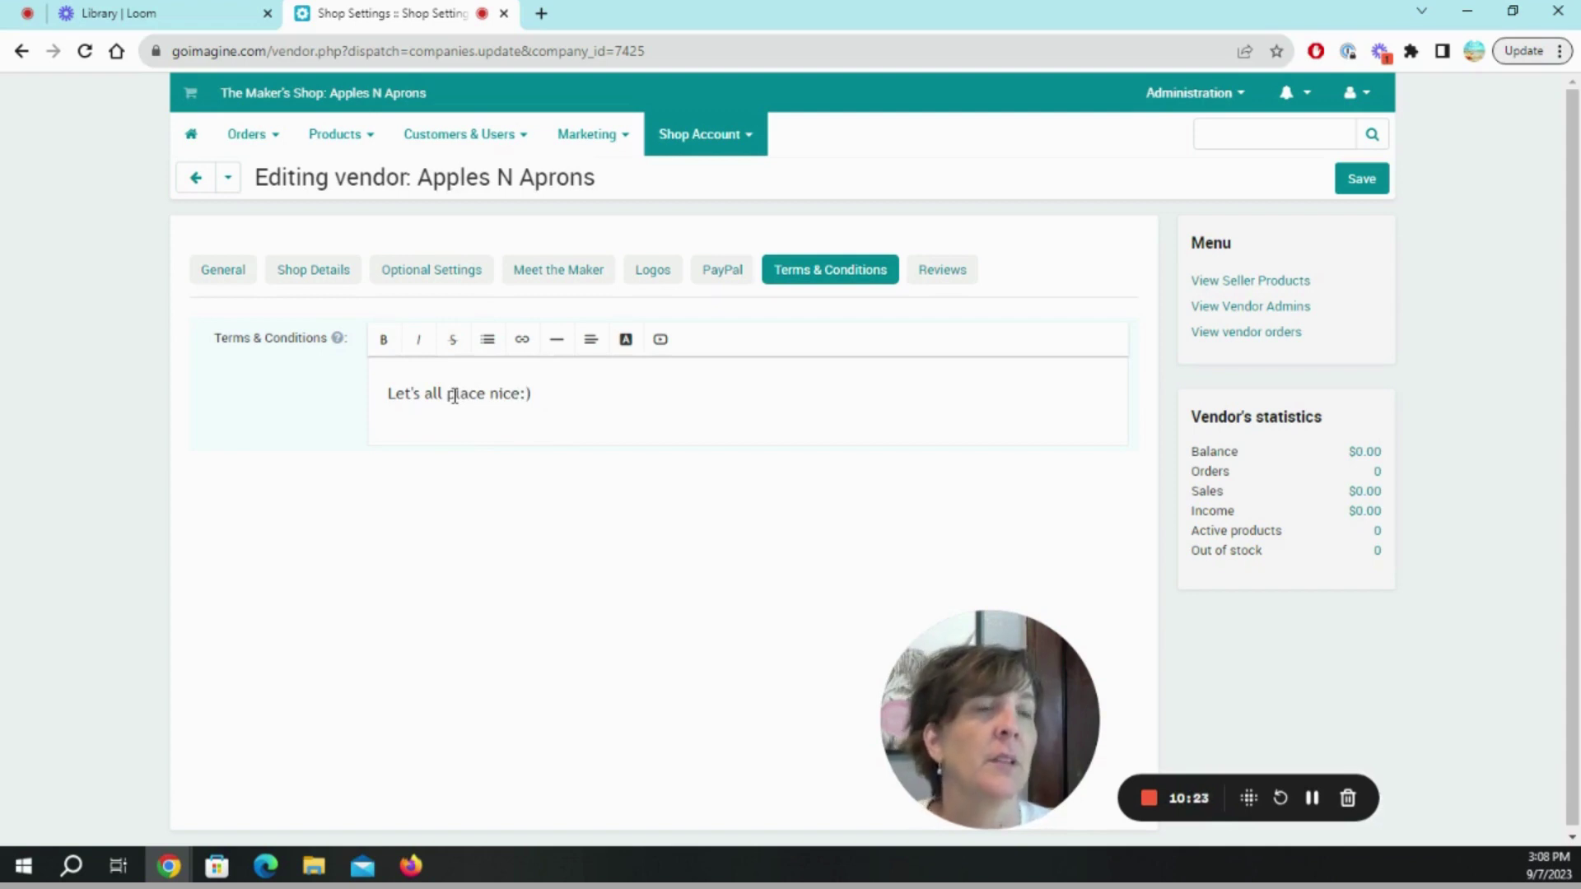
pyautogui.click(962, 268)
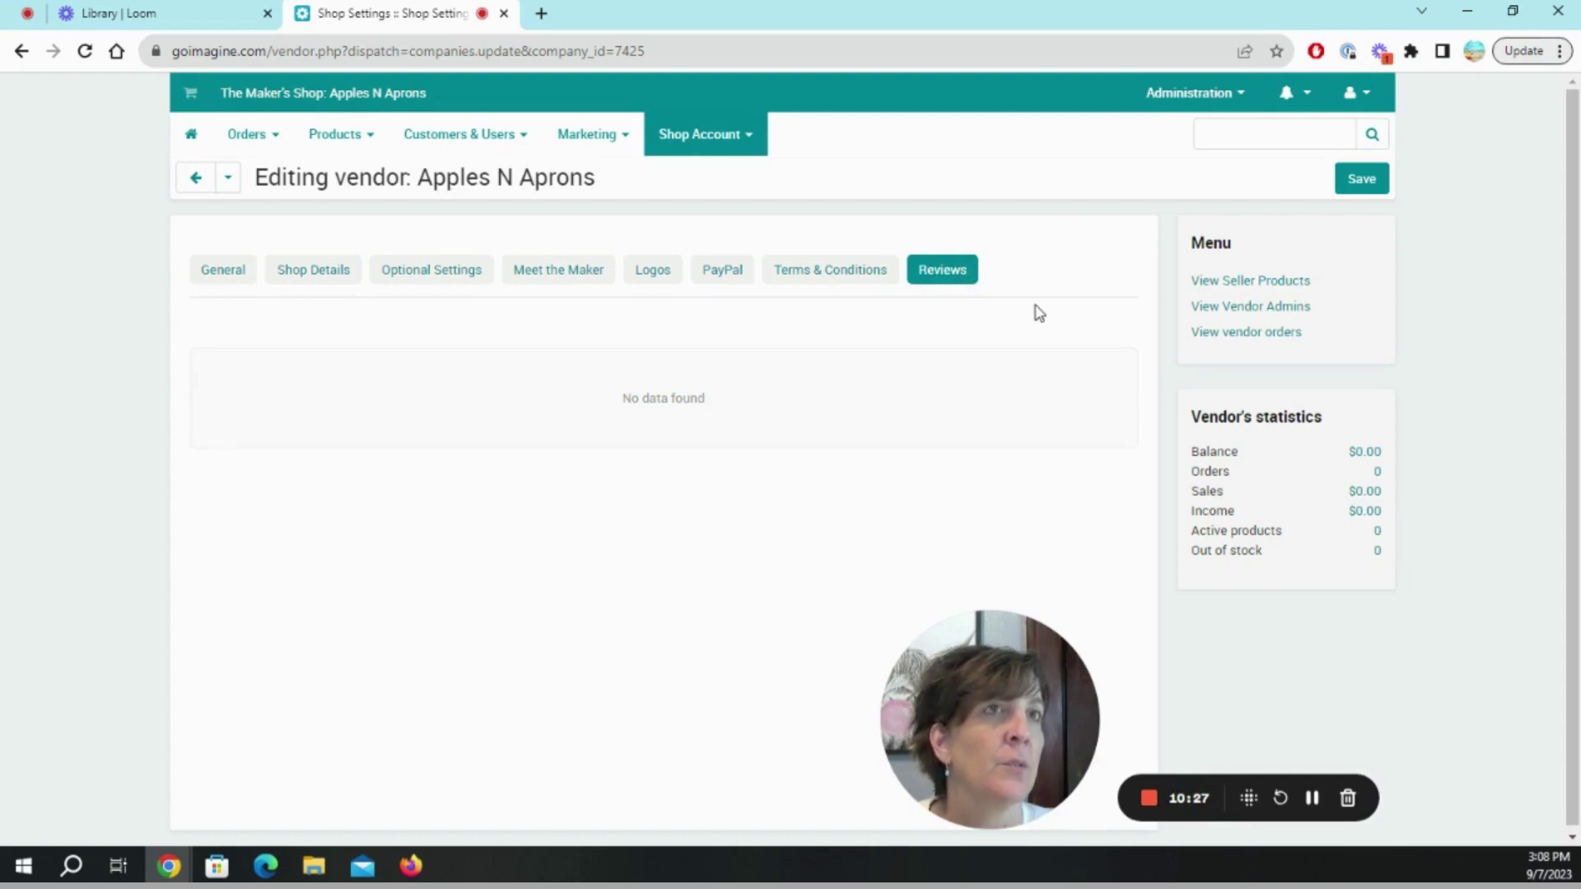
# Save the Apples N Aprons vendor settings so the dashboard reloads in pale pink.
pyautogui.click(1371, 188)
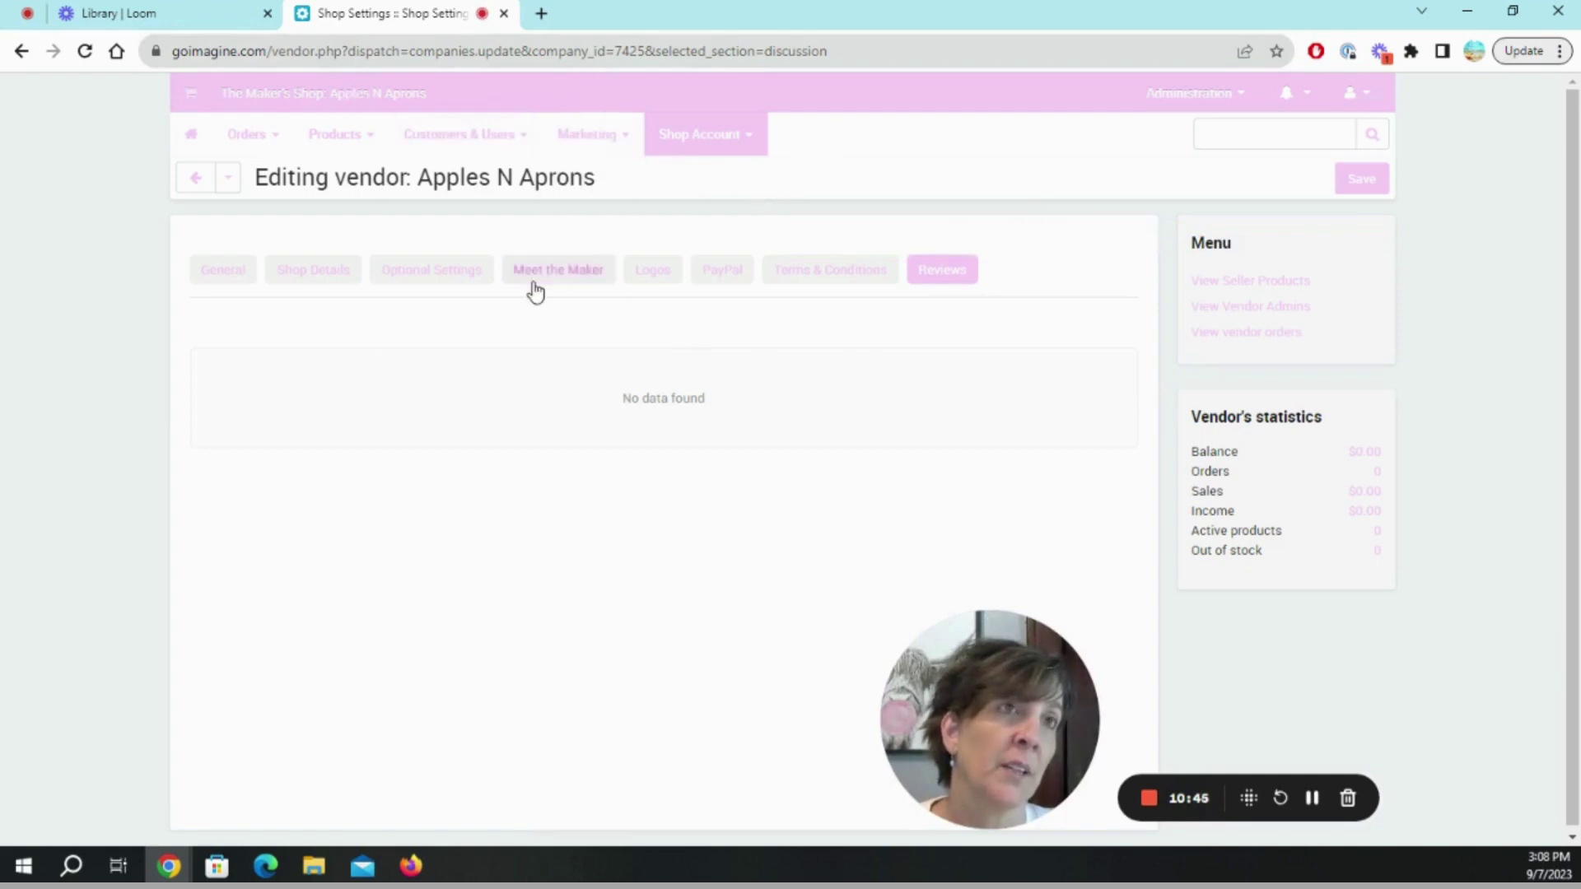
# Set the dashboard main colour to teal #0ac0be under Optional Settings.
pyautogui.click(462, 277)
pyautogui.scroll(-1, 557, 787)
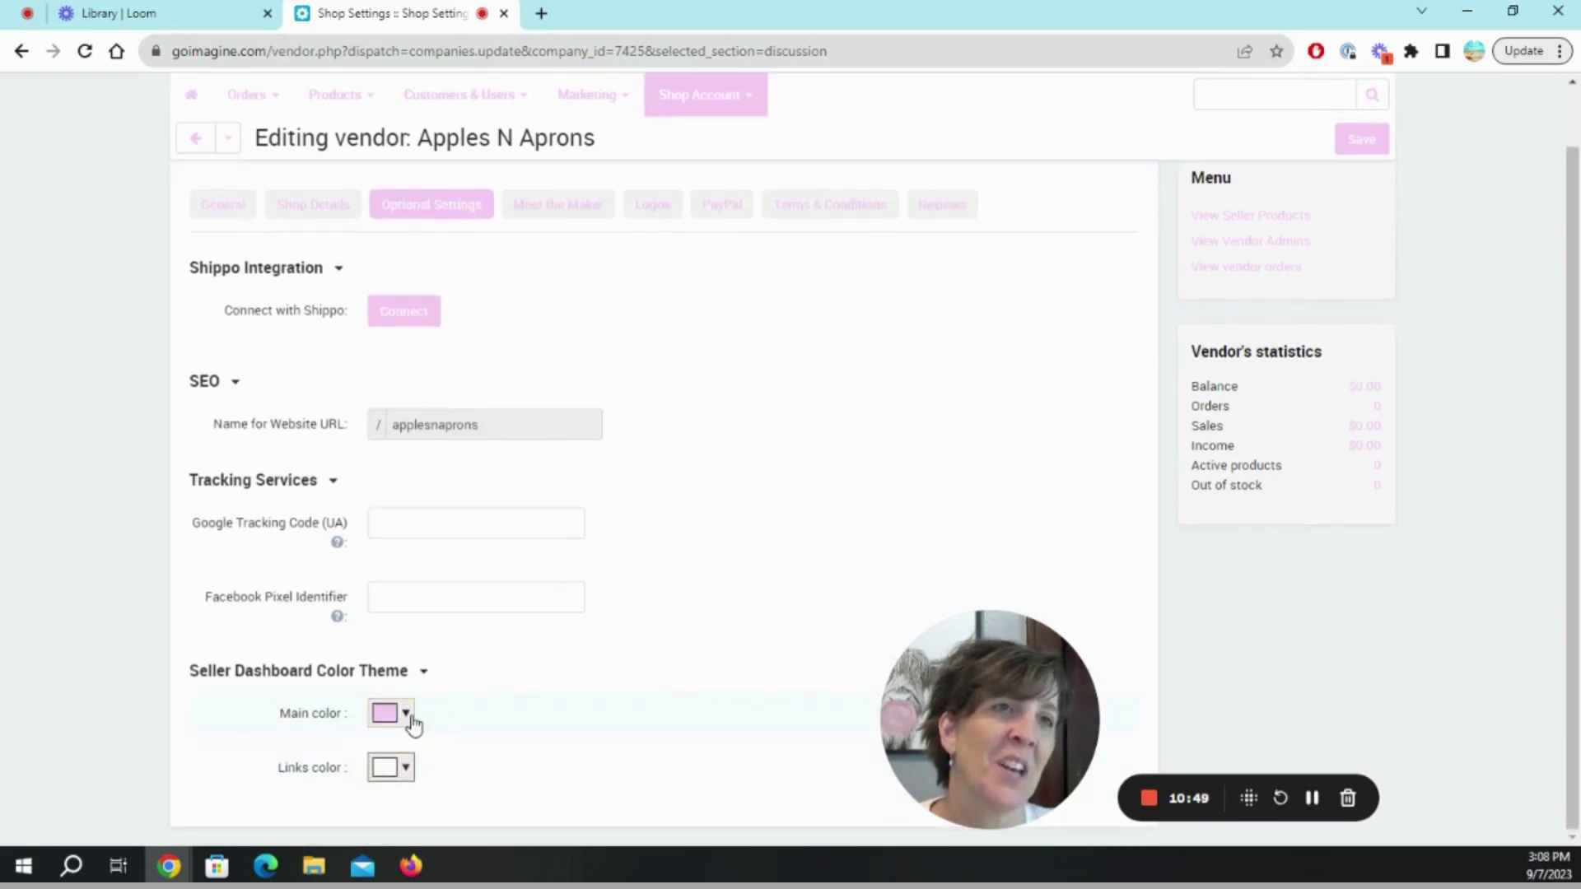
pyautogui.click(405, 713)
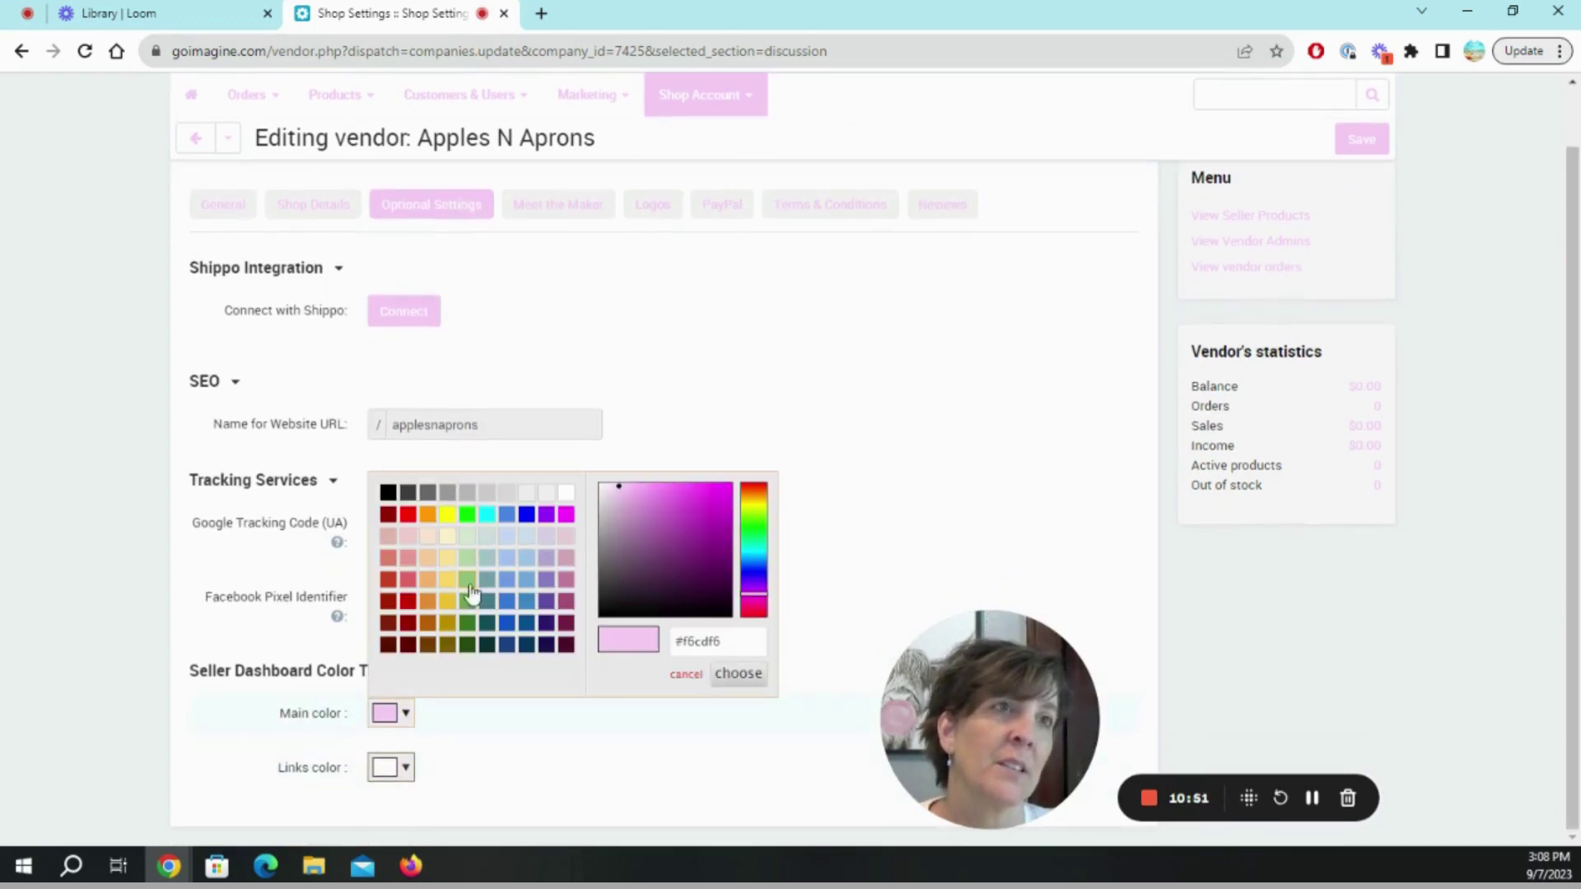
pyautogui.click(762, 542)
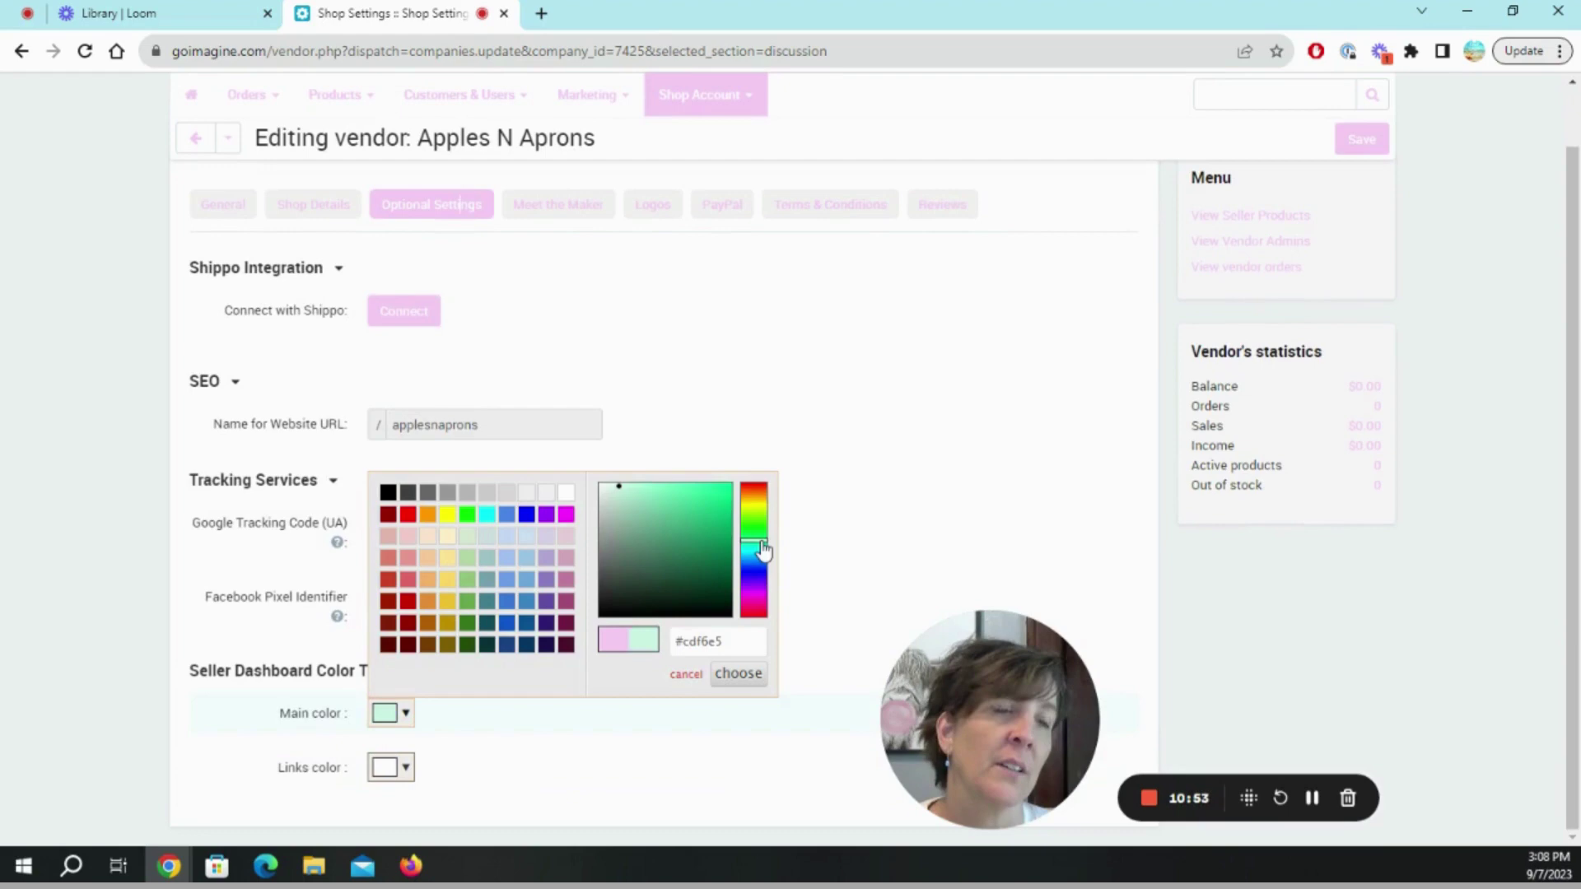
pyautogui.click(764, 550)
pyautogui.click(723, 515)
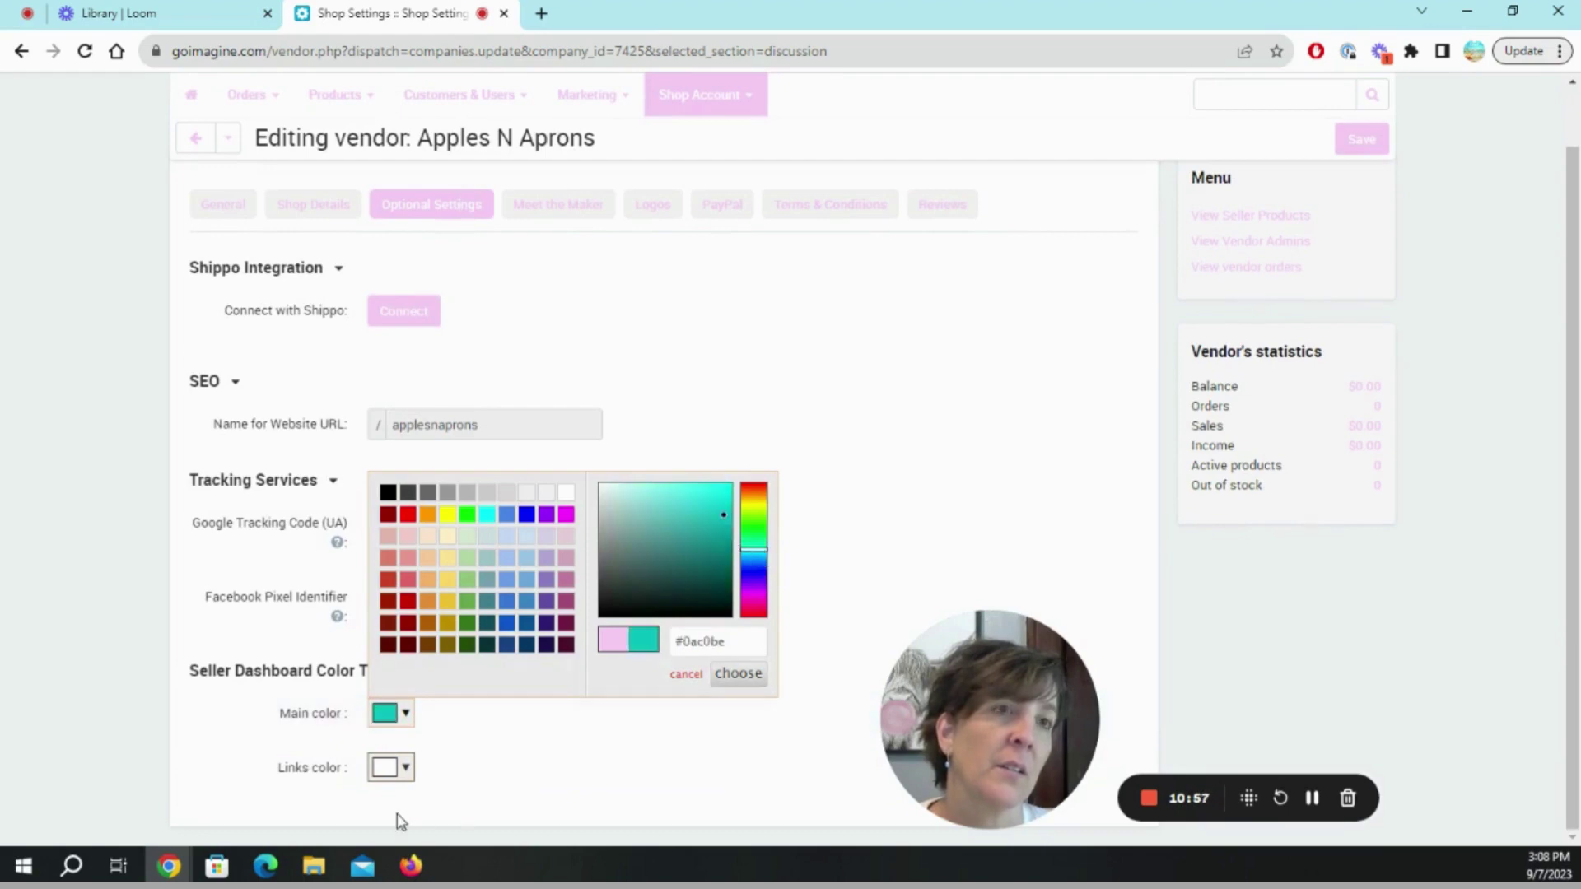
pyautogui.click(735, 673)
# Reload the vendor settings page and save until the changes-saved notice appears.
pyautogui.scroll(1, 749, 666)
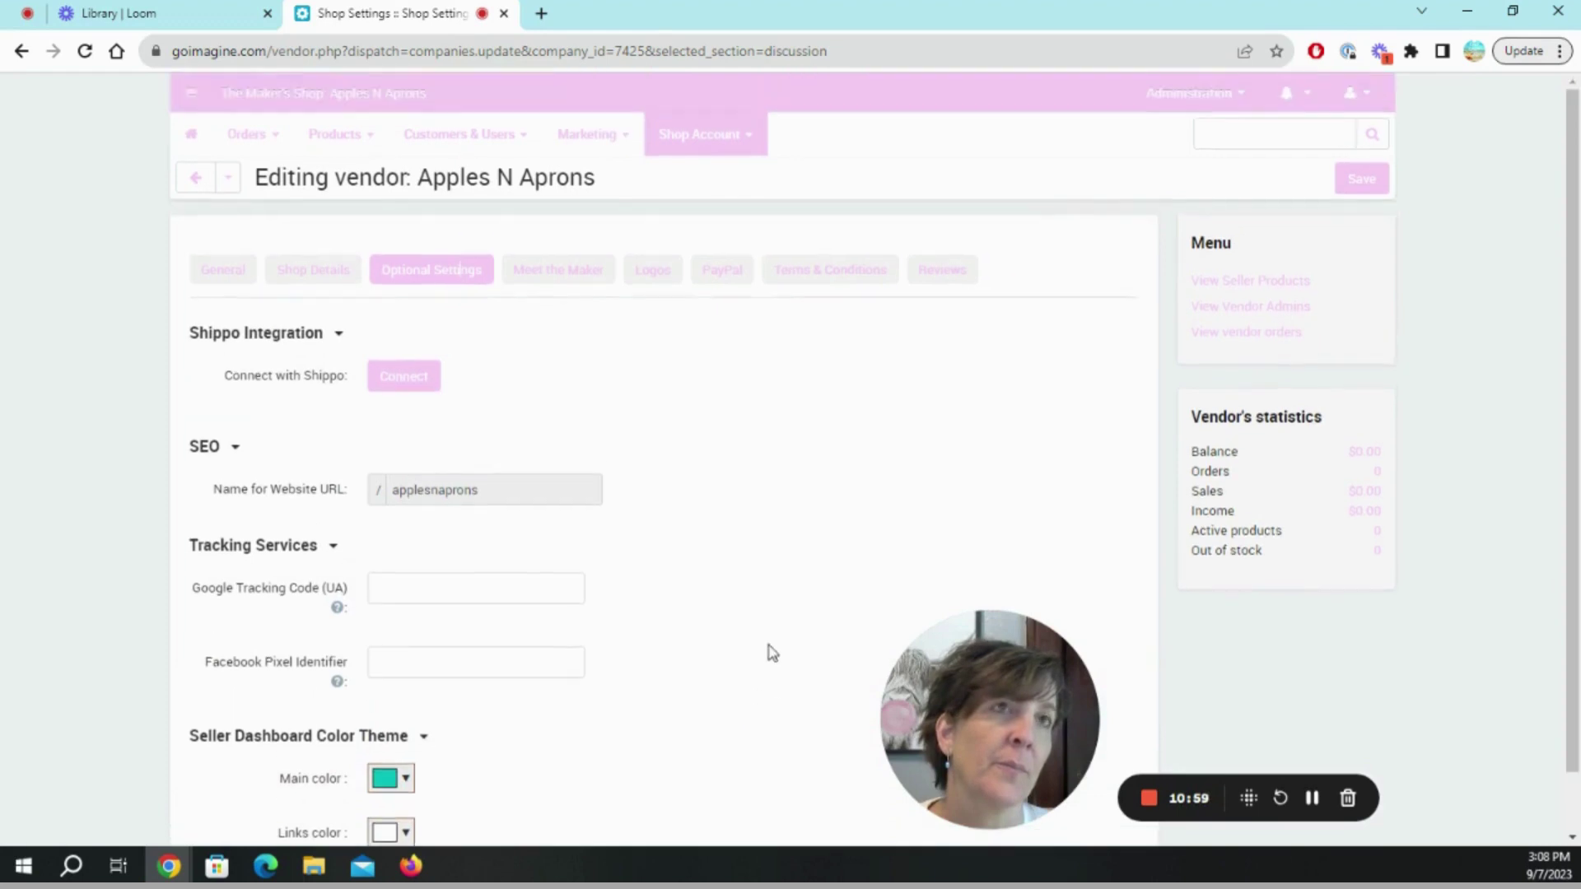
pyautogui.click(84, 51)
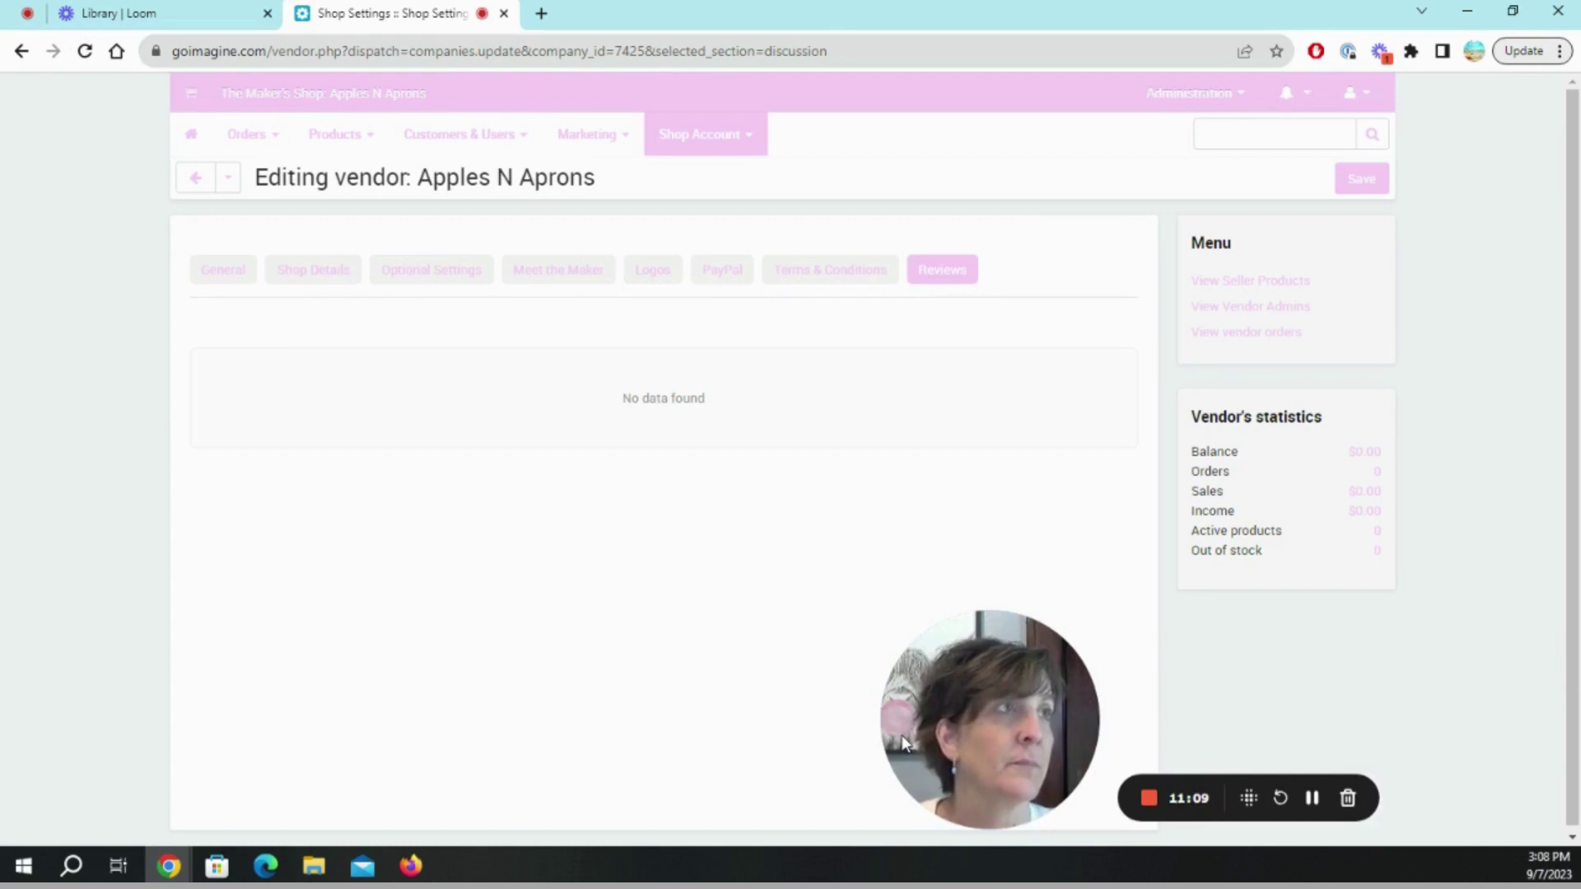
pyautogui.click(1351, 191)
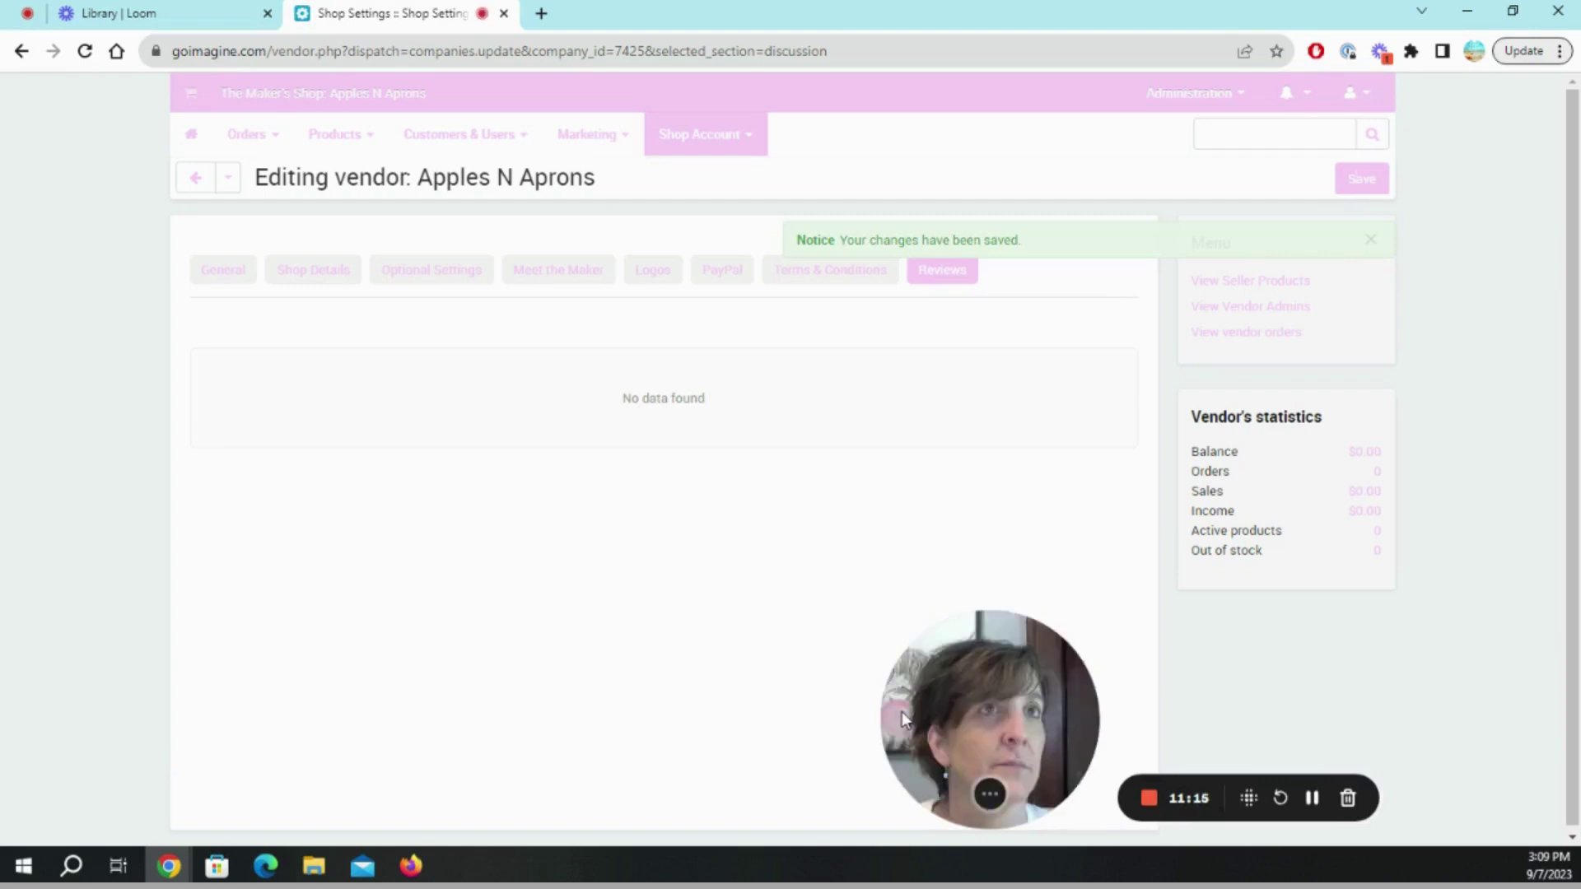
pyautogui.moveTo(902, 711); pyautogui.dragTo(47, 718)
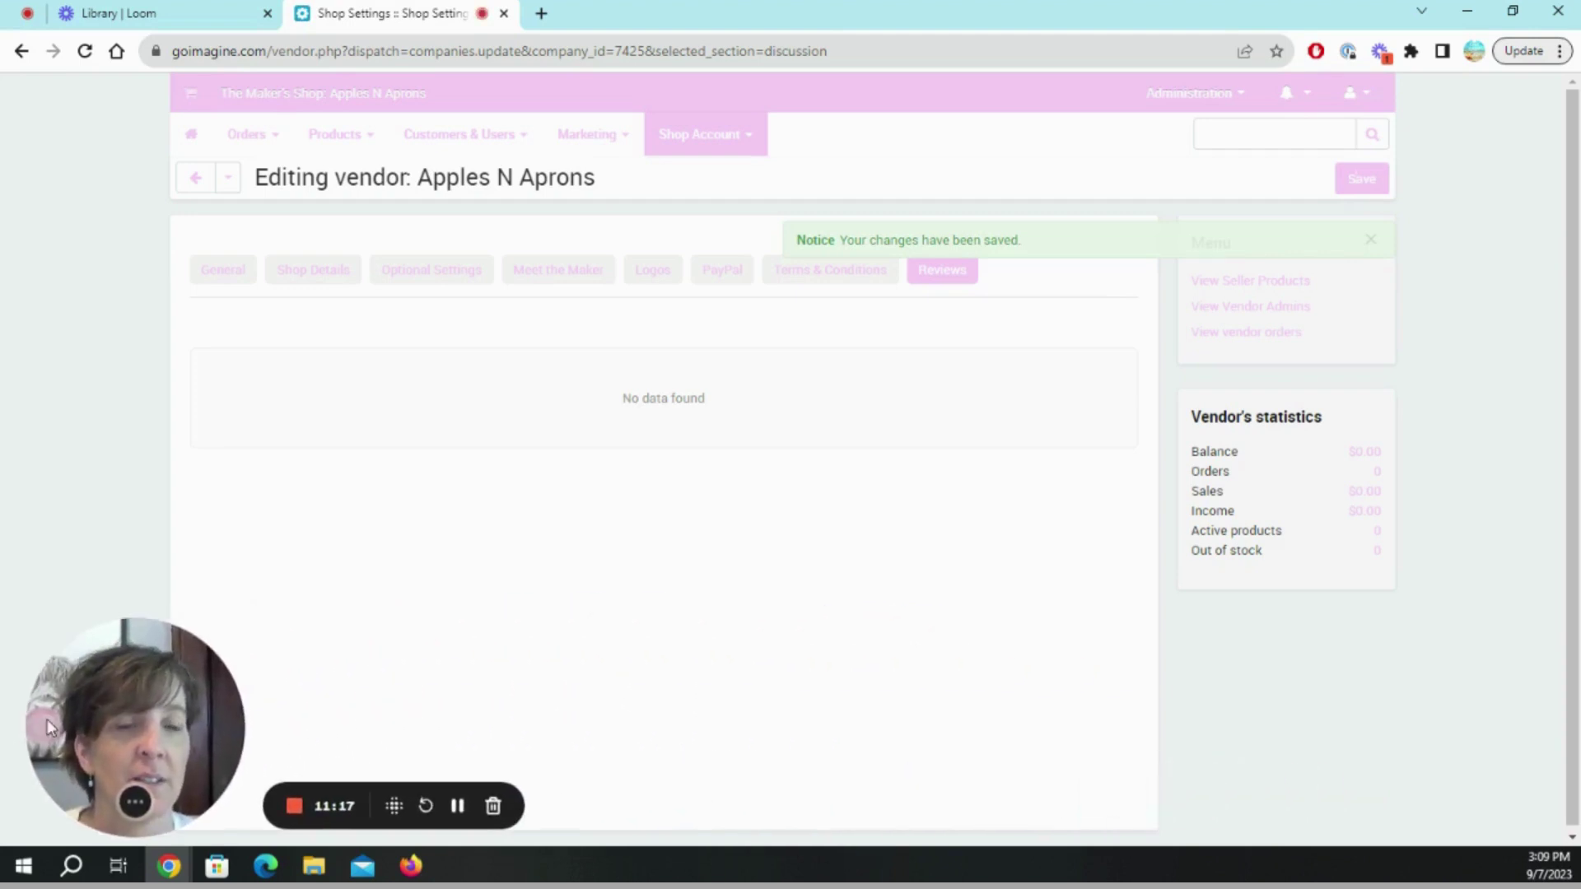
# Switch the Main color swatch to a mint green shade and save the vendor settings.
pyautogui.click(443, 284)
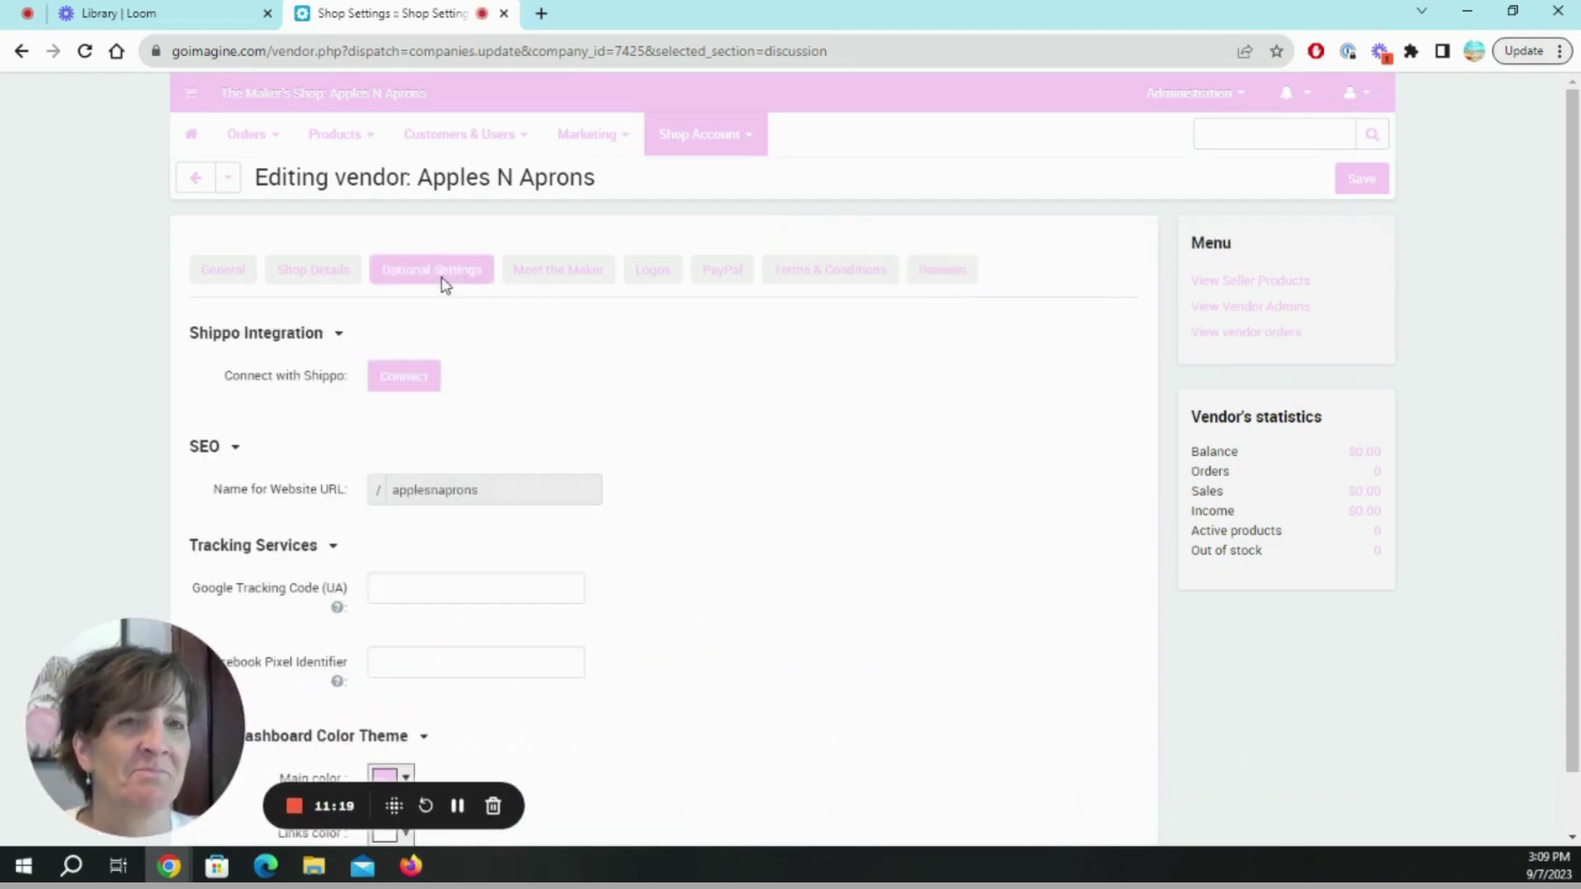
pyautogui.scroll(-1, 533, 751)
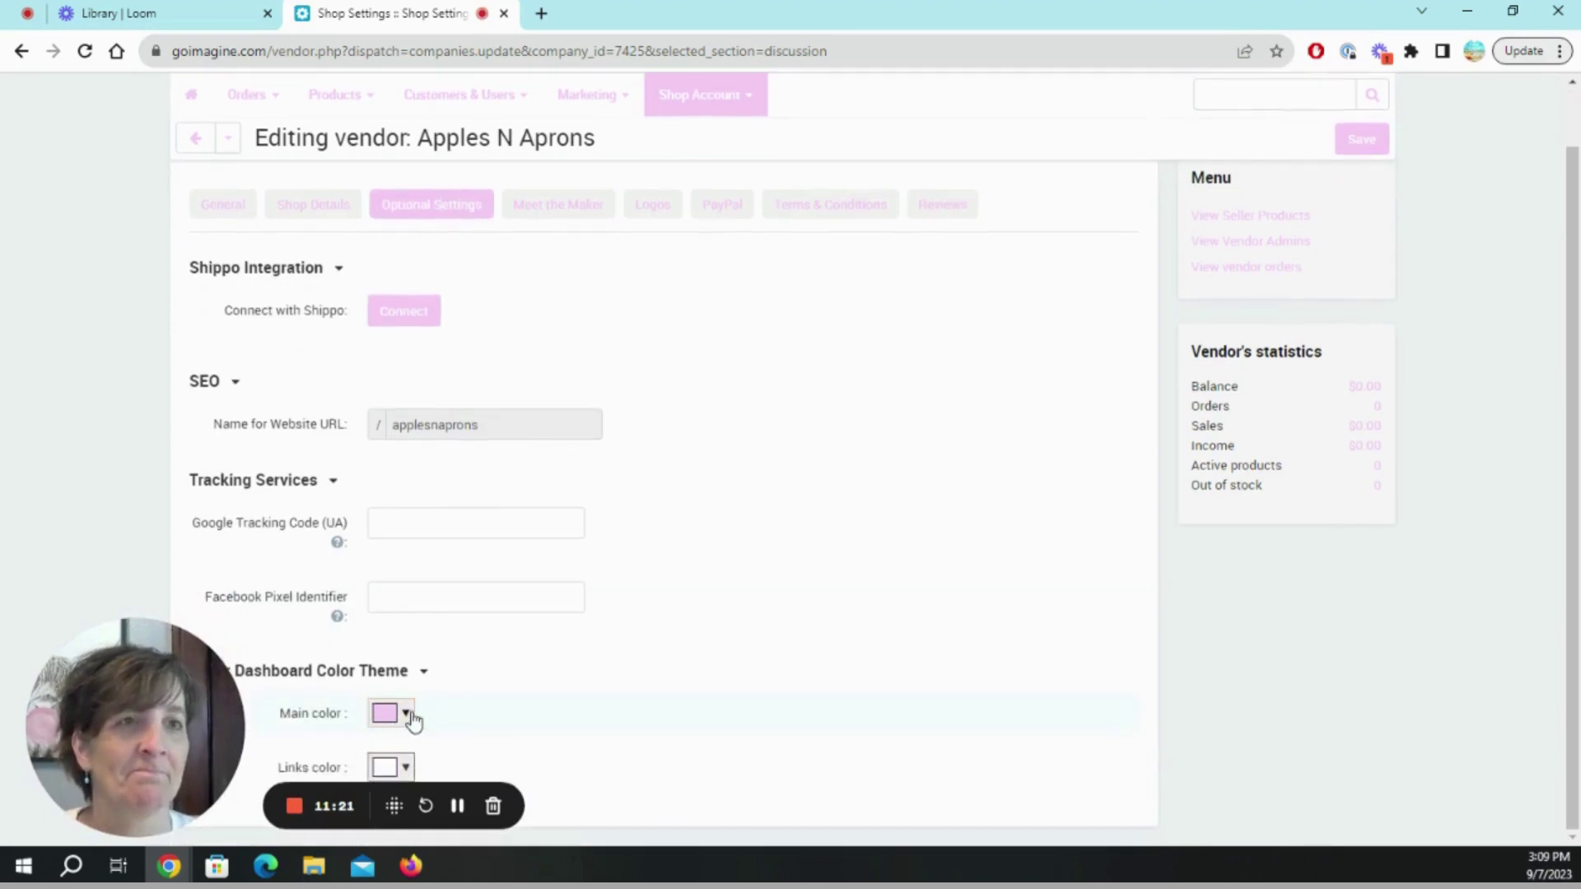
pyautogui.click(406, 713)
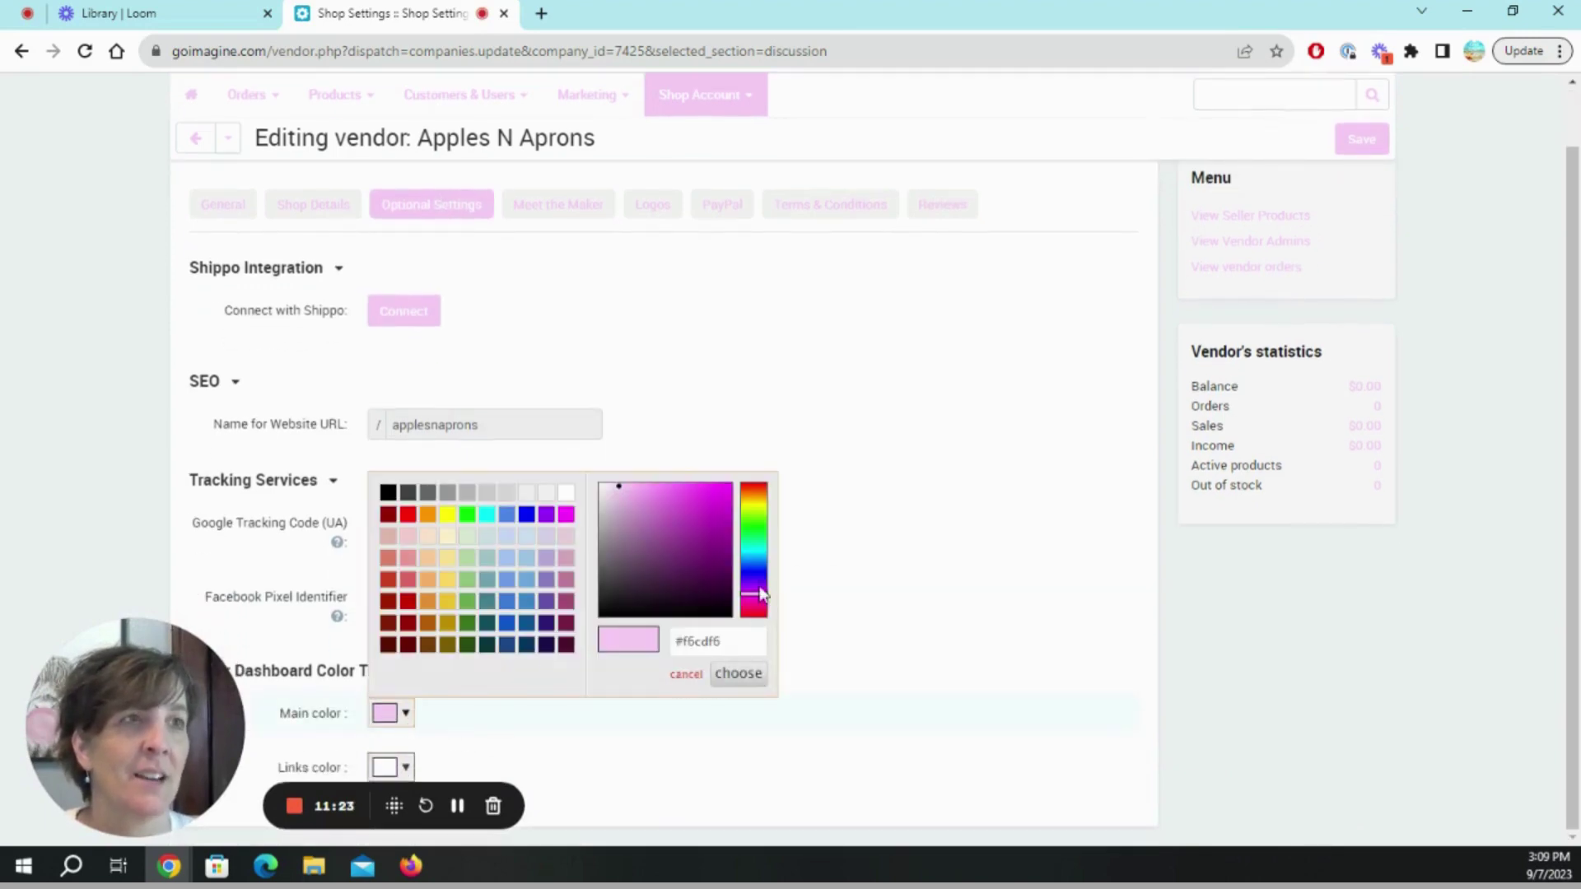
pyautogui.click(762, 541)
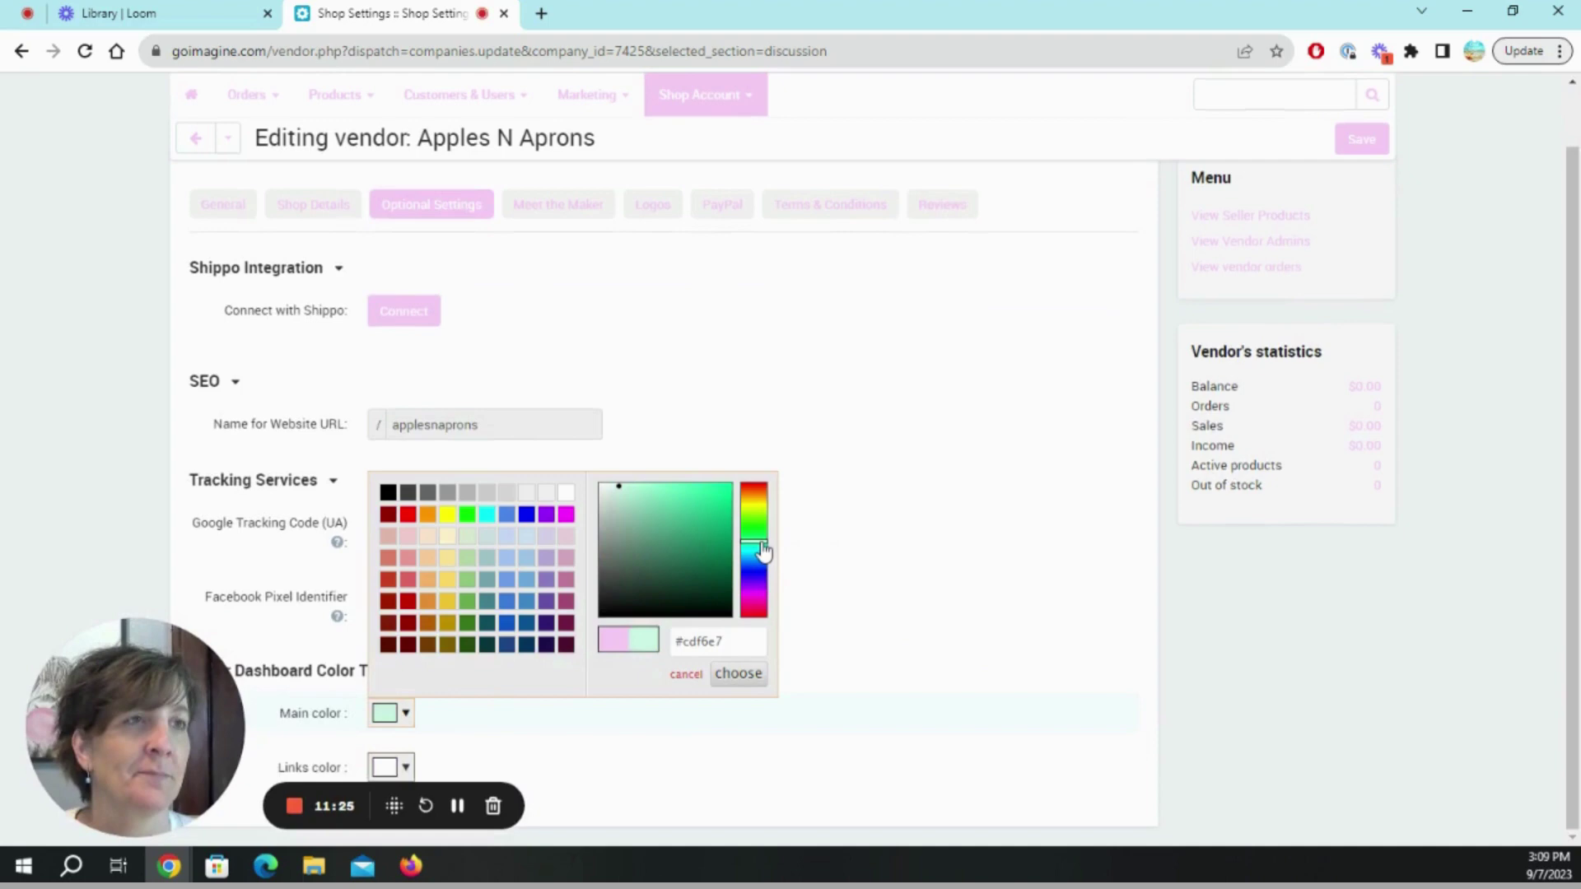
pyautogui.click(680, 544)
pyautogui.click(675, 536)
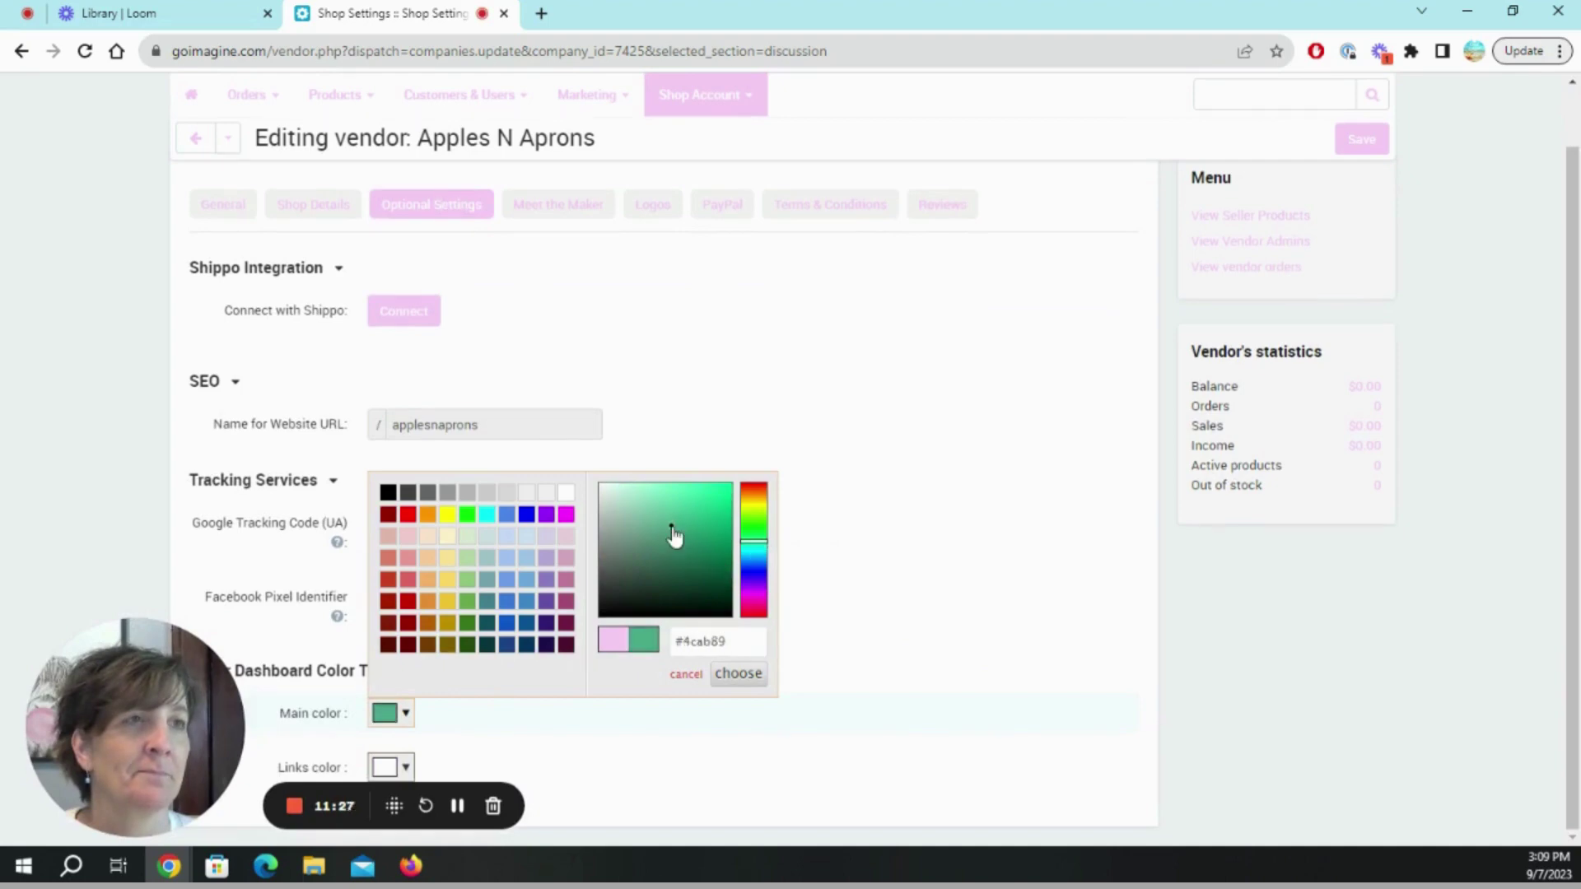
pyautogui.click(669, 511)
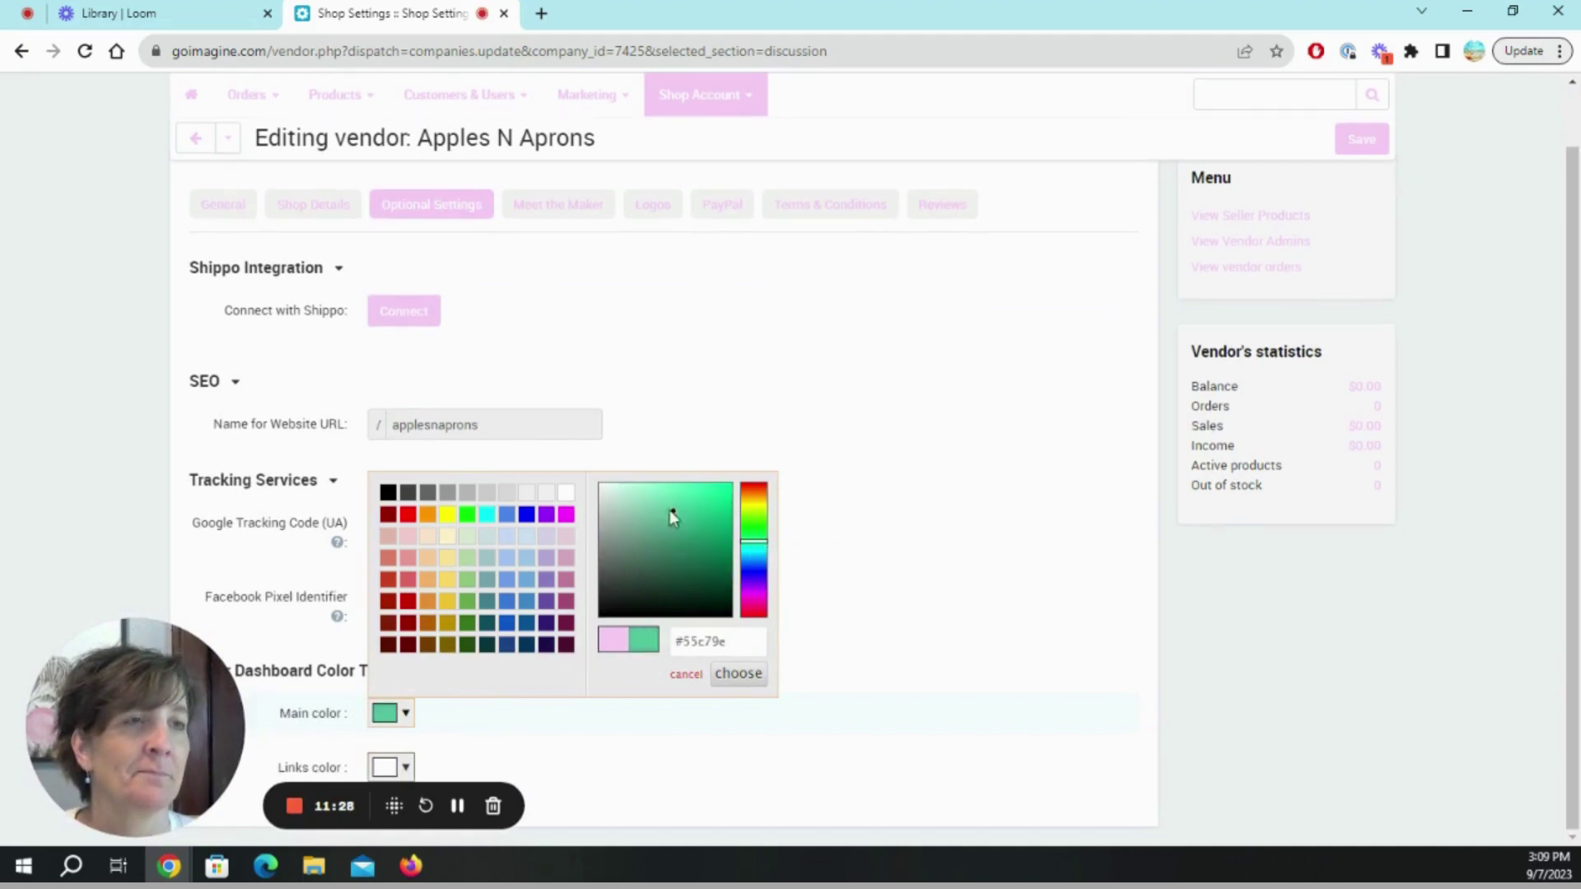
pyautogui.click(733, 682)
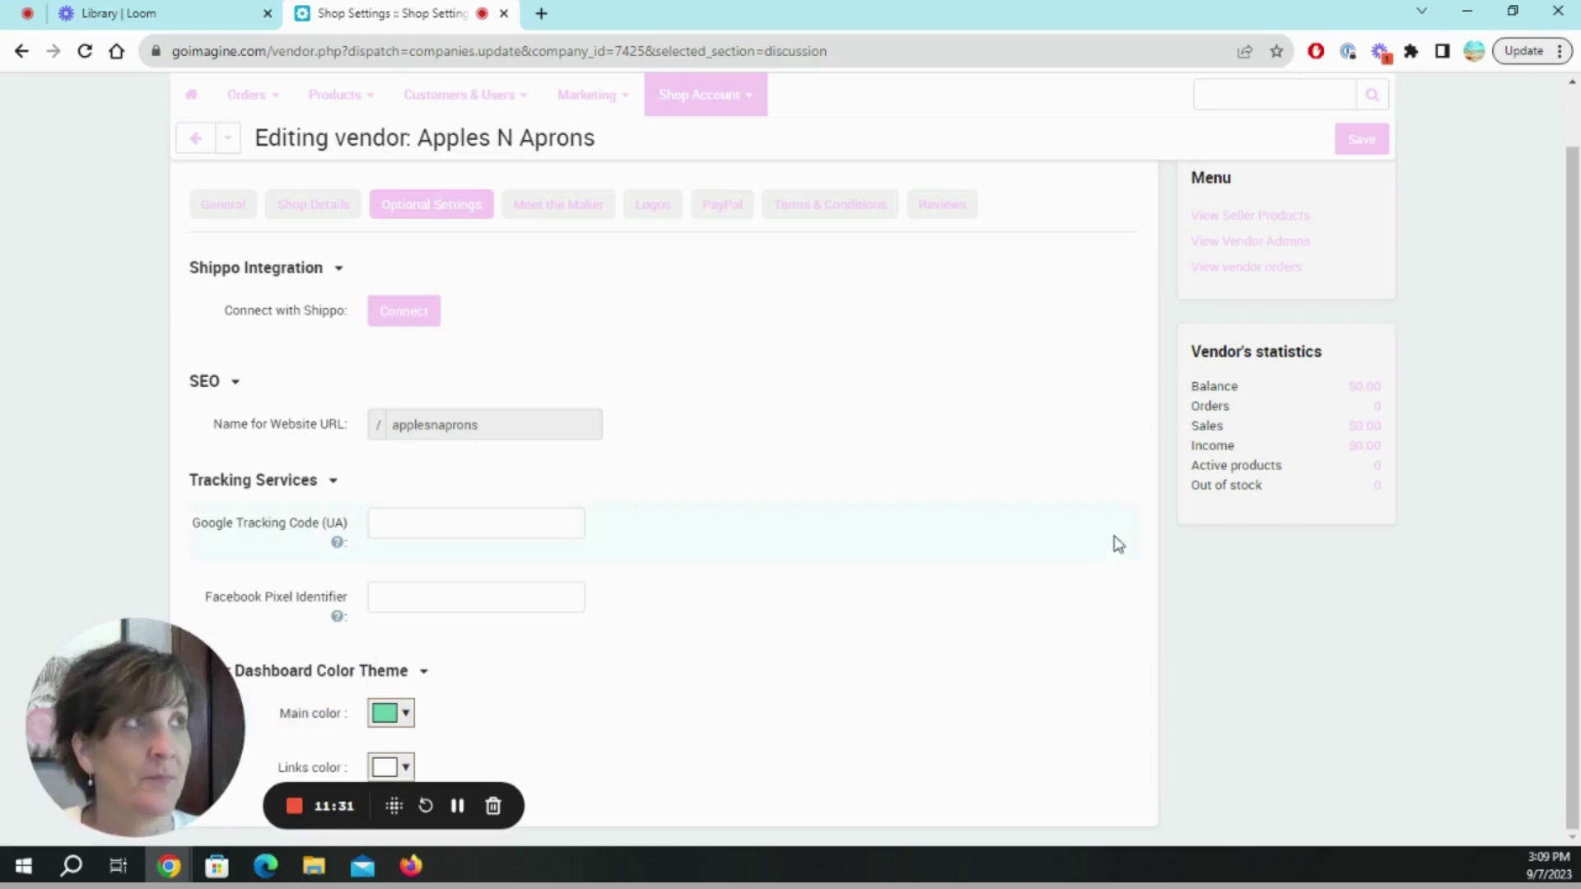
pyautogui.scroll(2, 1120, 527)
pyautogui.click(1365, 196)
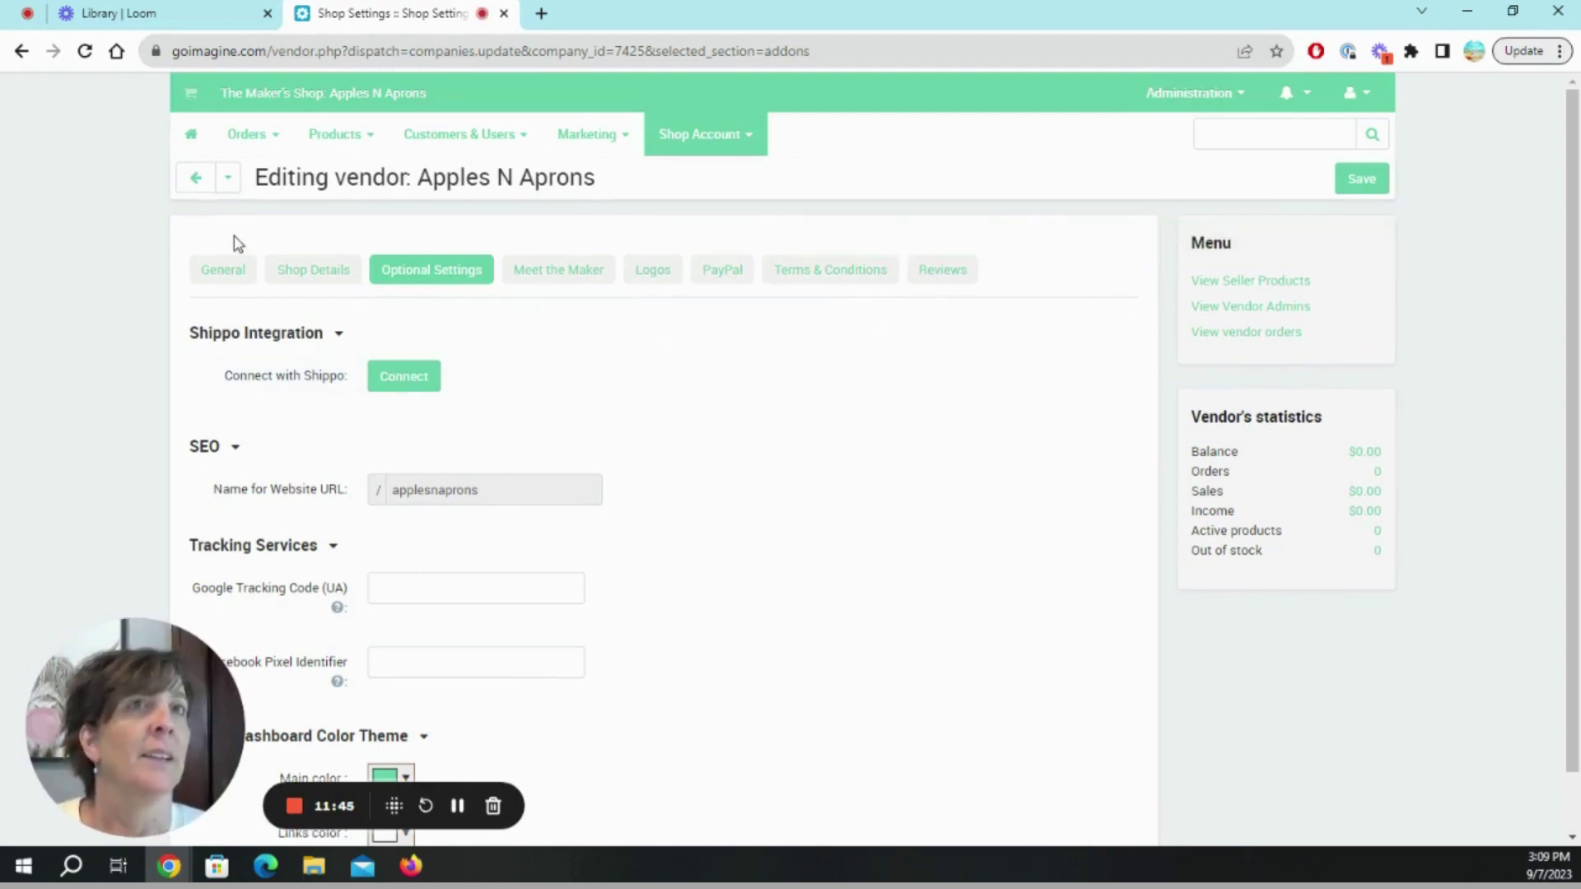
# Go to Products > Products to list the shop's items, including the hidden Fuzzy Ball.
pyautogui.moveTo(622, 148)
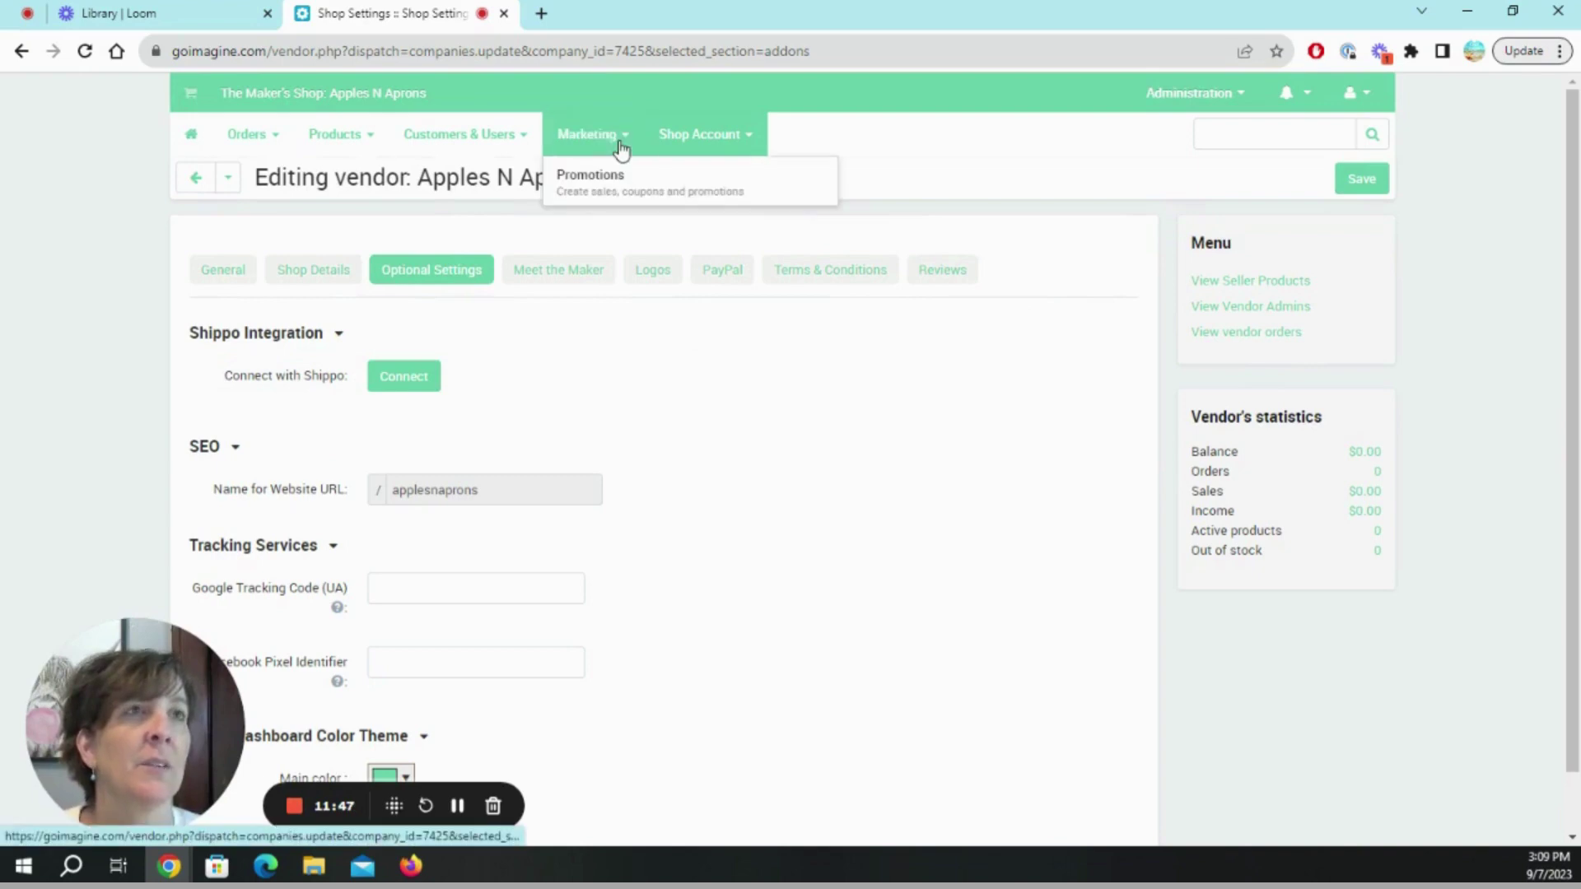
pyautogui.moveTo(696, 140)
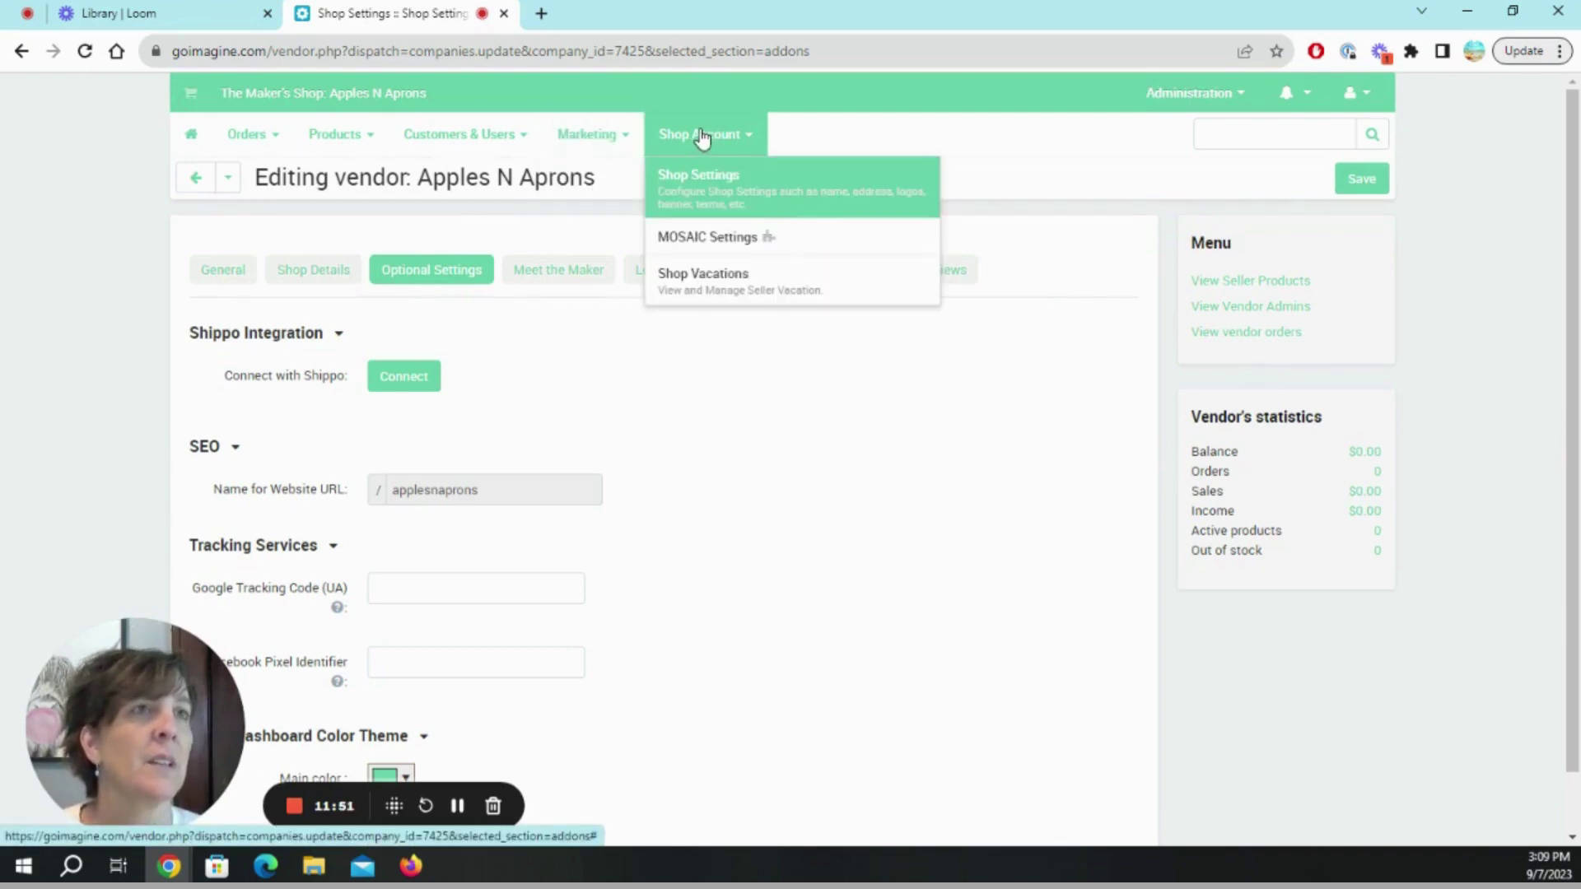
pyautogui.moveTo(372, 140)
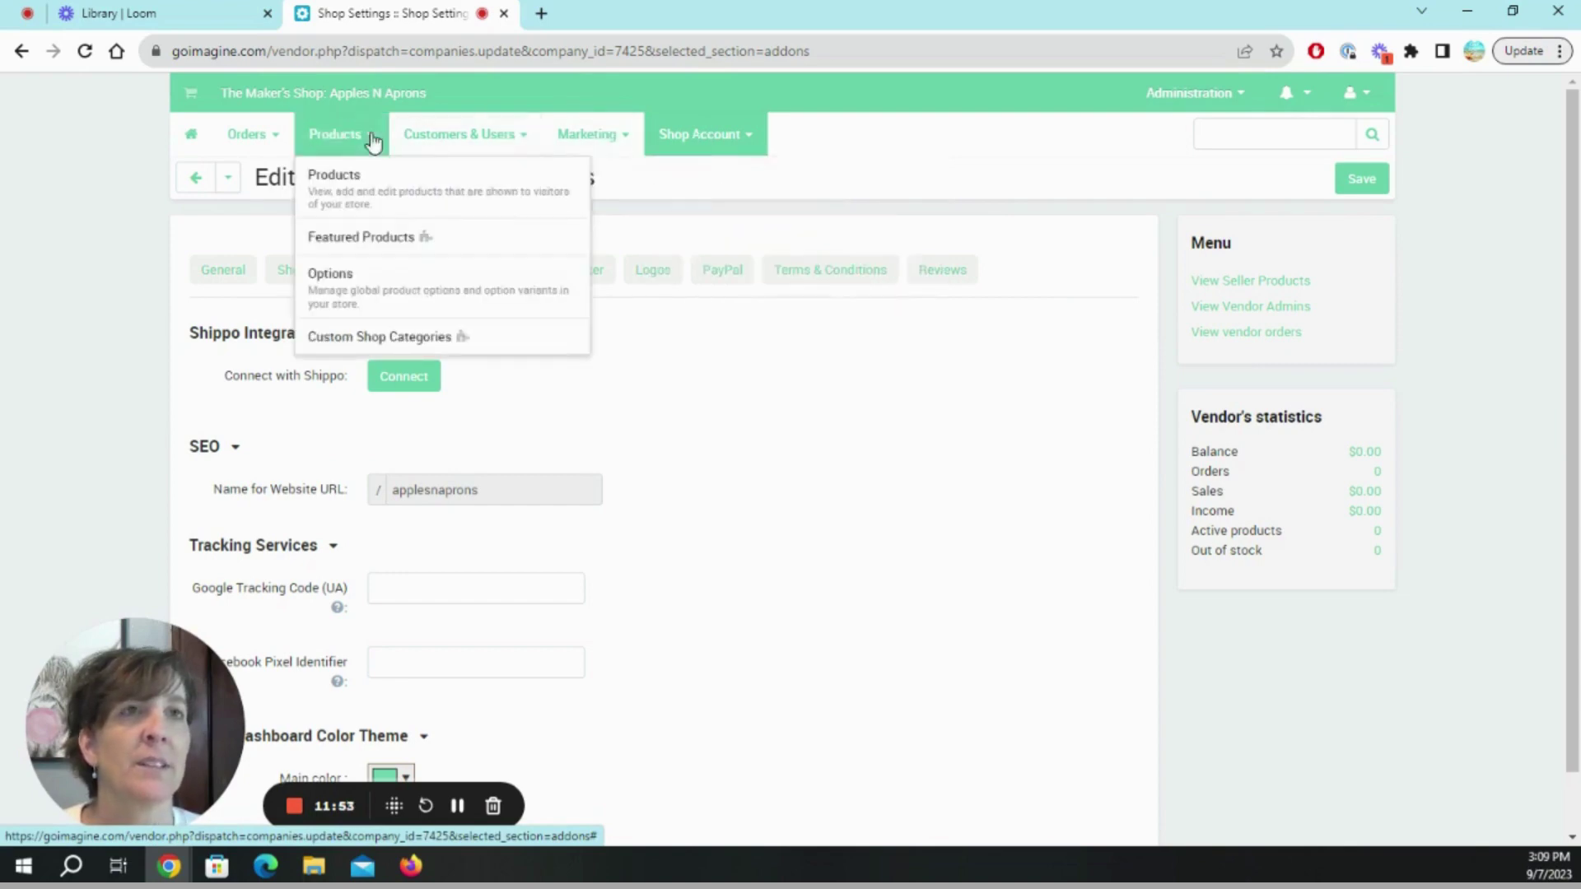
pyautogui.click(360, 189)
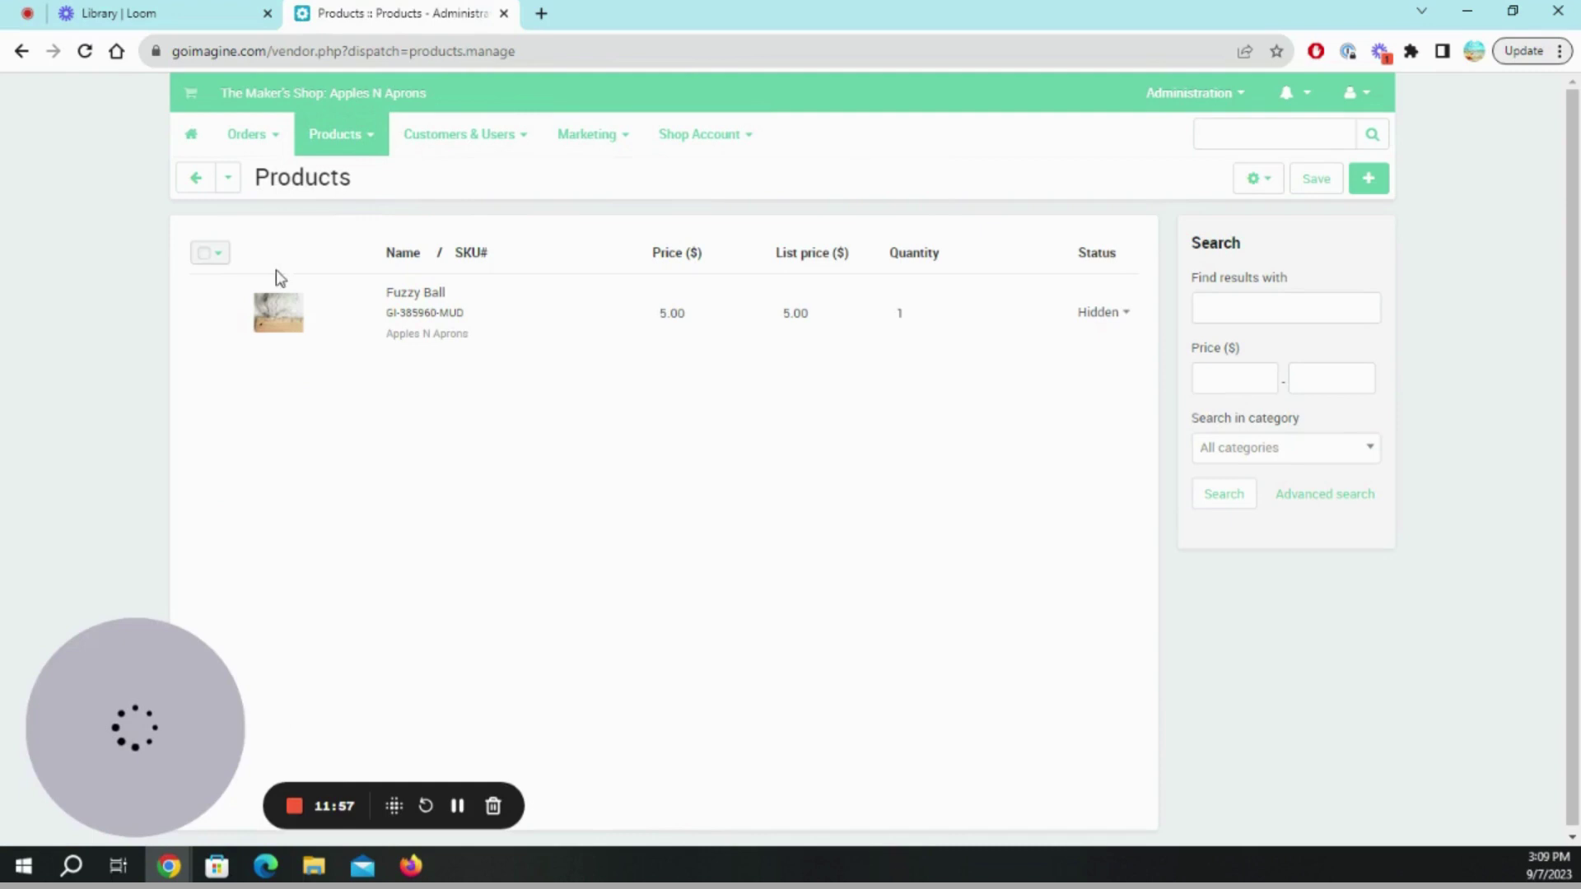
# Open the Fuzzy Ball product and rename it to 'Fuzzy Fur Ball'.
pyautogui.click(288, 334)
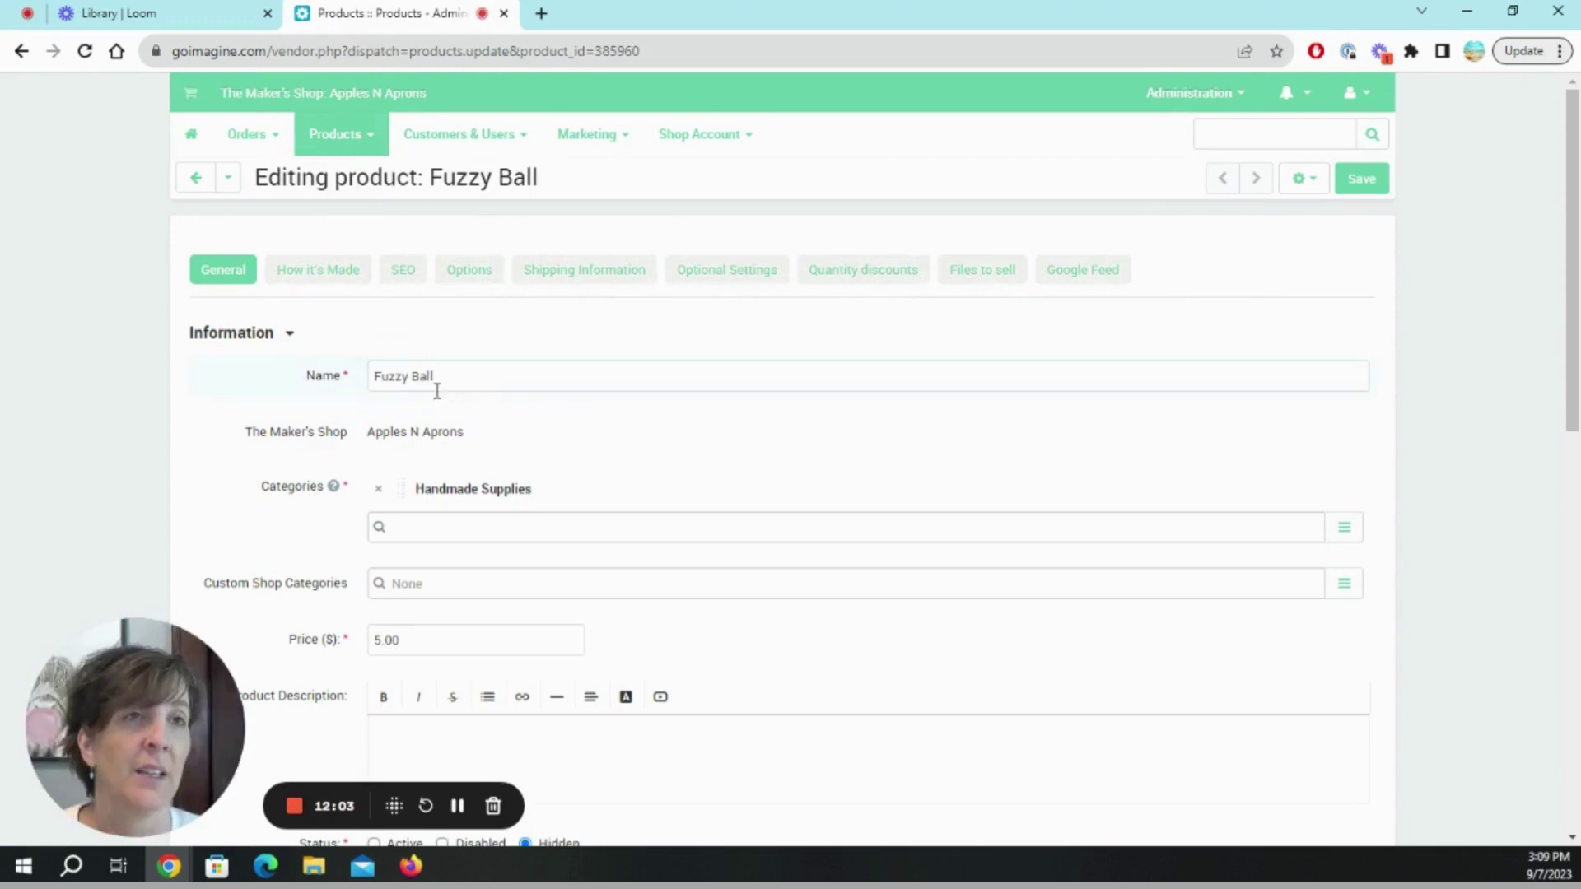
pyautogui.click(411, 377)
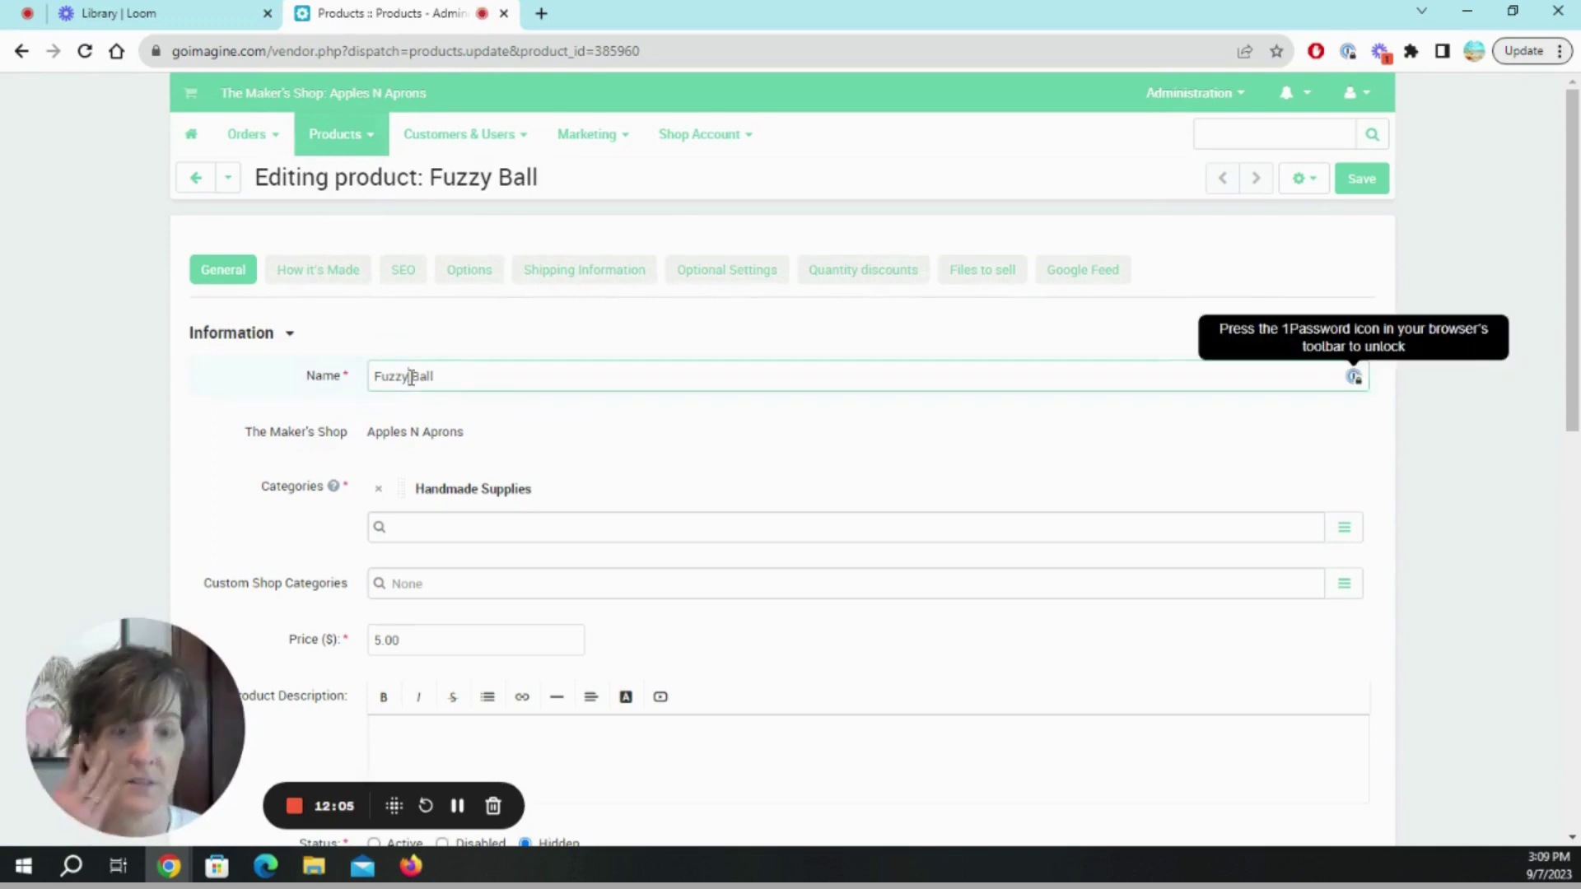
pyautogui.write('Fur')
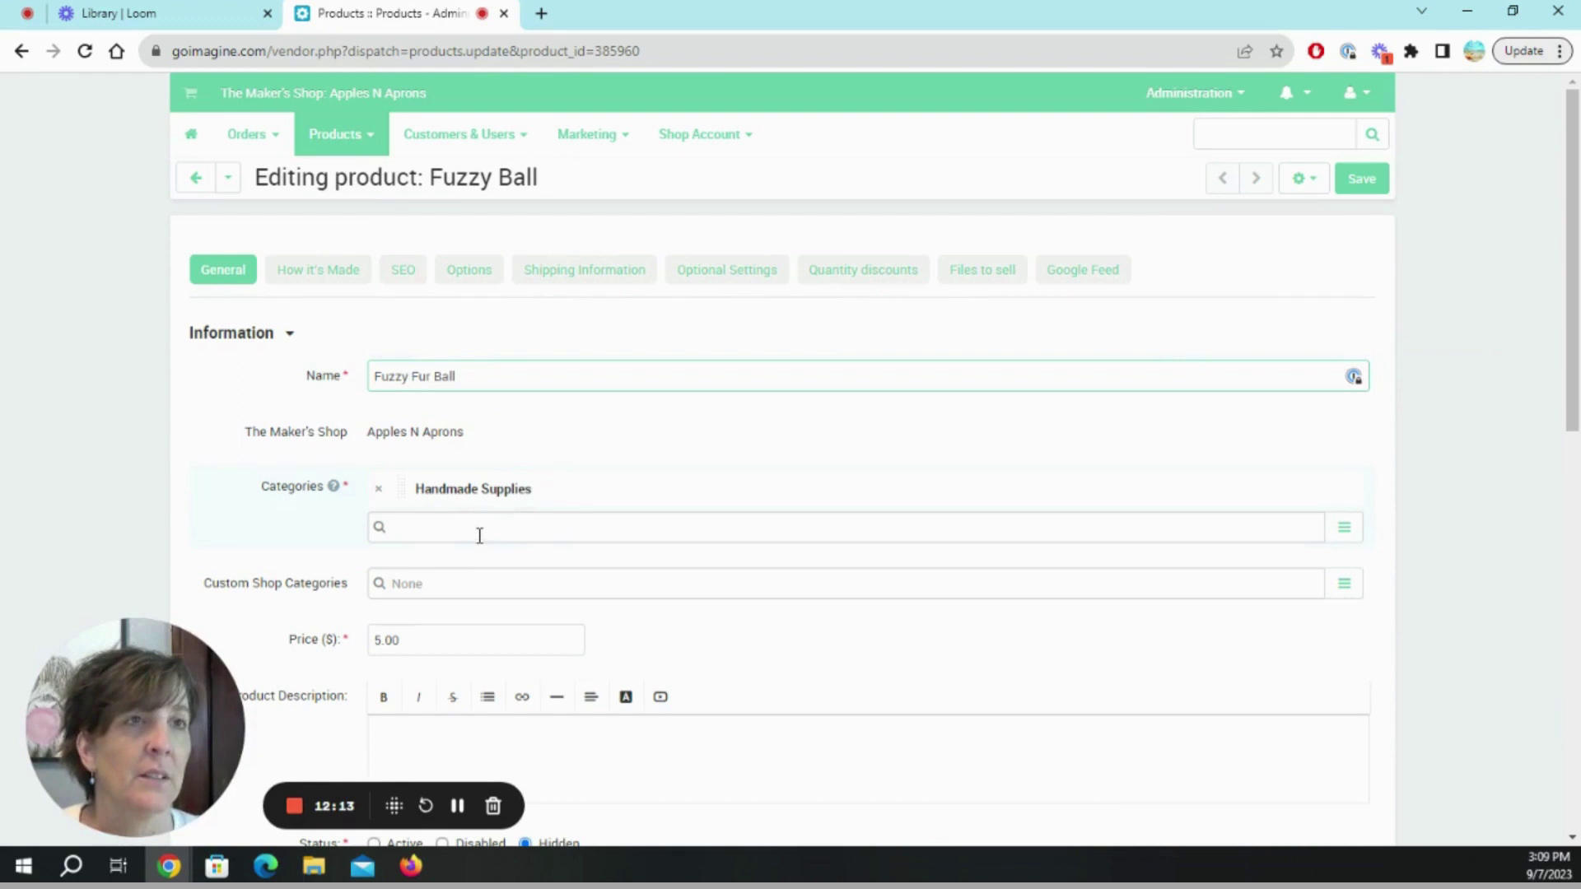
# Search custom shop categories for 'Aprons', then clear the search so it shows None.
pyautogui.scroll(-3, 543, 580)
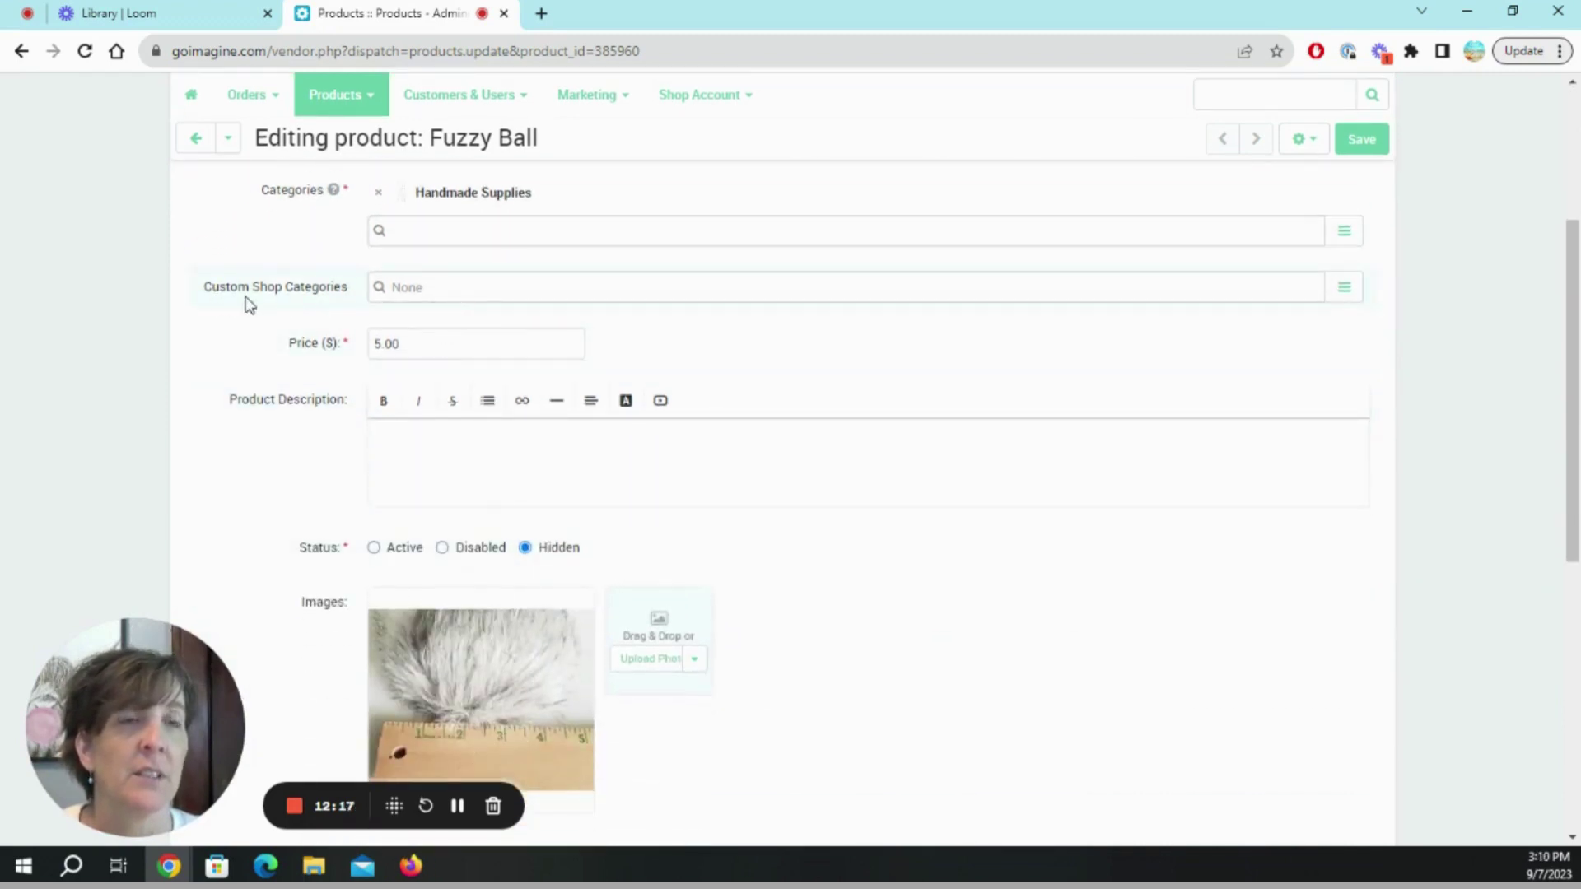
pyautogui.click(520, 283)
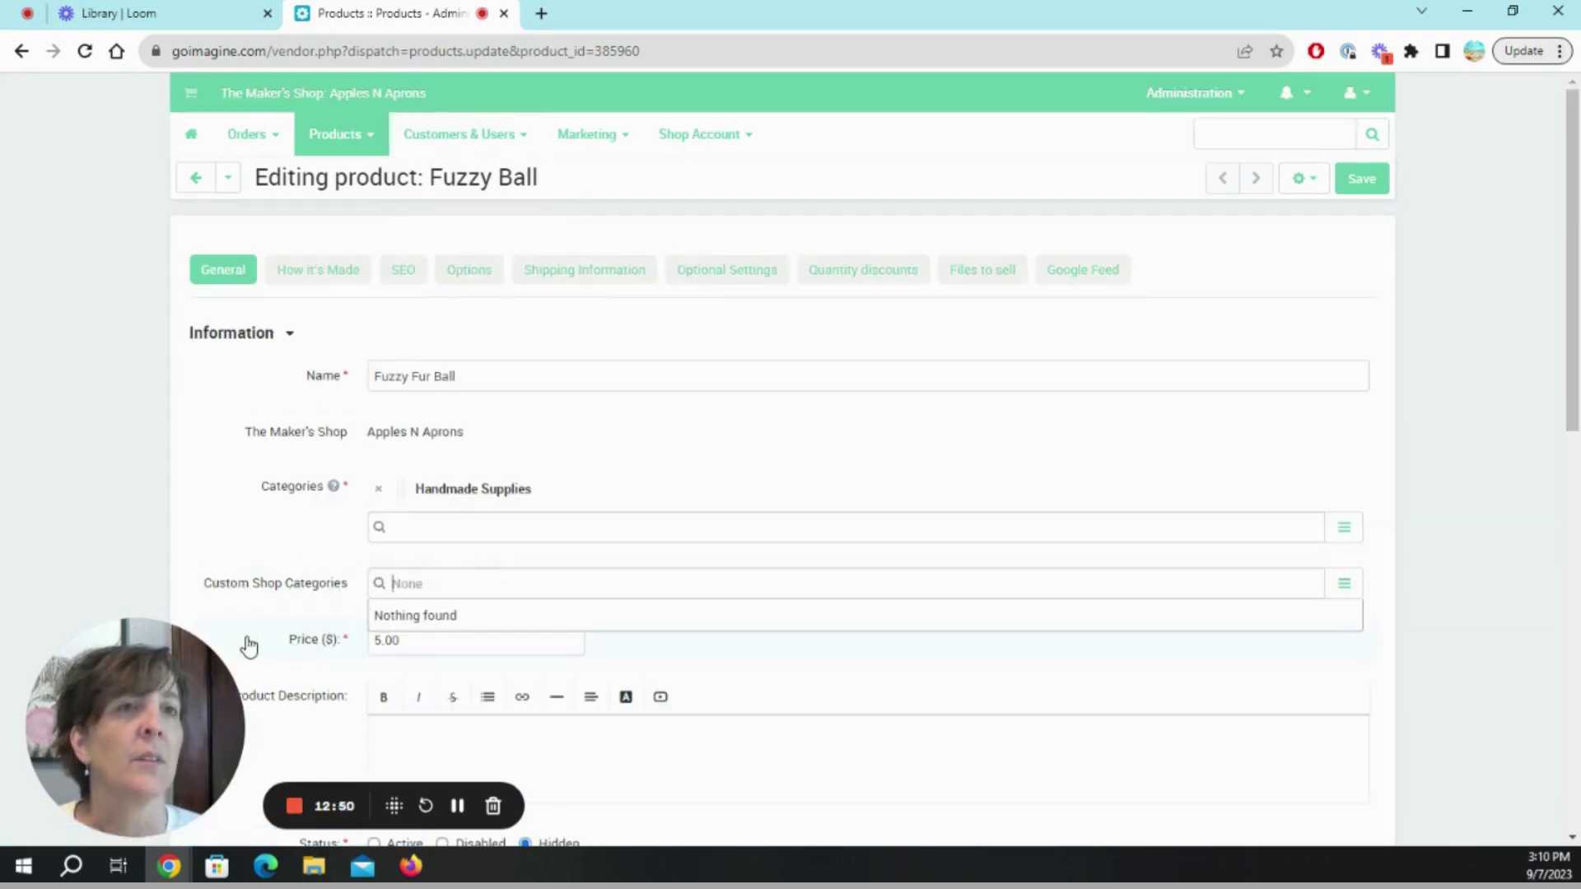
pyautogui.click(345, 639)
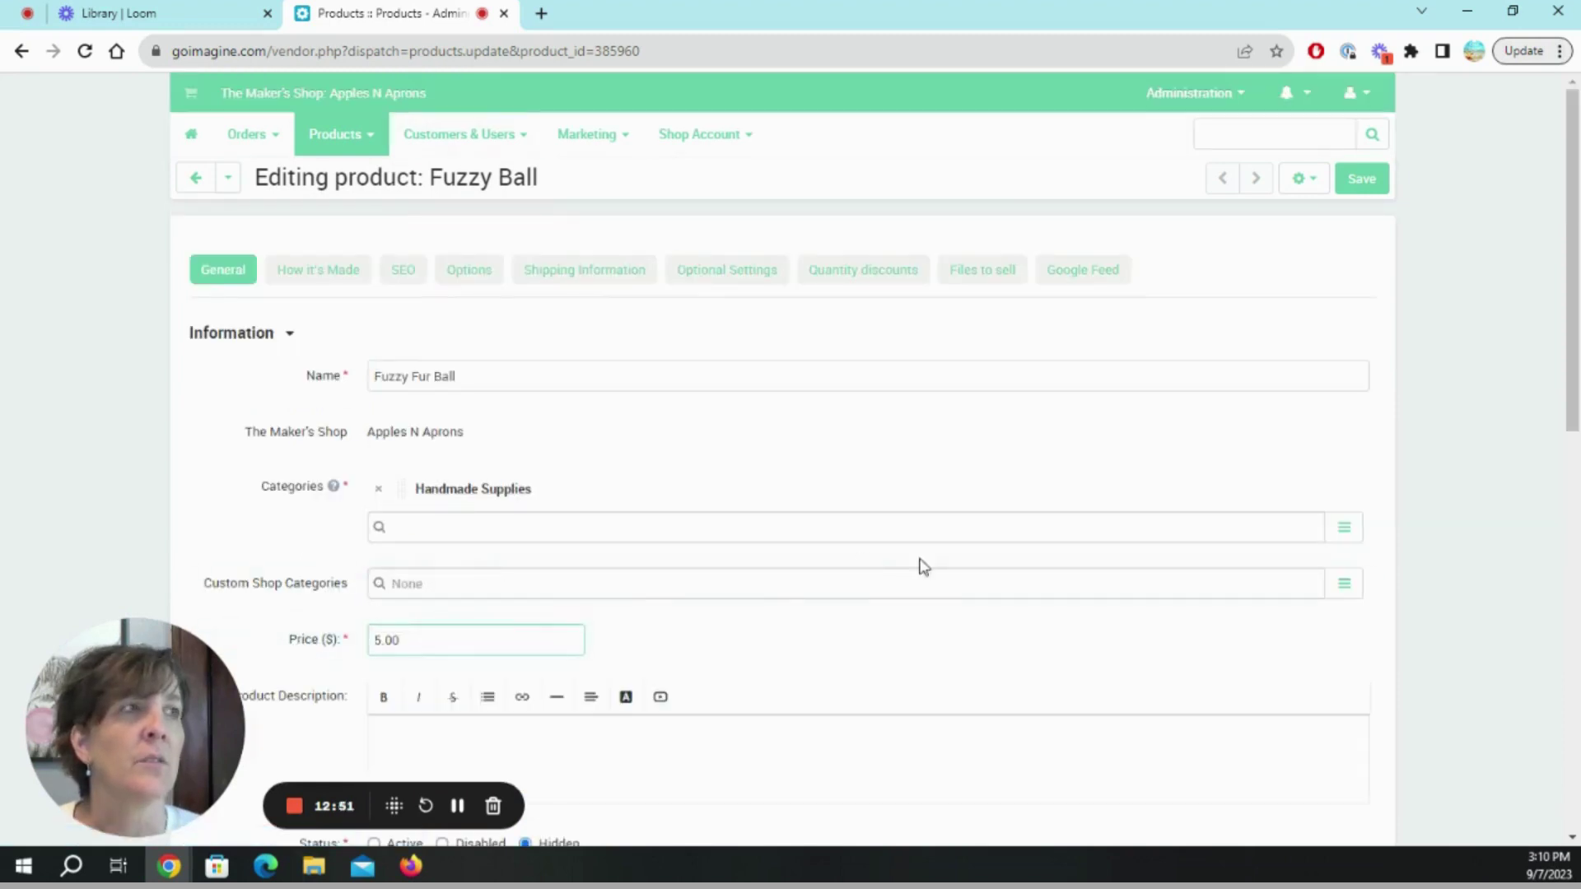
pyautogui.click(782, 584)
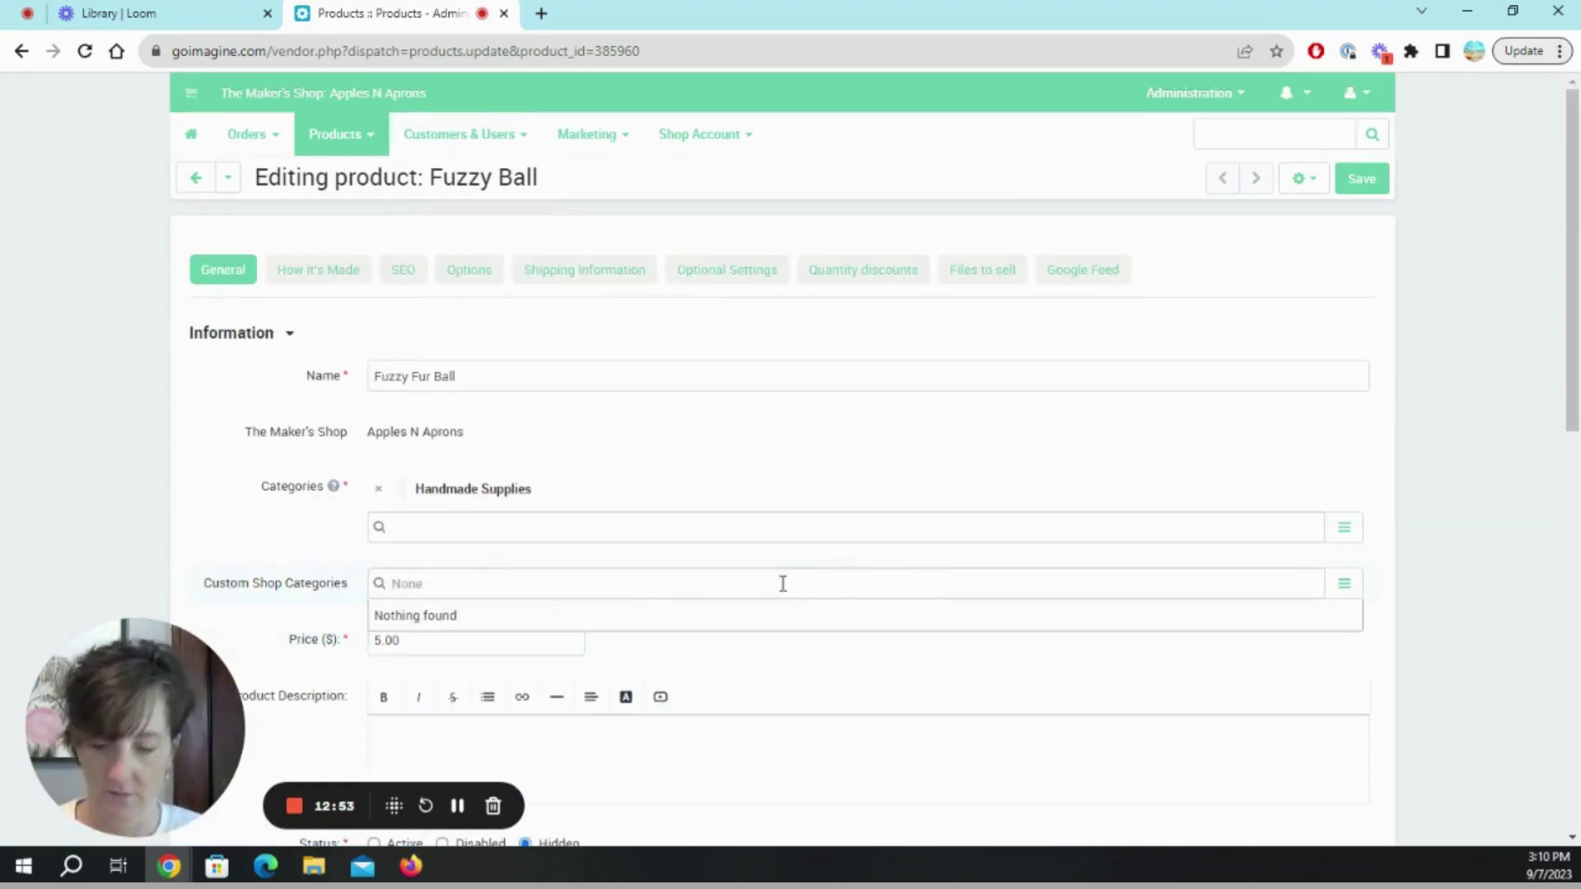
pyautogui.write('Aprons')
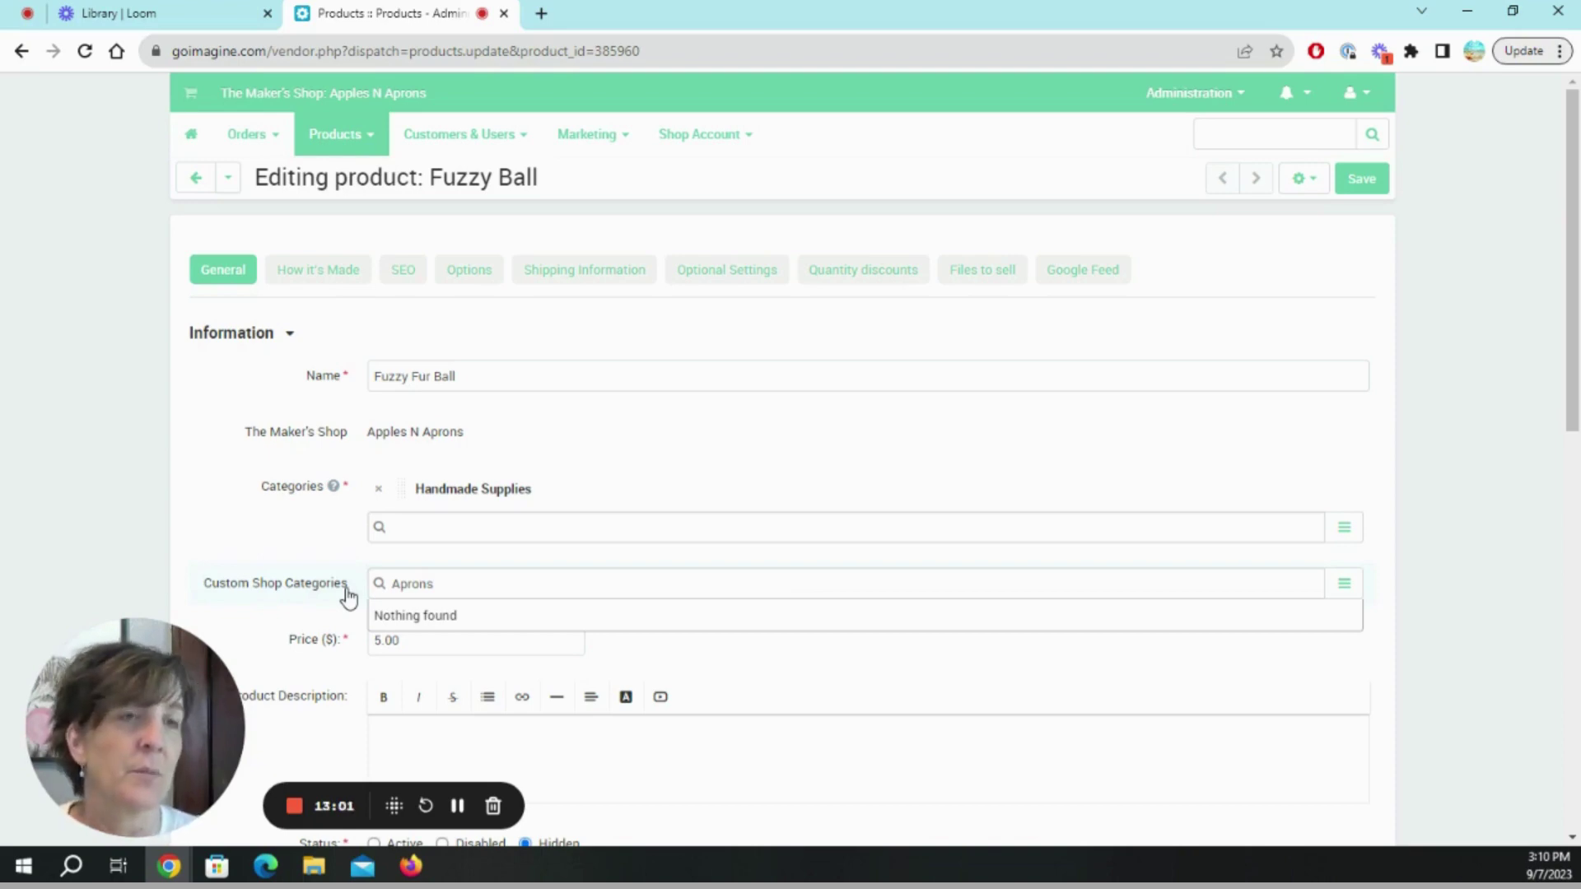
pyautogui.press('BackSpace')
pyautogui.press('BackSpace')
pyautogui.press('BackSpace')
pyautogui.press('BackSpace')
pyautogui.press('BackSpace')
pyautogui.press('BackSpace')
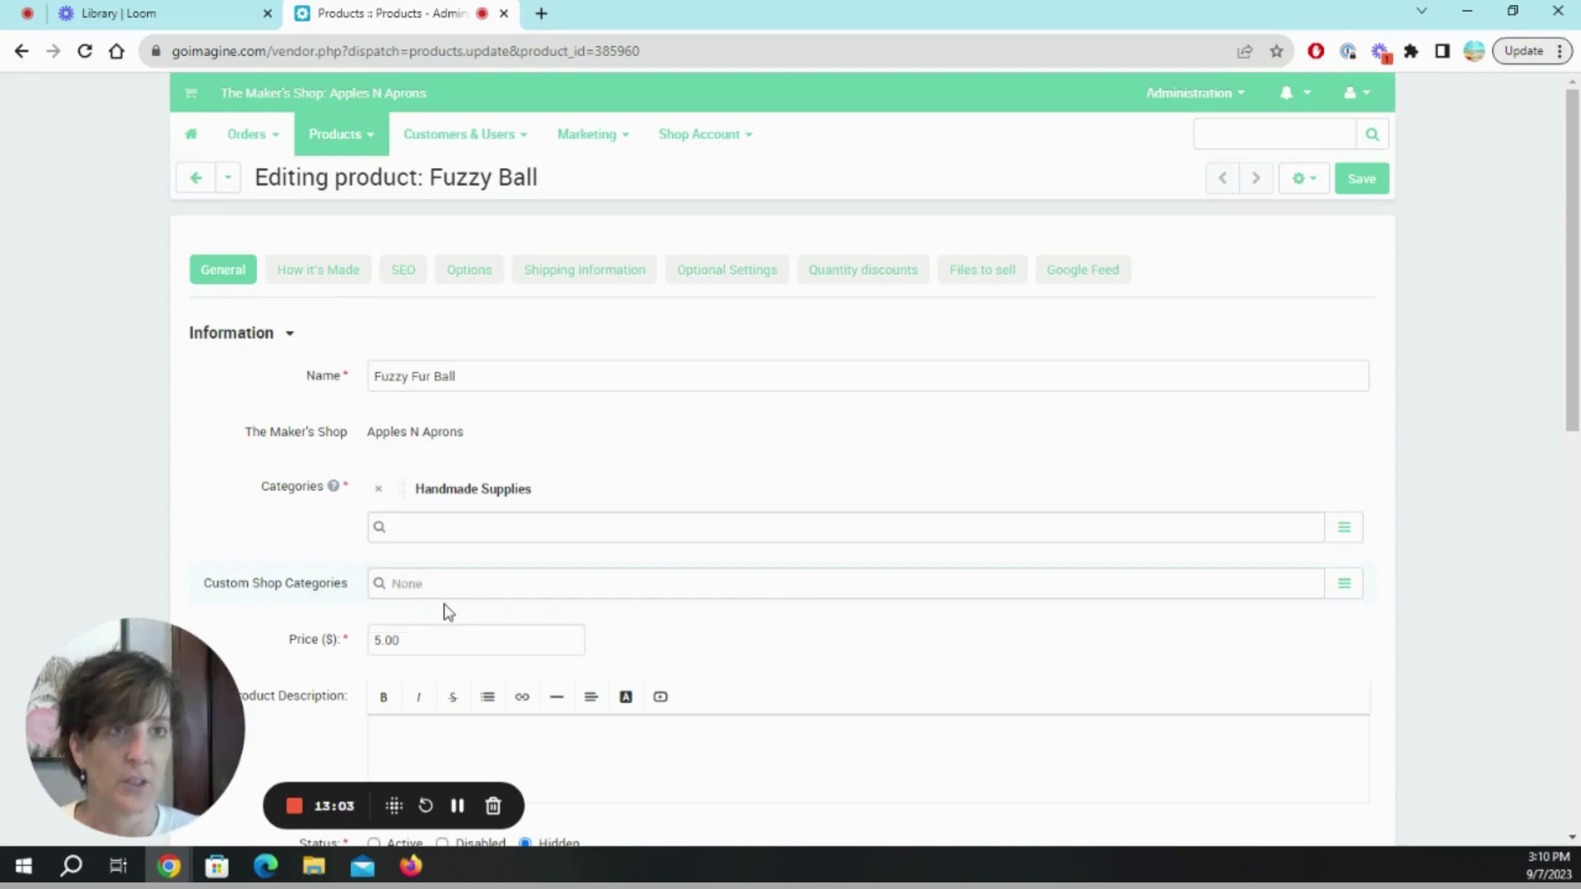
# Write the three-line faux fur product description ending with '5" in diameter.'.
pyautogui.scroll(-3, 501, 592)
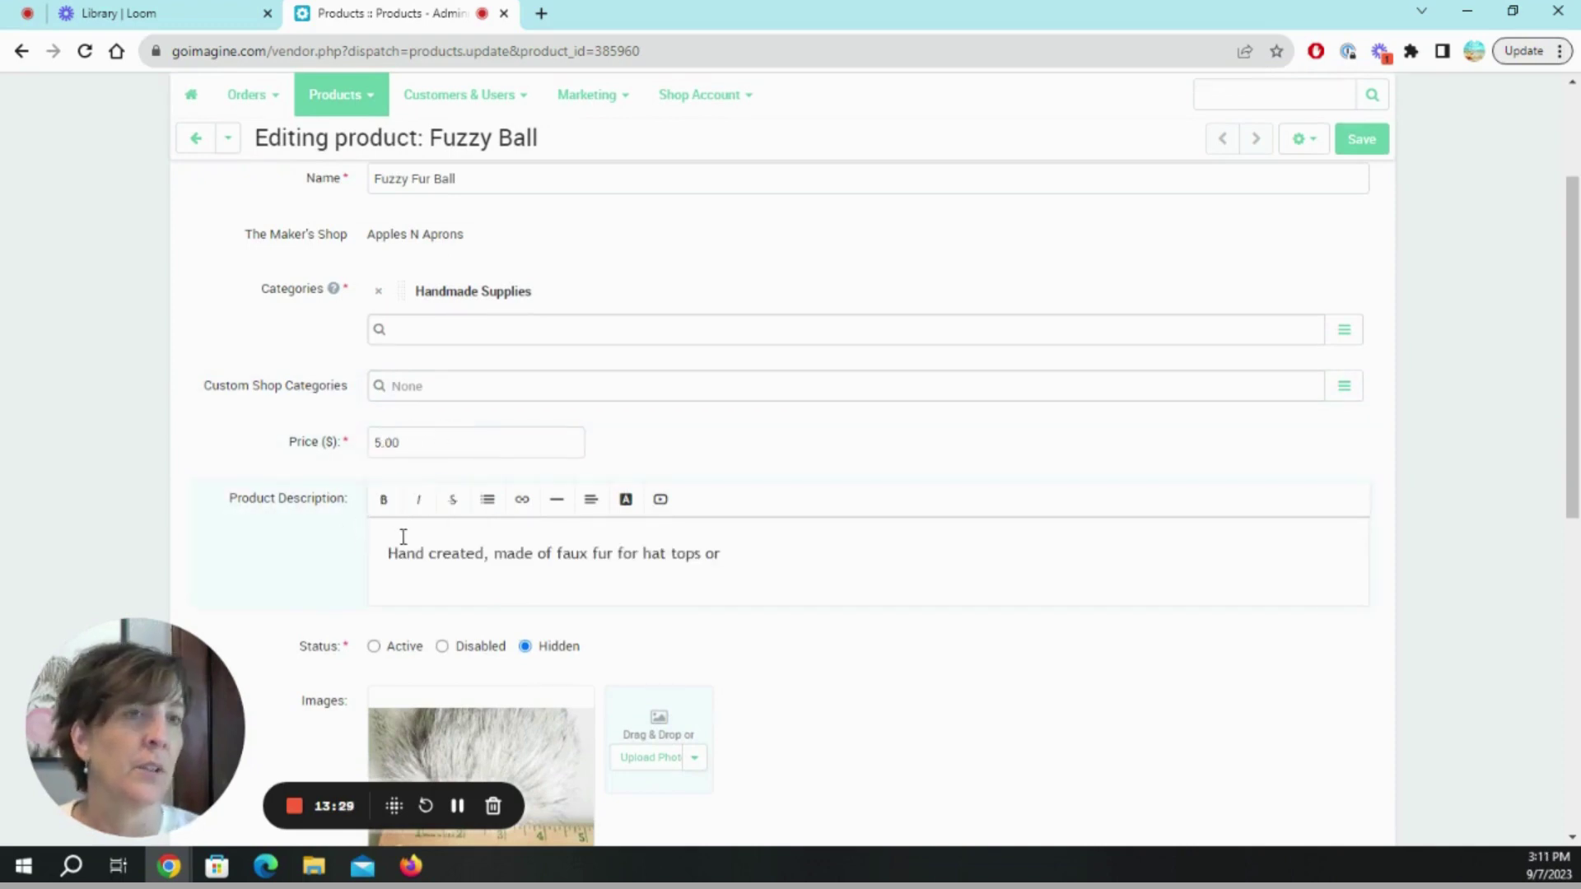
pyautogui.write('other c')
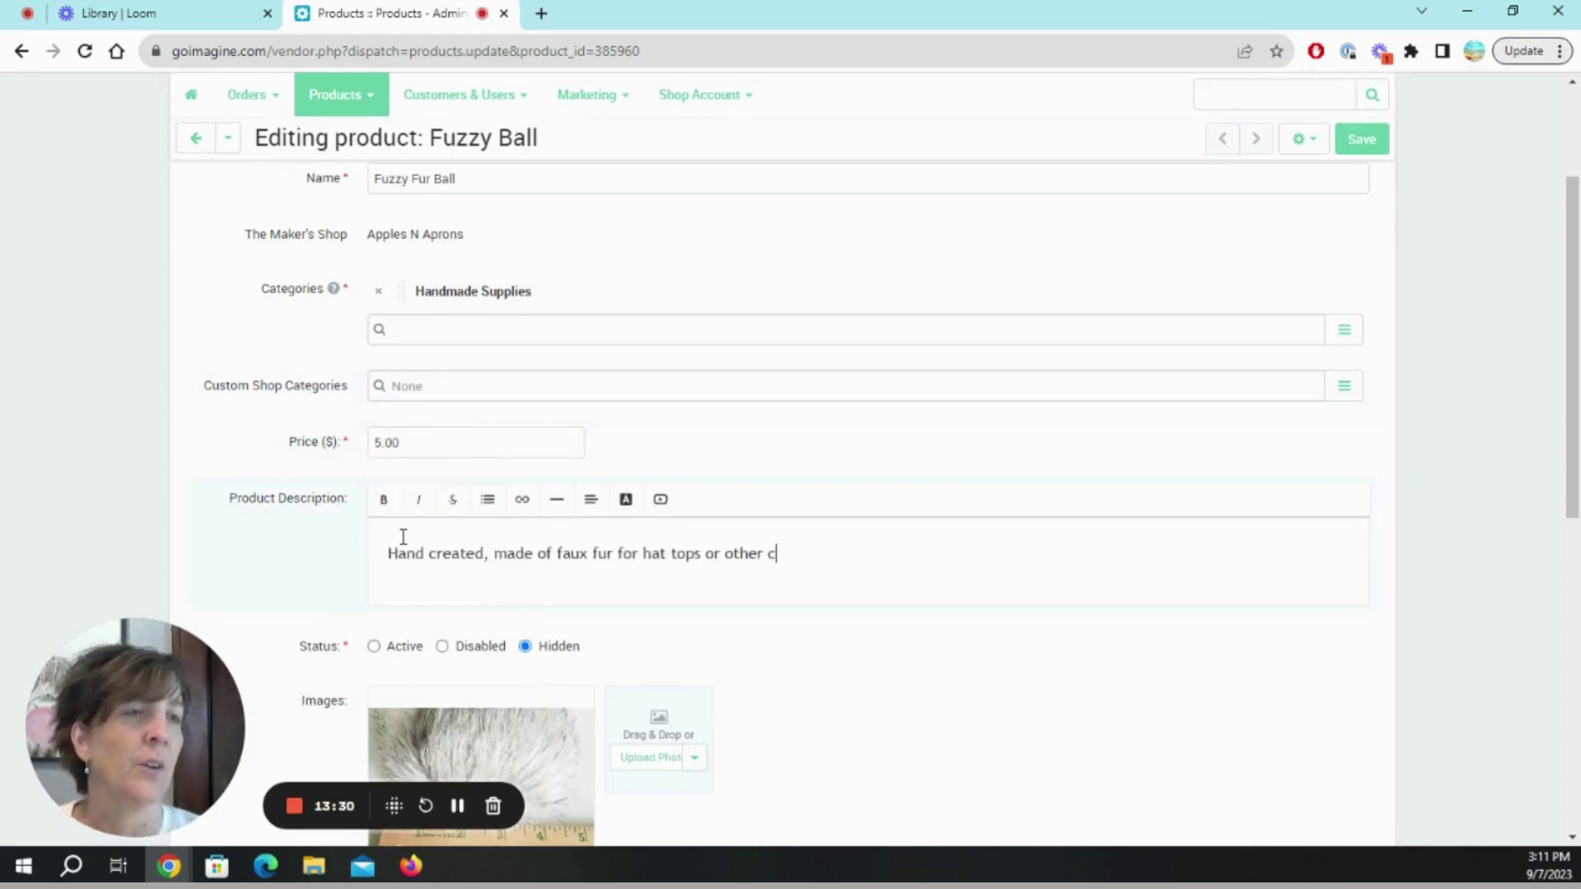
pyautogui.write('rafts')
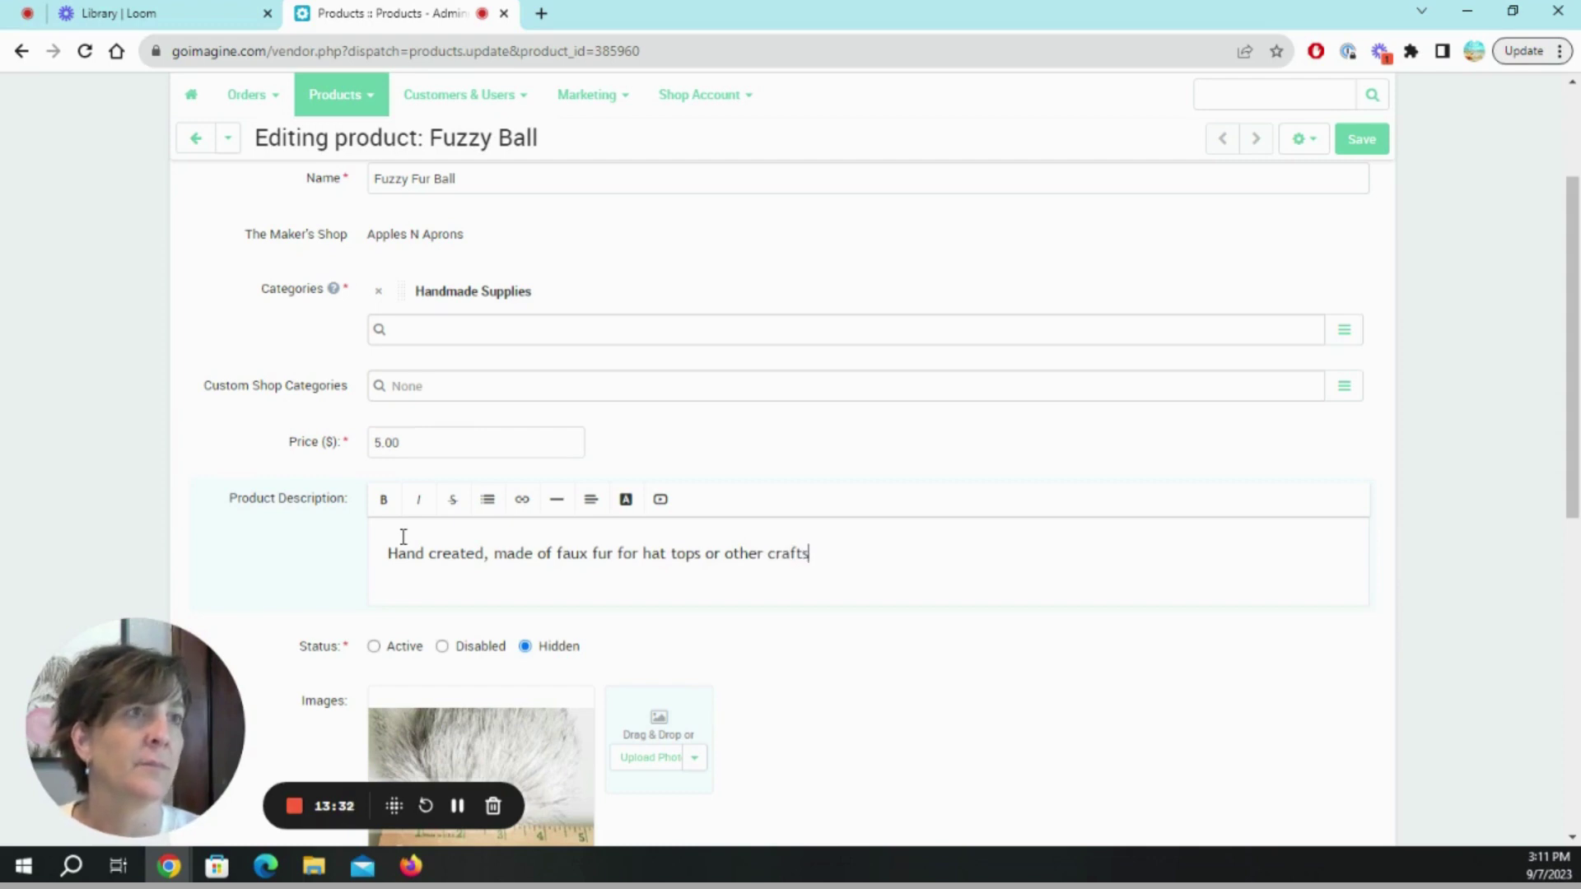
pyautogui.write(',.')
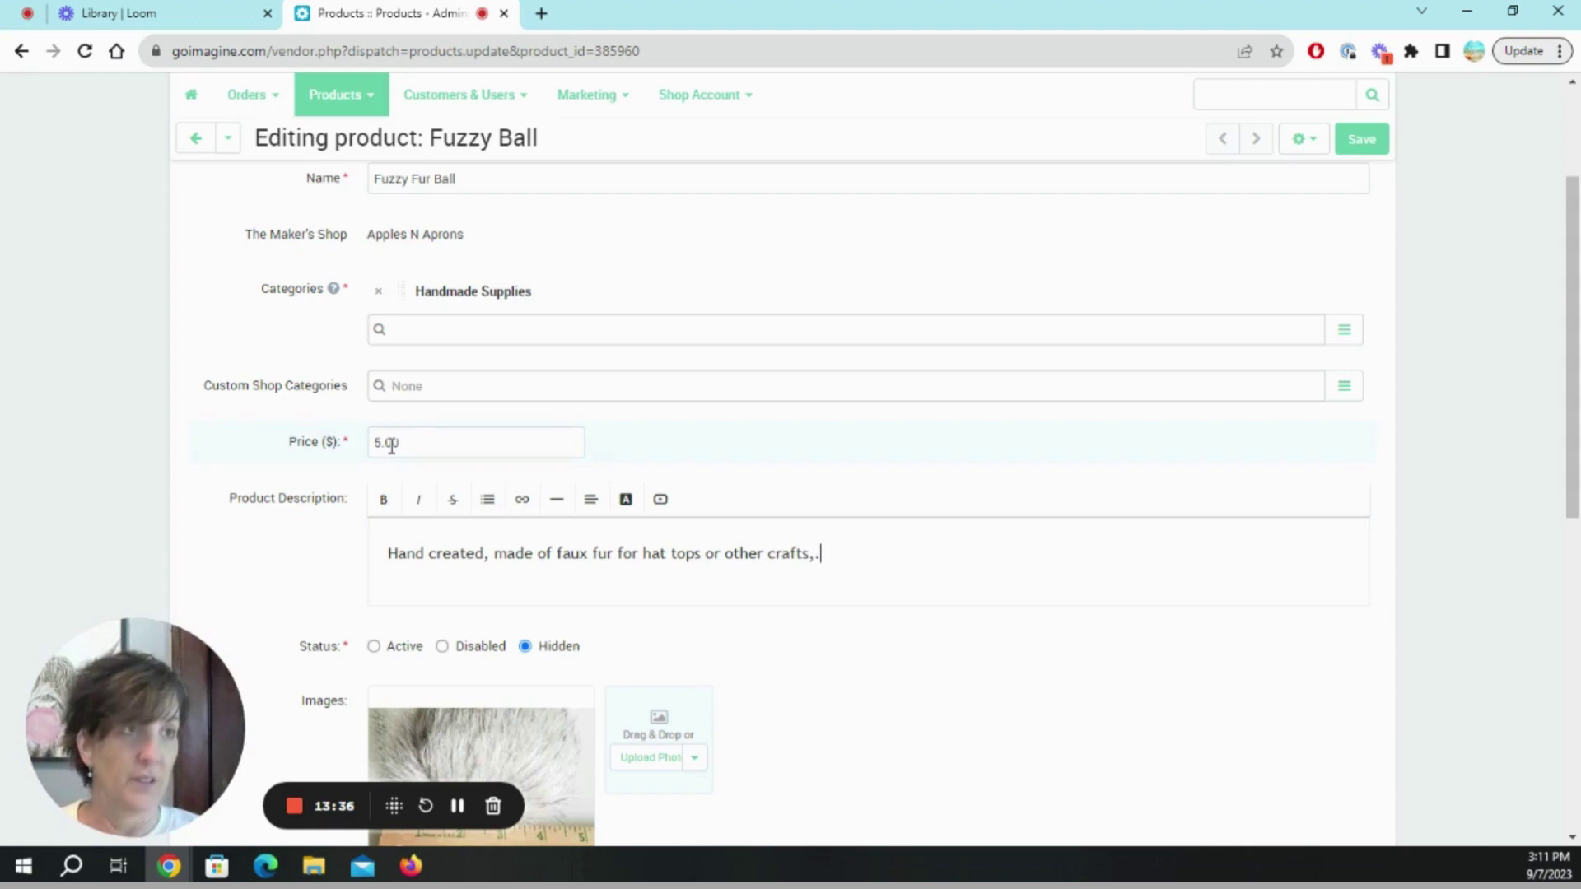
pyautogui.write('.')
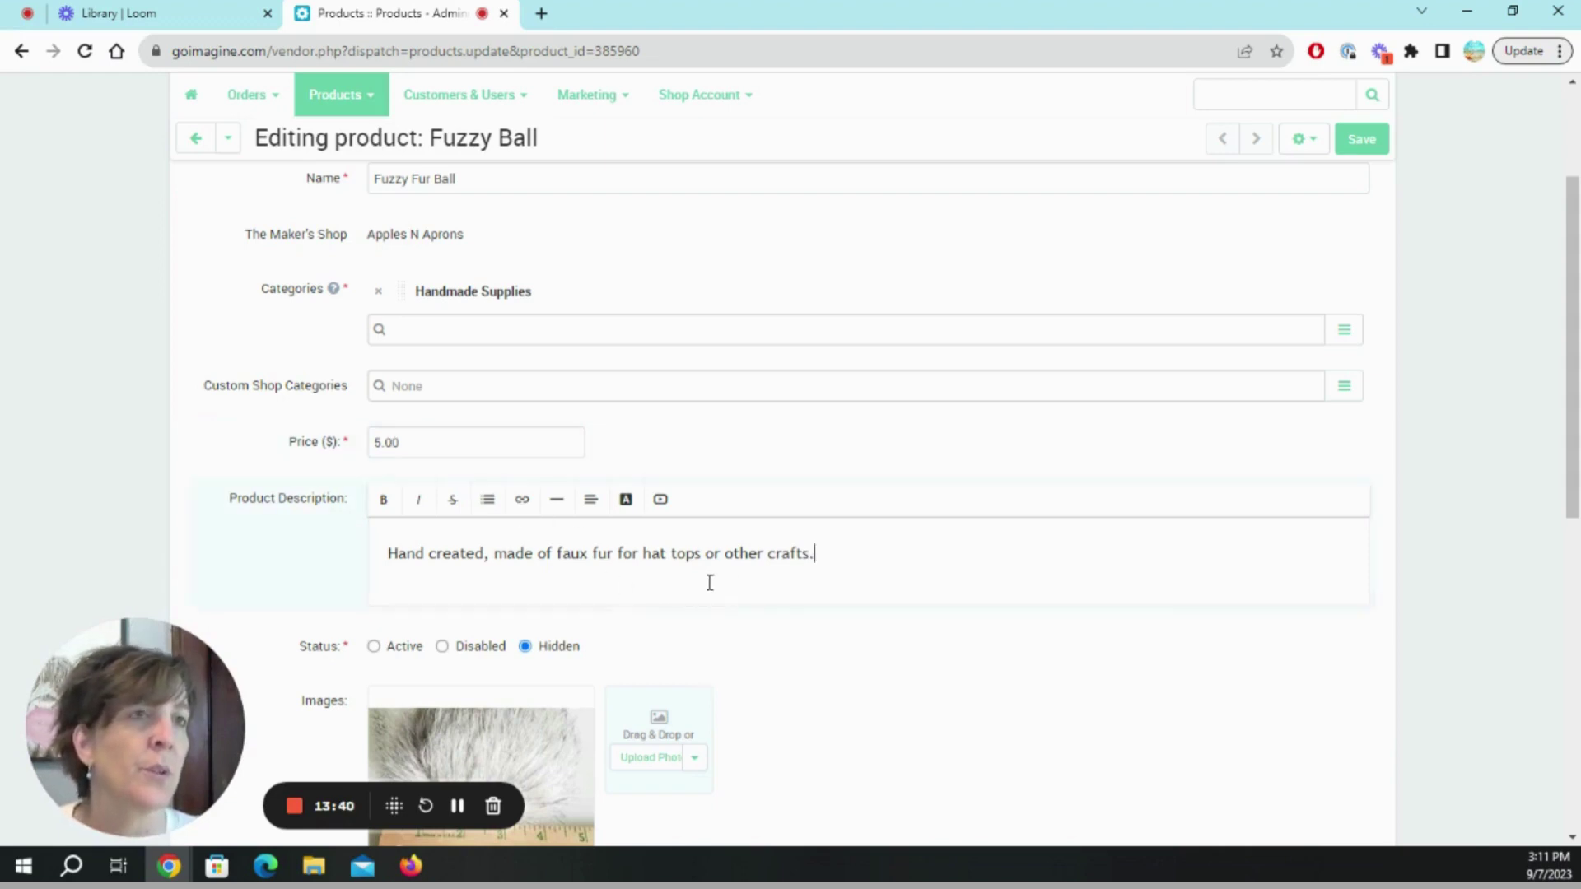
pyautogui.scroll(-2, 787, 636)
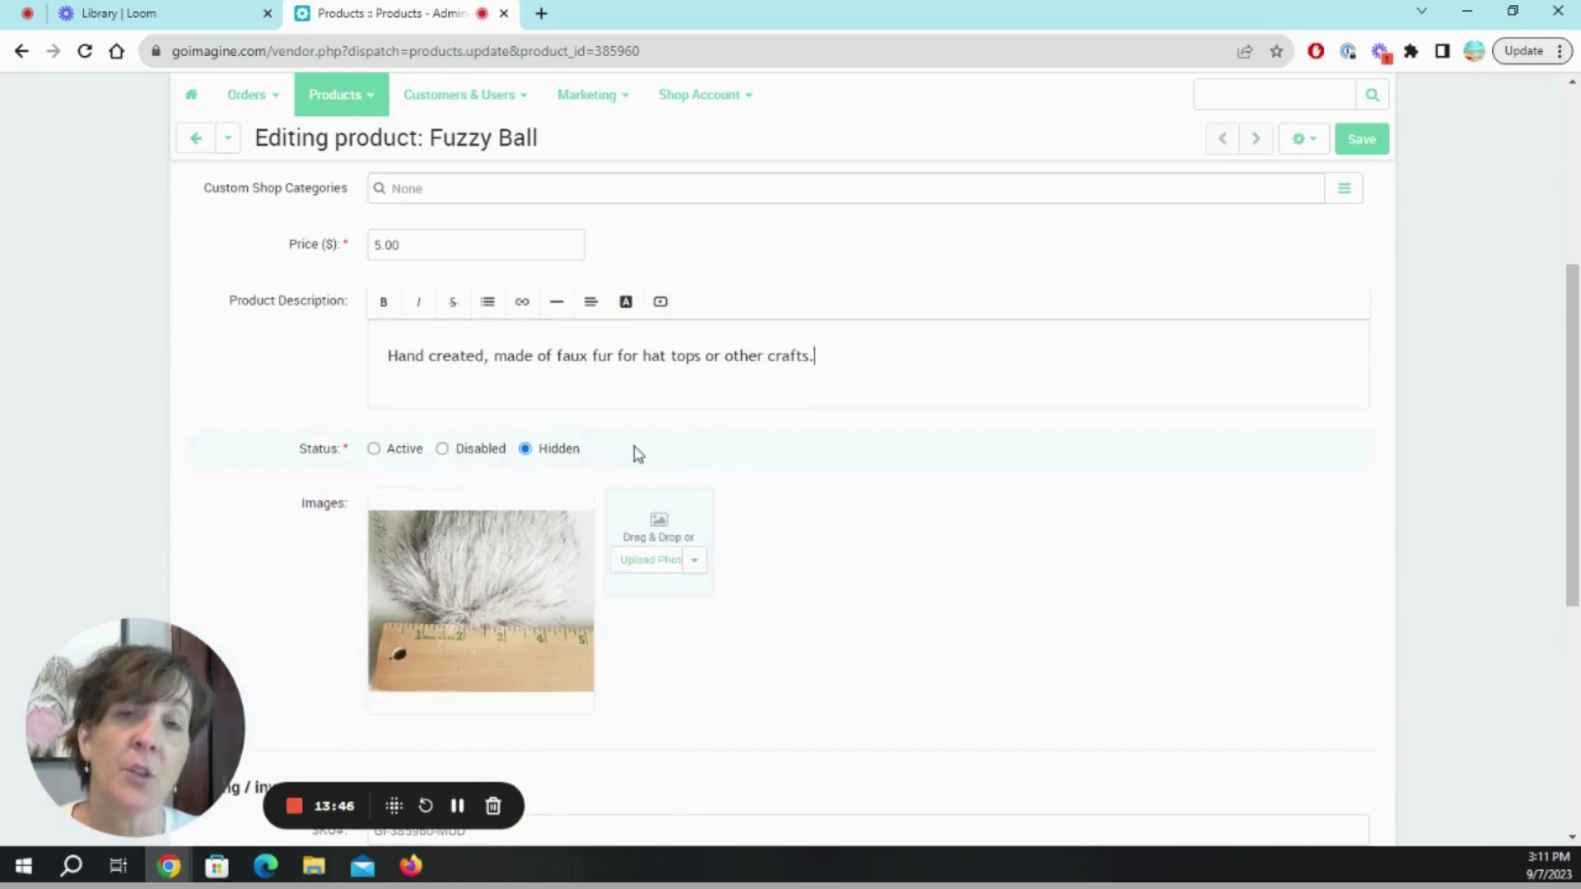
pyautogui.moveTo(581, 492)
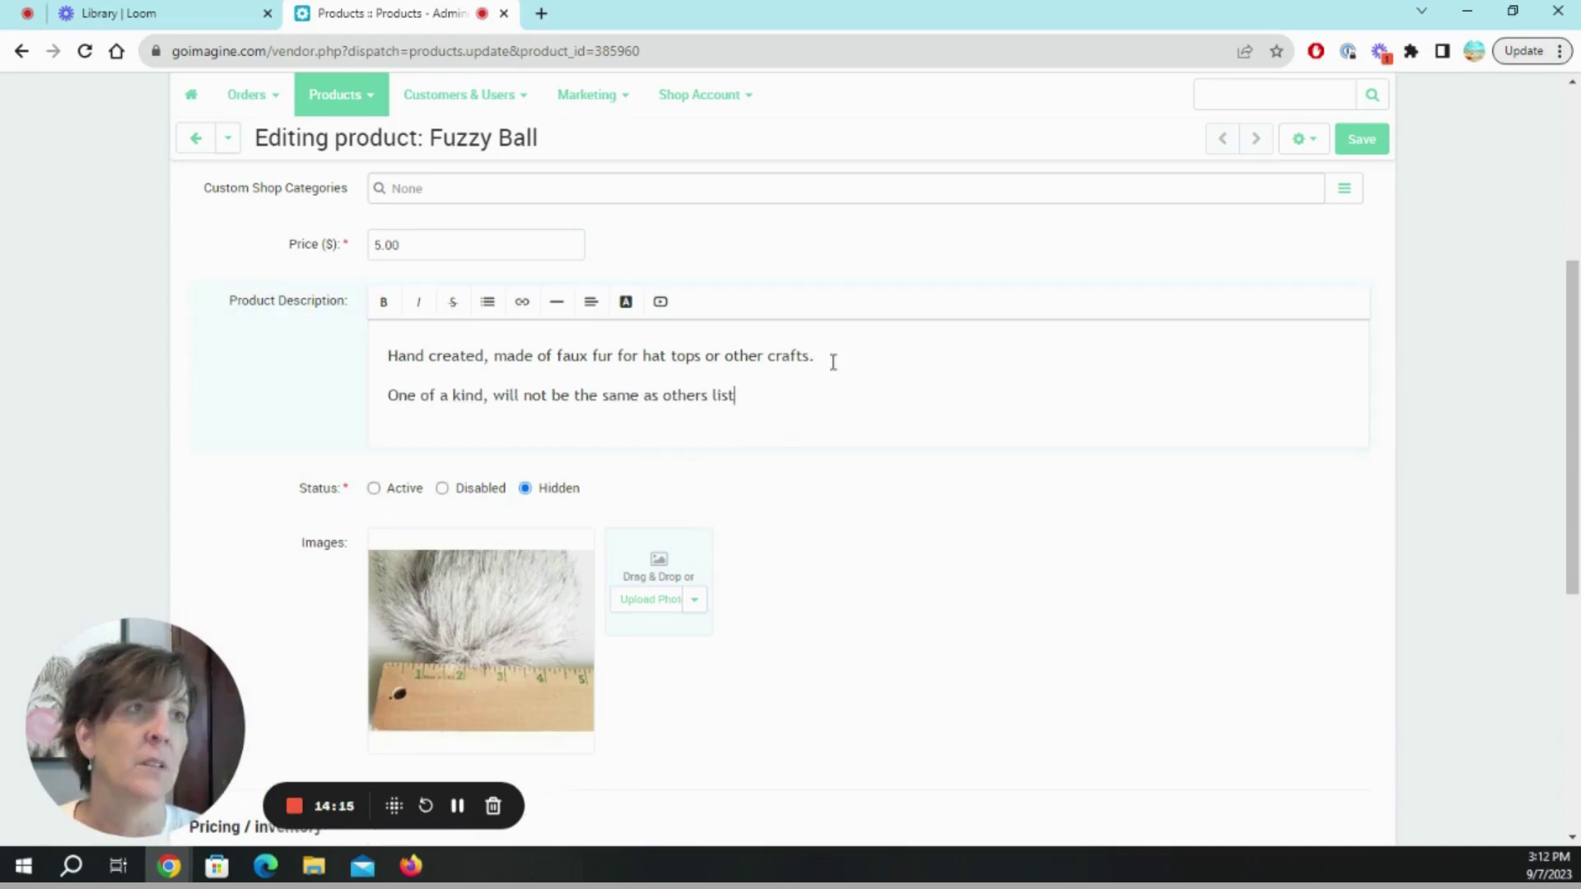
pyautogui.write('ed.')
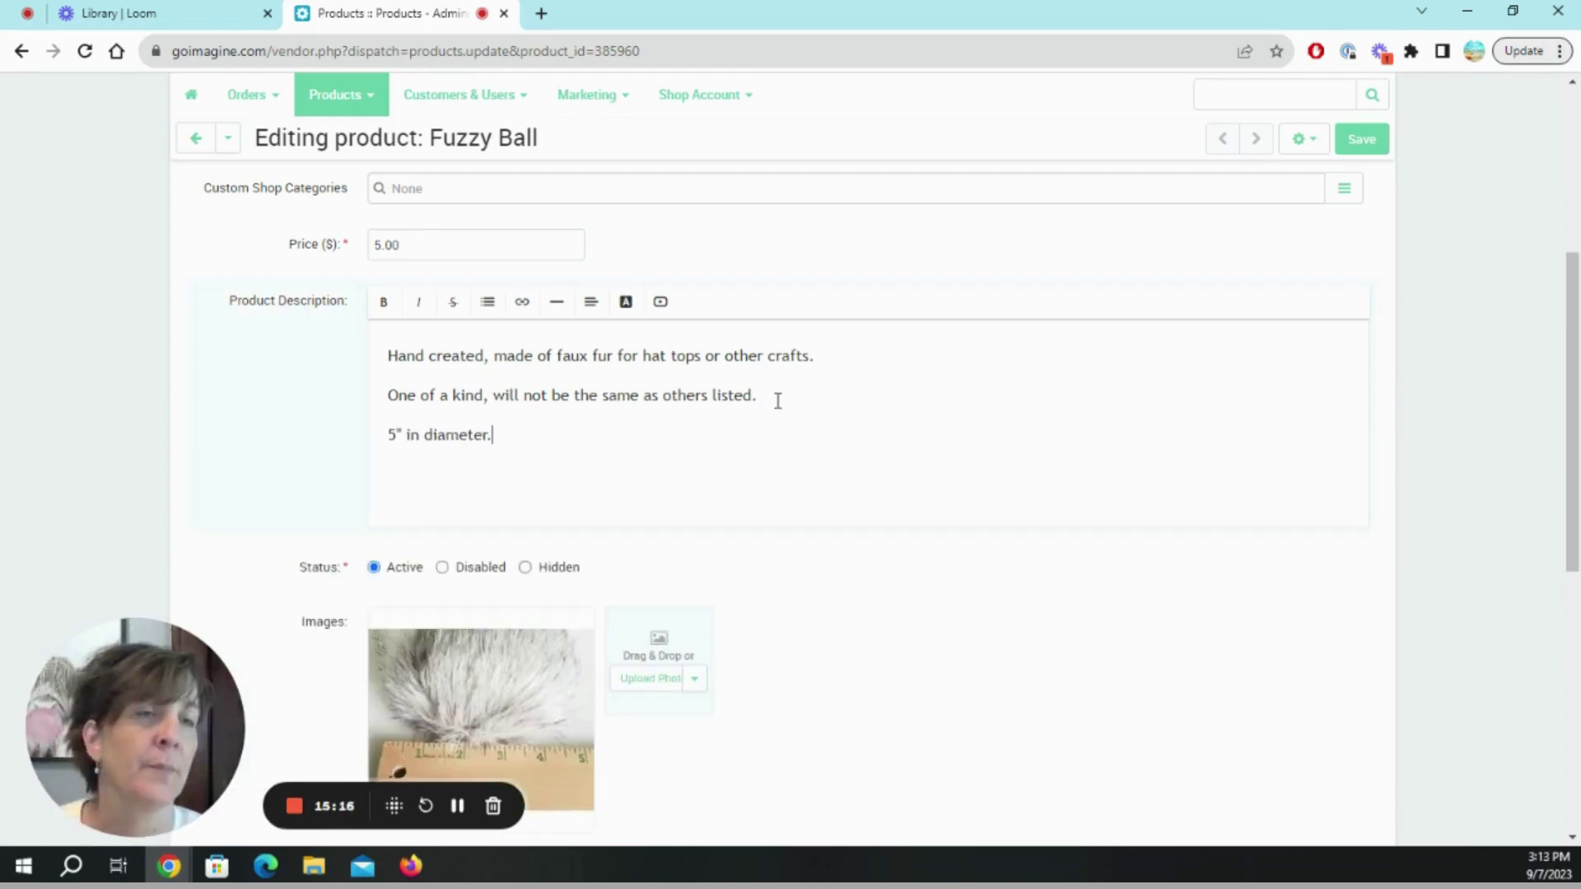
pyautogui.scroll(-4, 947, 743)
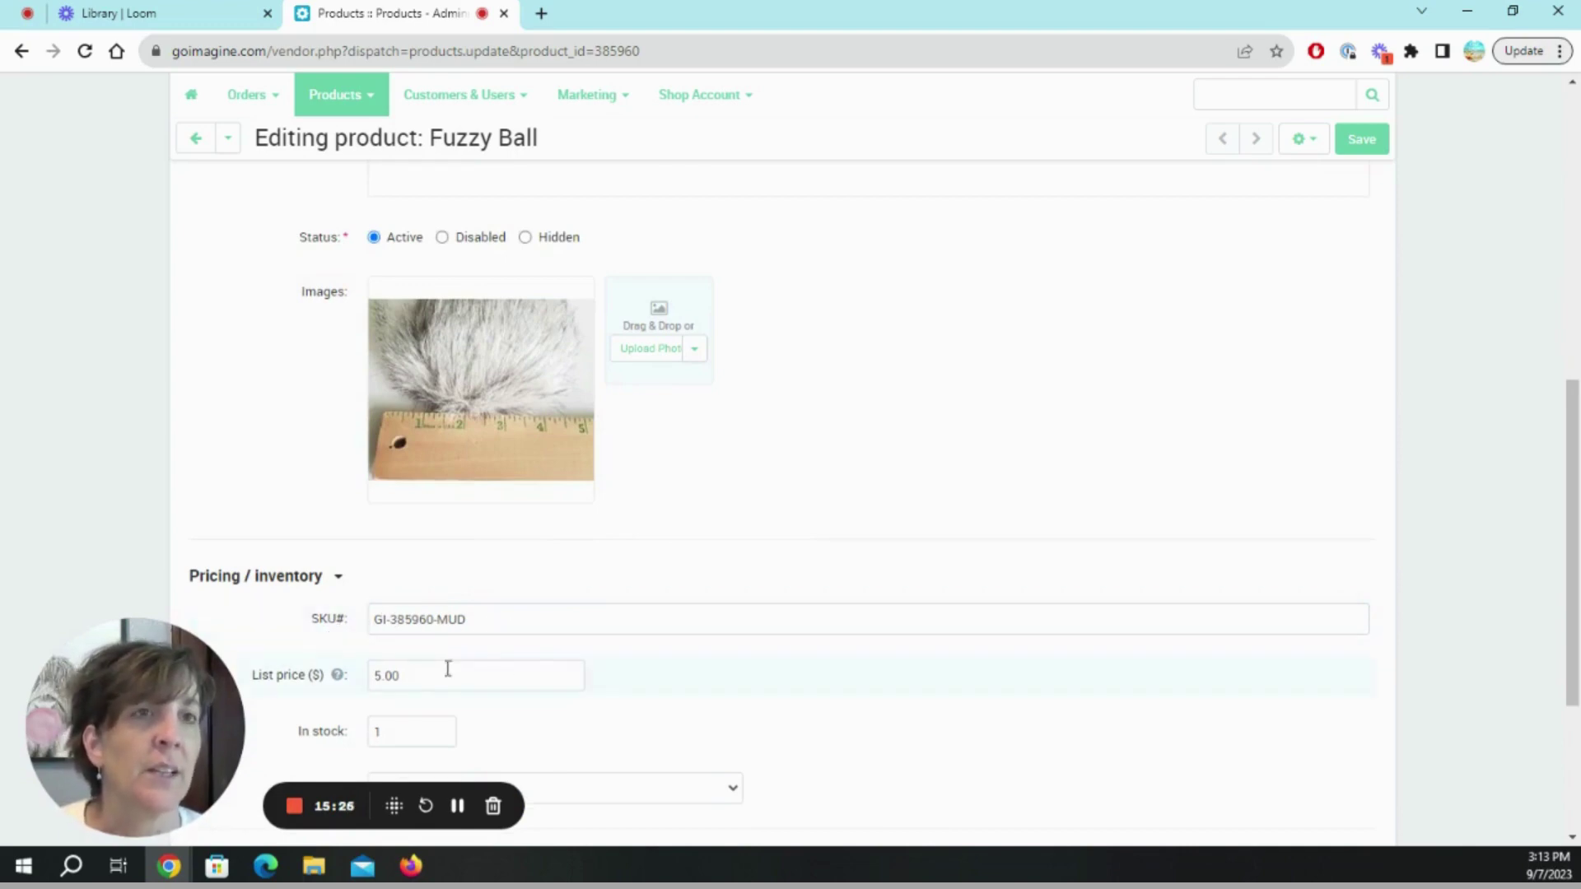
pyautogui.scroll(-2, 585, 706)
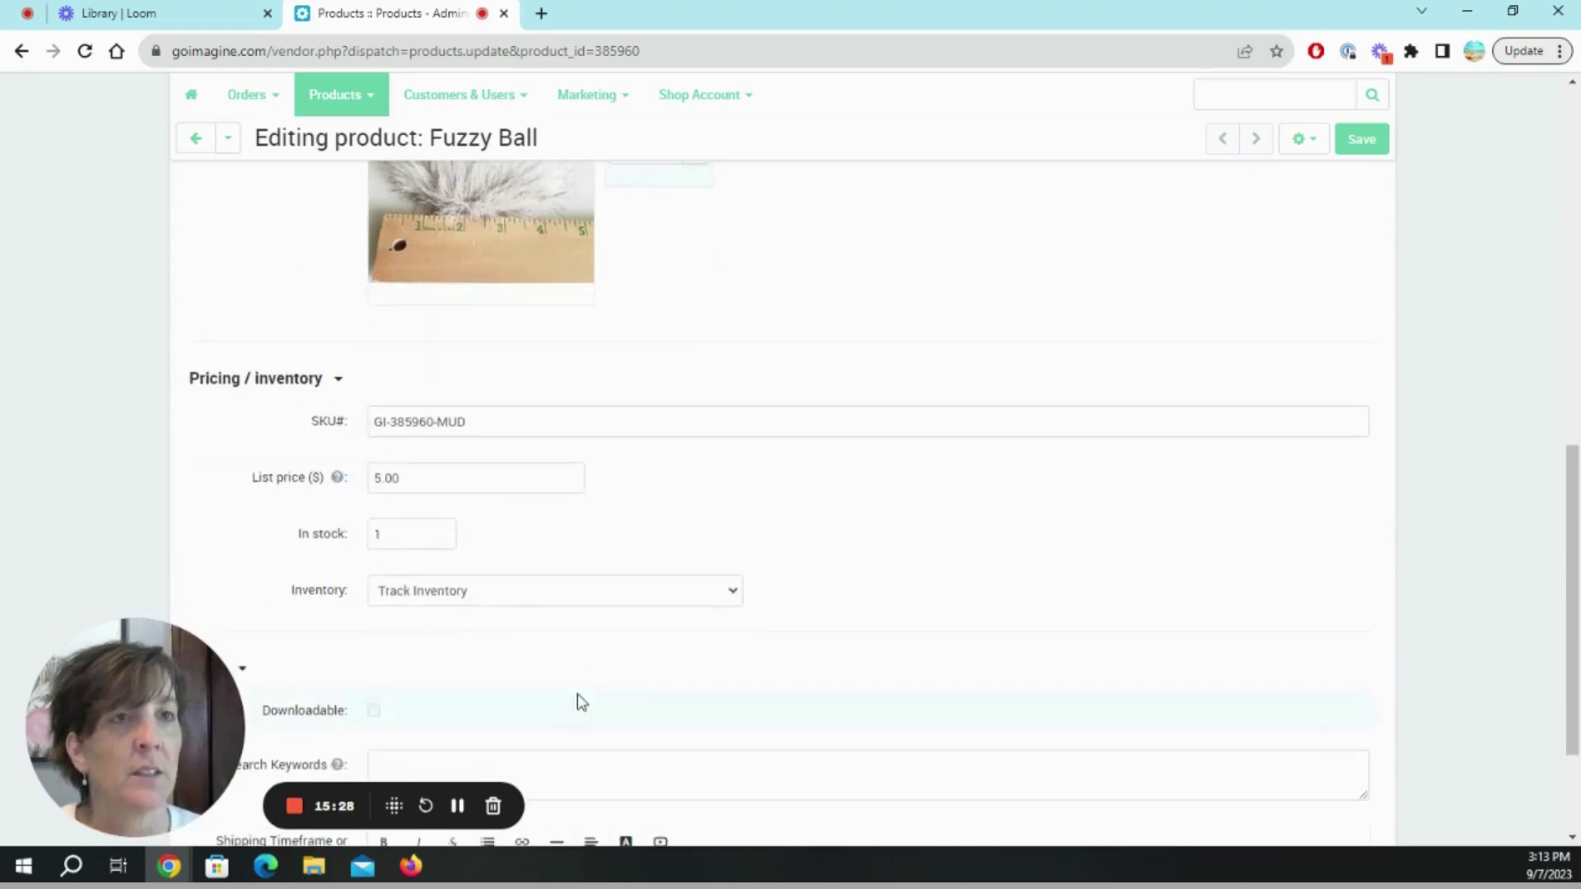
pyautogui.click(524, 593)
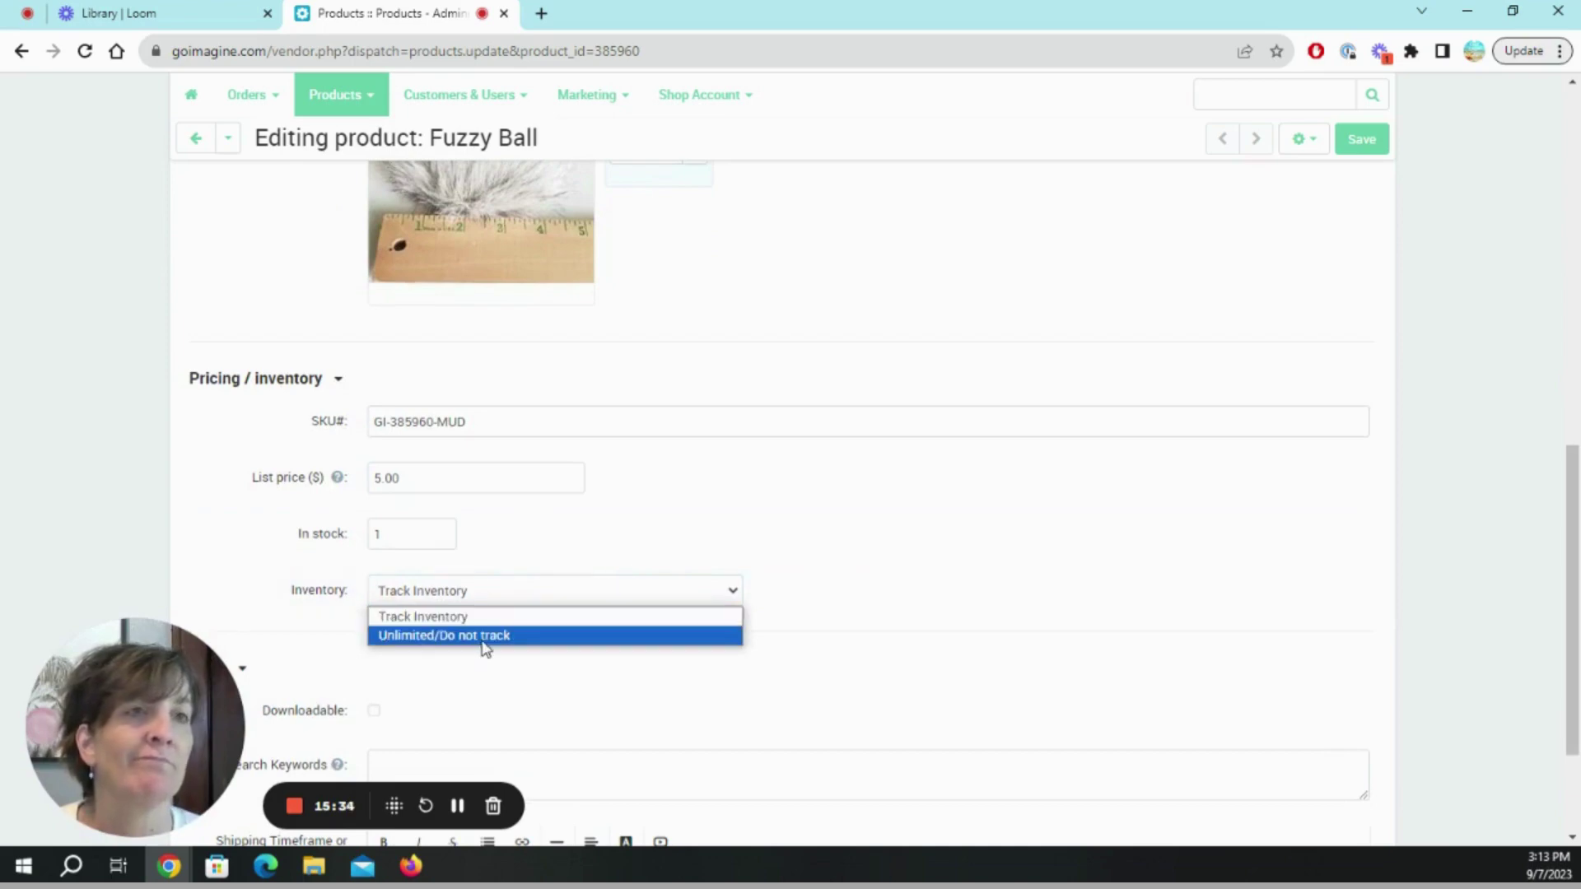
pyautogui.click(539, 589)
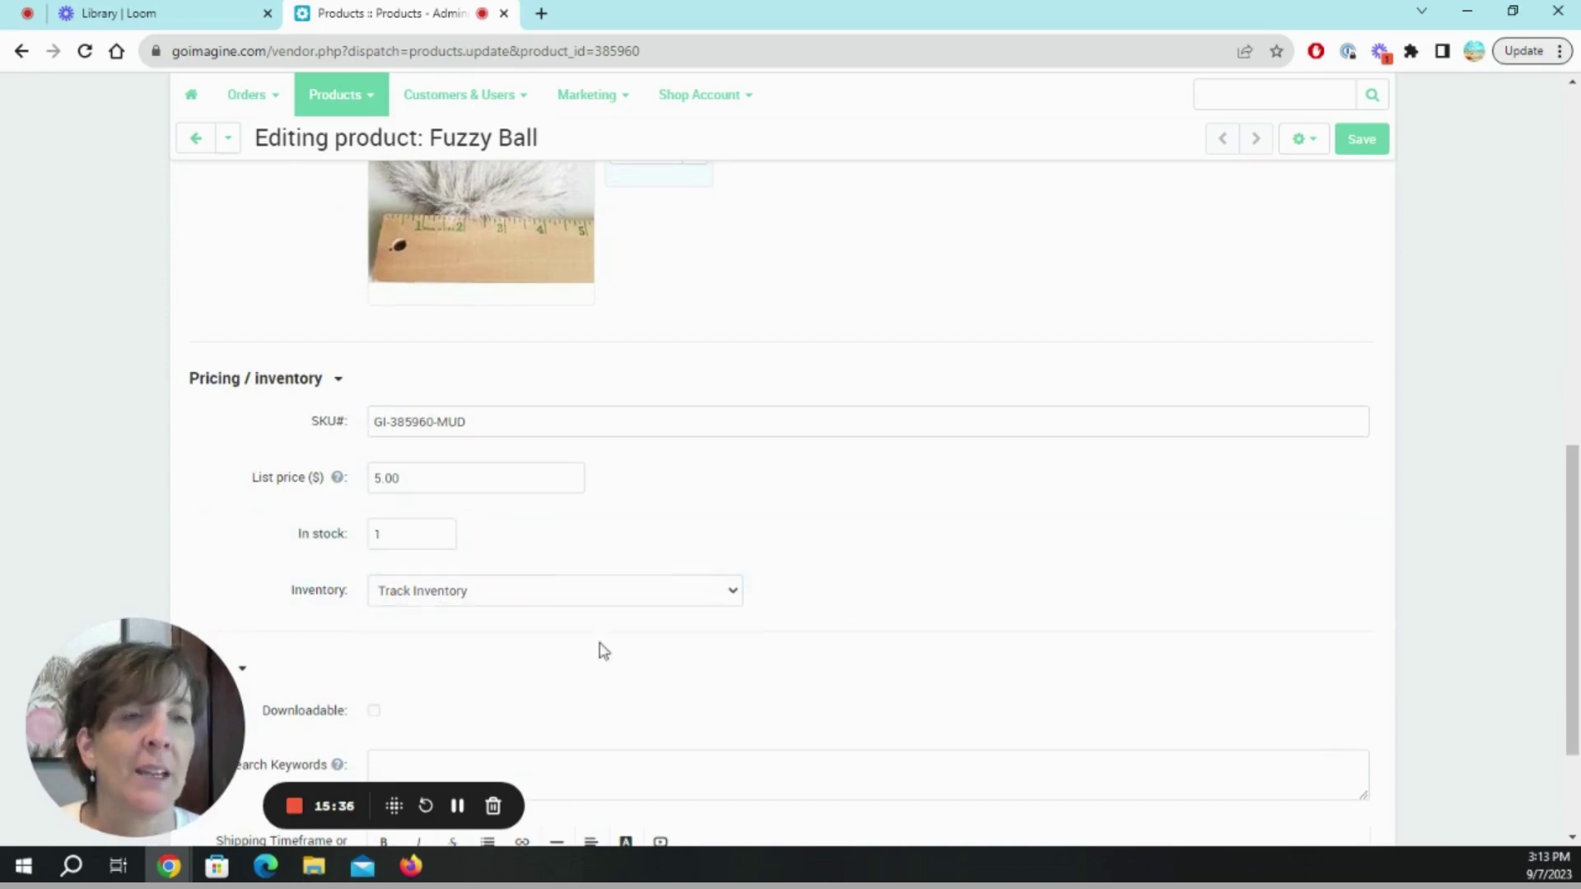
pyautogui.scroll(-2, 356, 624)
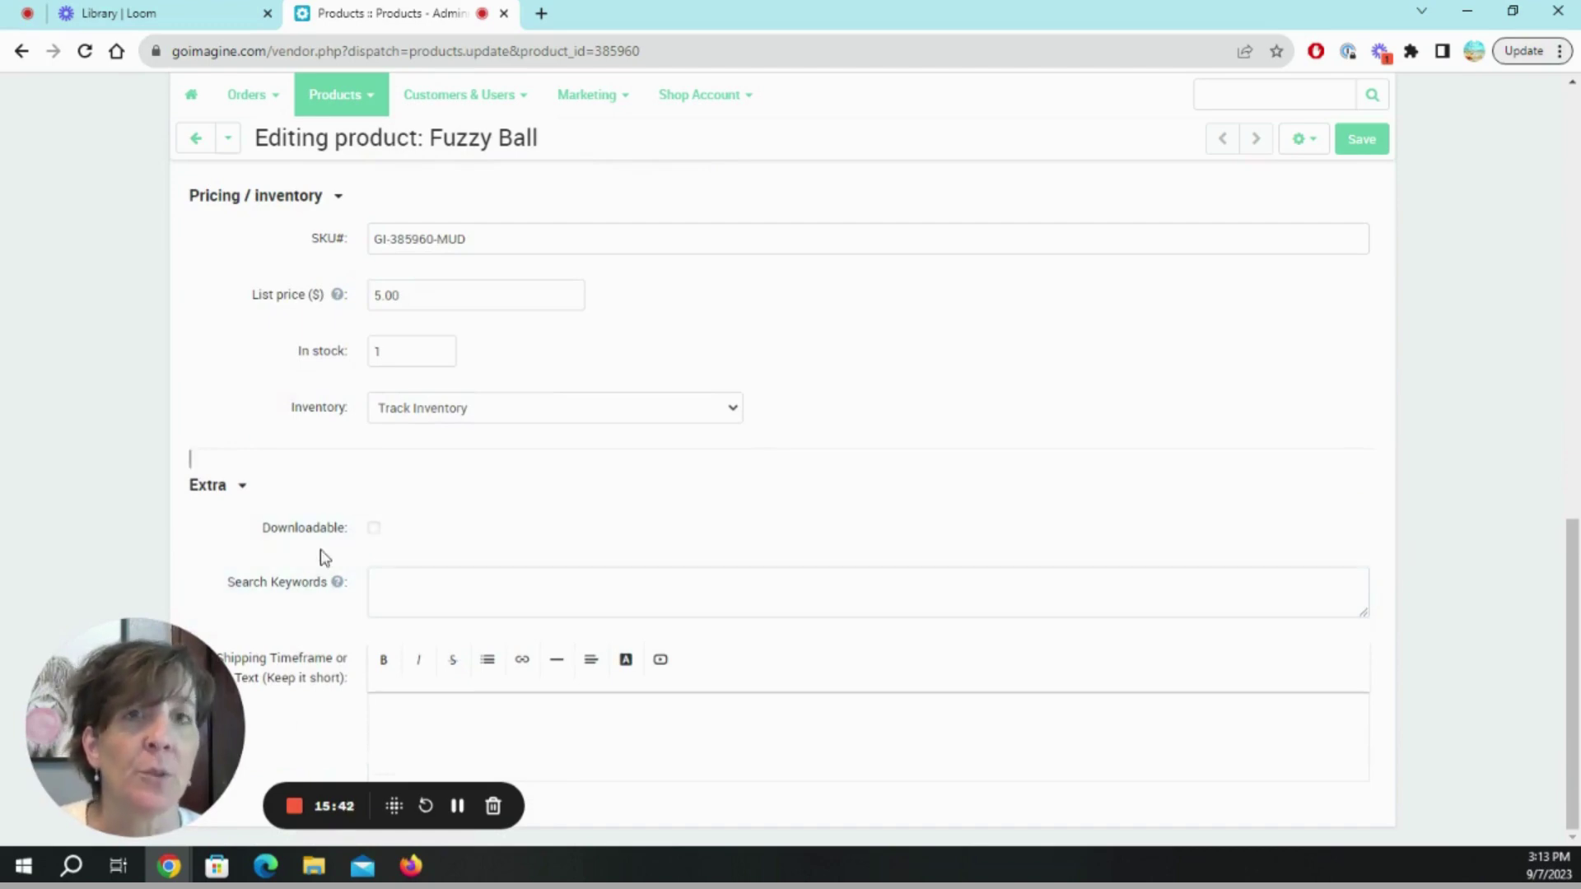
pyautogui.click(373, 531)
pyautogui.scroll(-1, 431, 634)
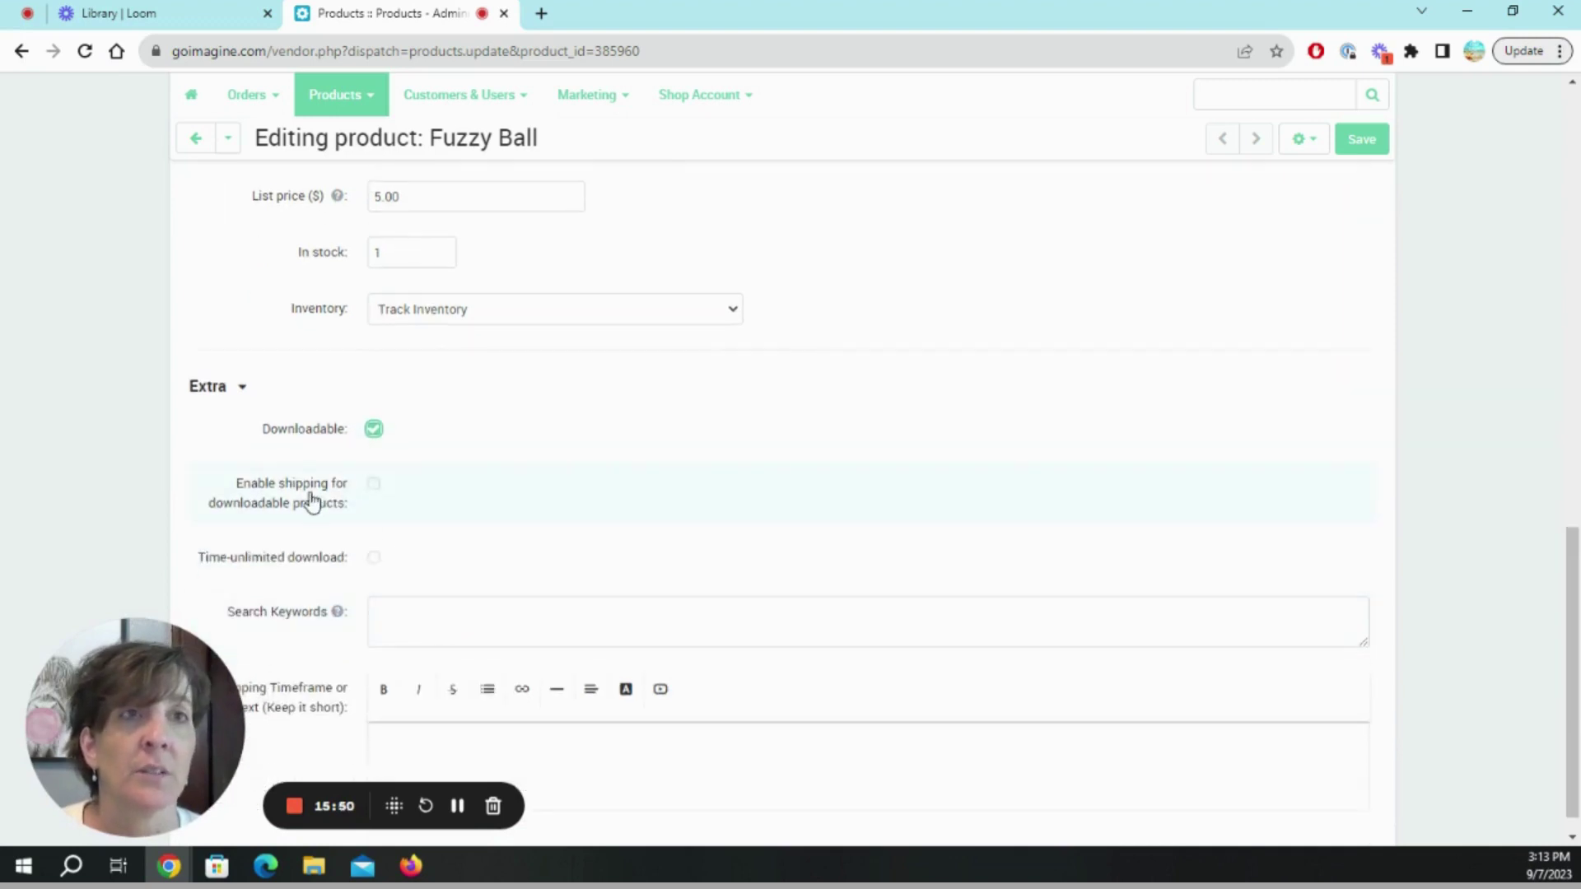
pyautogui.click(377, 431)
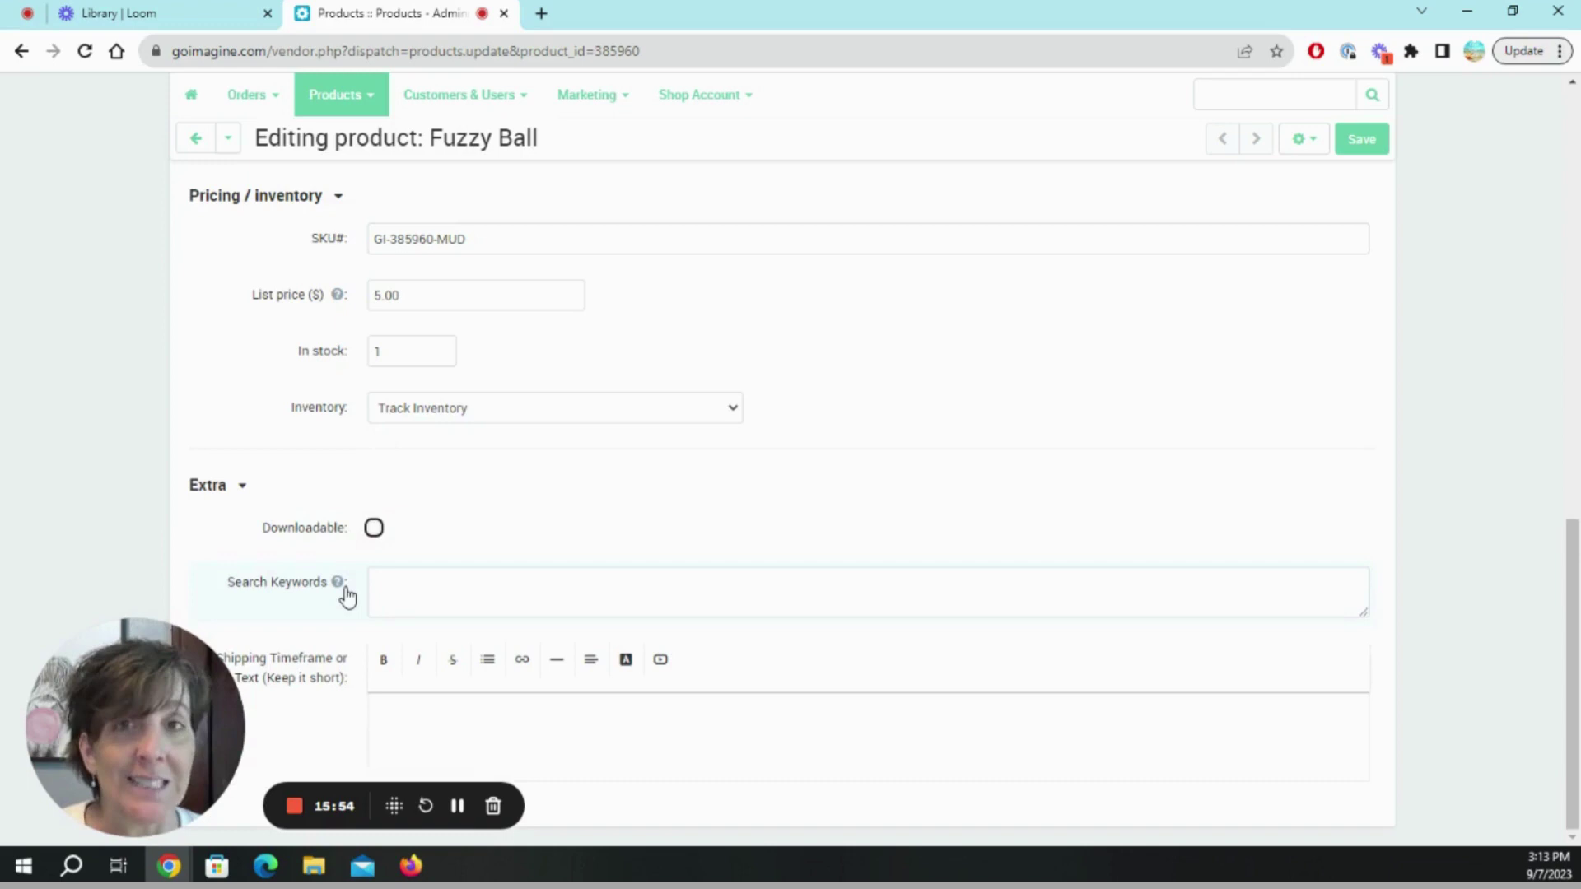
# Add fur and hat search keywords and the shipping note '2-3 days to get to post office.'.
pyautogui.click(399, 585)
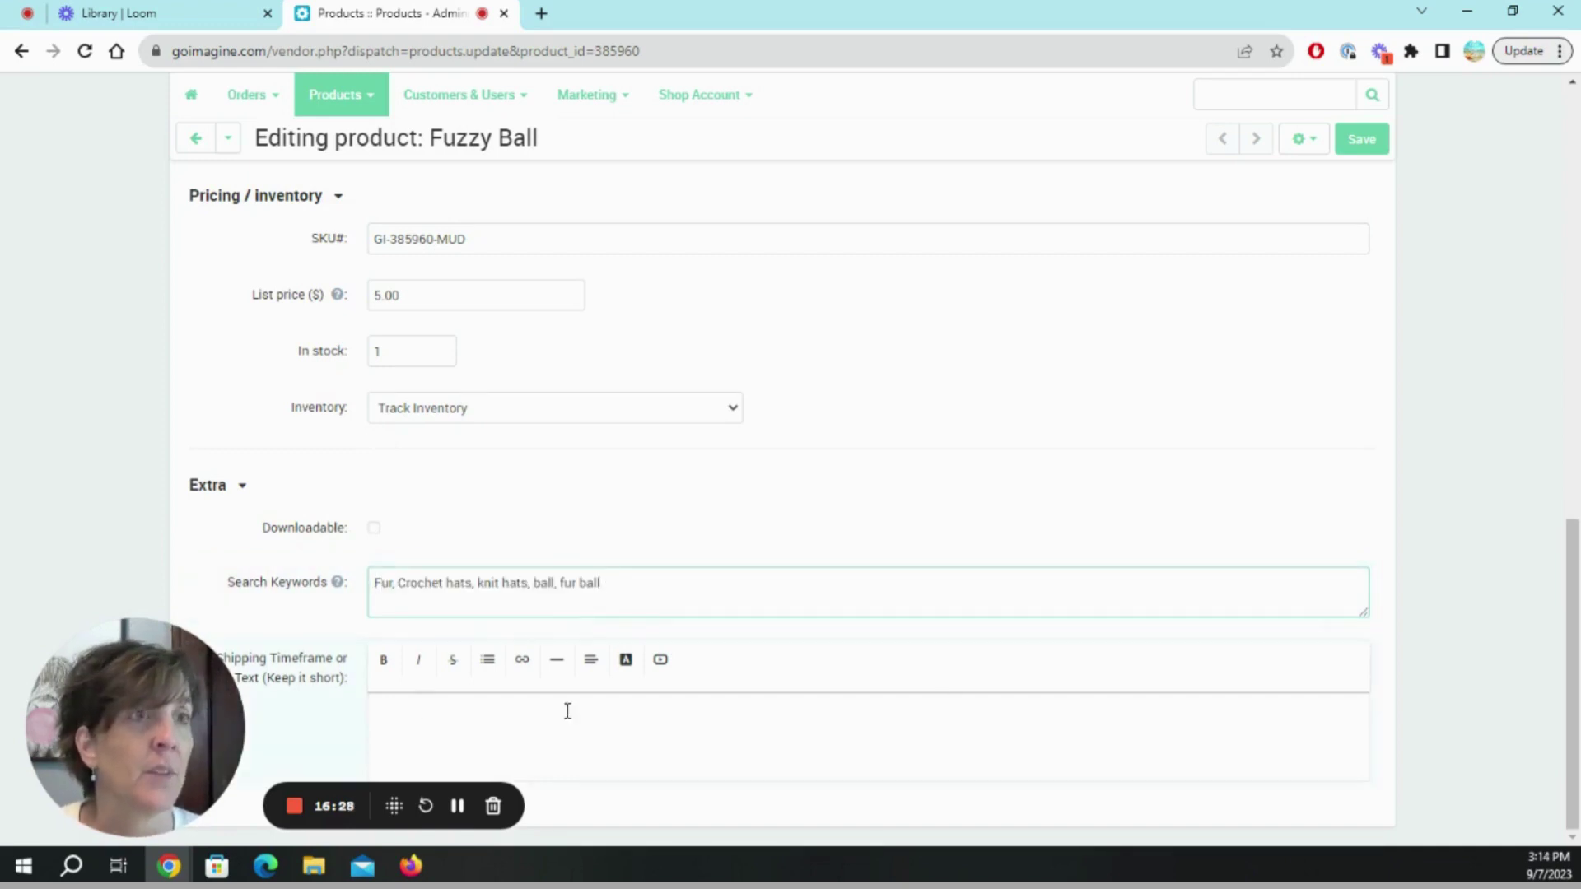
pyautogui.click(430, 710)
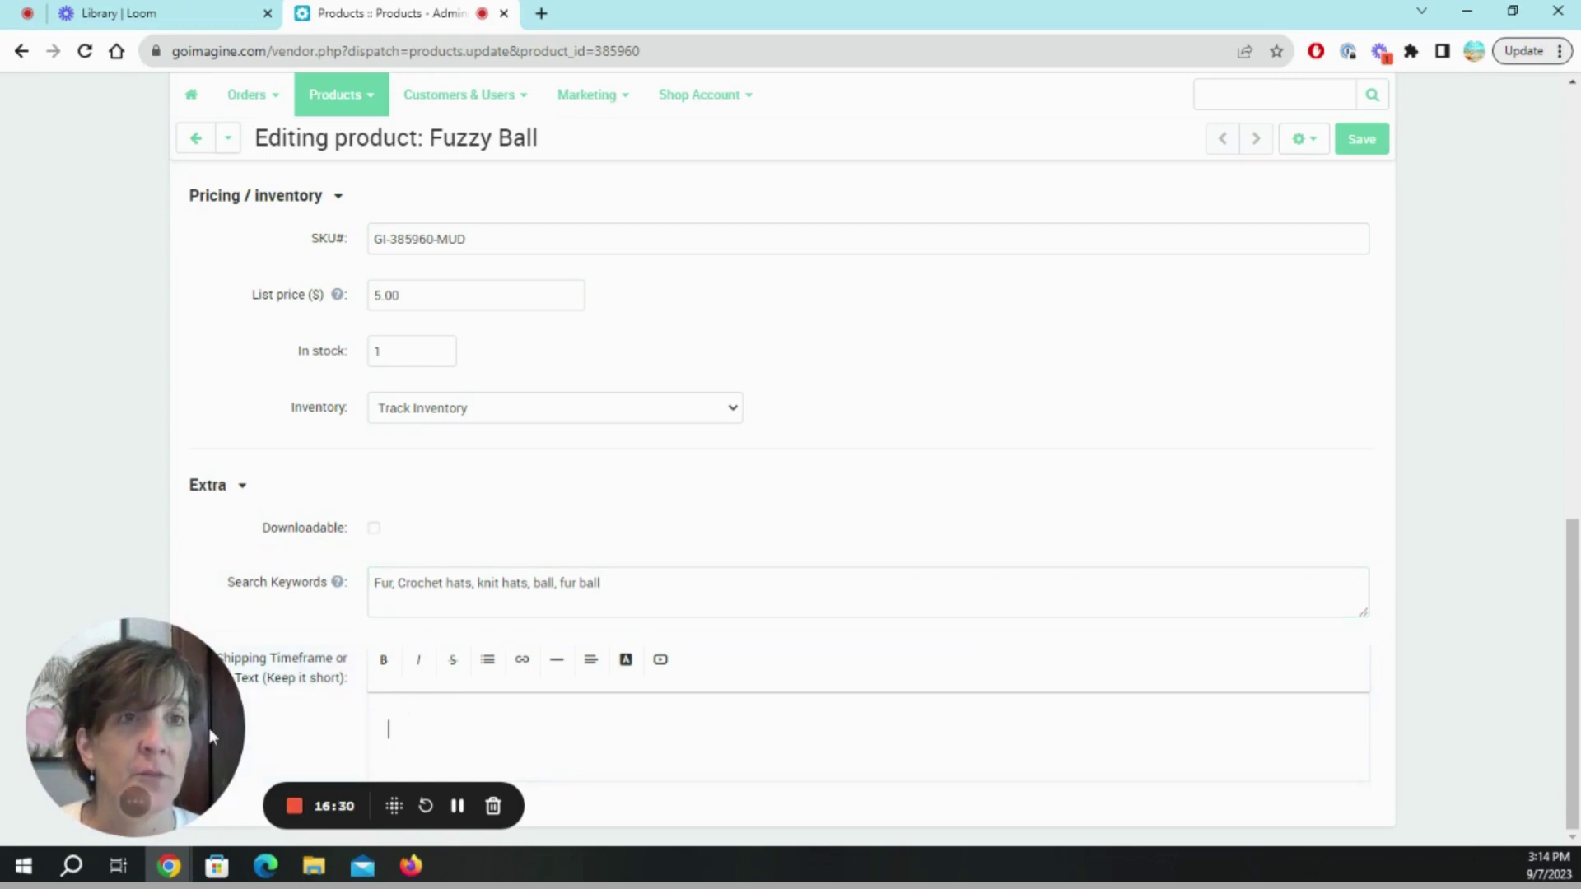
pyautogui.moveTo(209, 727); pyautogui.dragTo(1079, 753)
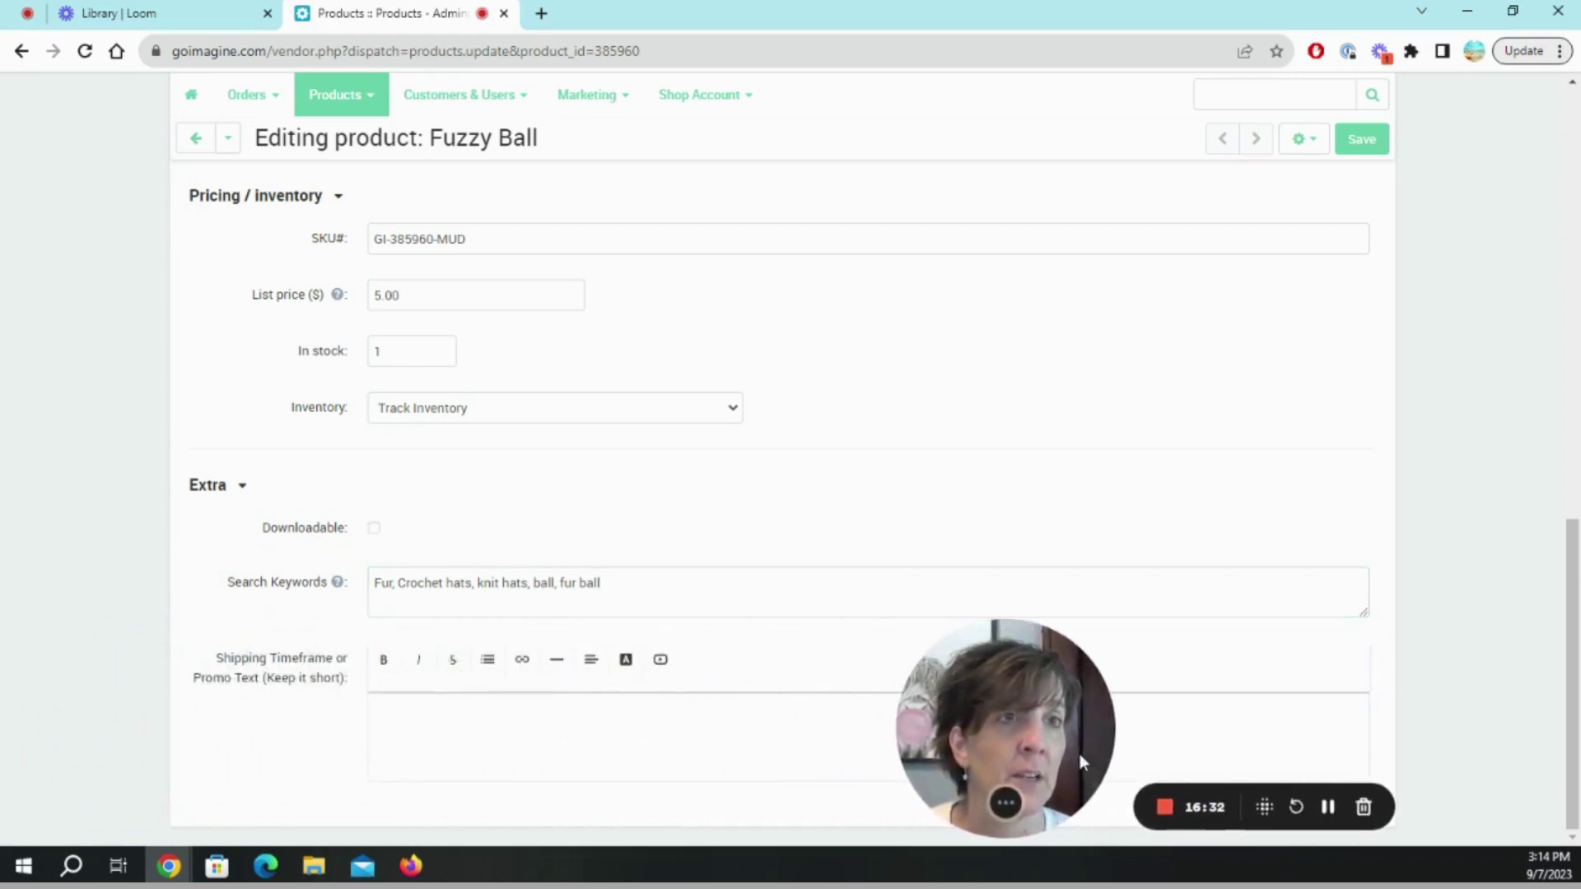
pyautogui.click(379, 714)
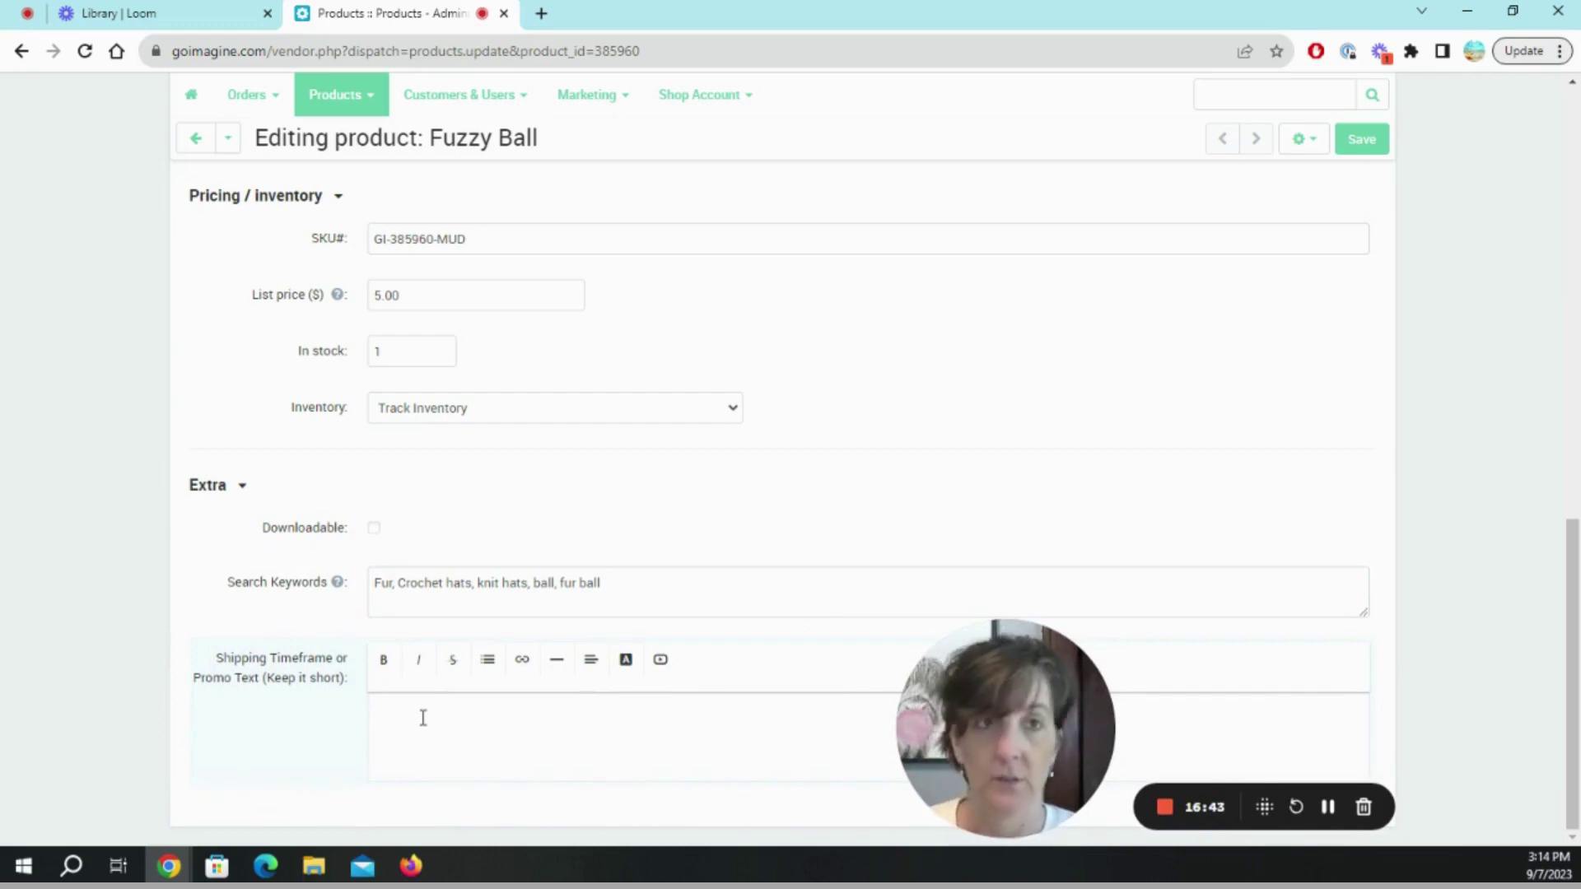
pyautogui.write('2')
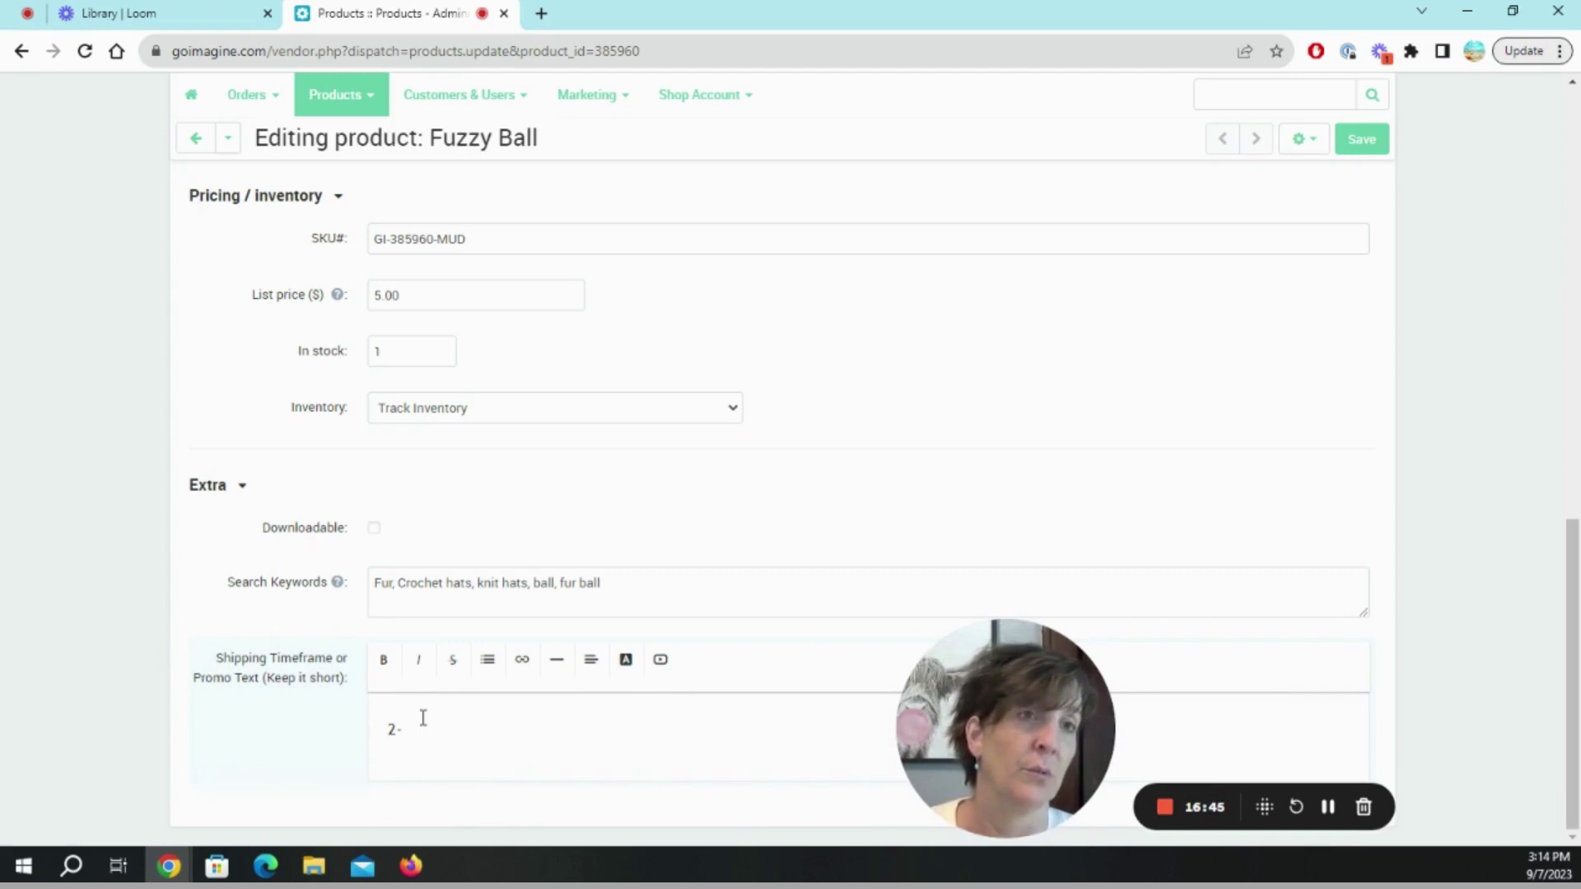
pyautogui.write('-3 days')
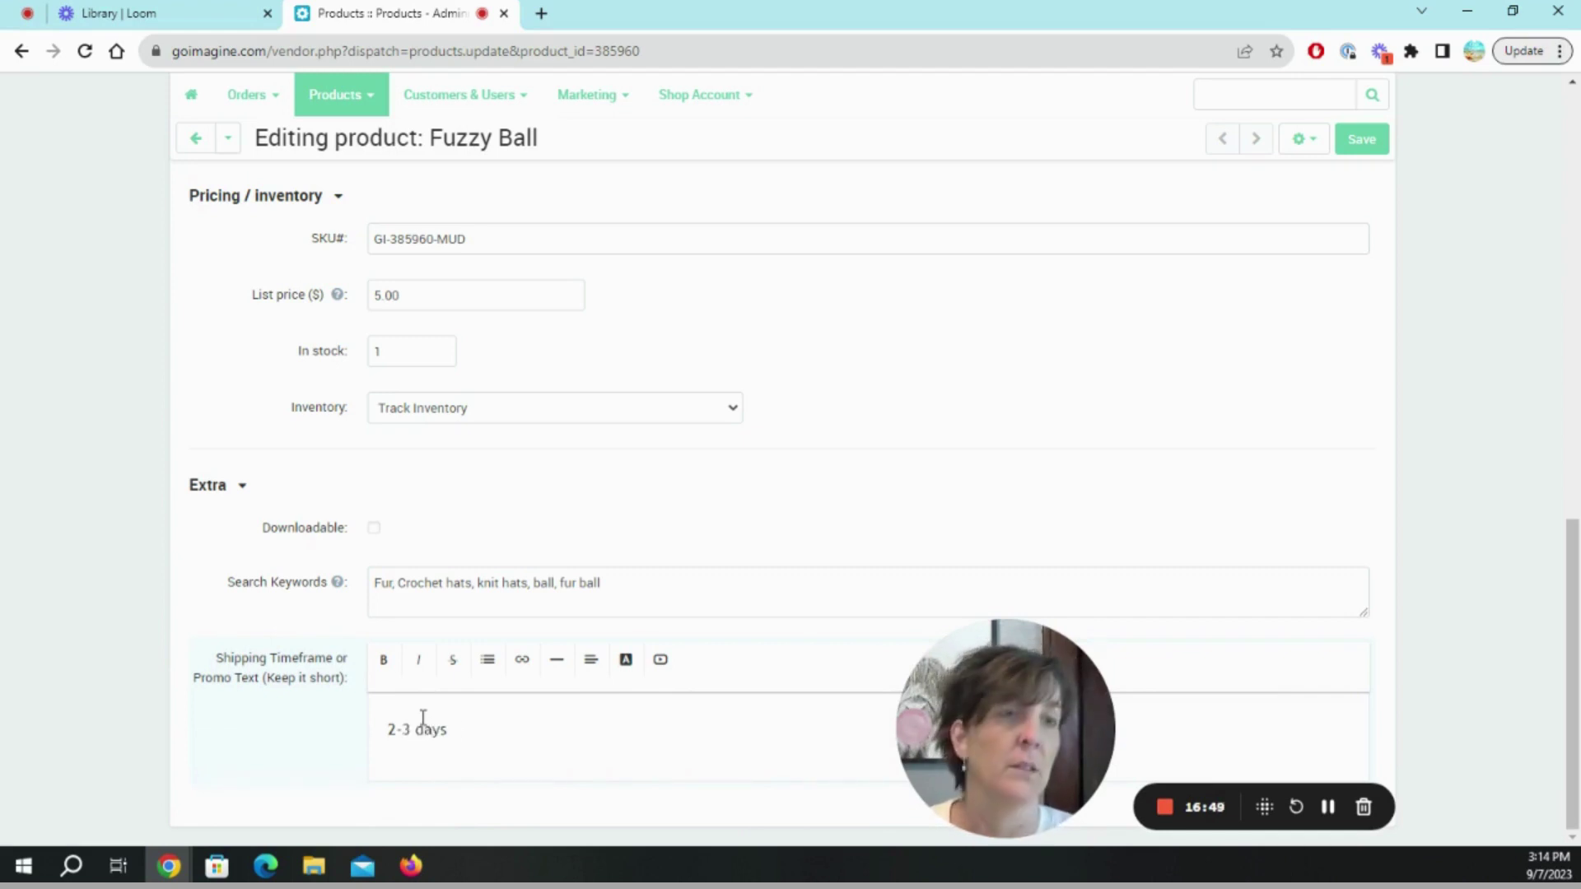
pyautogui.write(' to get to po')
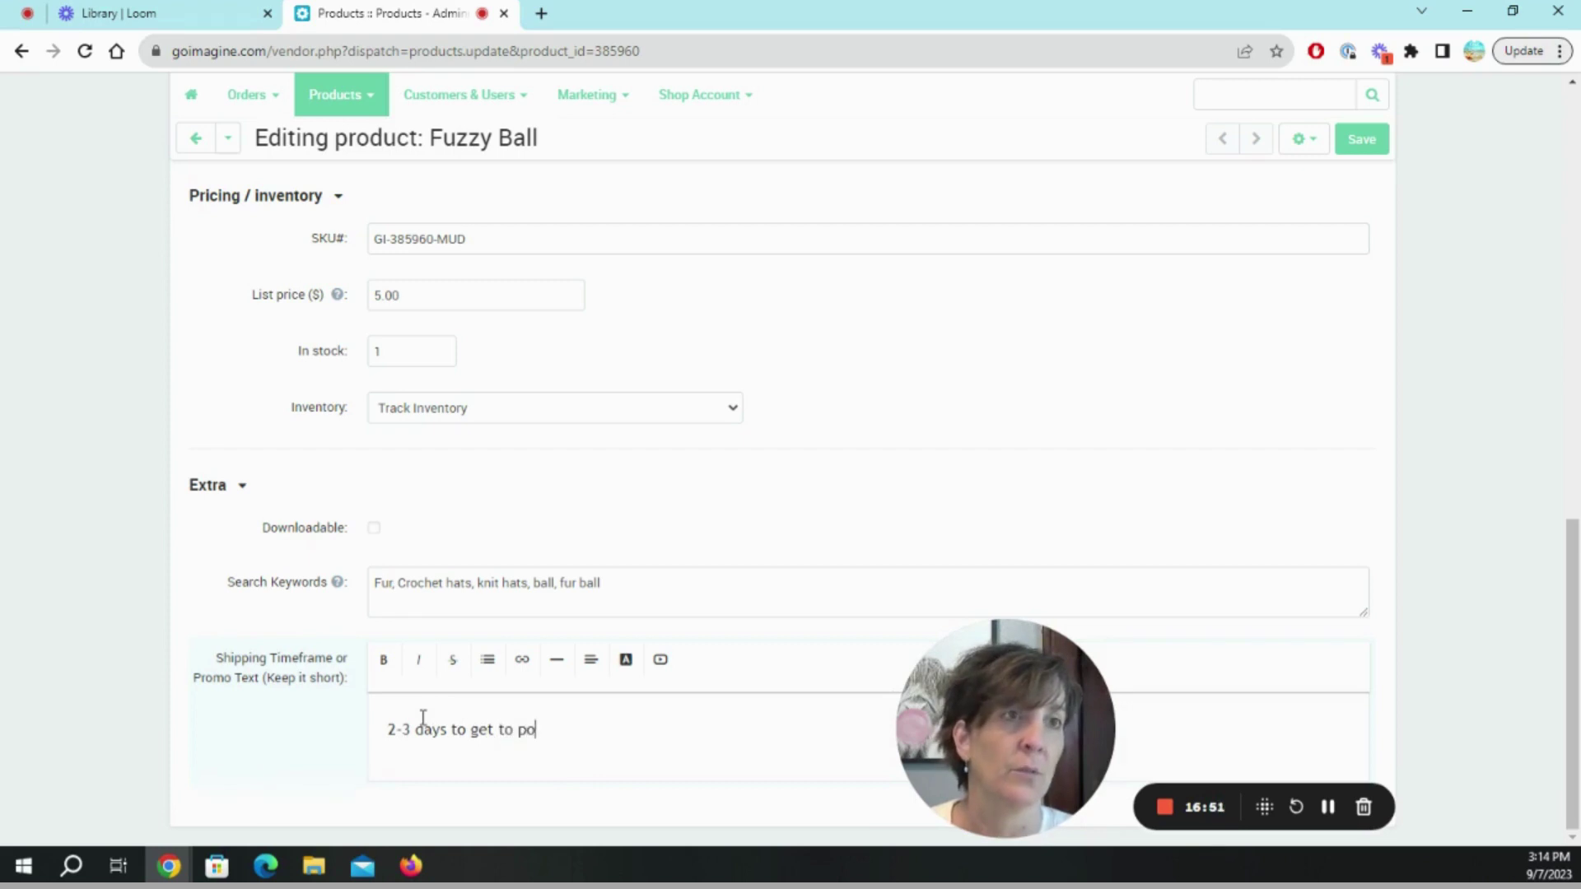
pyautogui.write('st office.')
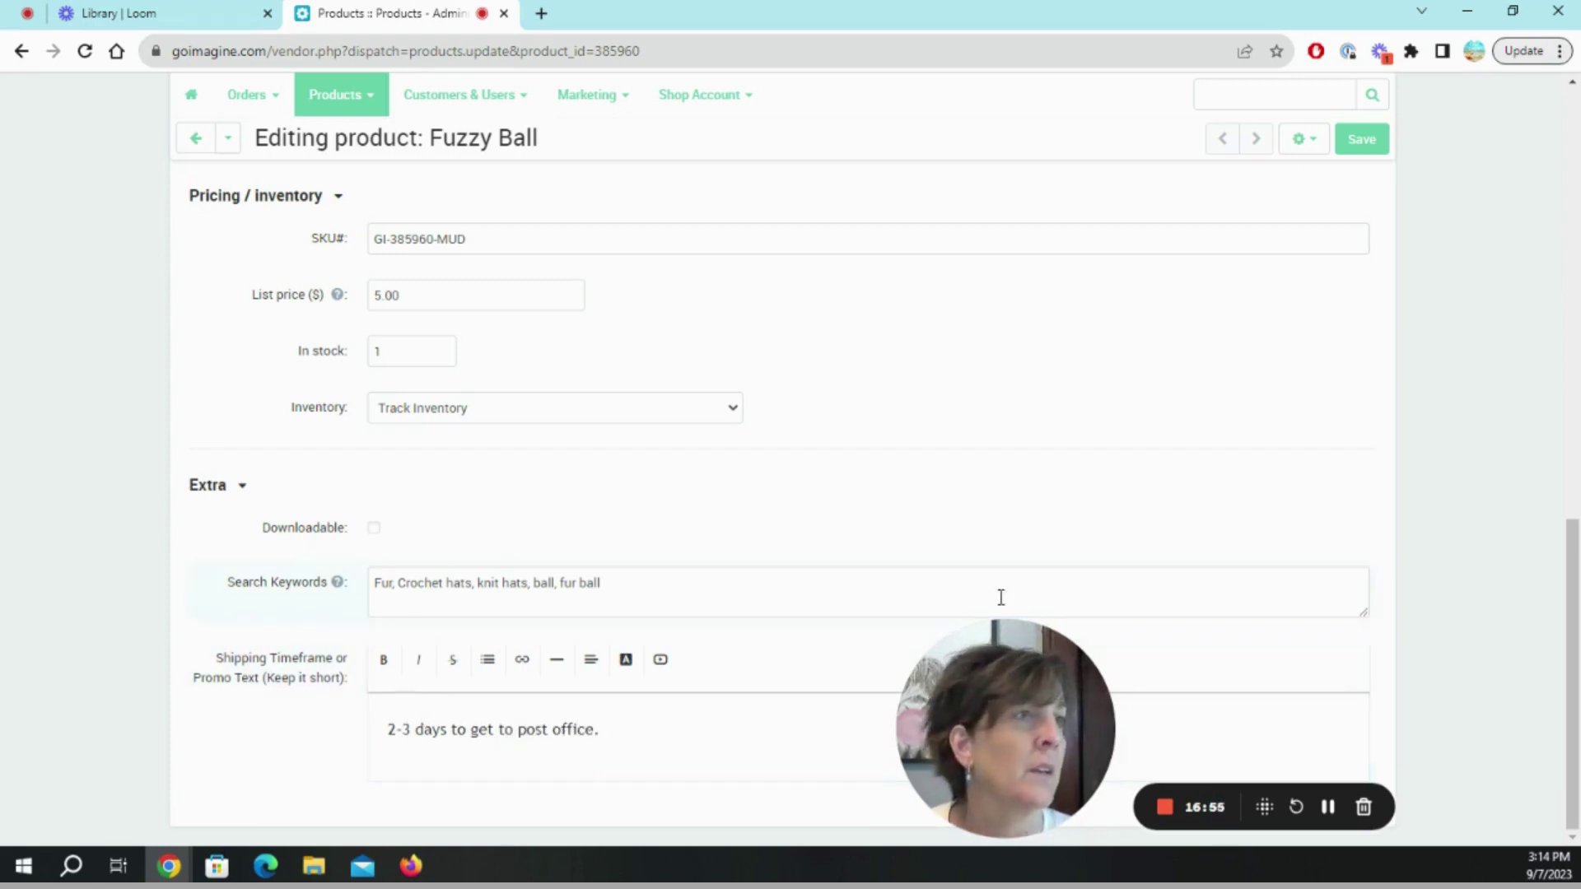
pyautogui.moveTo(992, 672); pyautogui.dragTo(124, 686)
pyautogui.scroll(7, 922, 603)
# Enter 'By hand' in How it's Made and attach 20230713_144412.jpg as the first extra image.
pyautogui.scroll(5, 922, 603)
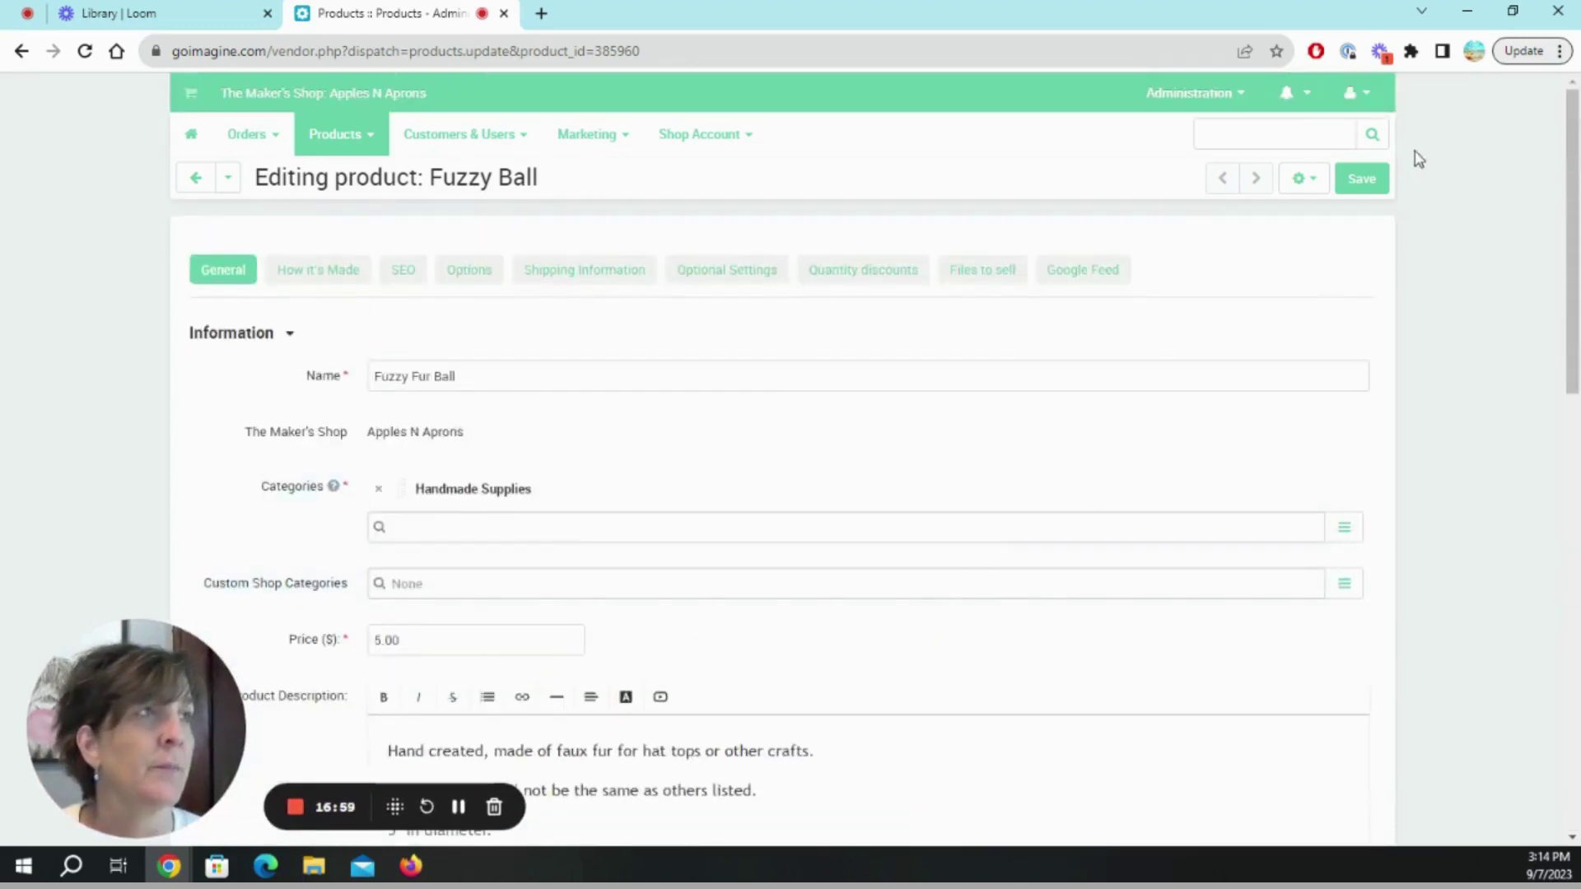
pyautogui.click(284, 271)
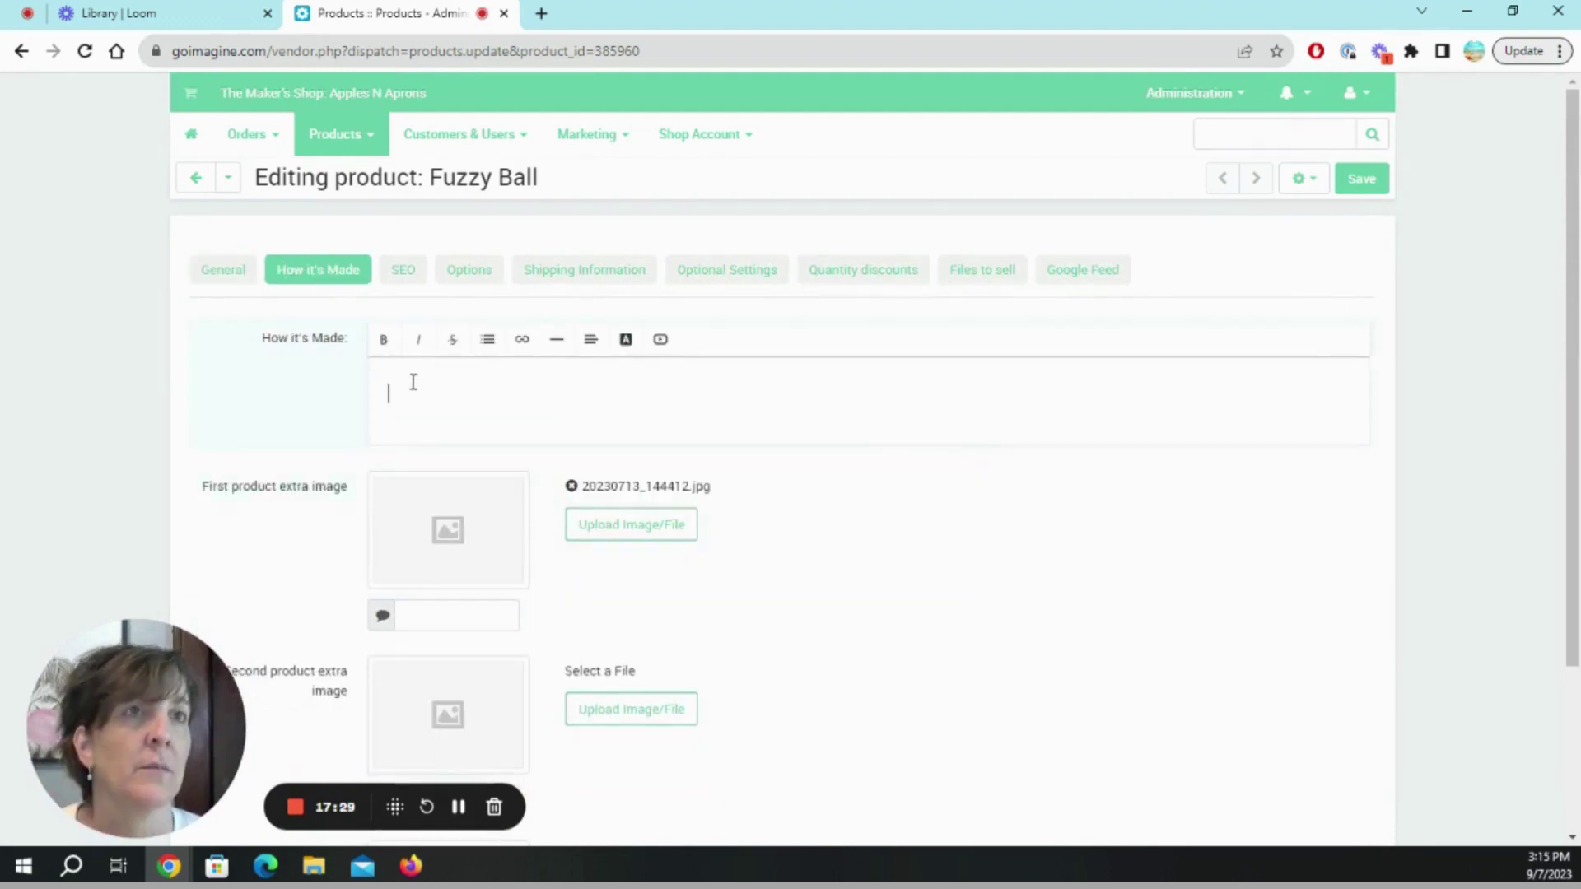
pyautogui.scroll(-1, 879, 651)
pyautogui.scroll(-1, 878, 650)
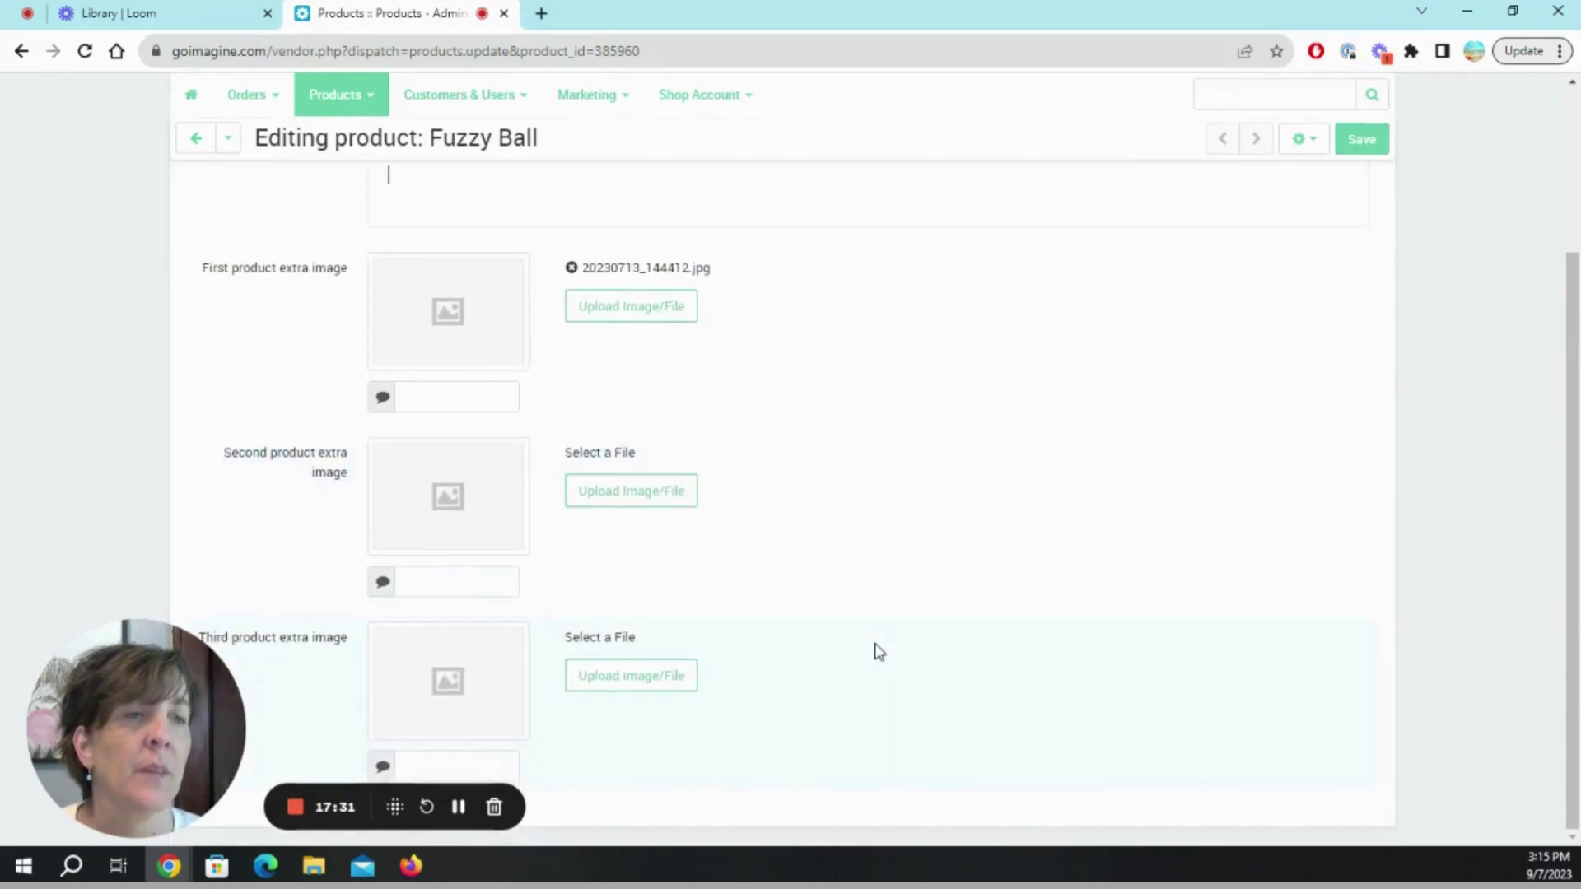
pyautogui.scroll(1, 848, 650)
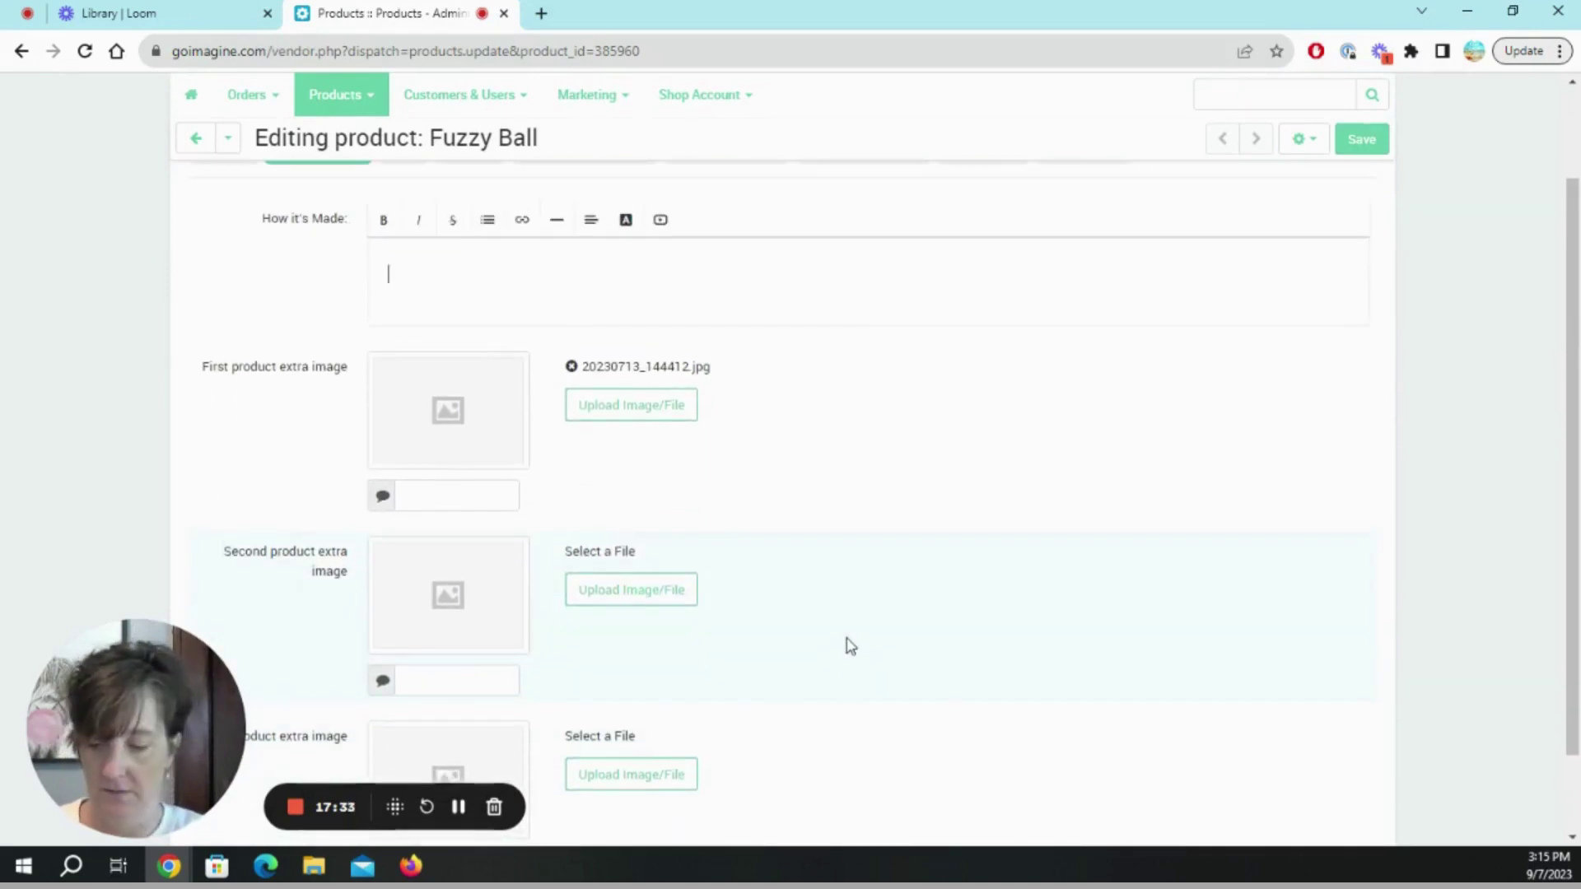
pyautogui.write('By hand')
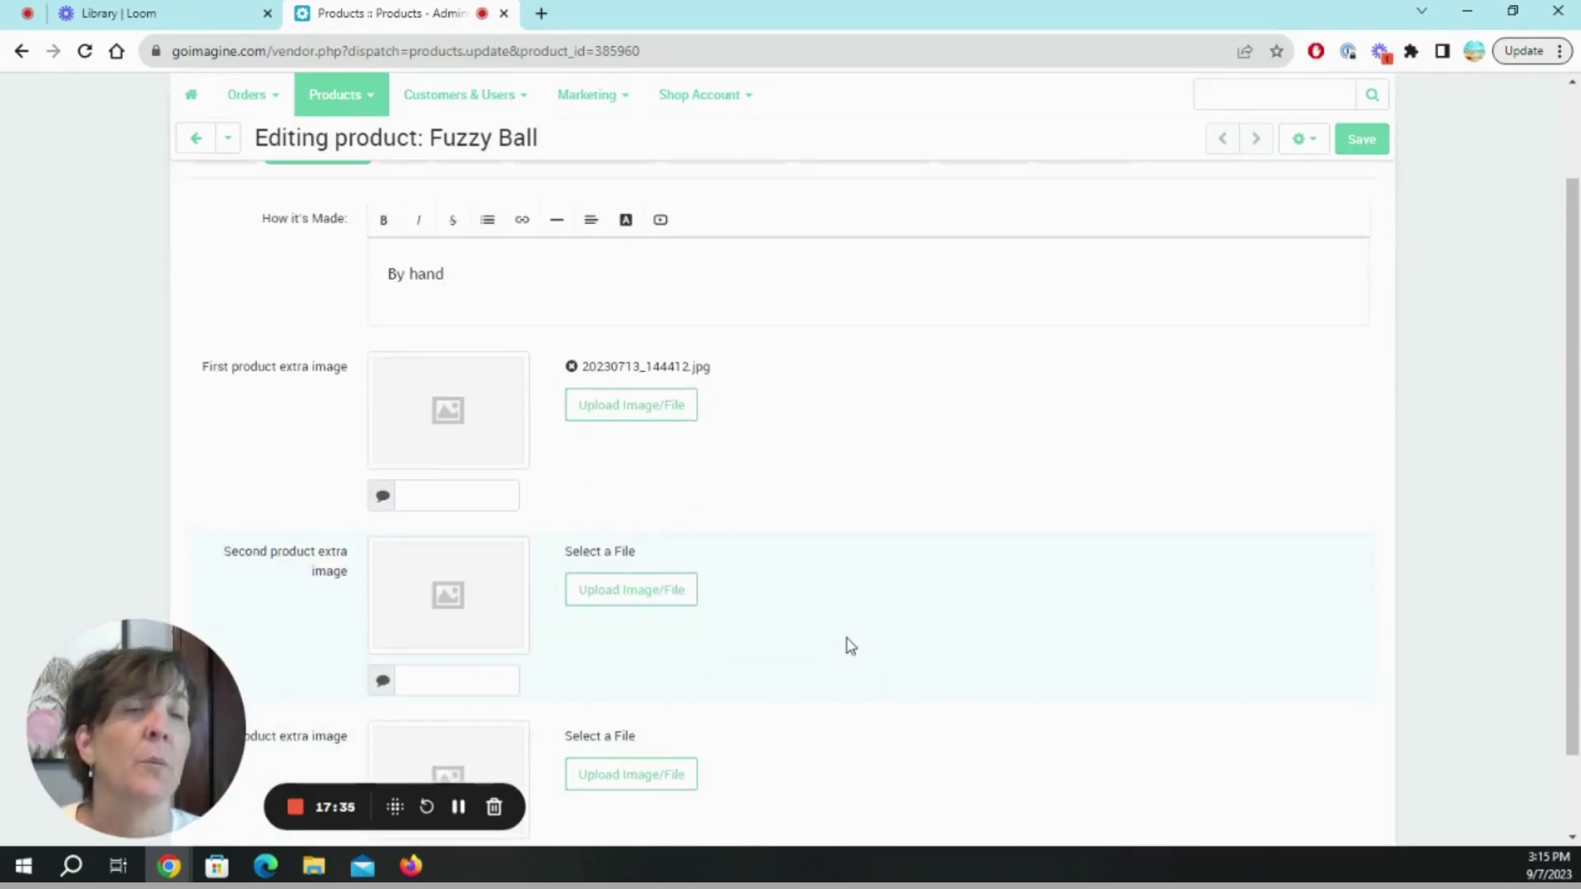
pyautogui.scroll(-1, 839, 539)
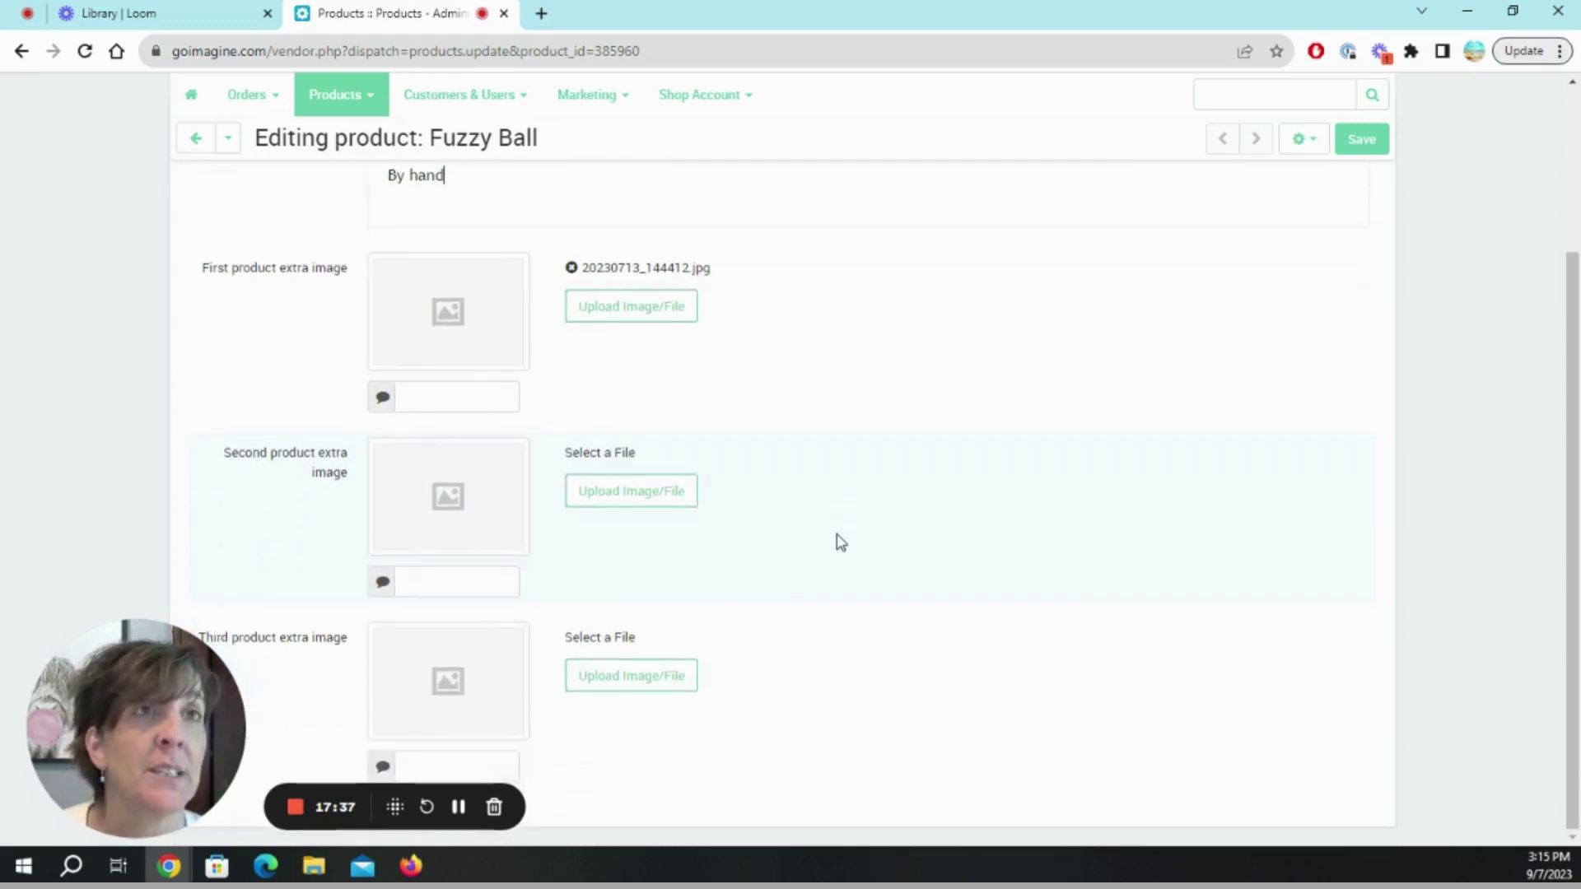
pyautogui.scroll(2, 825, 508)
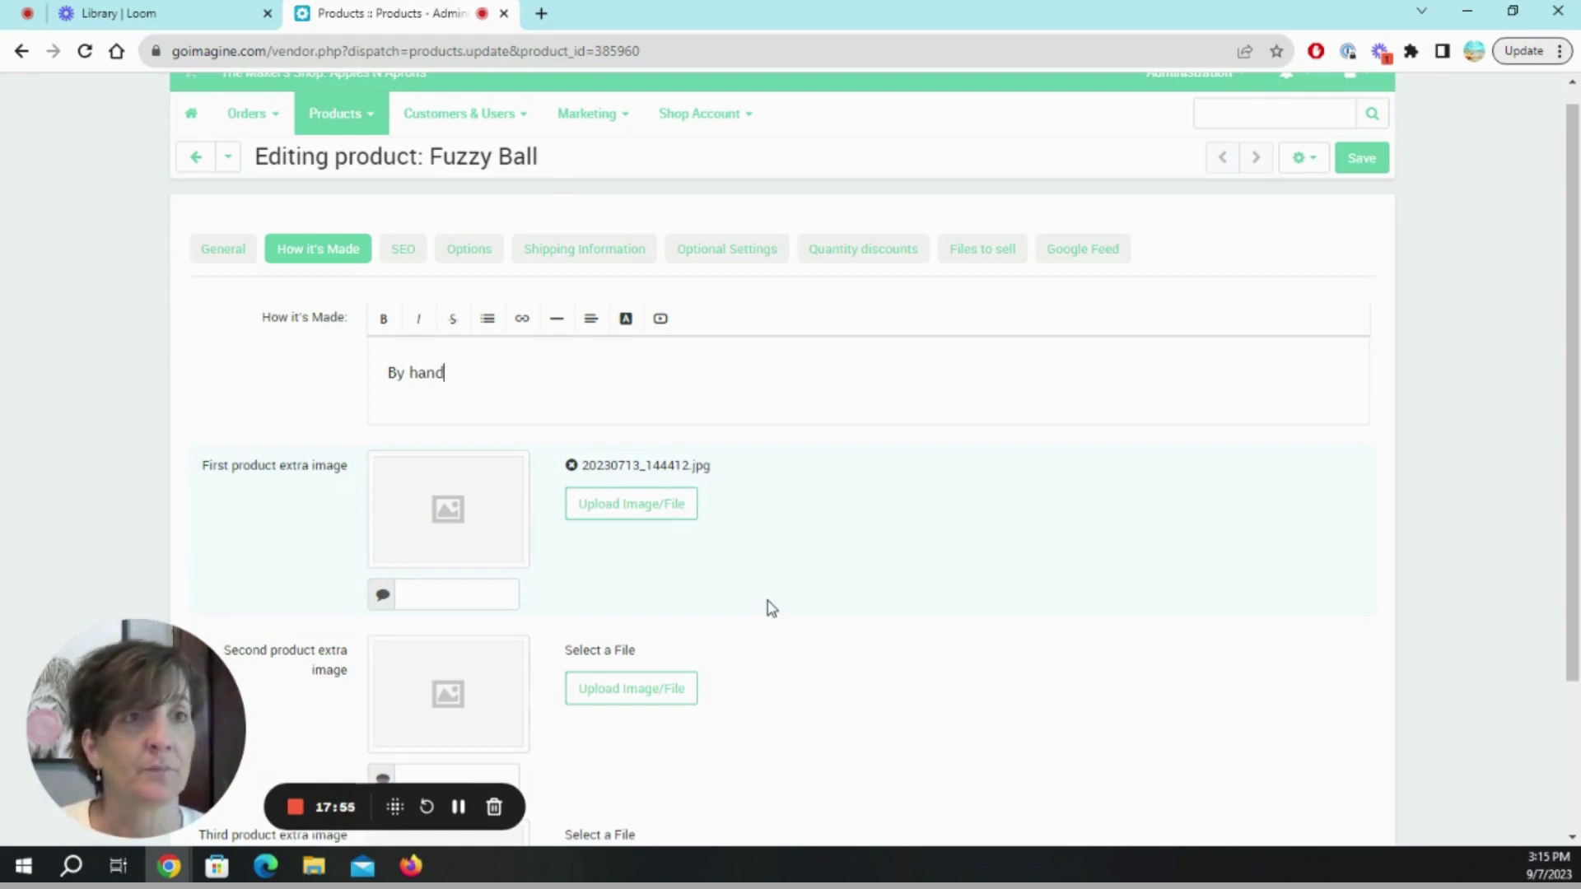
pyautogui.scroll(-2, 769, 607)
pyautogui.scroll(3, 770, 607)
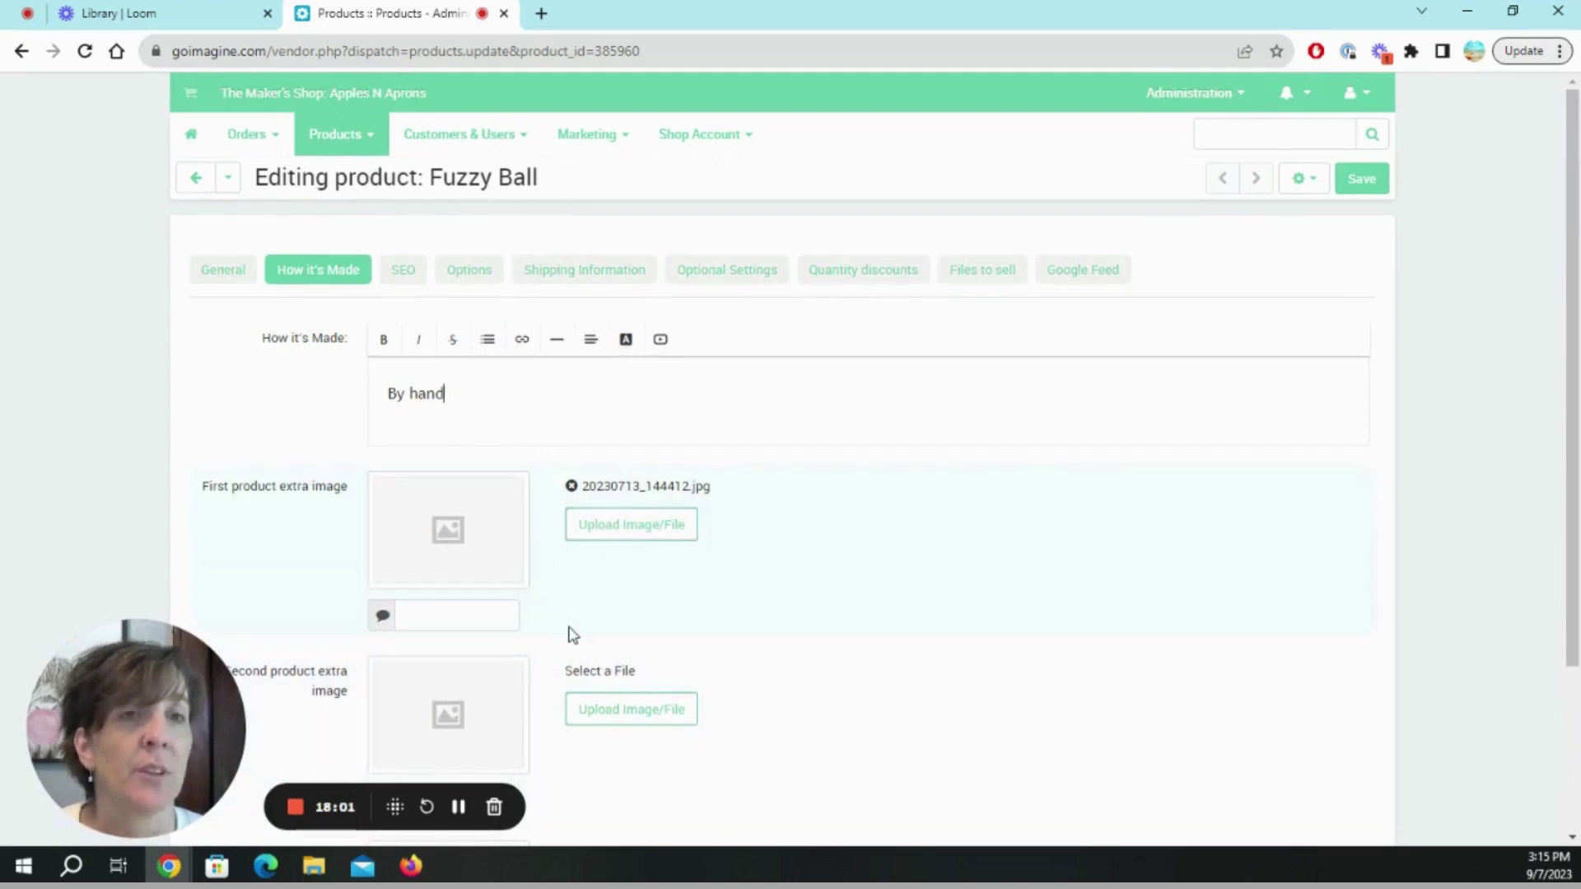
pyautogui.scroll(-2, 571, 635)
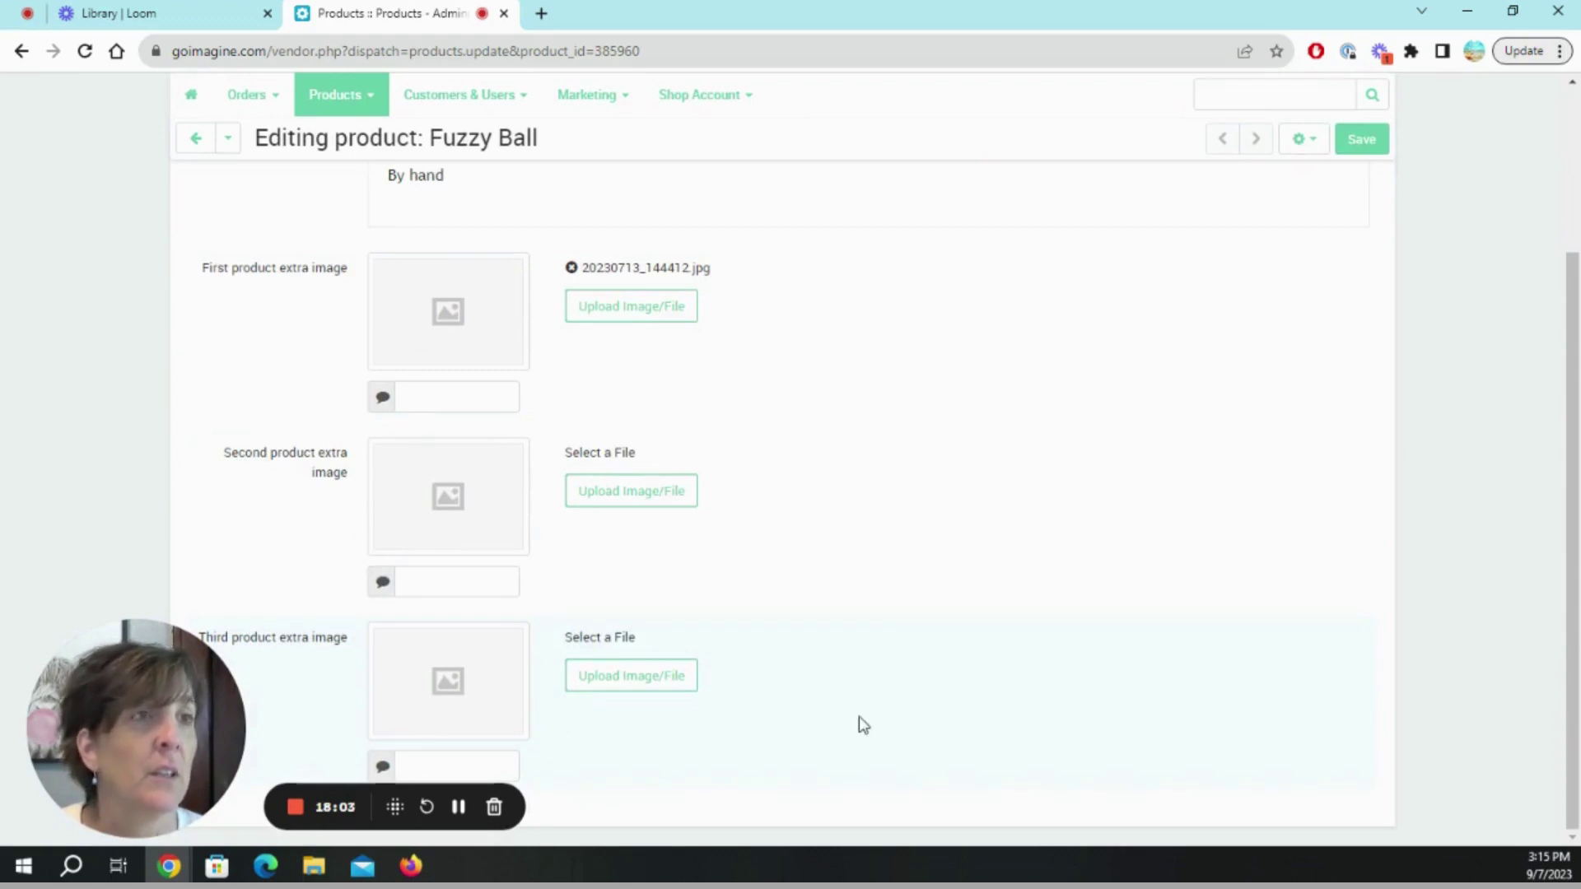
# Enter 'Hat Top Fur Ball' as the SEO custom H1 tag, leaving the meta fields empty.
pyautogui.scroll(2, 736, 333)
pyautogui.click(407, 272)
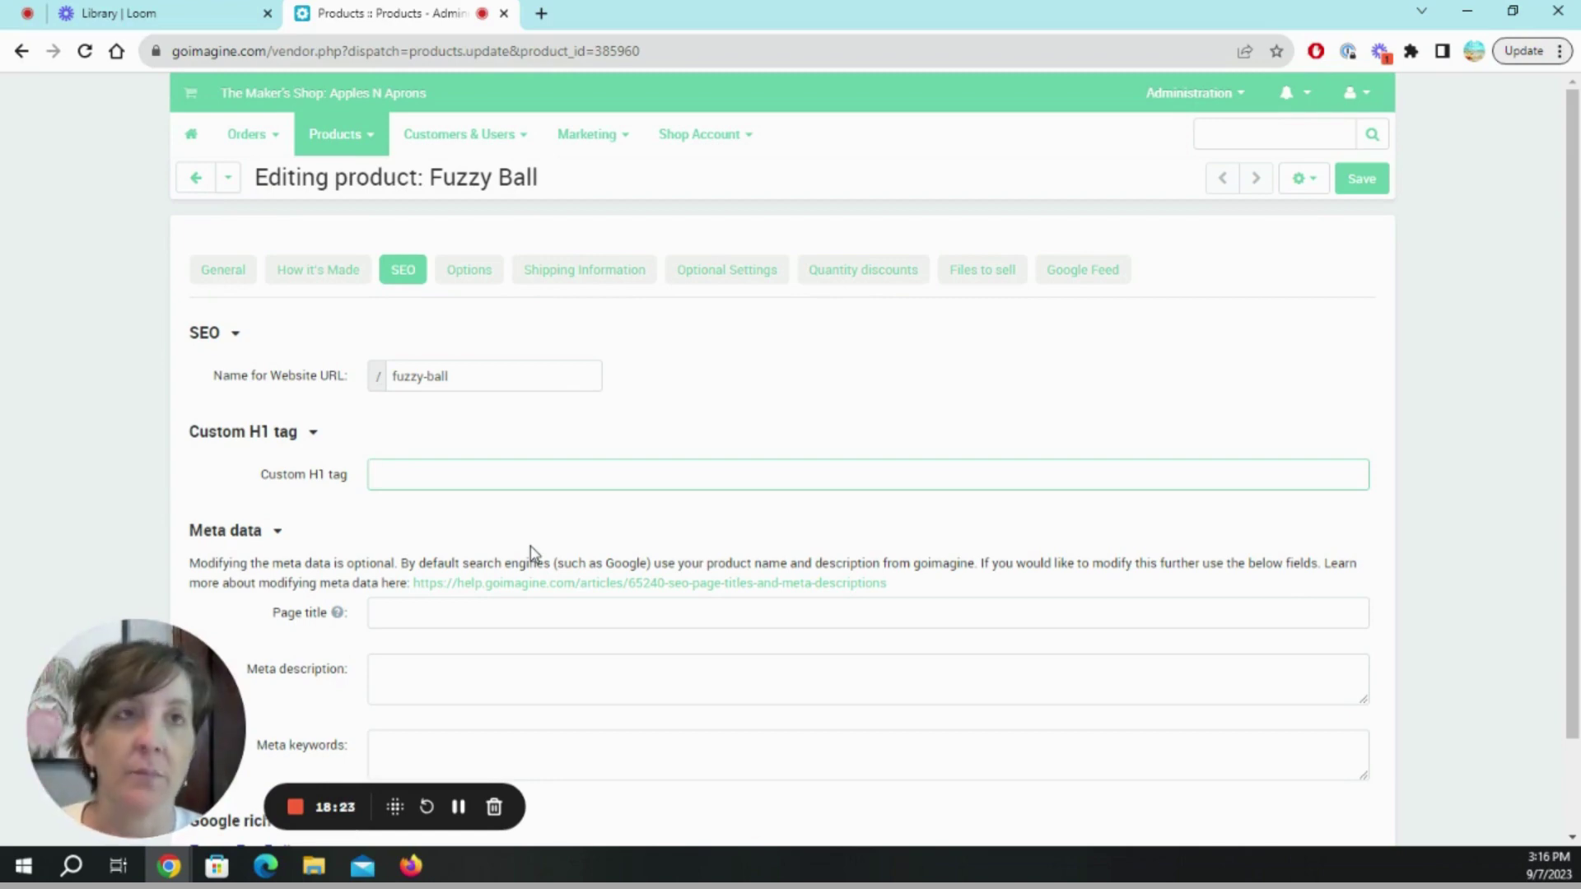
pyautogui.write('Ha')
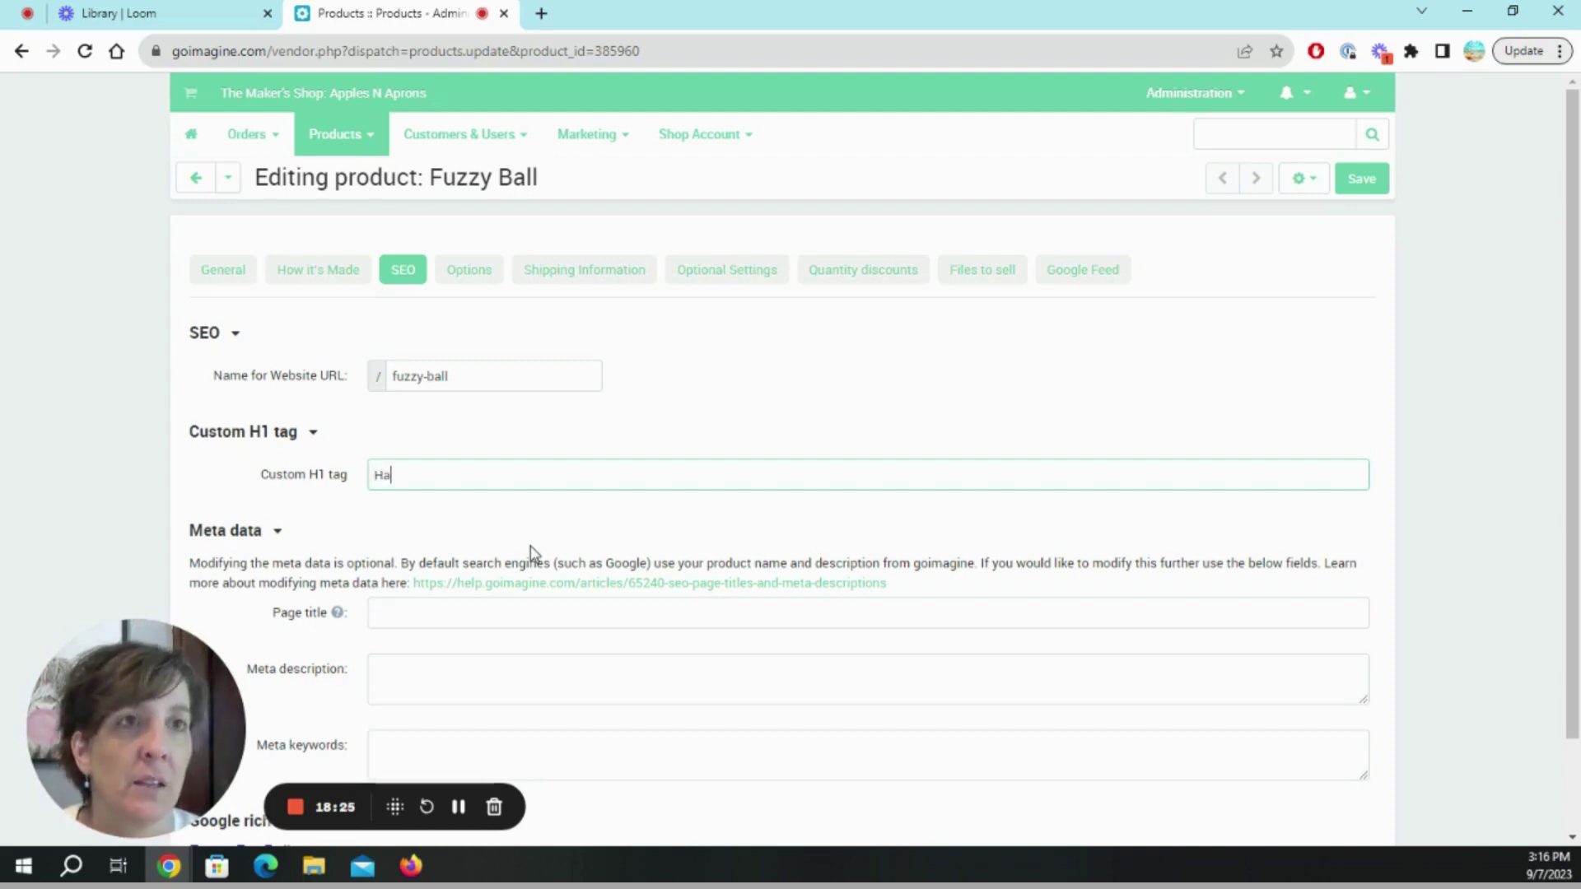
pyautogui.write('t Top Fur')
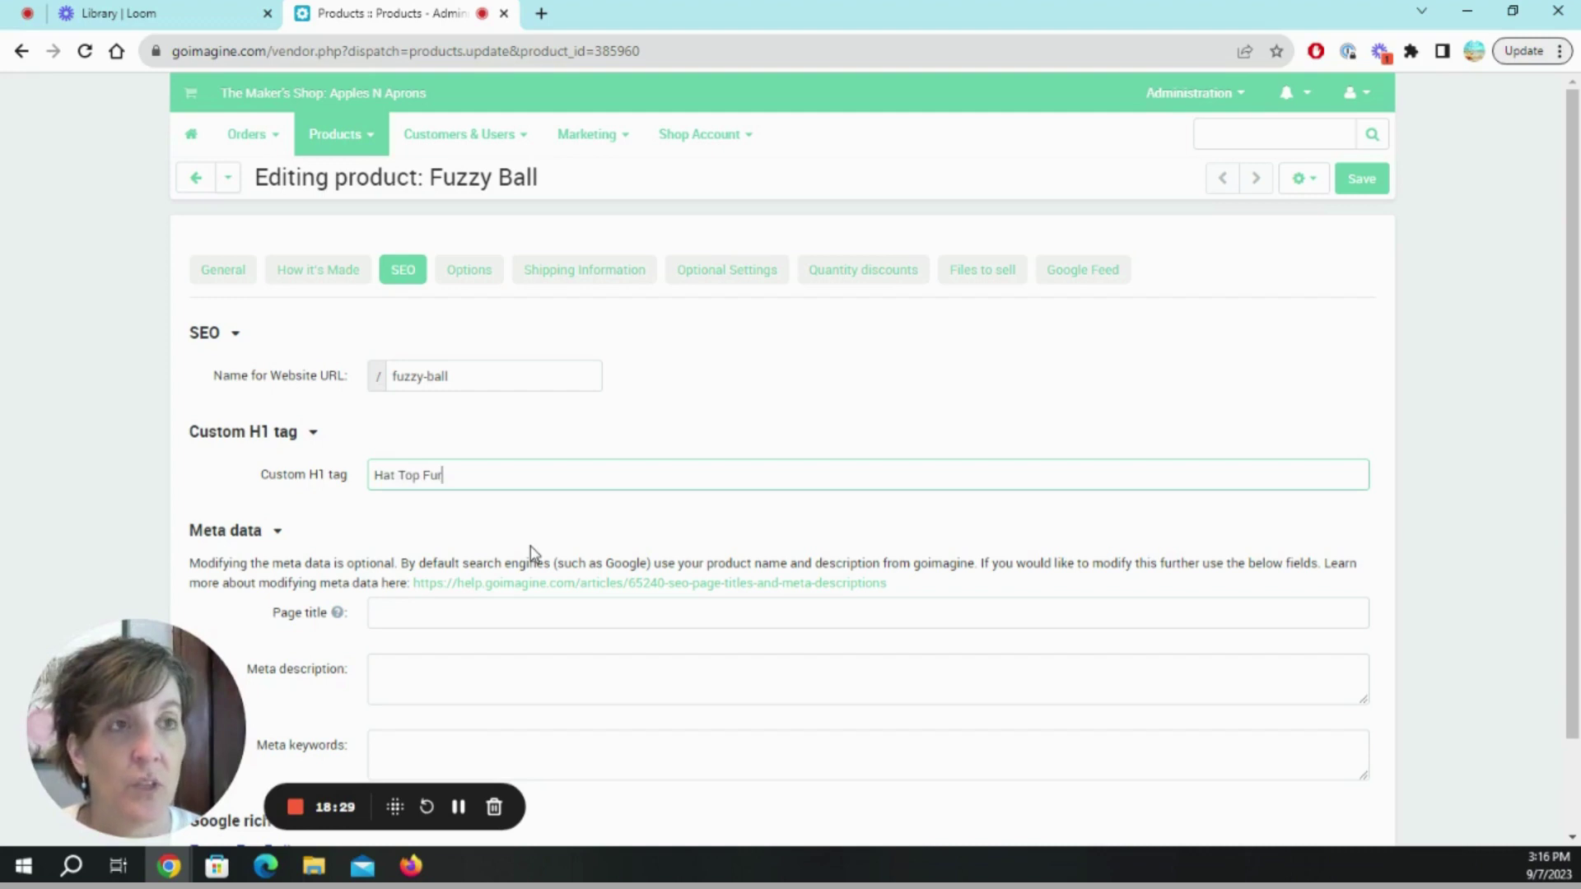
pyautogui.write(' Ball')
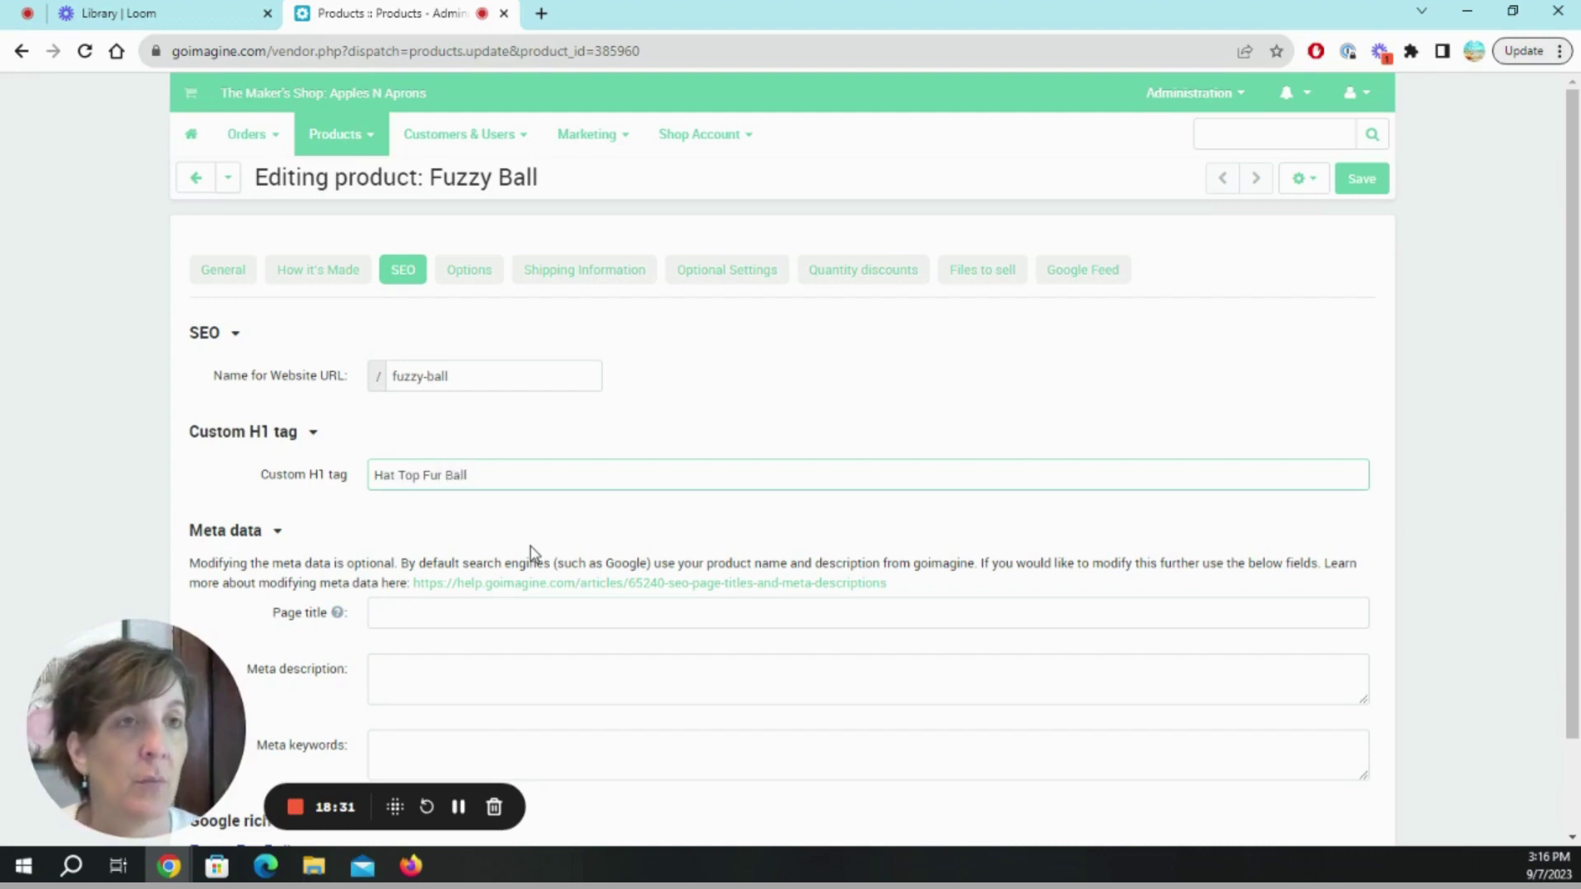
pyautogui.scroll(-2, 530, 552)
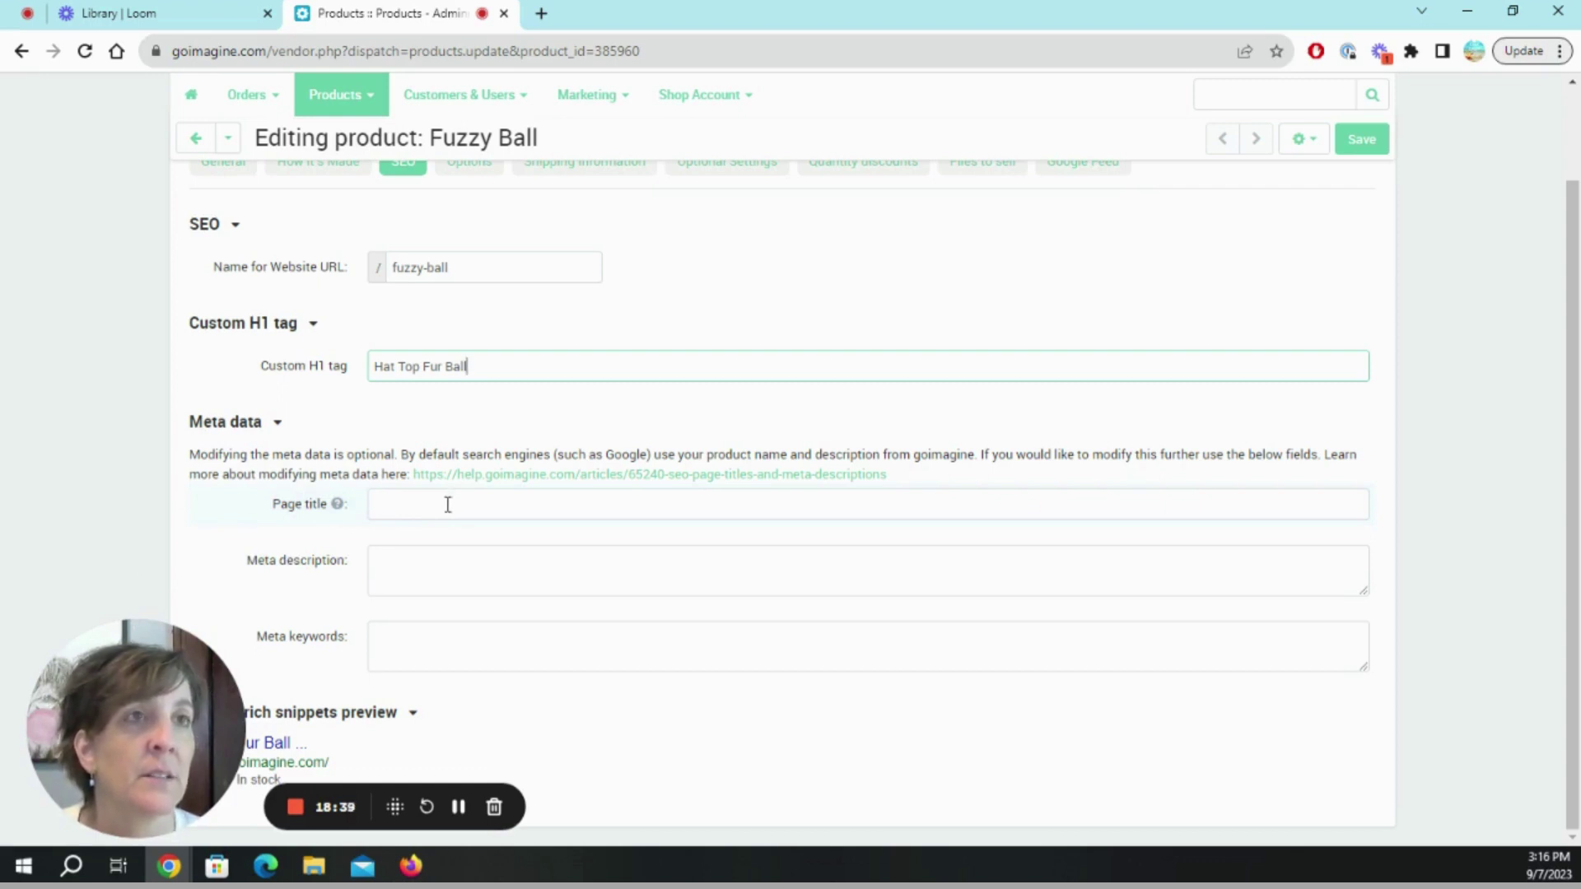
pyautogui.moveTo(339, 509)
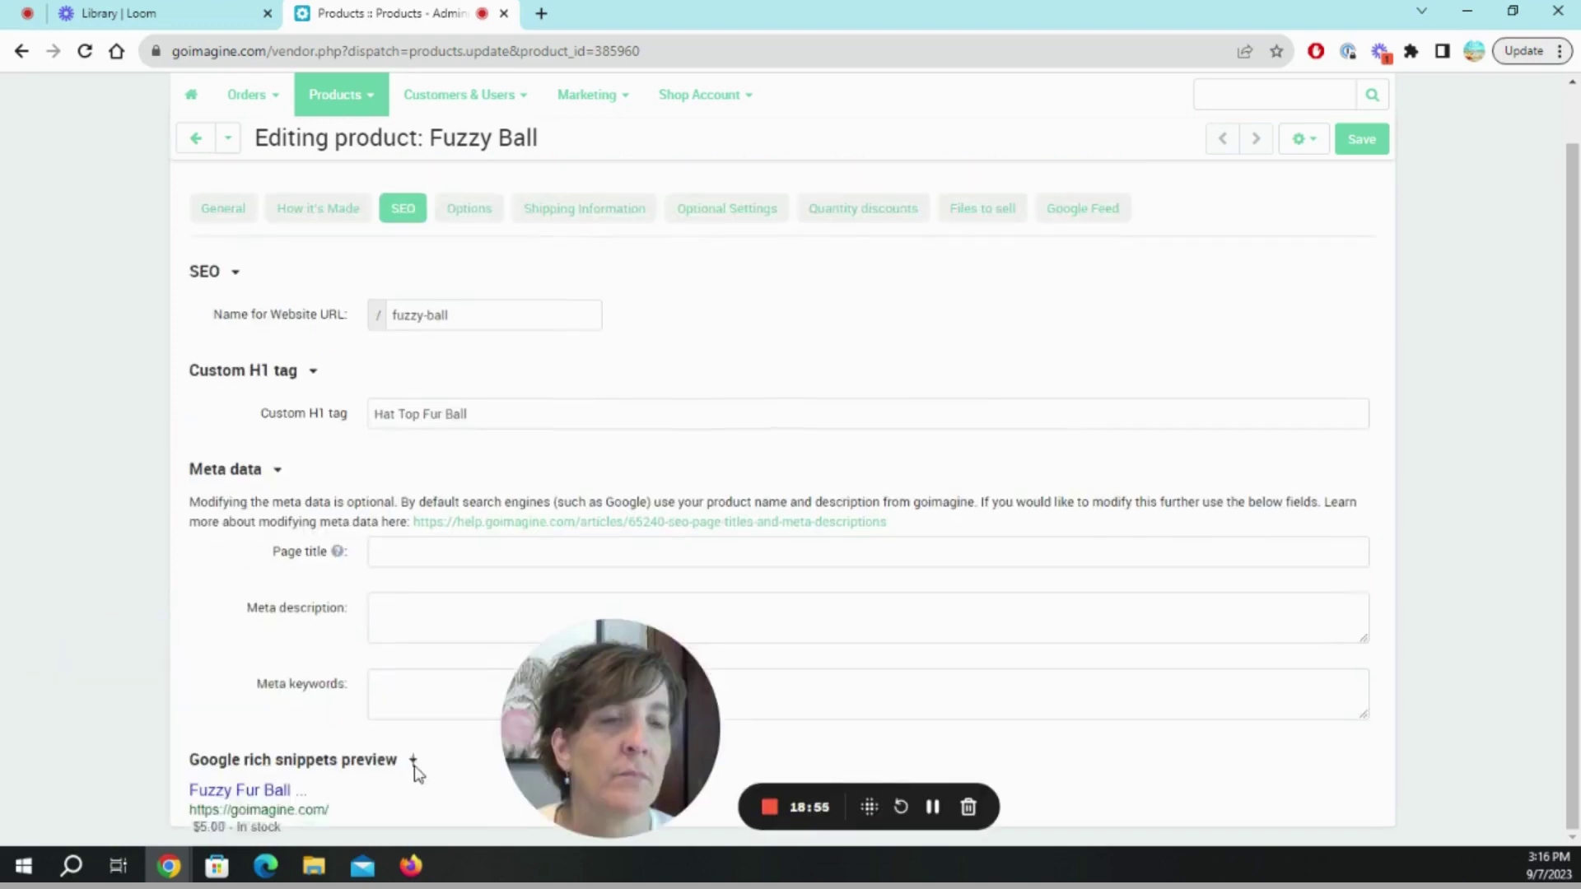
pyautogui.scroll(-1, 413, 766)
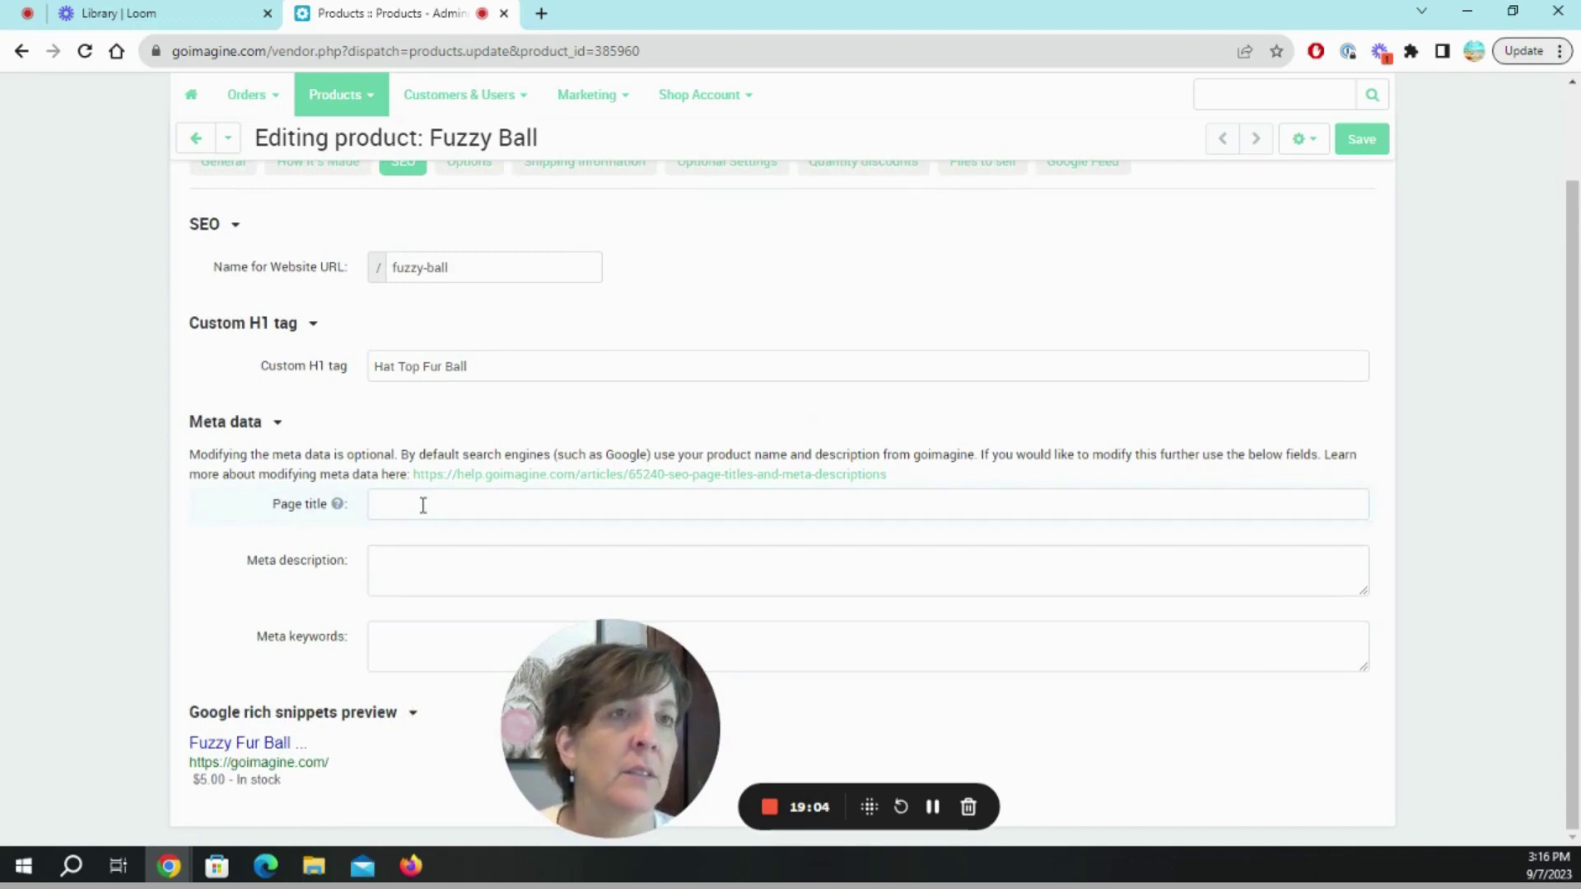
pyautogui.scroll(3, 1070, 507)
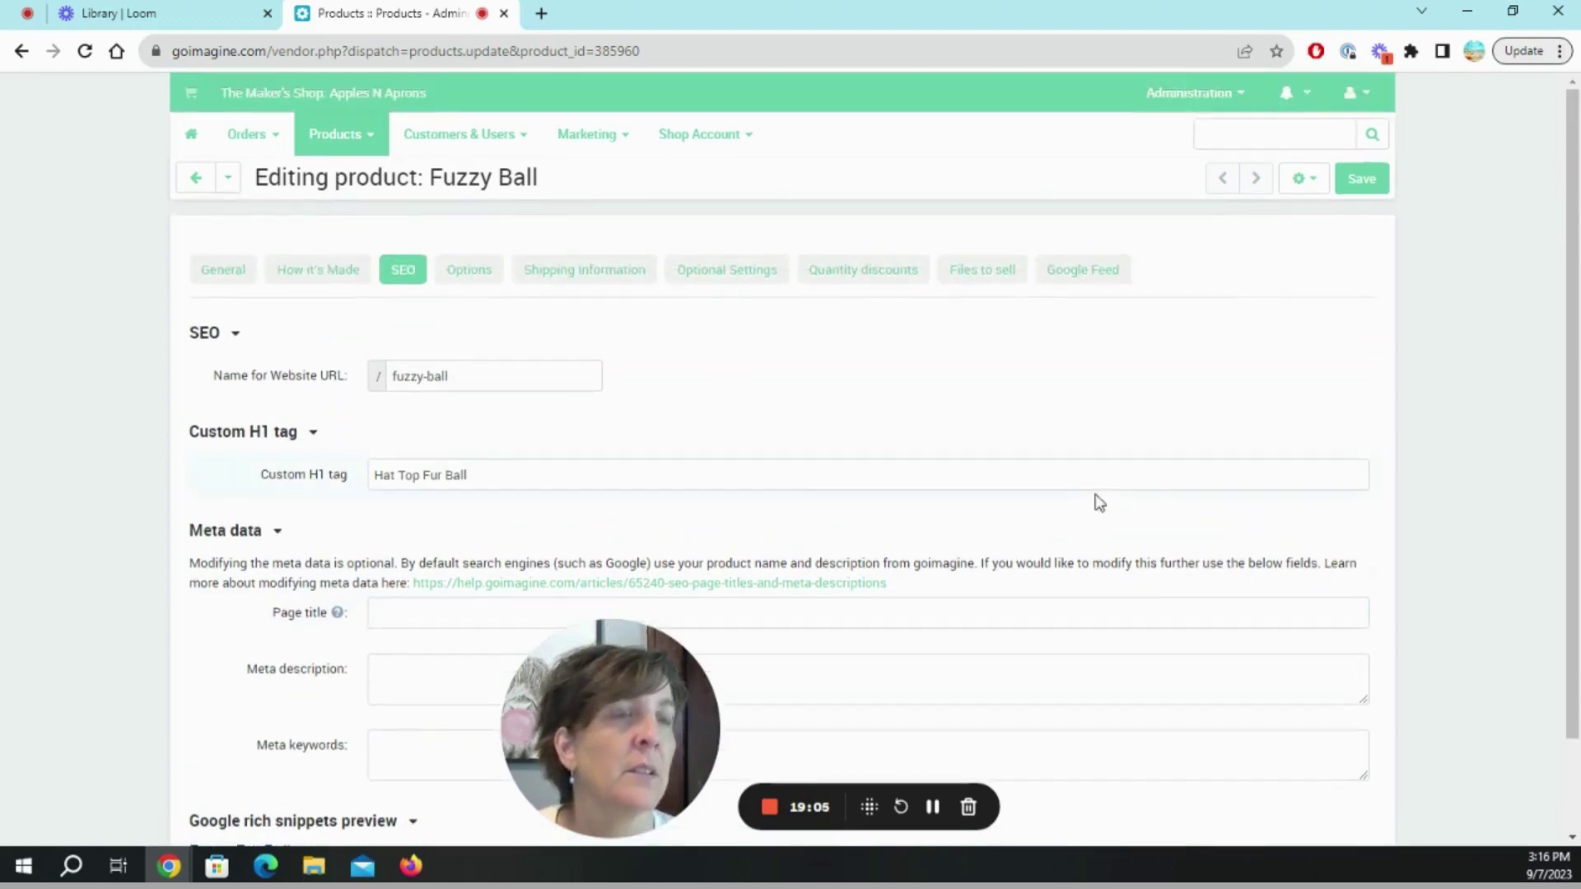
# Browse the Options and Optional Settings tabs, ending on Shipping Information: 0.200 oz, free shipping.
pyautogui.click(453, 284)
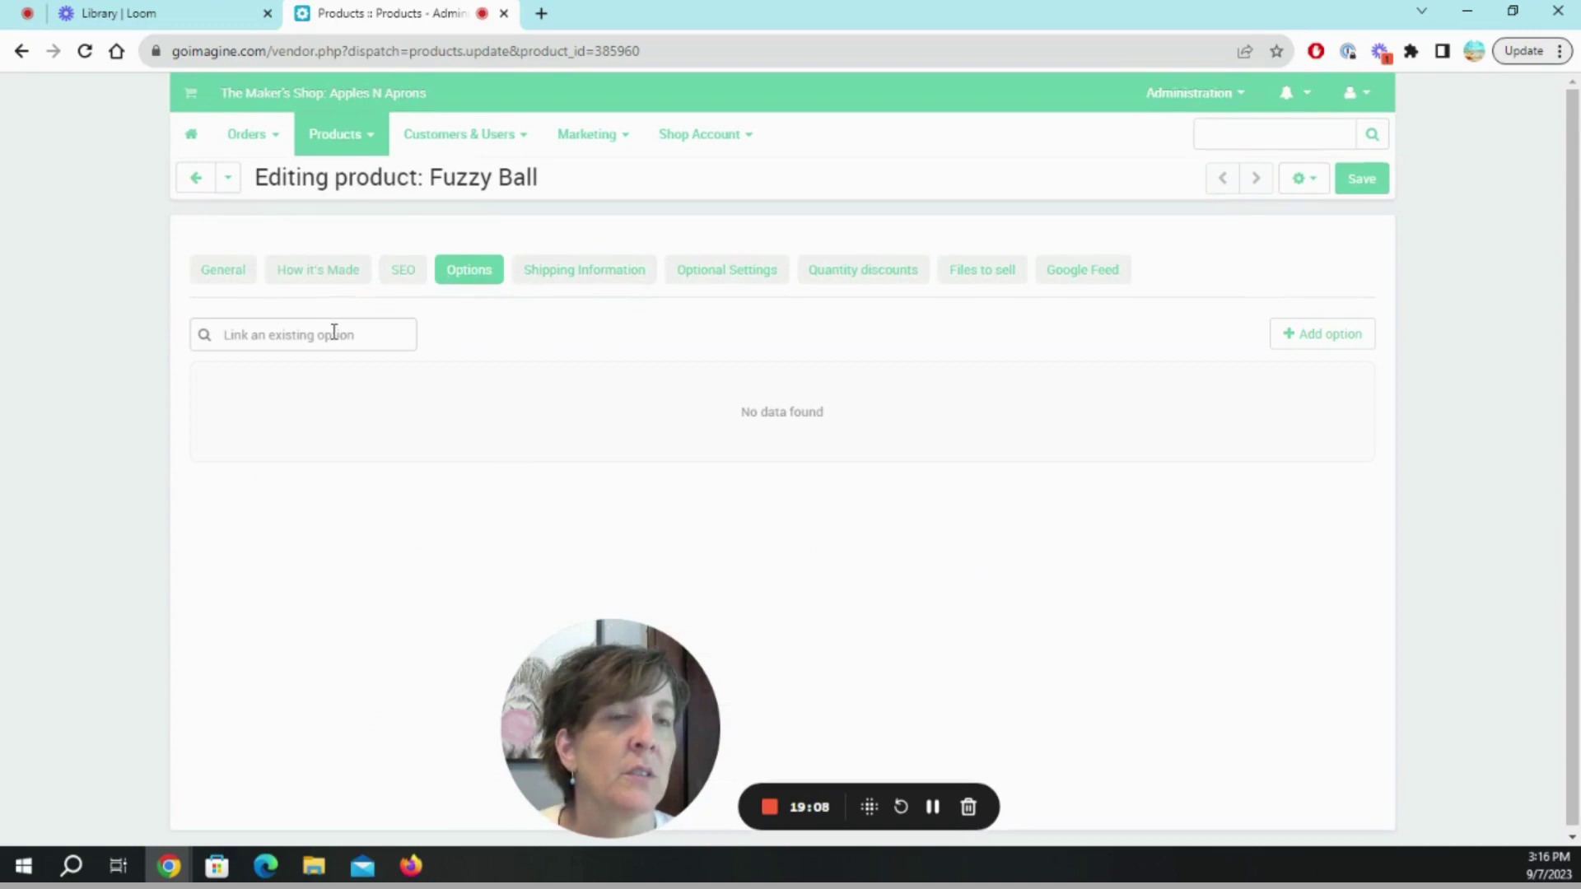
pyautogui.click(625, 270)
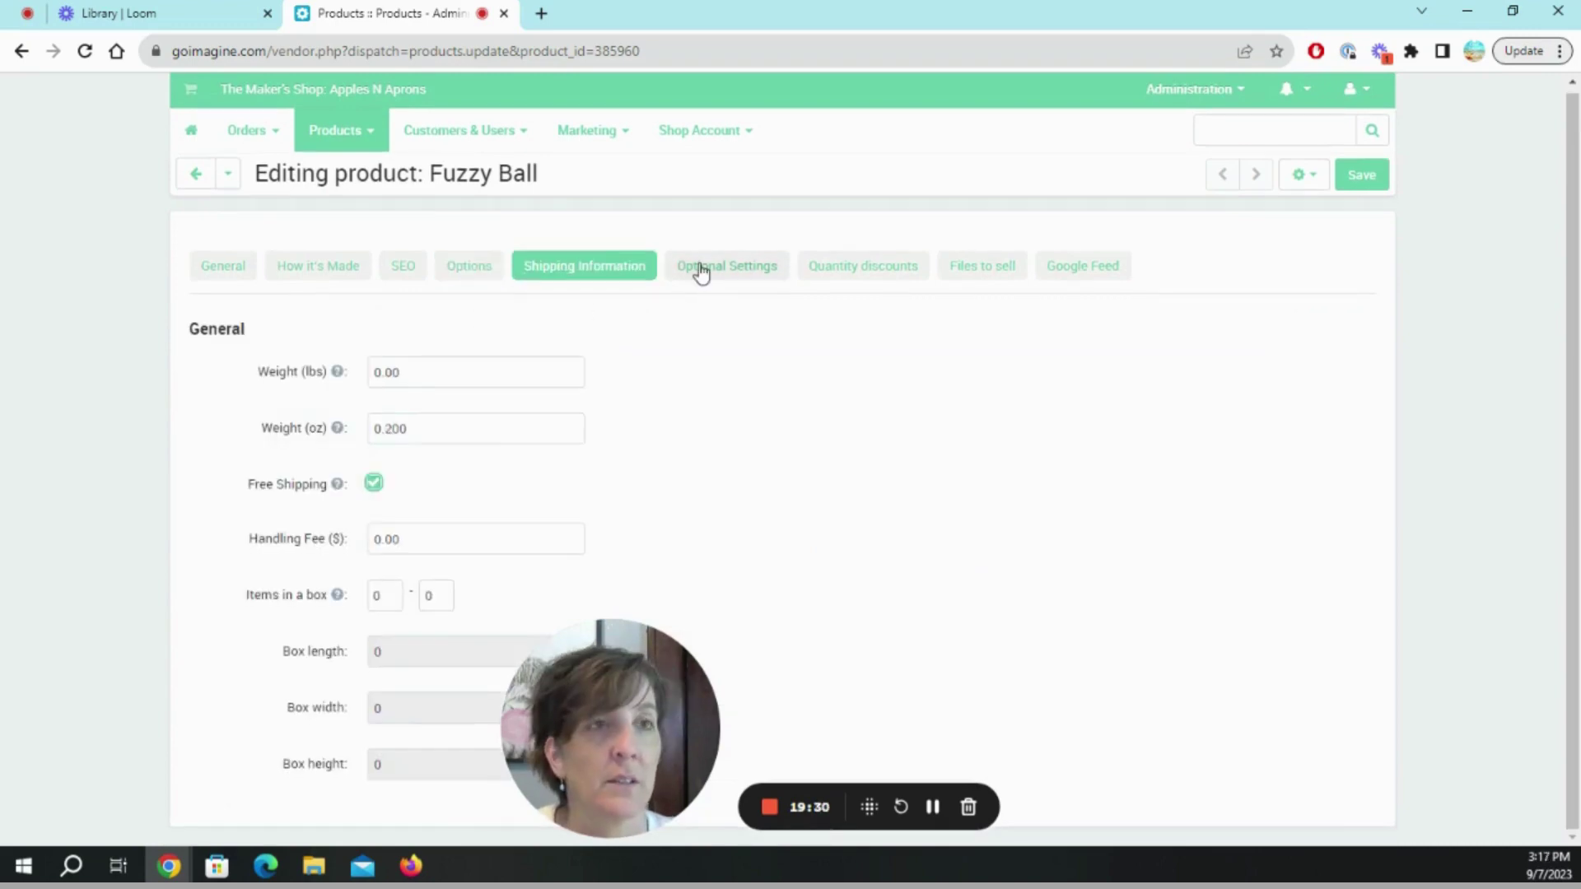
pyautogui.click(701, 272)
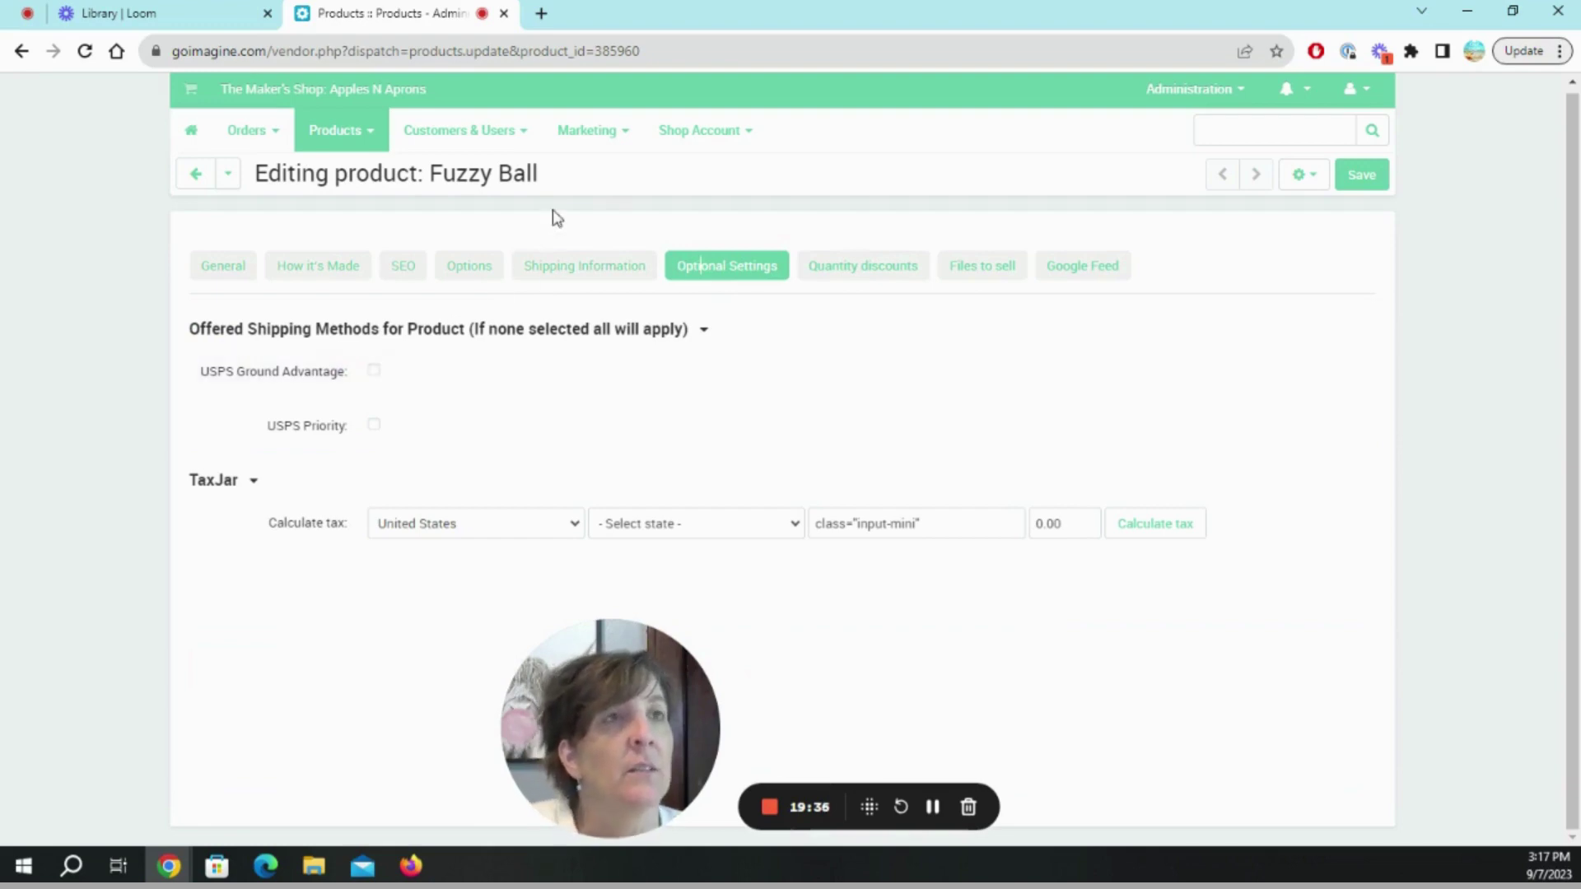
pyautogui.click(543, 271)
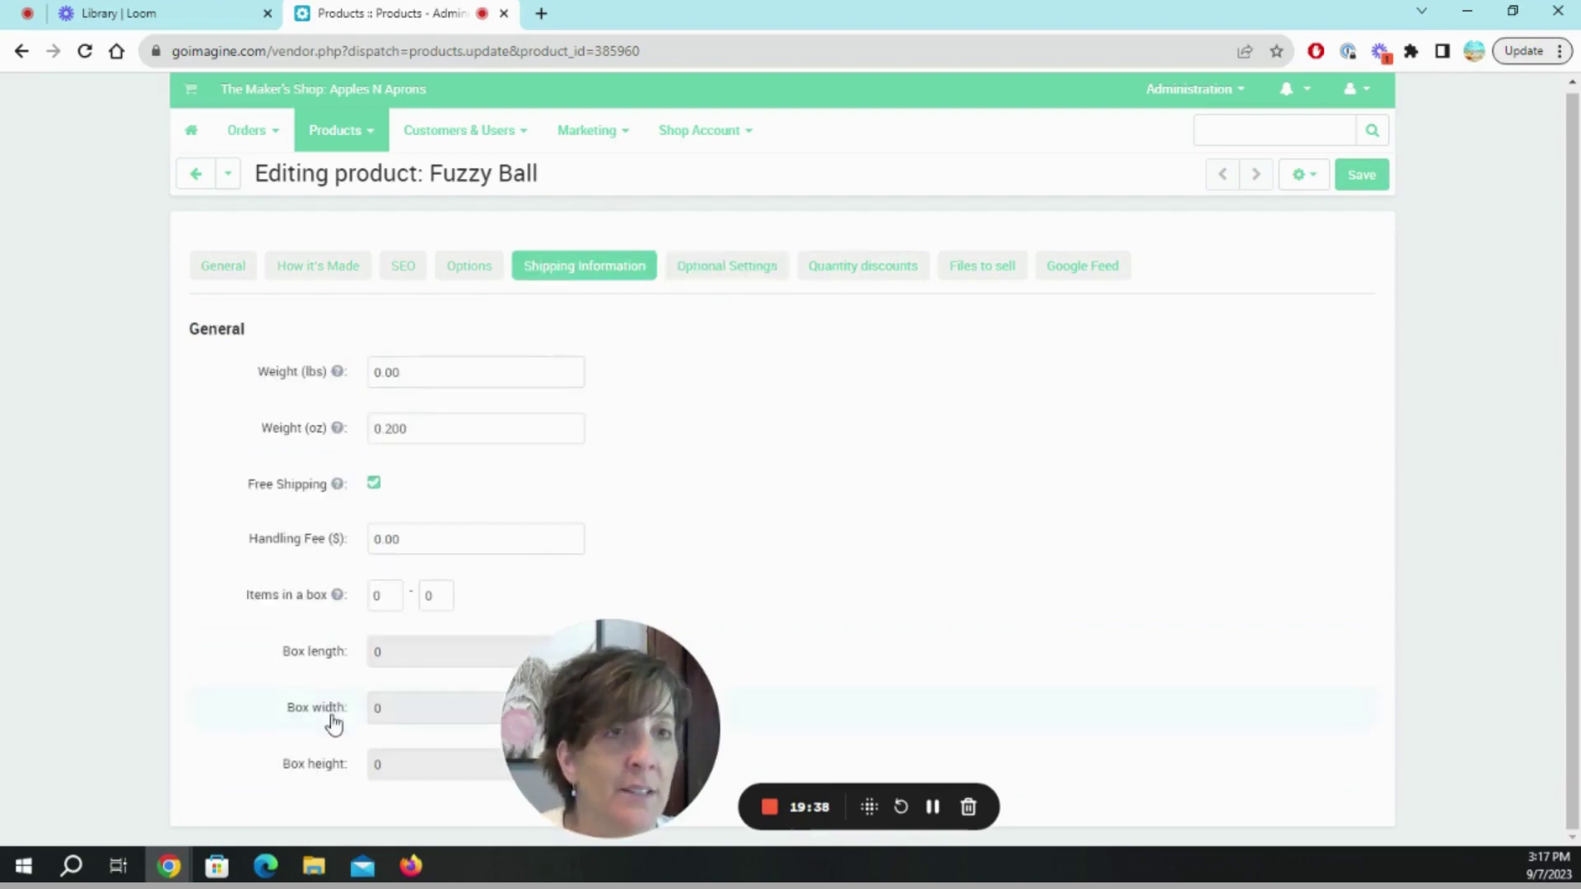
pyautogui.moveTo(334, 600)
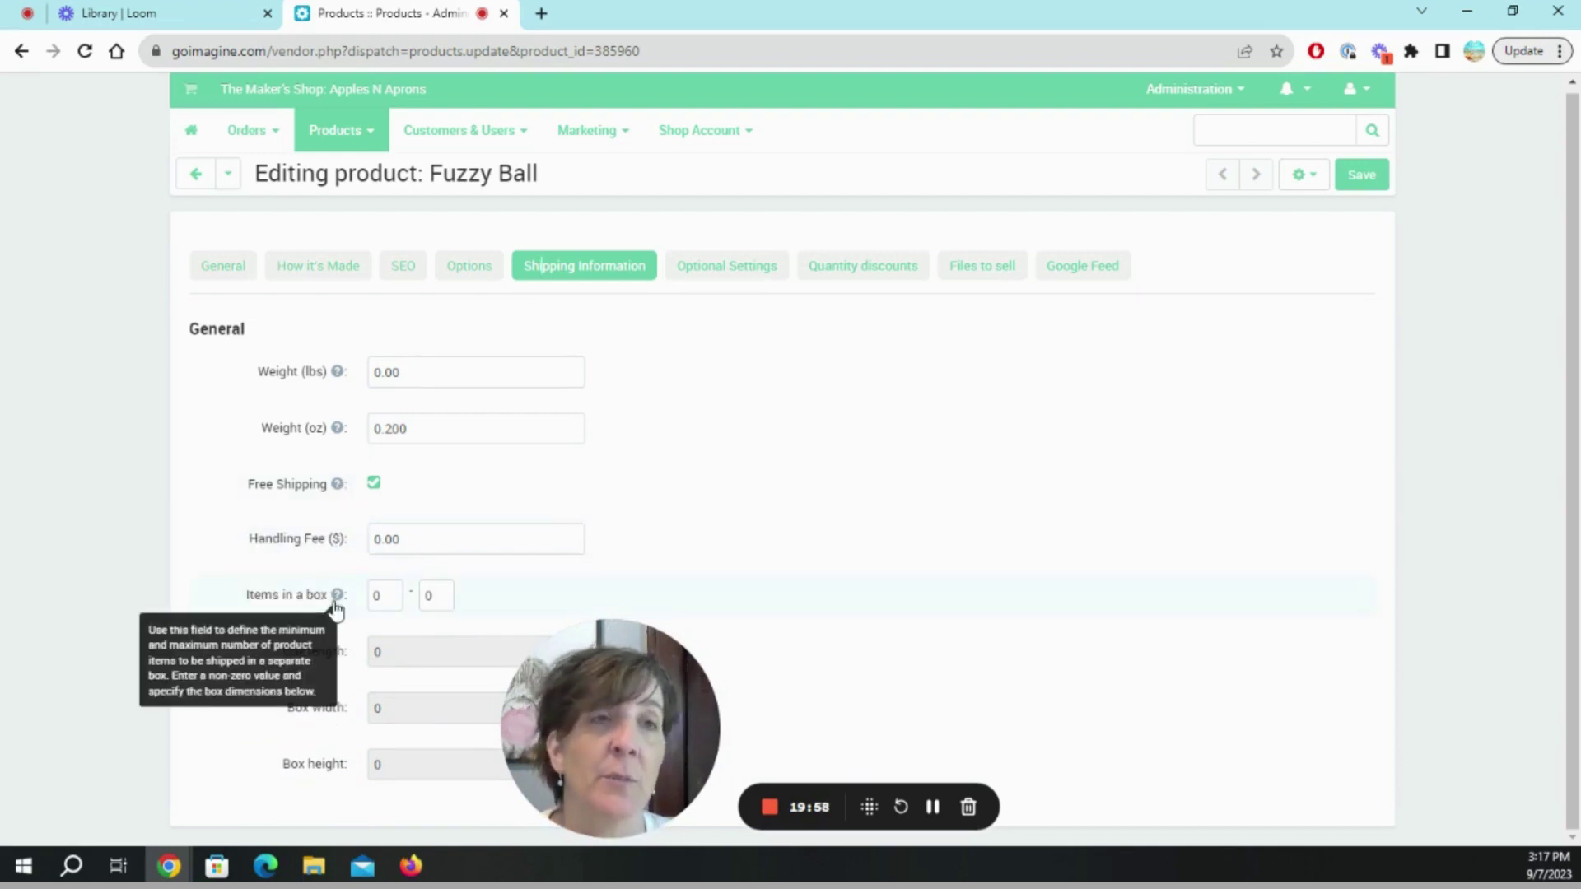
# Toggle USPS Ground Advantage shipping on and back off in the optional settings.
pyautogui.click(729, 265)
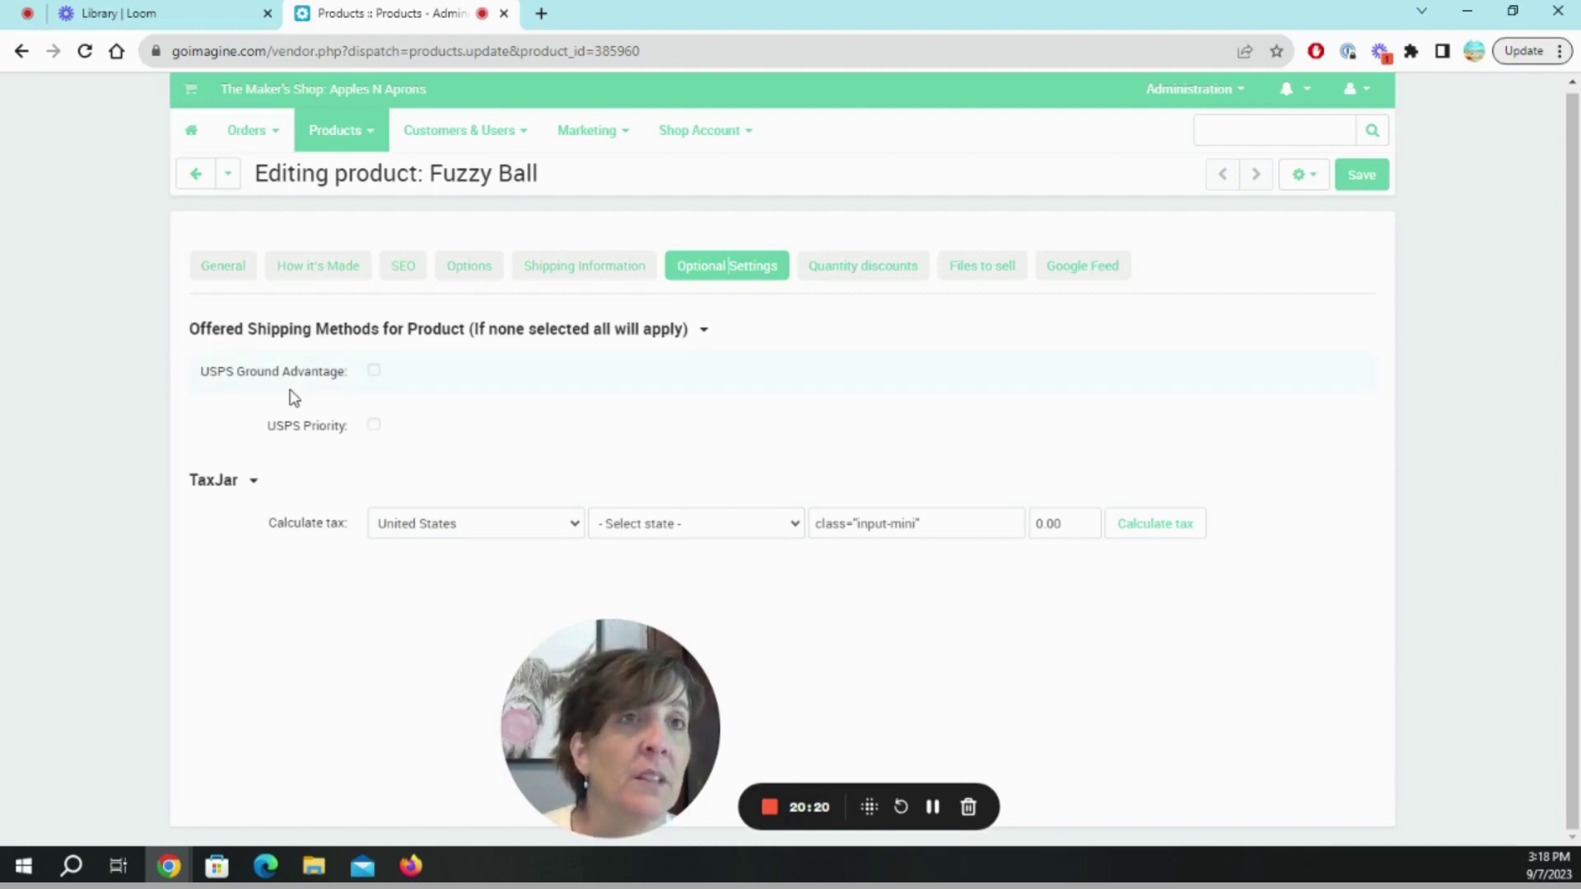
pyautogui.click(374, 372)
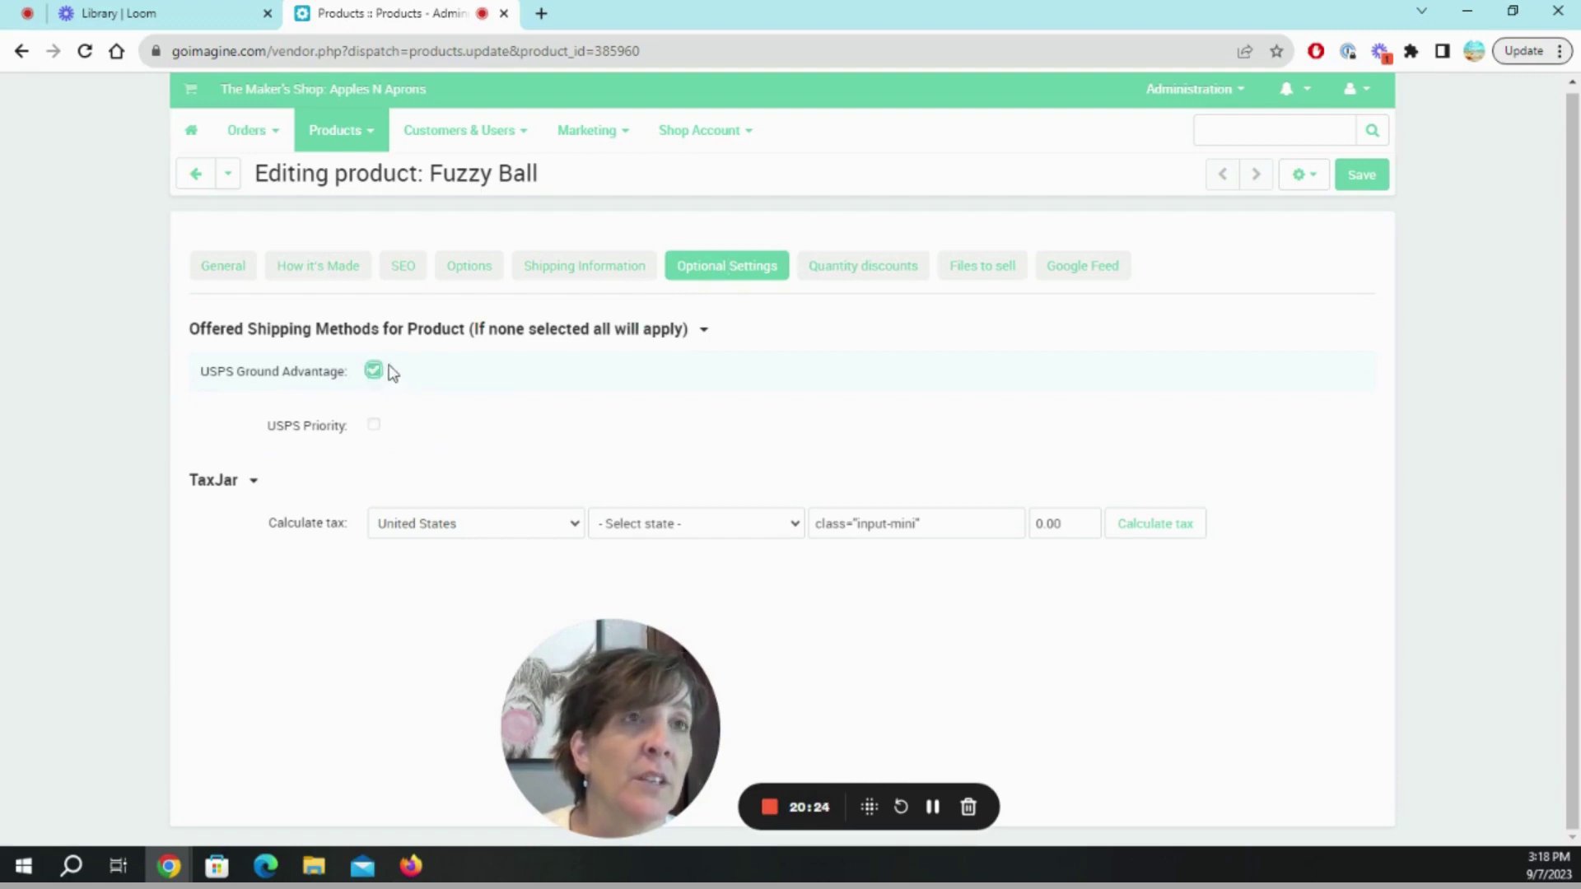
pyautogui.click(374, 370)
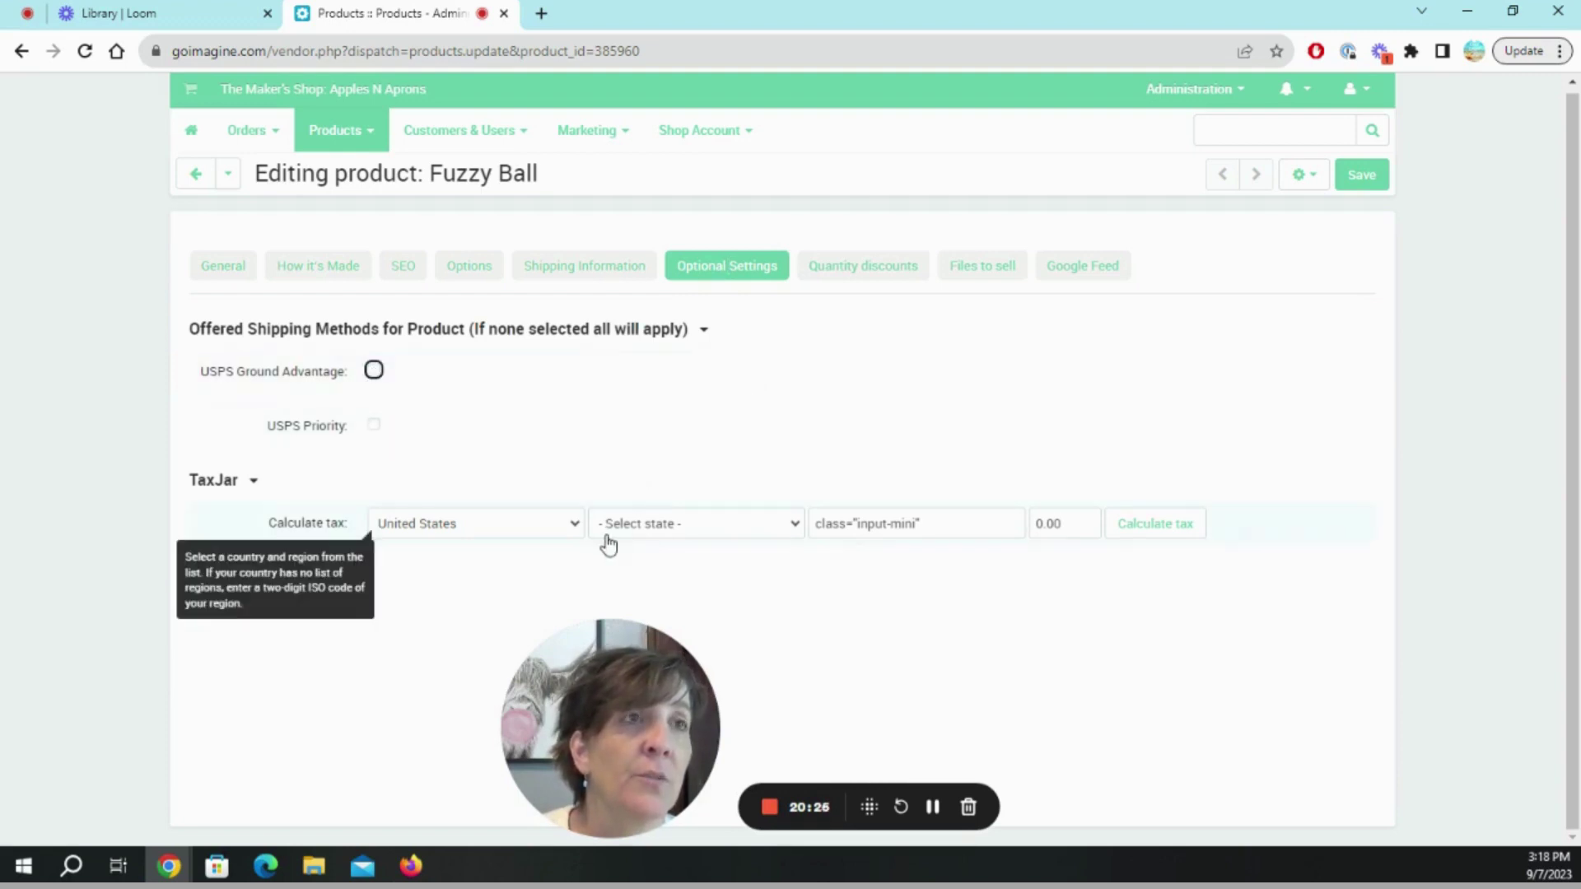
# Run a TaxJar tax estimate for Iowa, then close the results and the invalid zip code error.
pyautogui.click(711, 534)
pyautogui.click(676, 462)
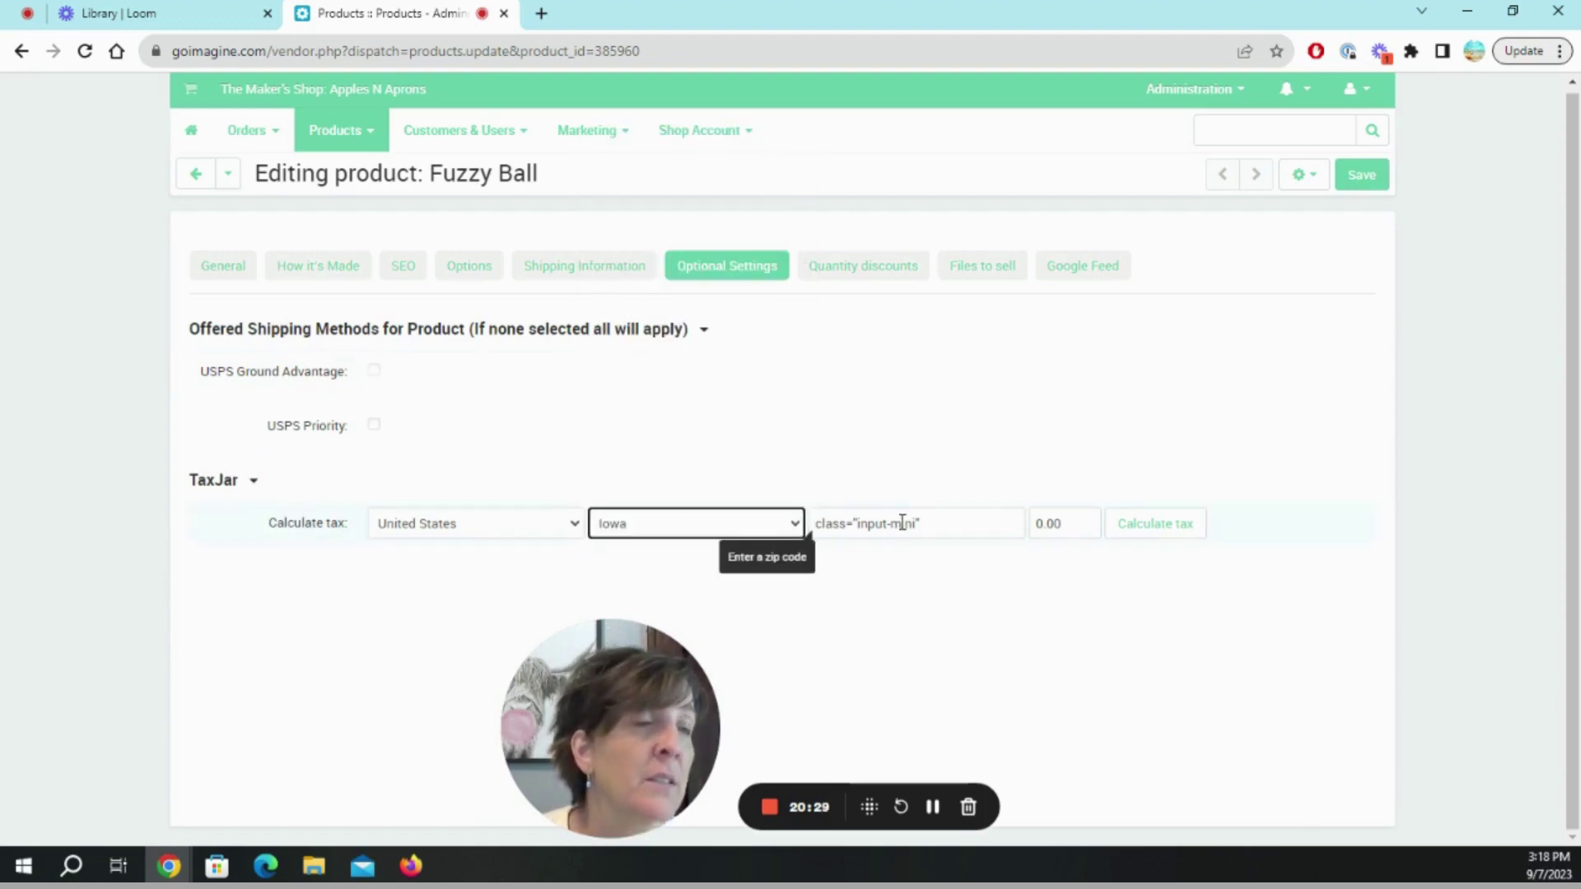
pyautogui.click(956, 523)
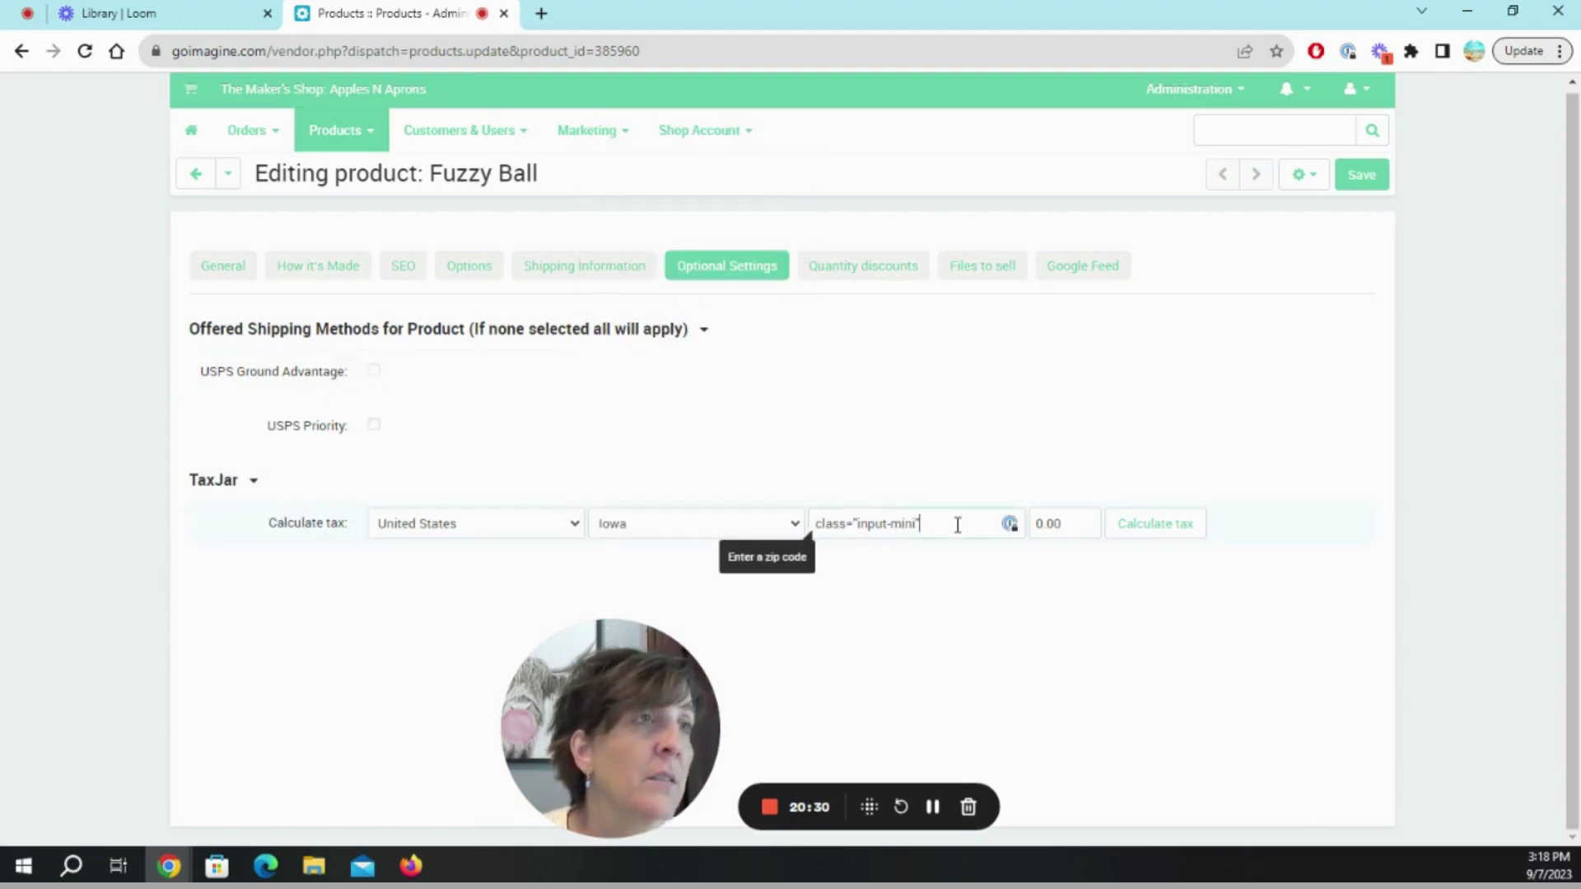
pyautogui.click(1170, 530)
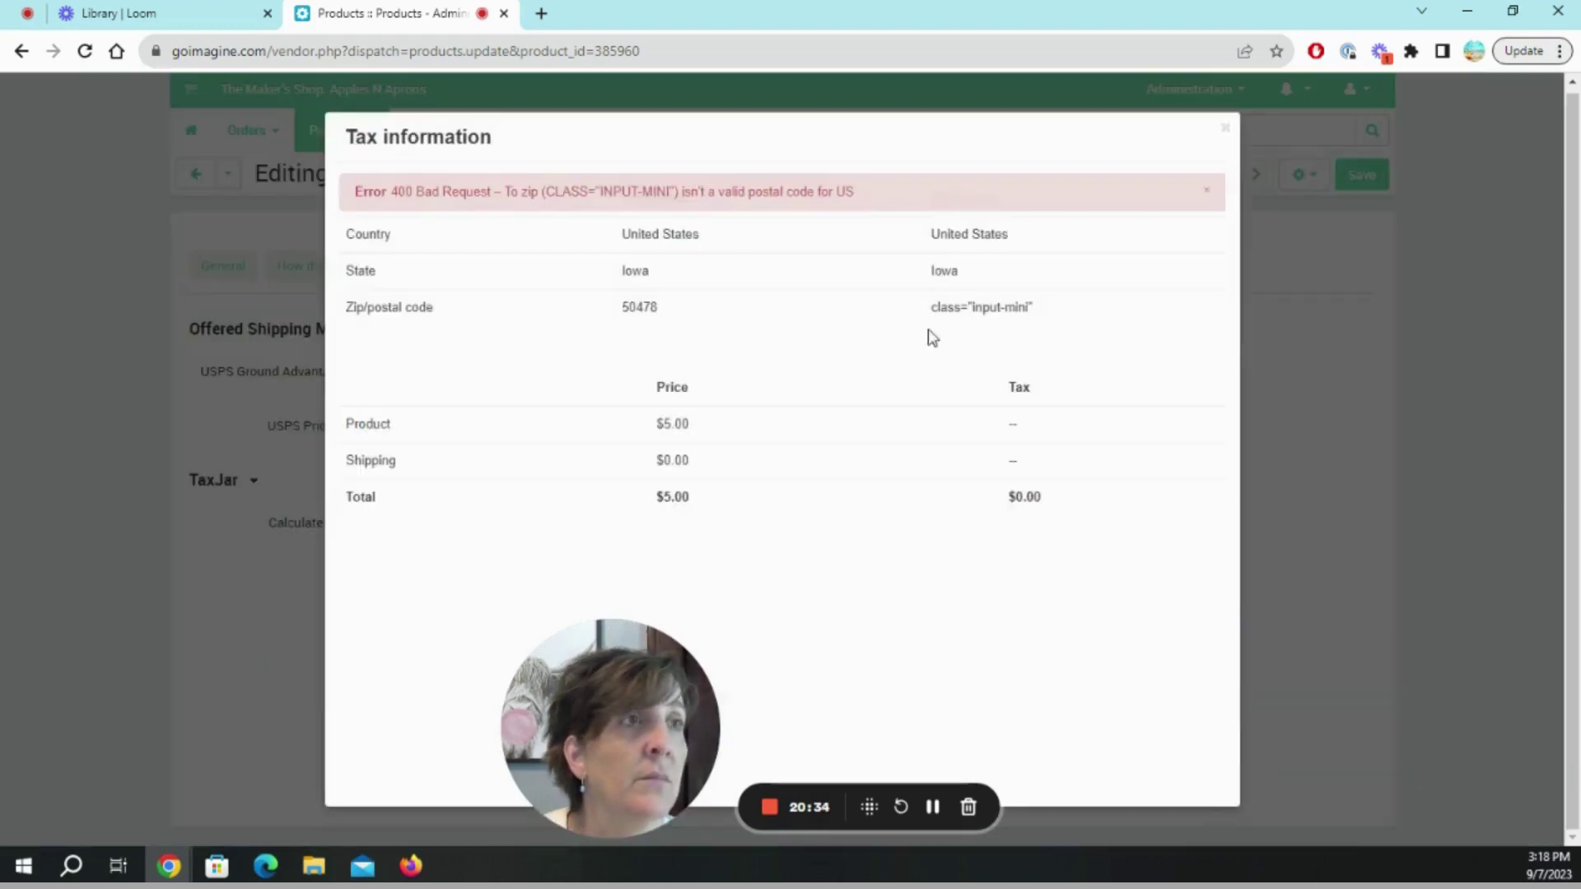
pyautogui.click(1224, 129)
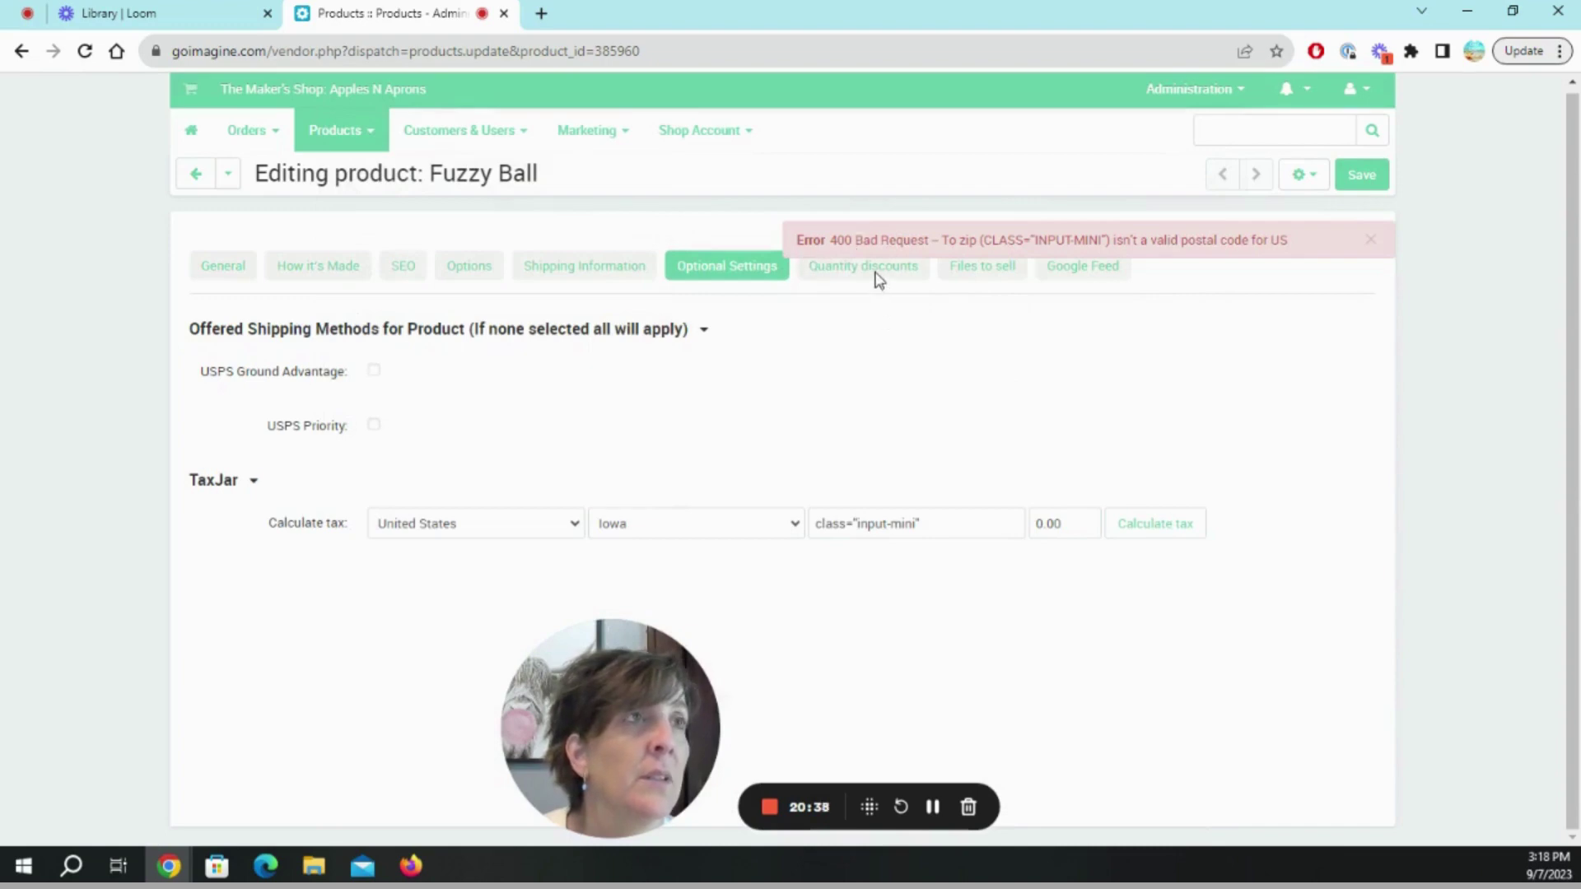
pyautogui.click(1370, 240)
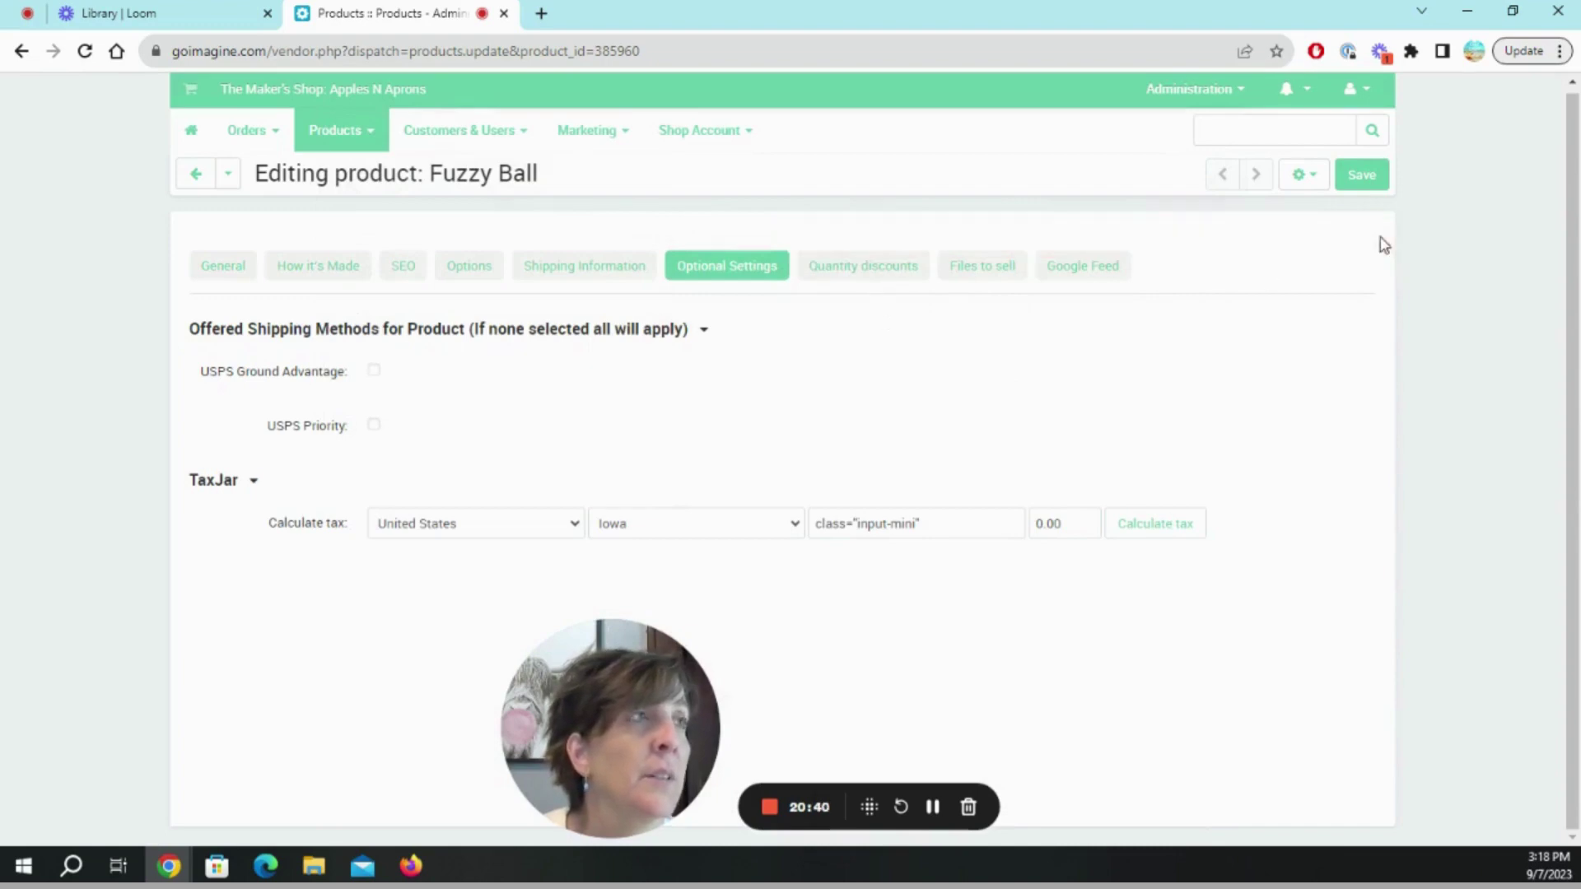
# Check the Quantity discounts tab with User group left at All, then Files to sell and Google Feed.
pyautogui.click(904, 275)
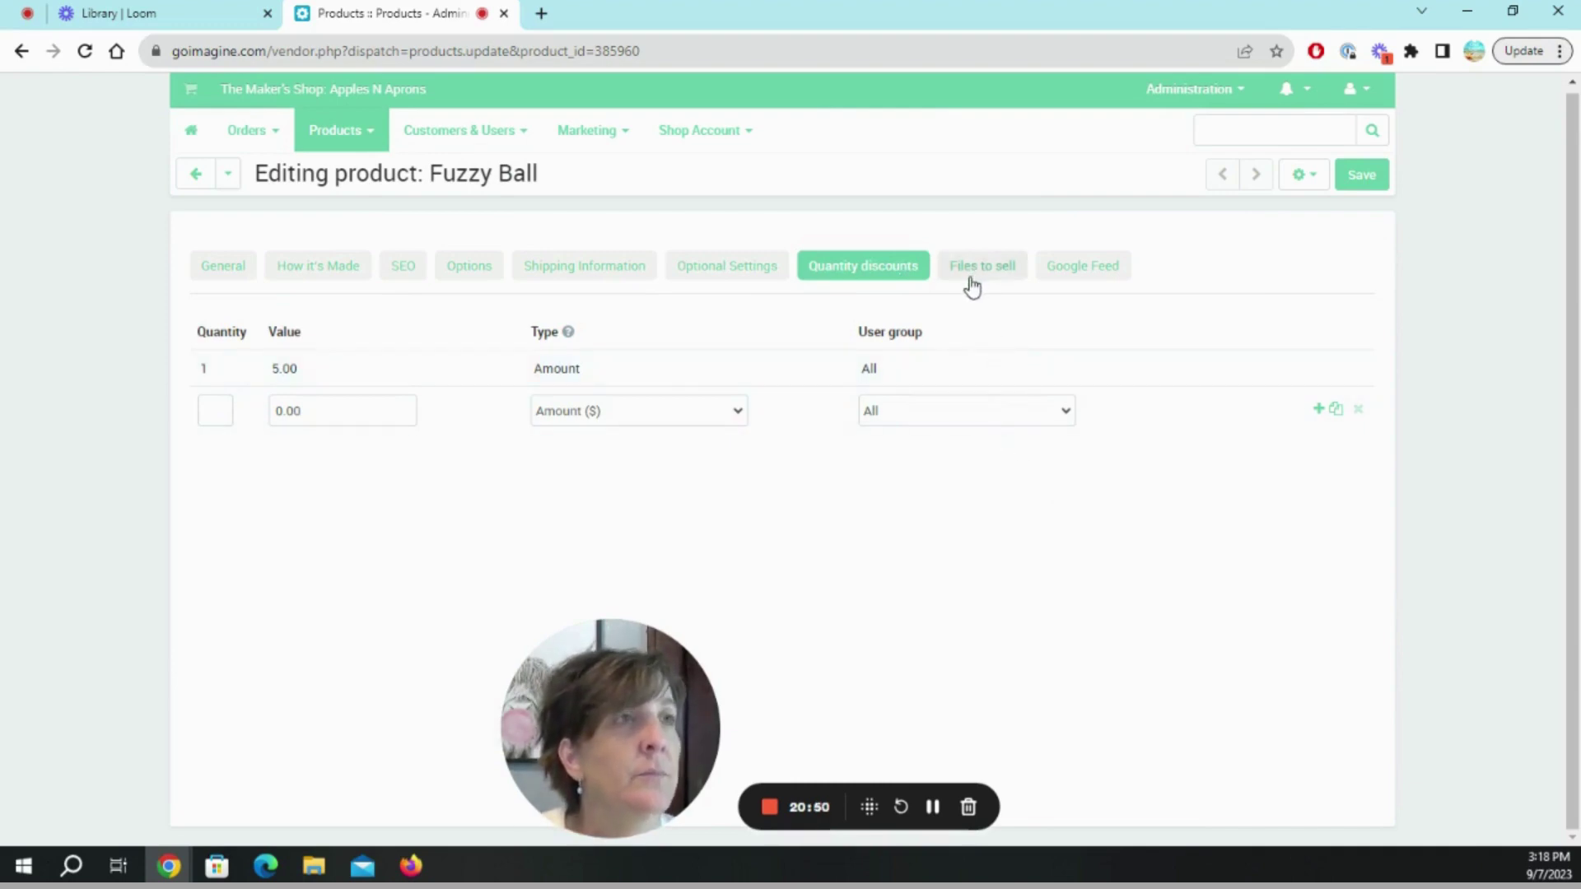
pyautogui.click(1067, 418)
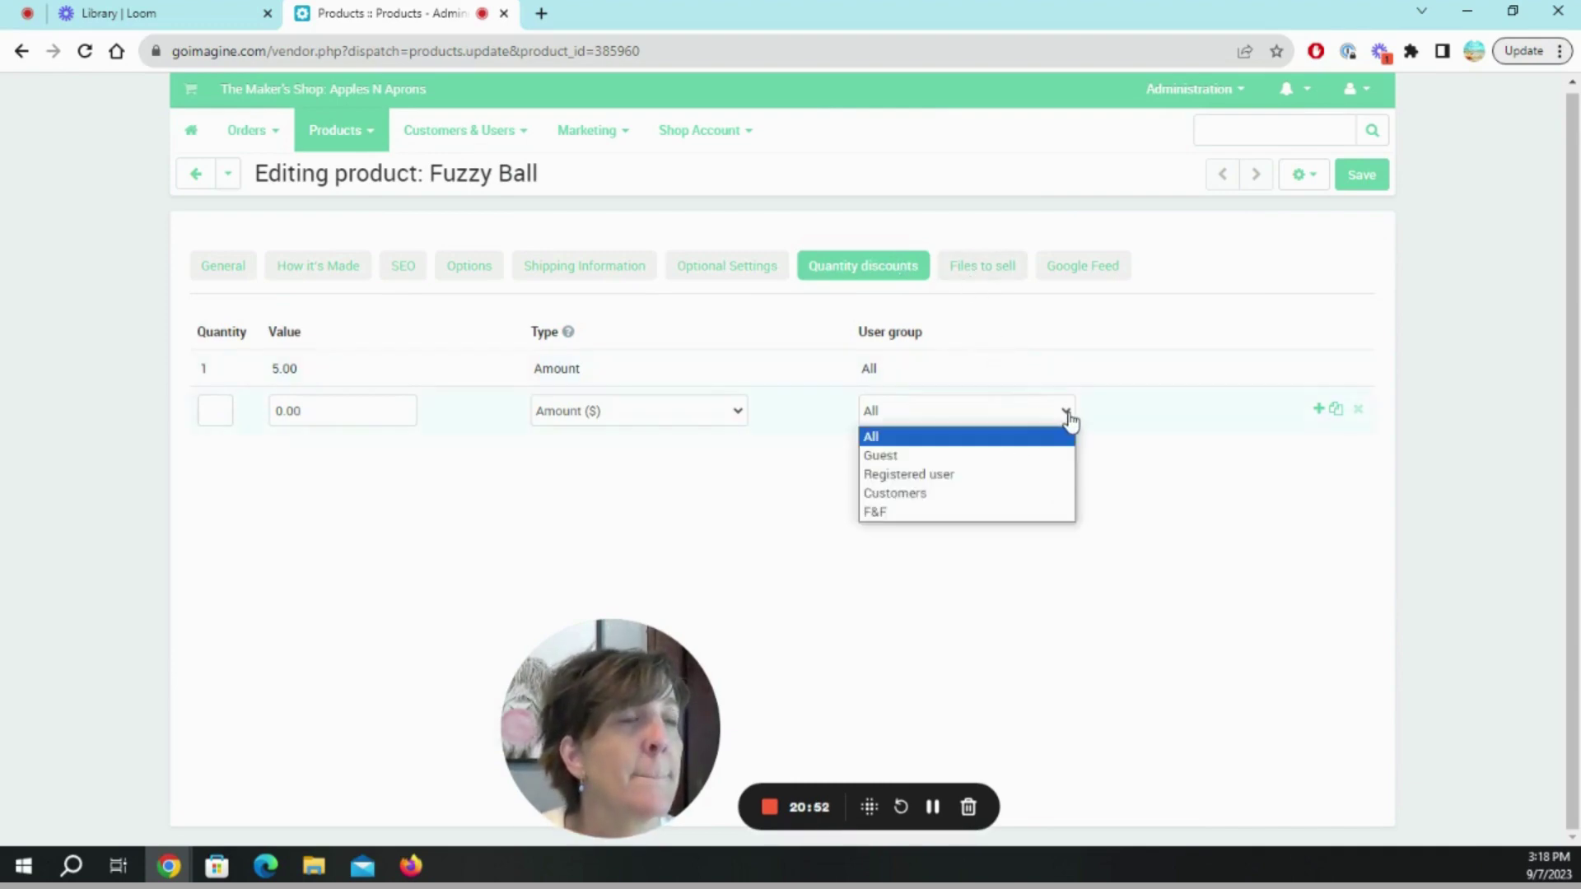
pyautogui.click(1070, 418)
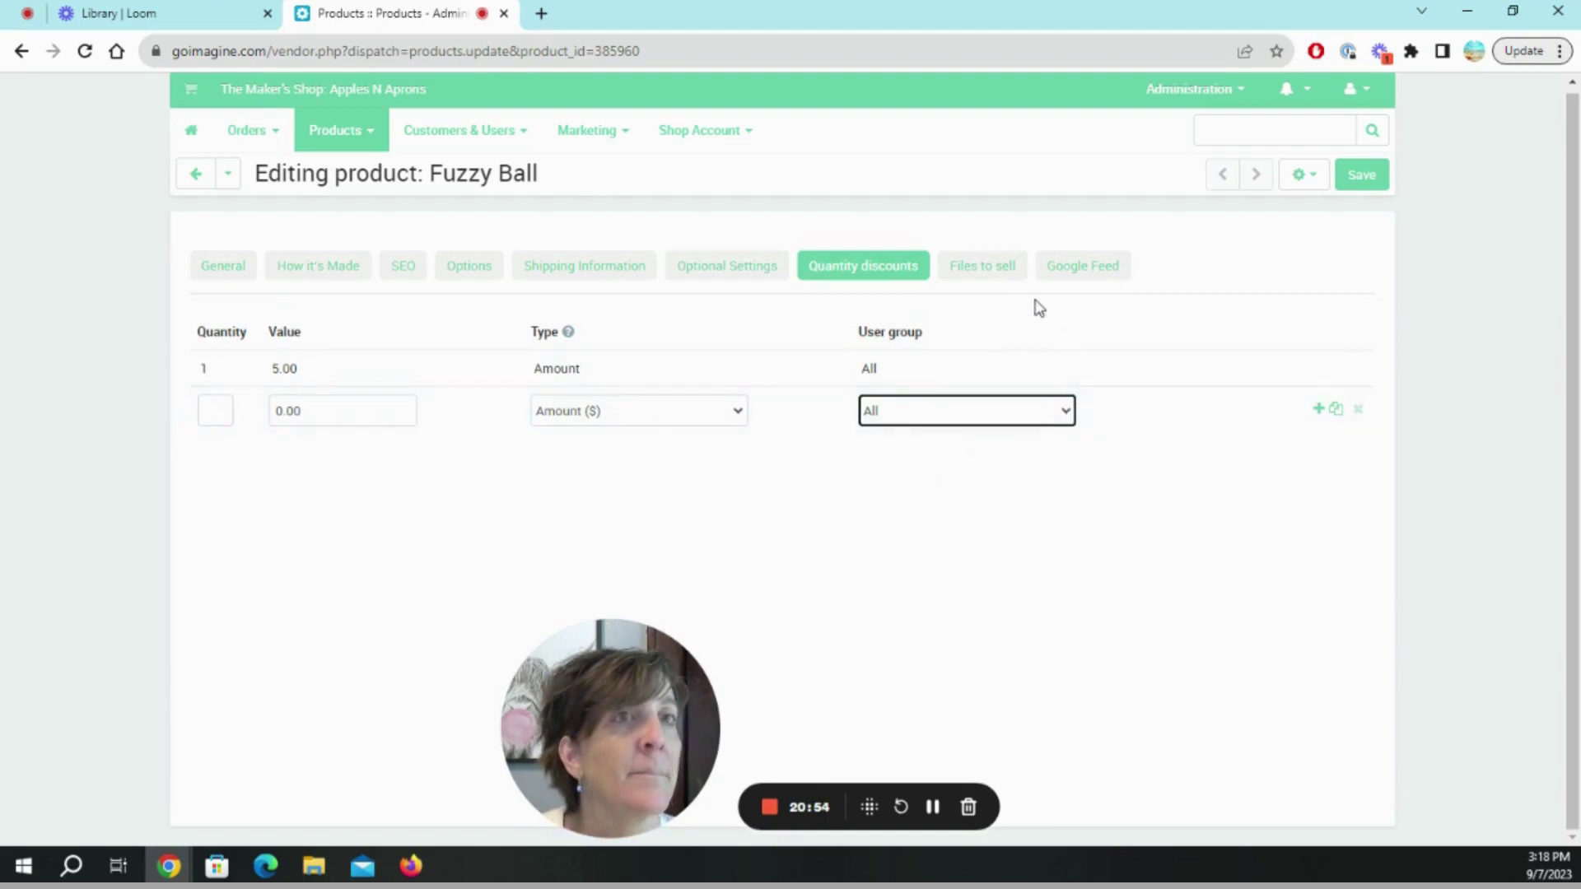
pyautogui.click(990, 278)
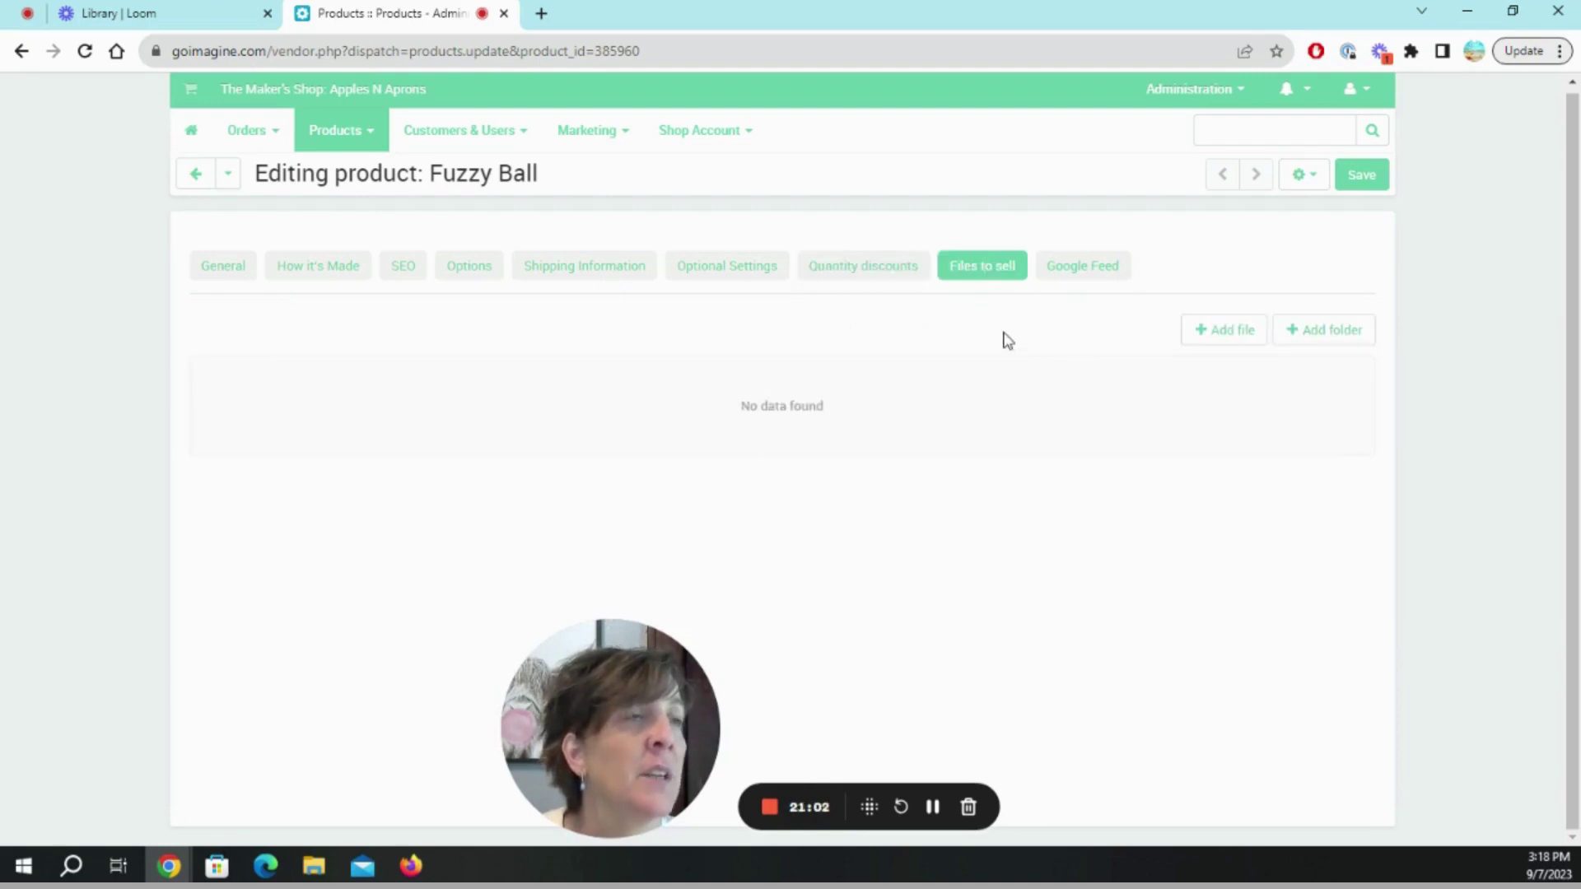
pyautogui.click(1083, 275)
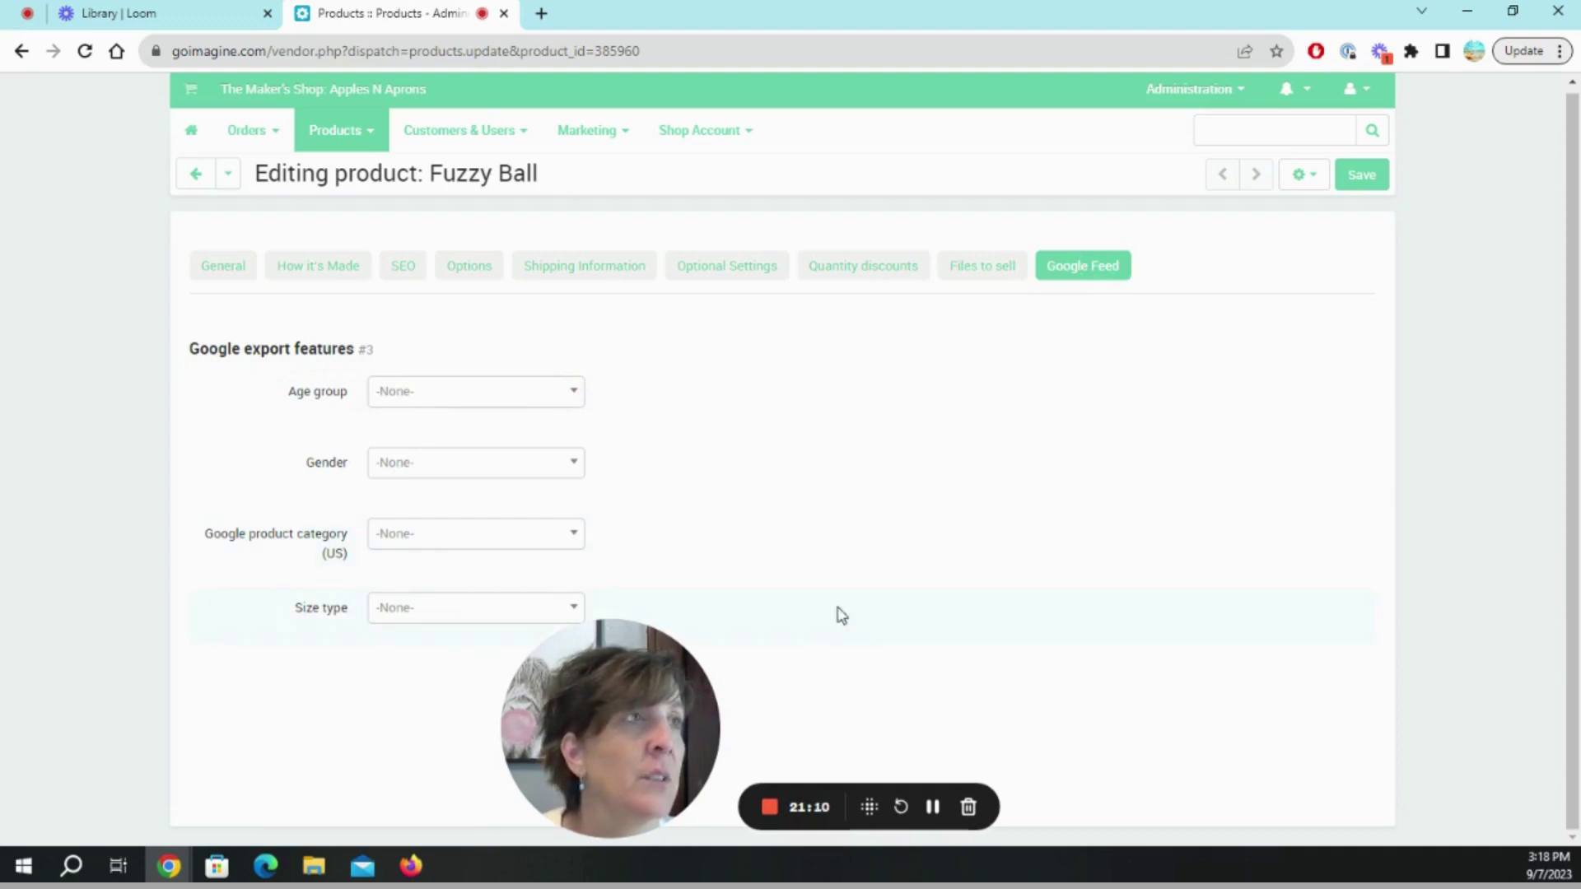
# Save the Fuzzy Fur Ball product edits and return to its General information tab.
pyautogui.click(1375, 176)
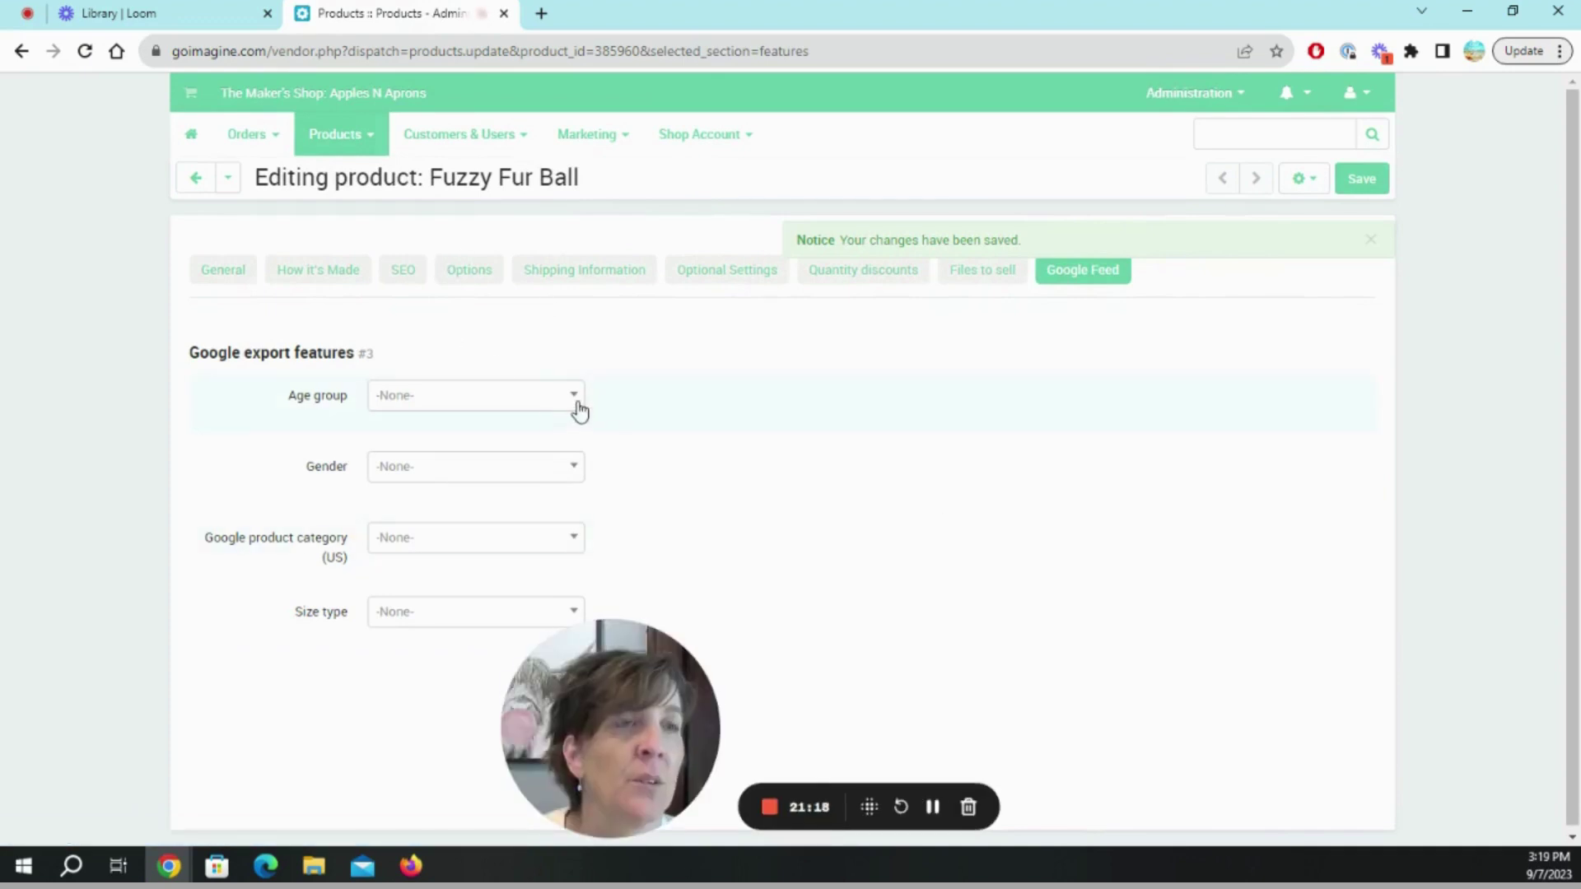
pyautogui.moveTo(609, 795); pyautogui.dragTo(151, 787)
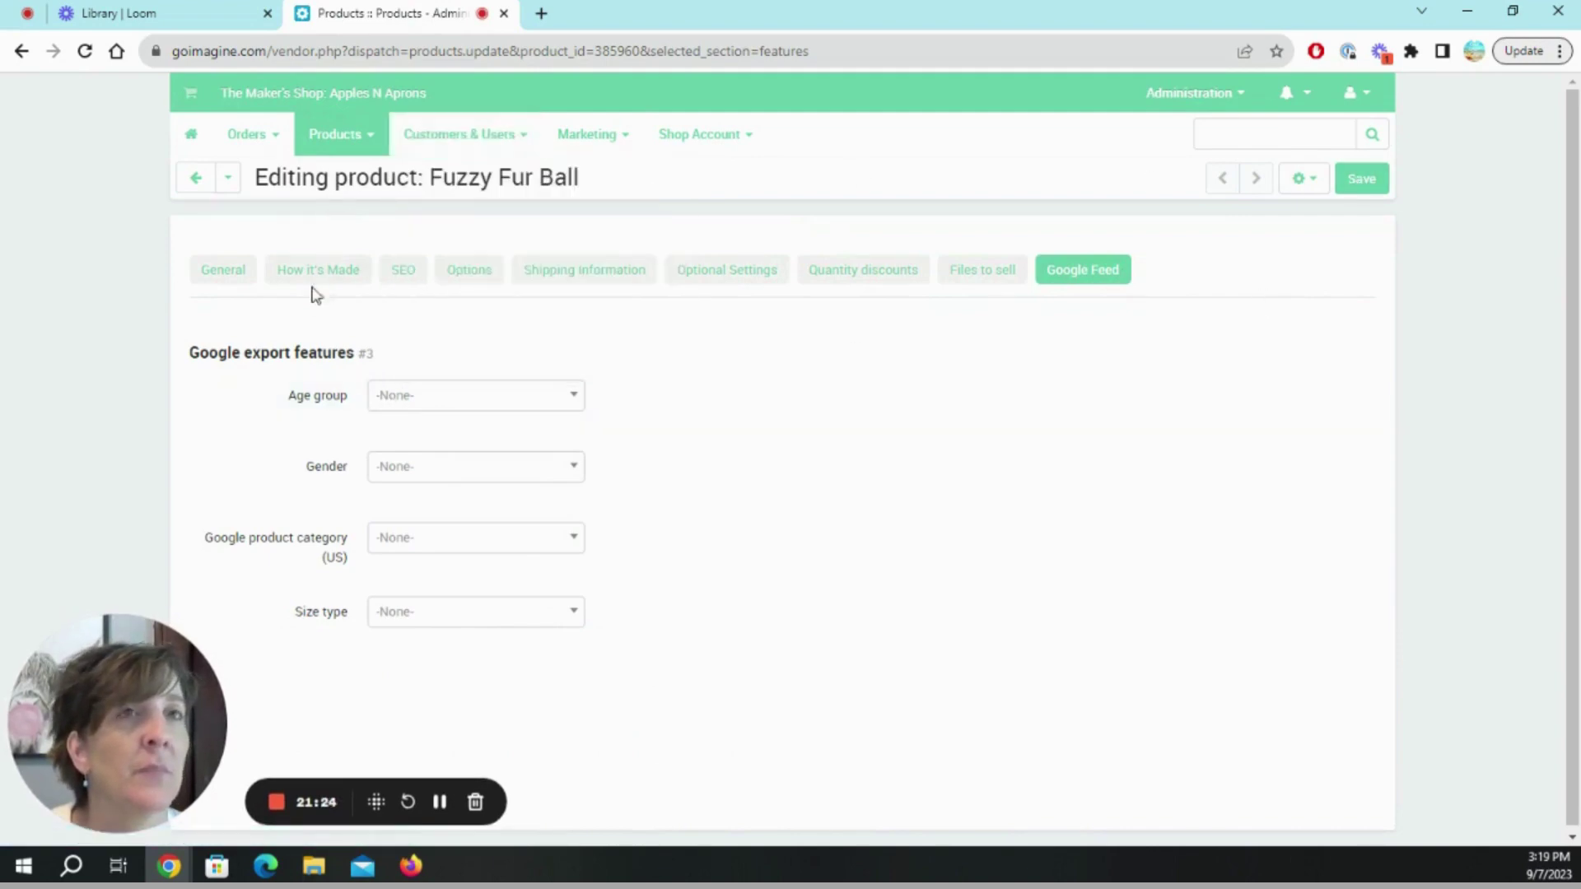
pyautogui.click(247, 272)
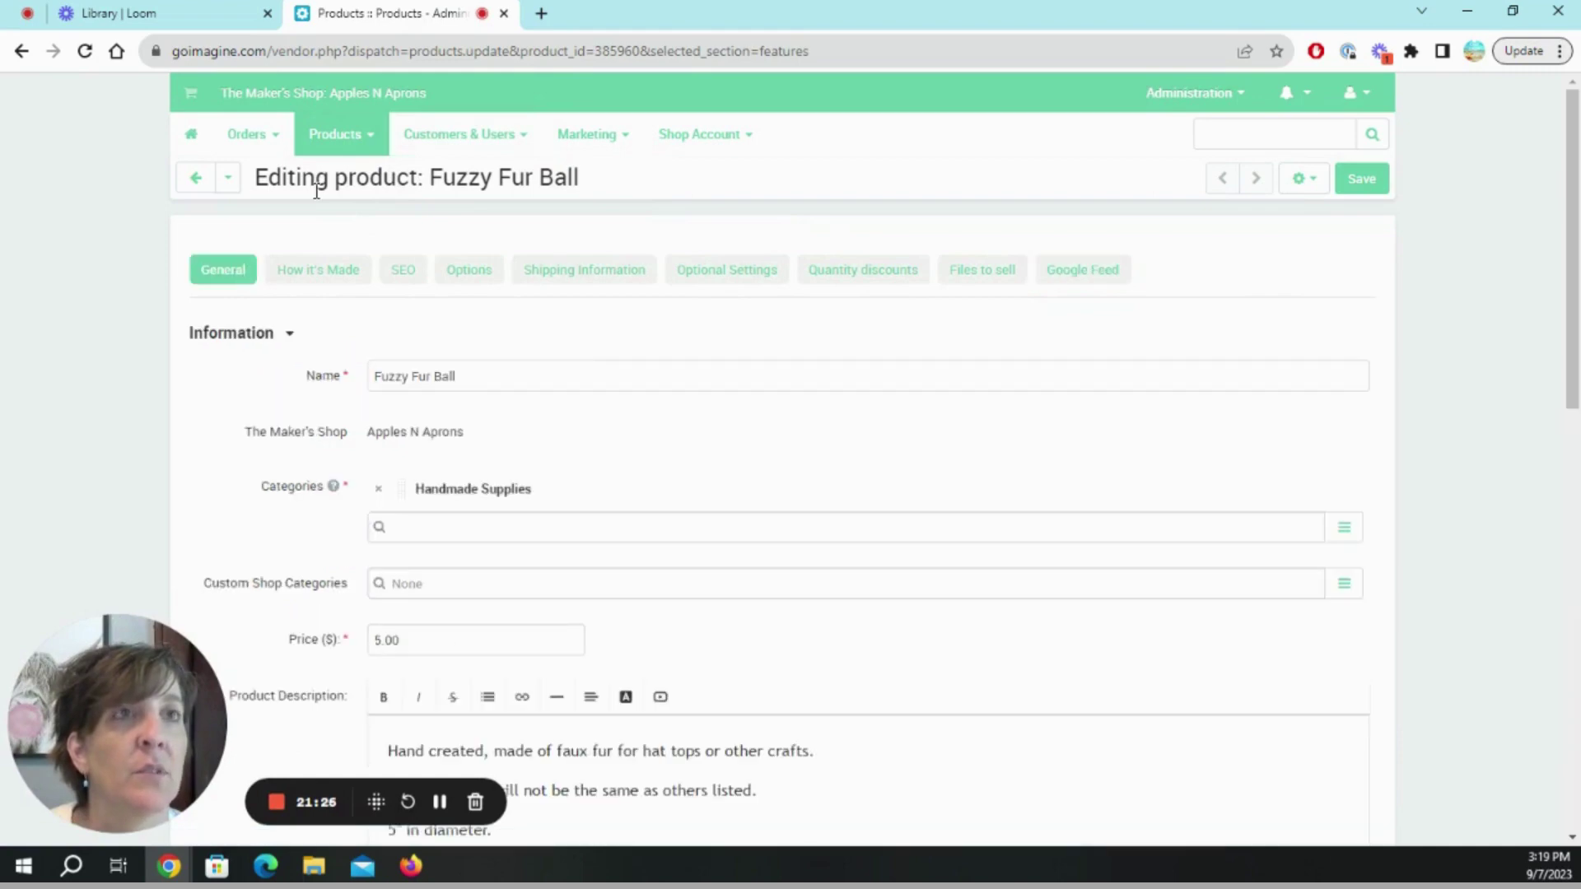
pyautogui.moveTo(343, 156)
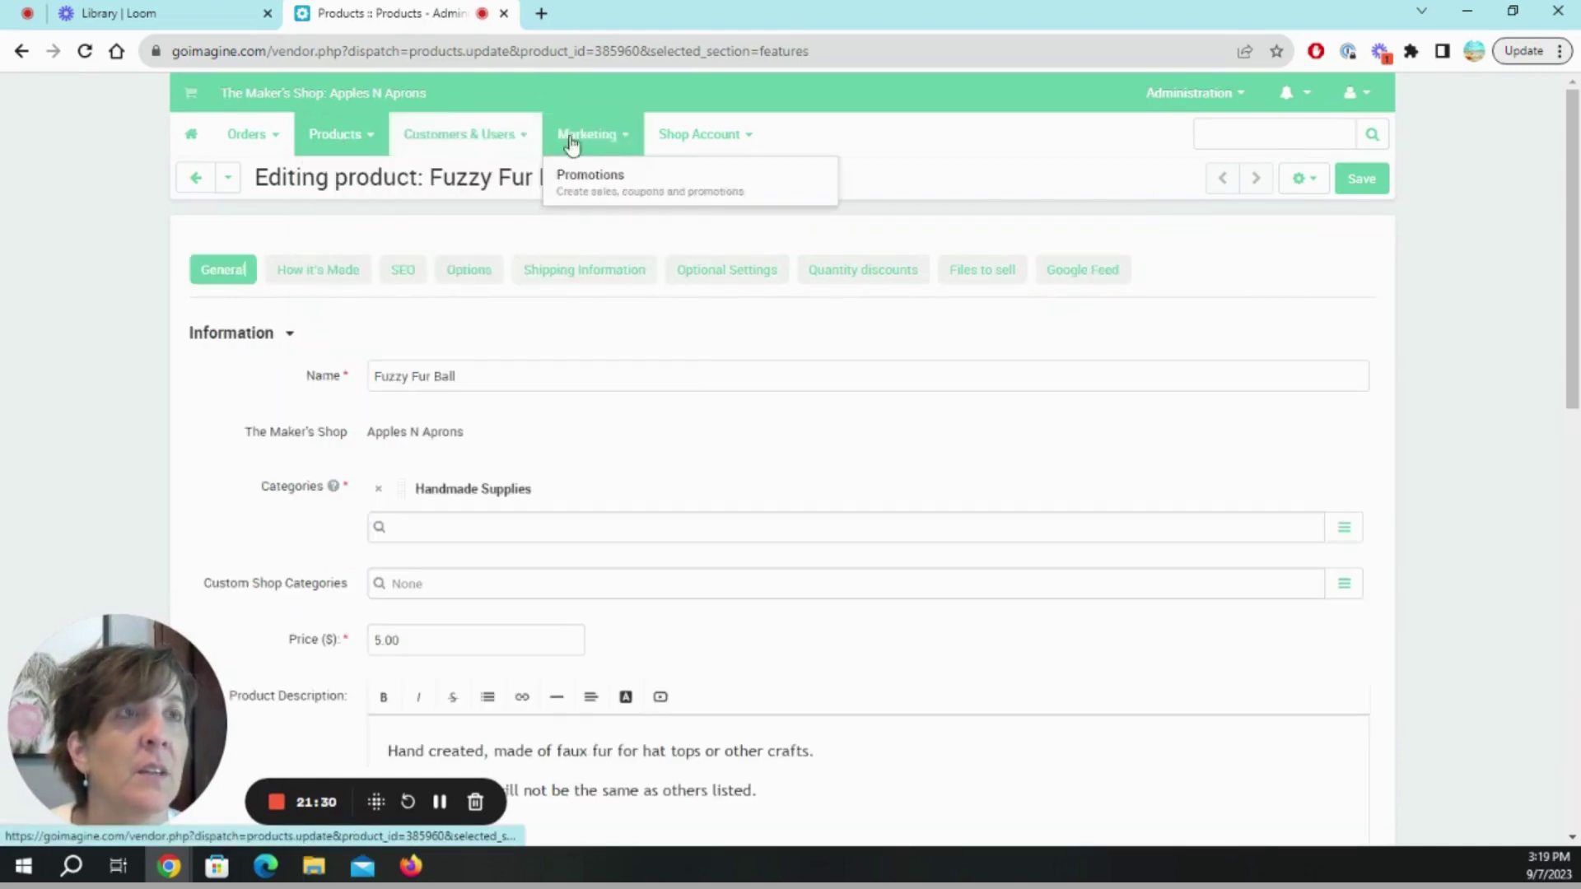
# Open the Customers & Users user groups list, then go back to the vendor Dashboard.
pyautogui.moveTo(461, 136)
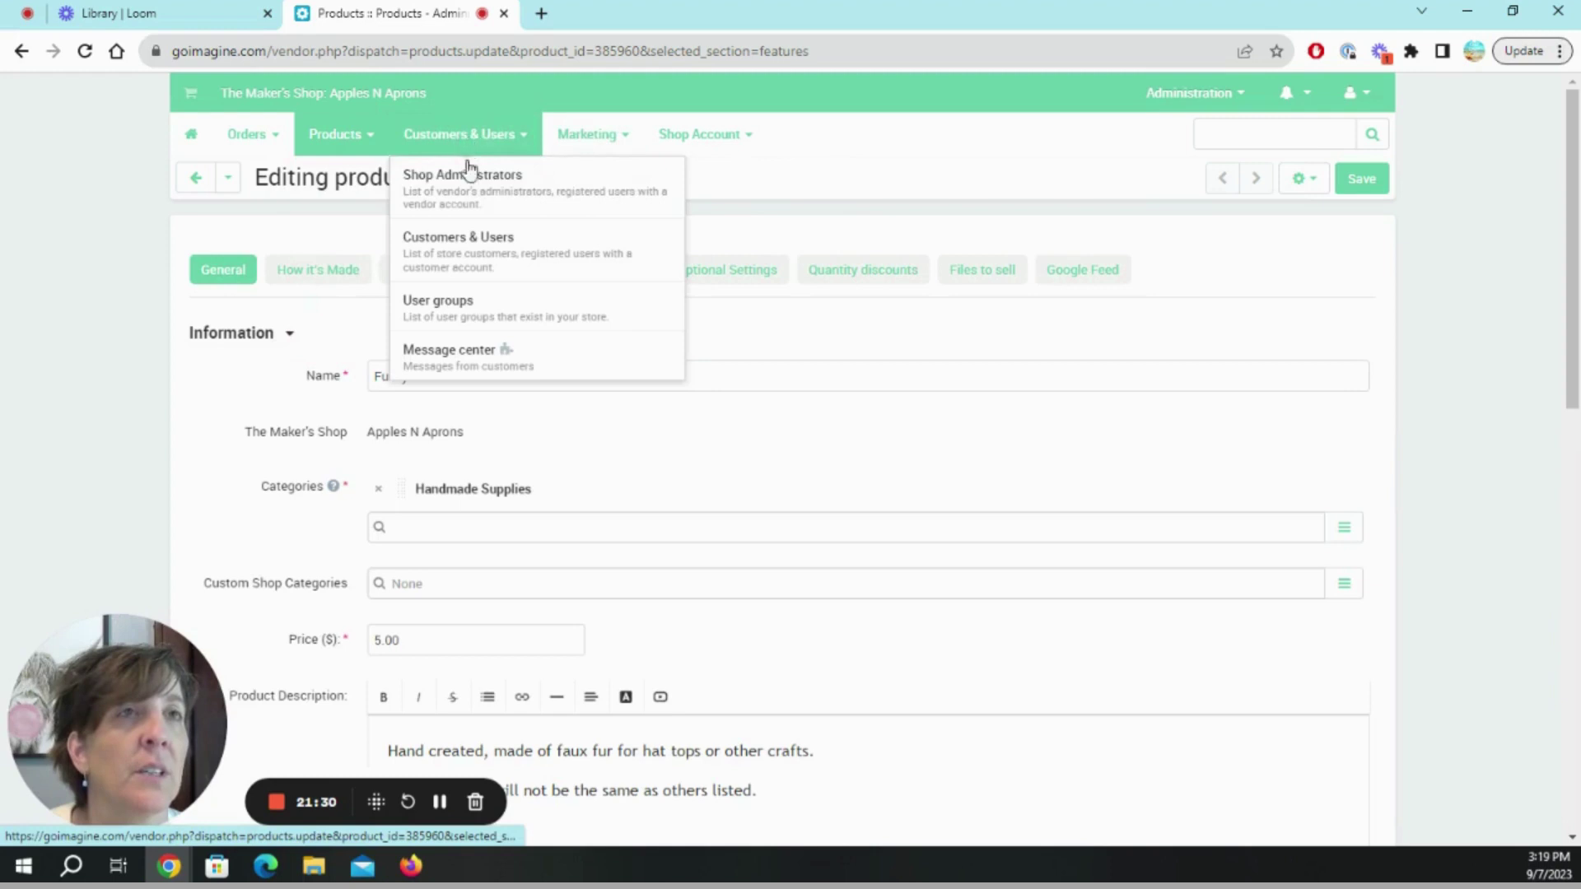
pyautogui.click(486, 301)
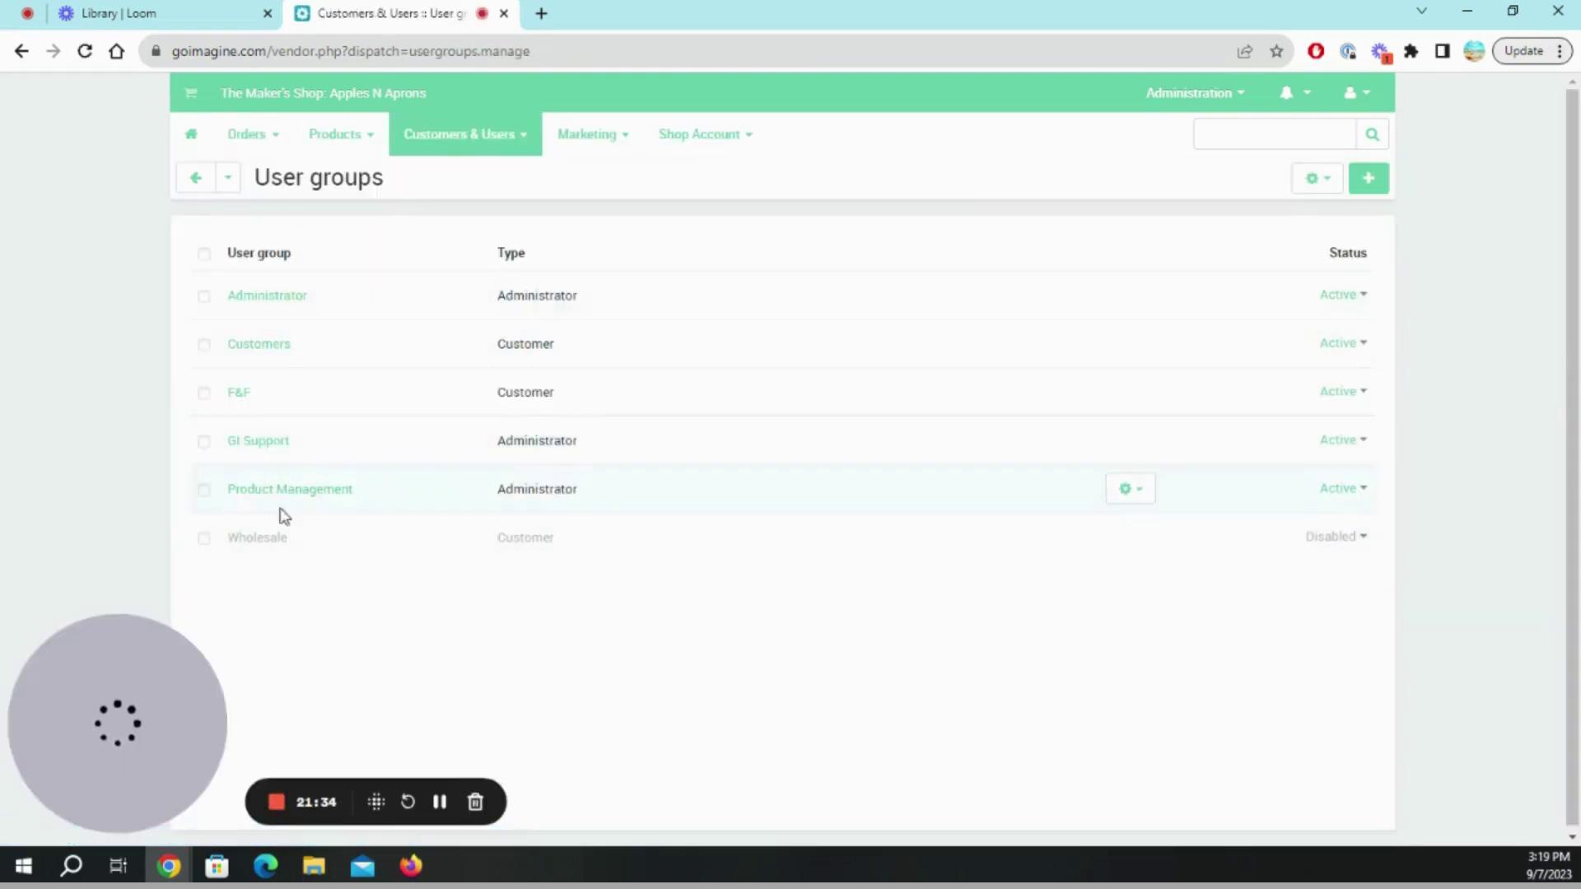
pyautogui.moveTo(275, 141)
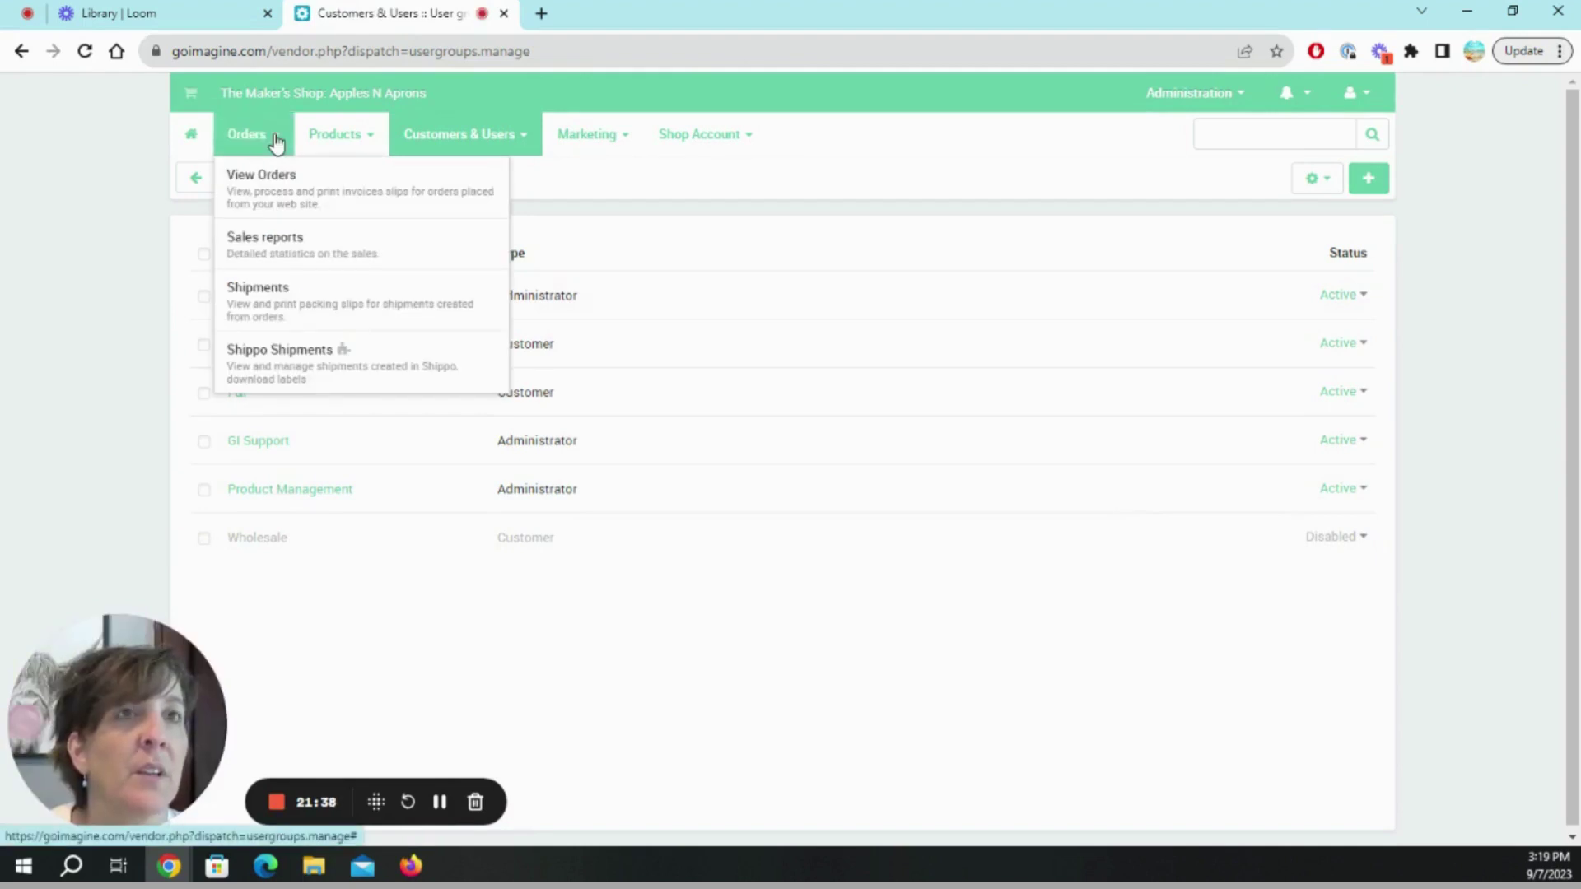
pyautogui.click(192, 136)
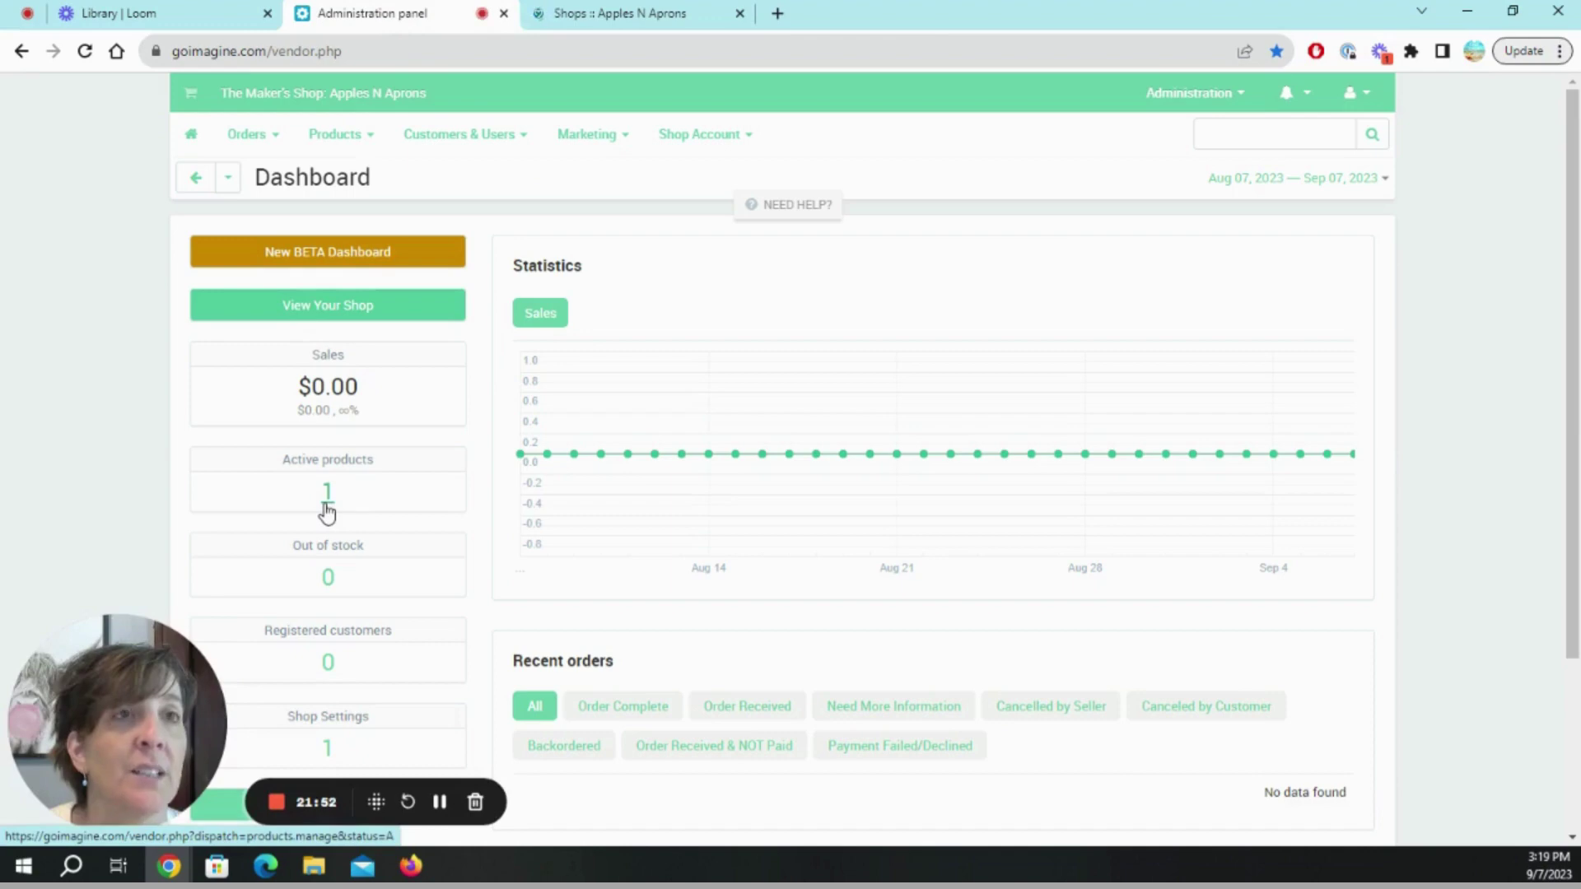
# Switch to the Apples N Aprons shop tab and scroll its Products to find Fuzzy Fur Ball.
pyautogui.click(638, 6)
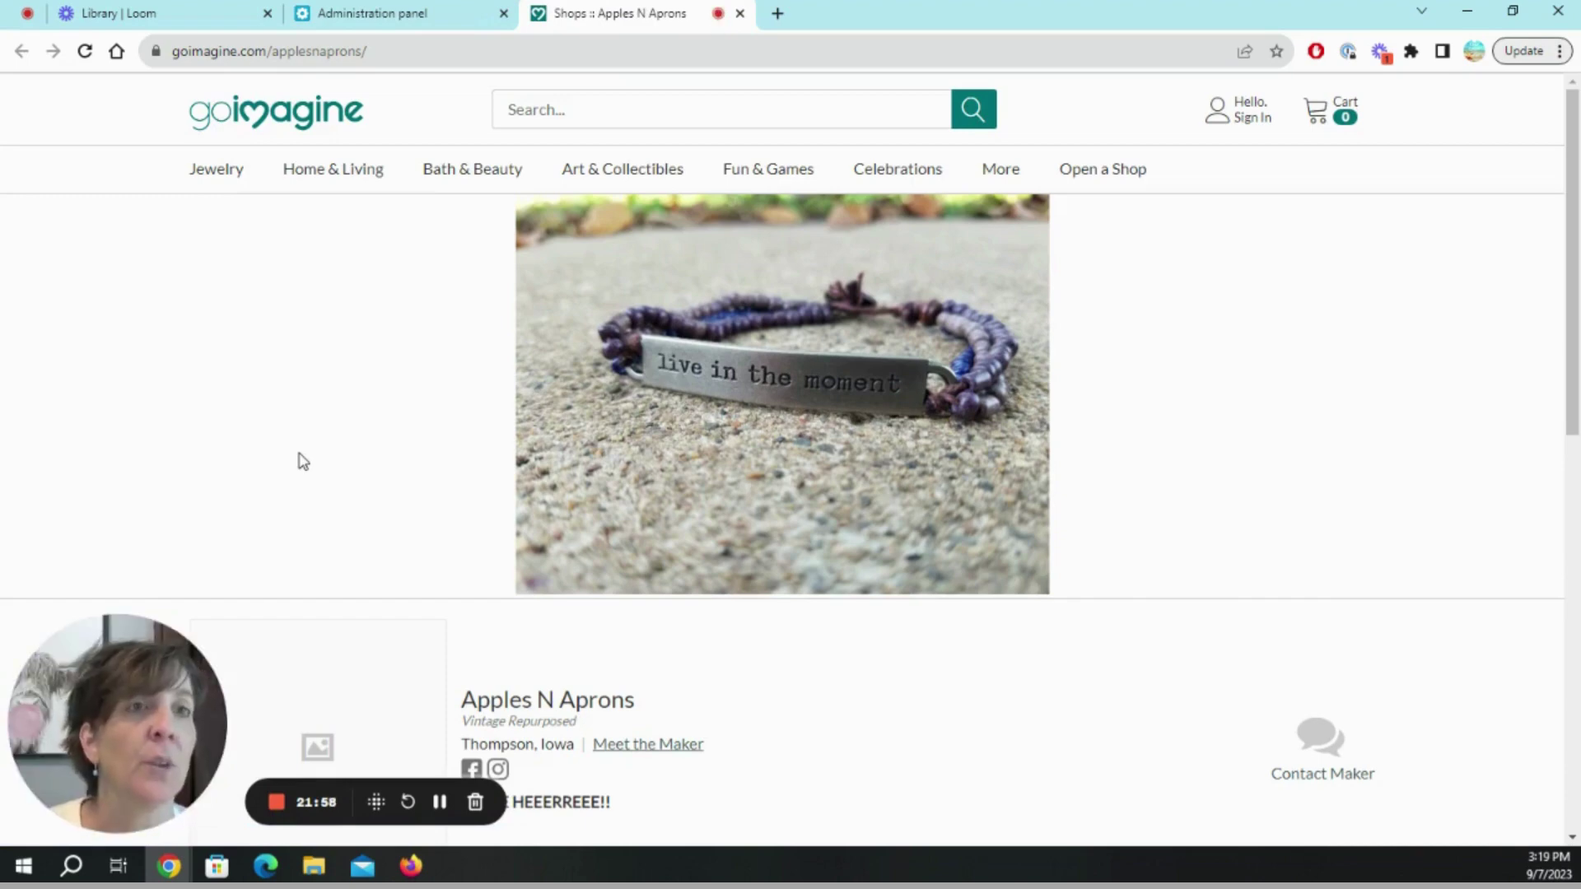
pyautogui.scroll(-6, 821, 709)
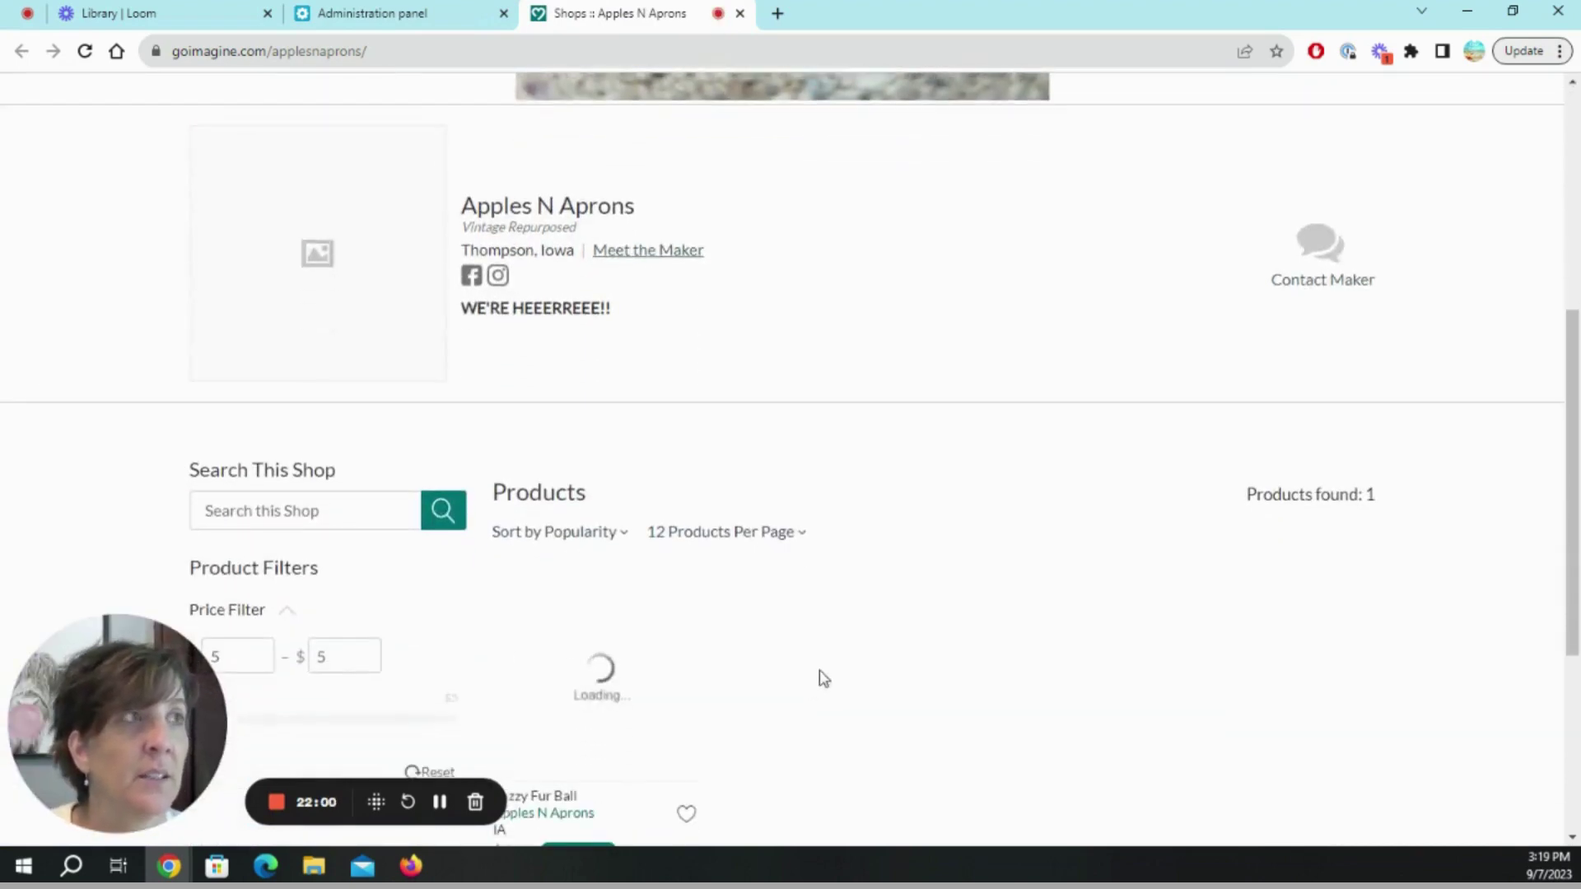
pyautogui.scroll(-4, 681, 556)
pyautogui.scroll(4, 676, 558)
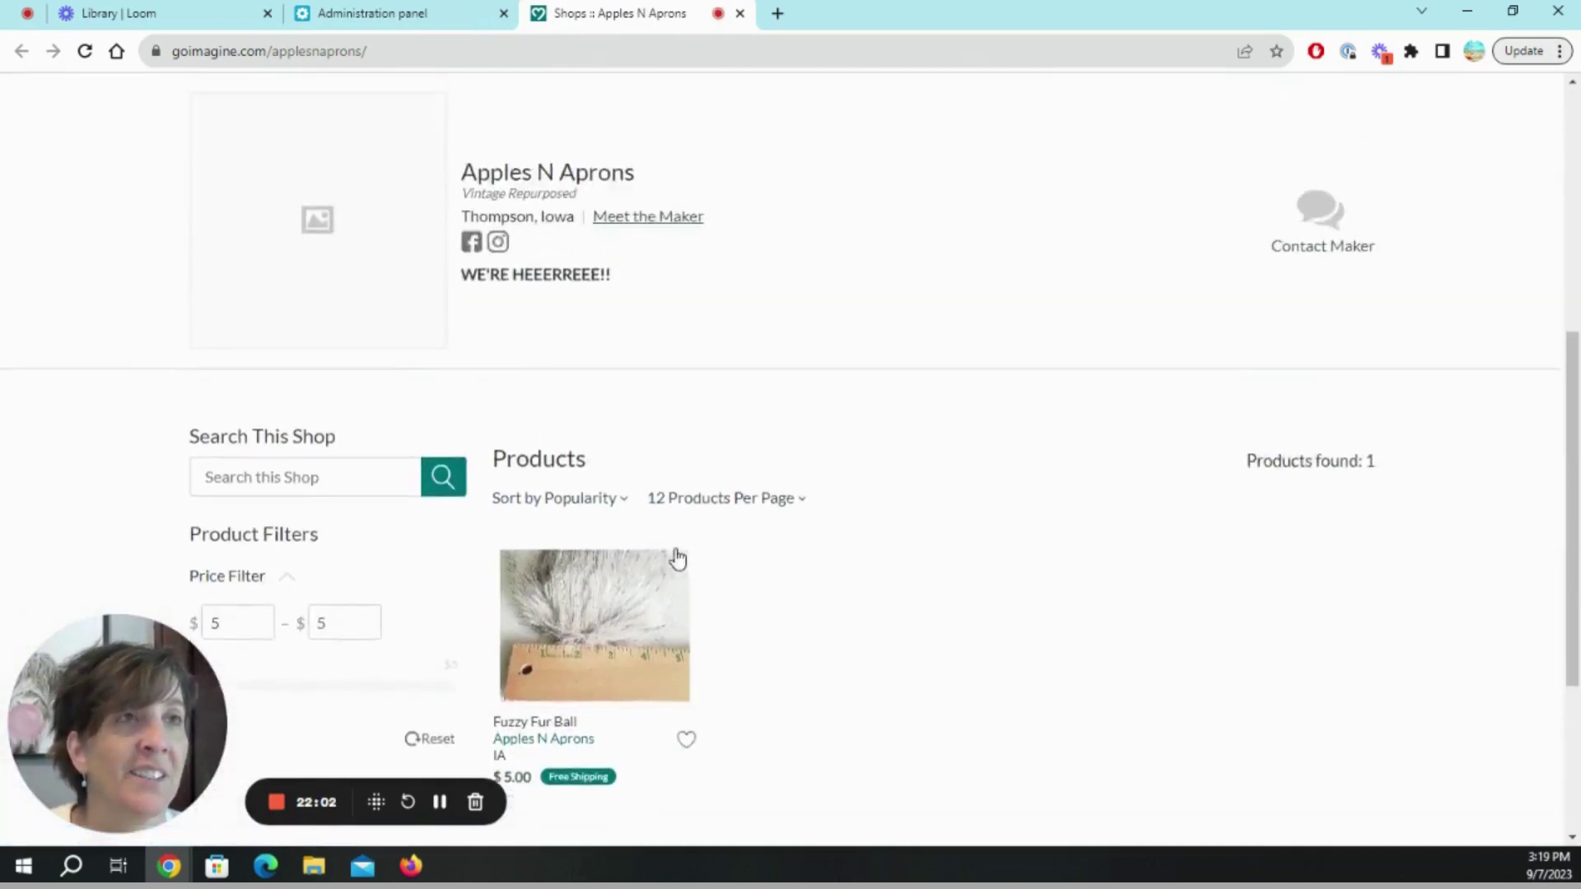
pyautogui.scroll(3, 677, 559)
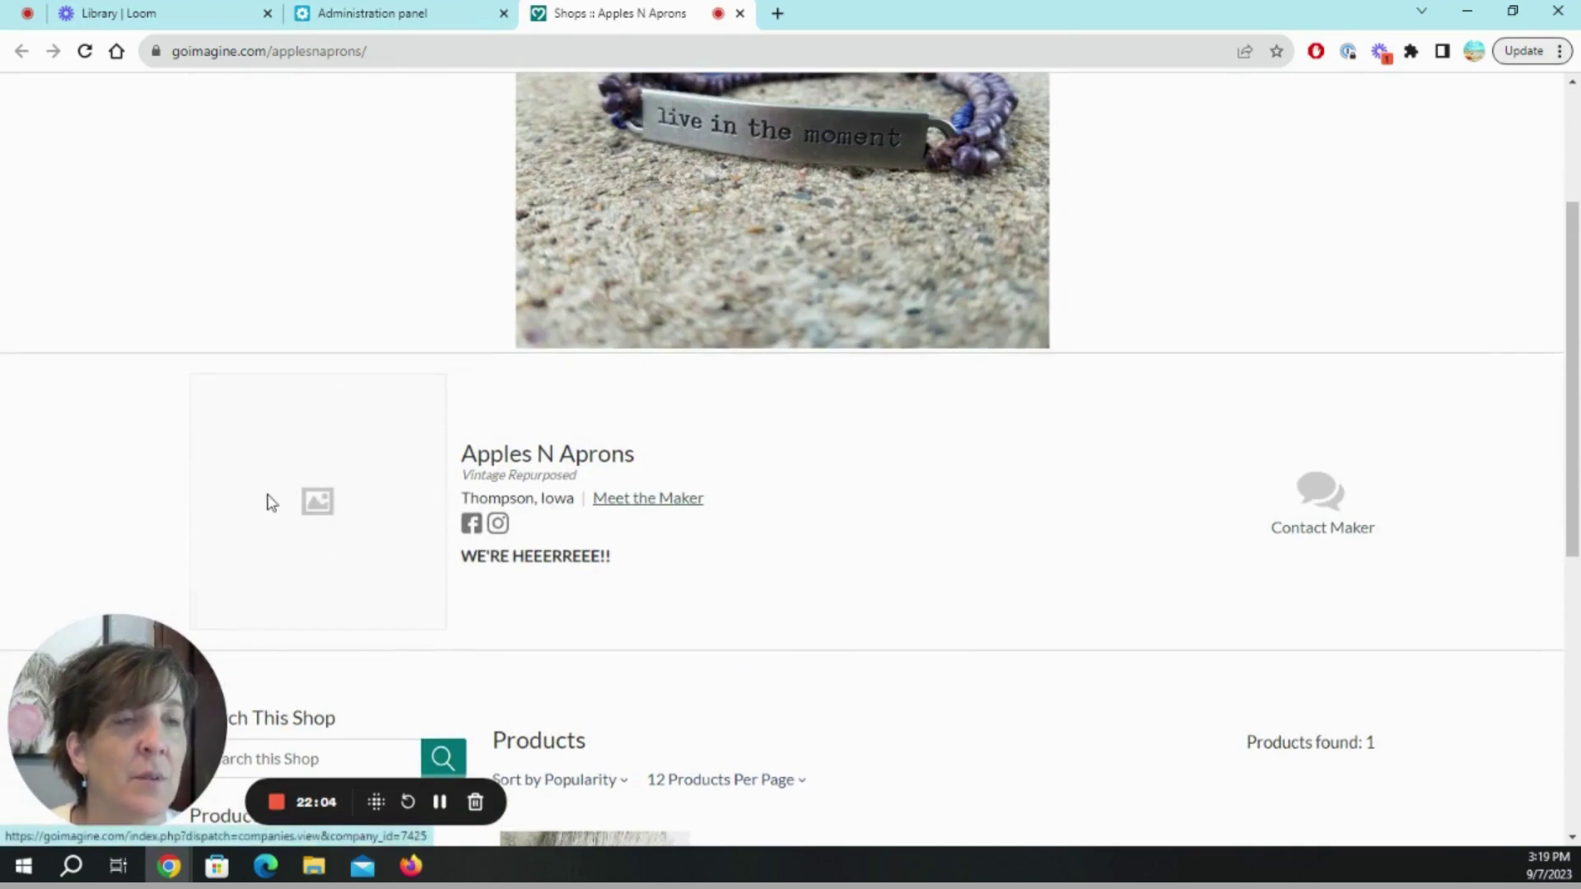
pyautogui.scroll(3, 325, 517)
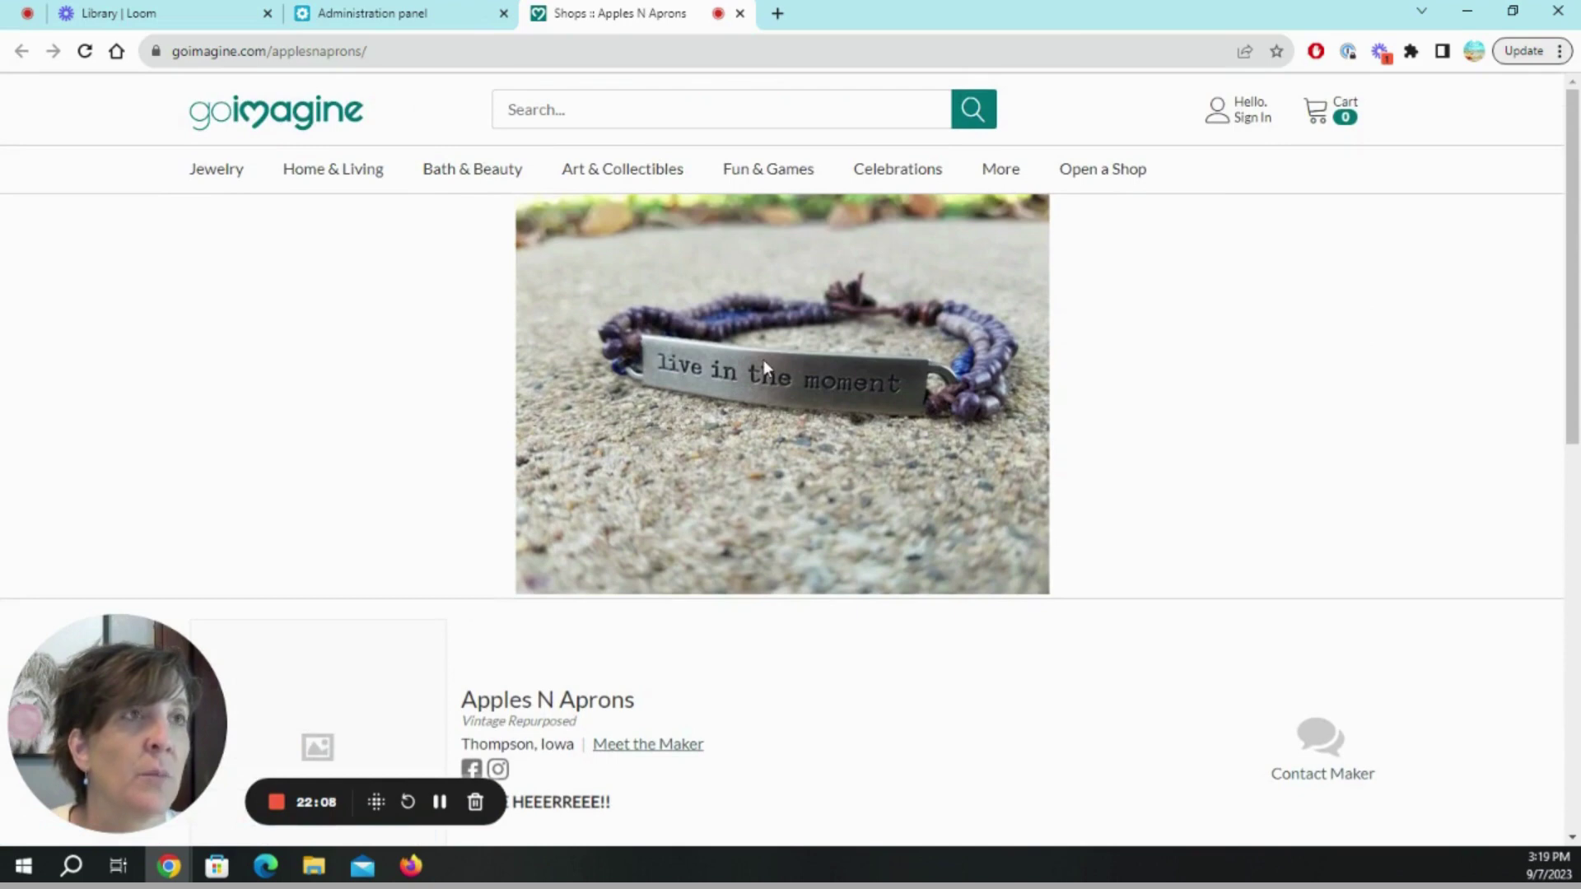
pyautogui.scroll(-2, 456, 511)
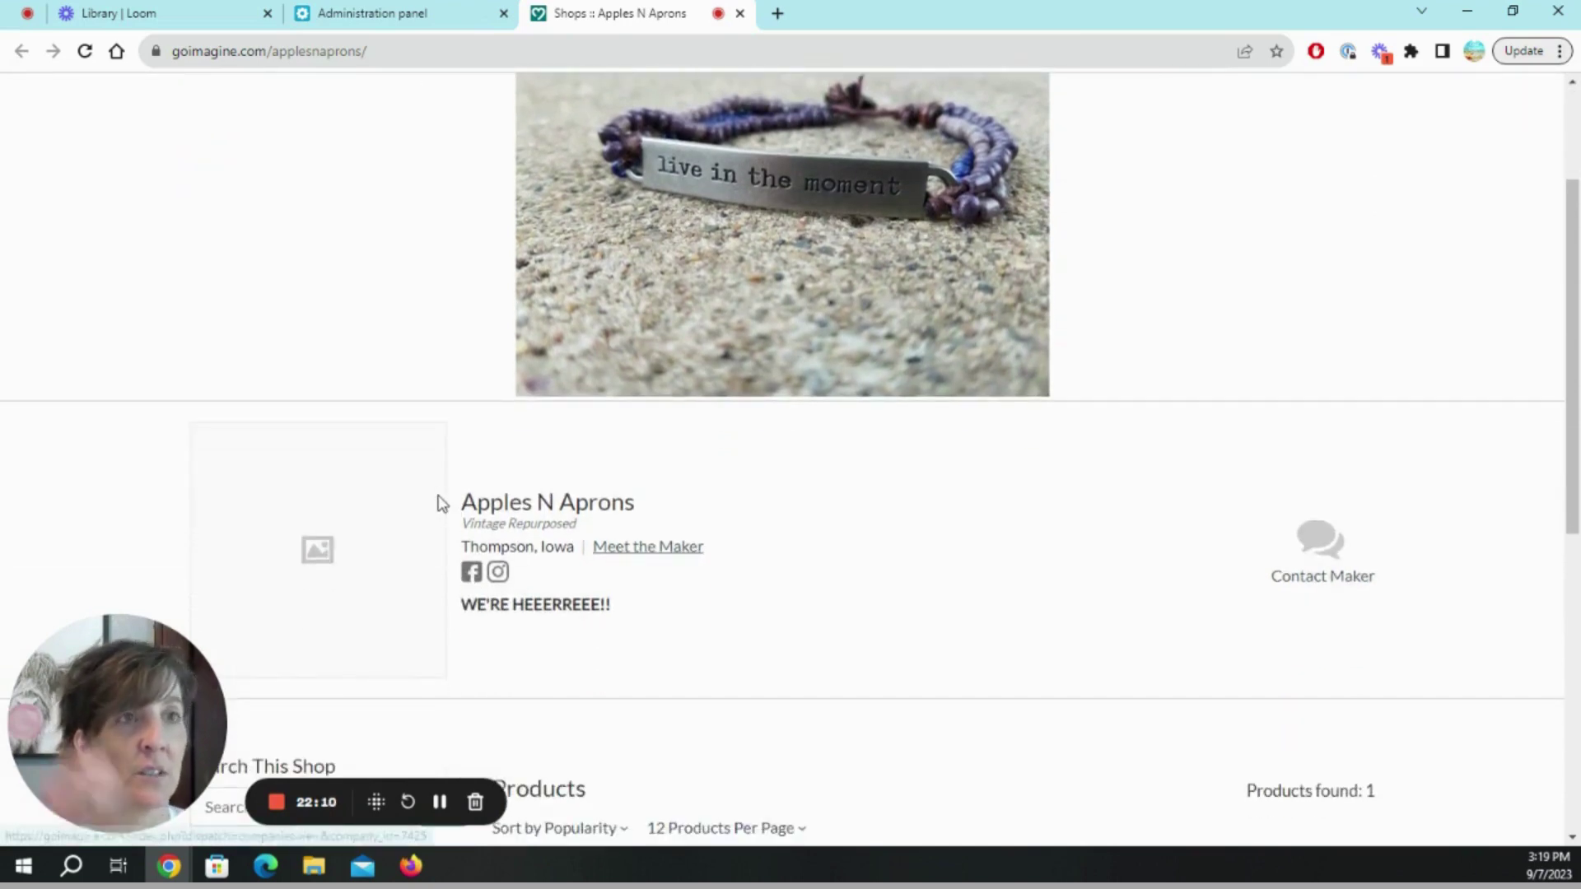
pyautogui.scroll(2, 433, 492)
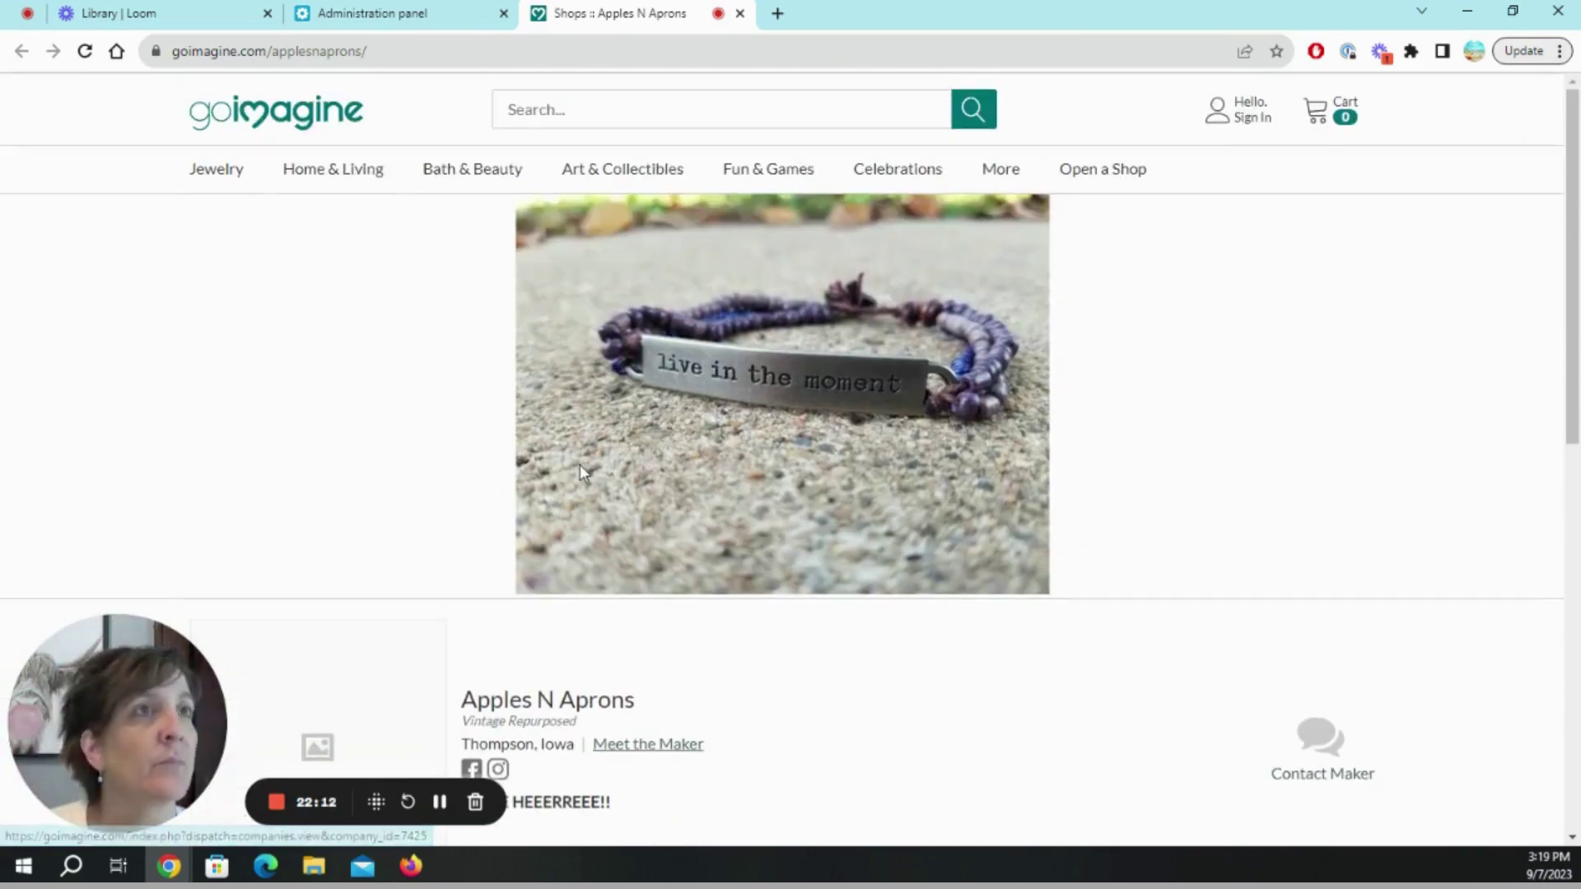
pyautogui.moveTo(215, 169)
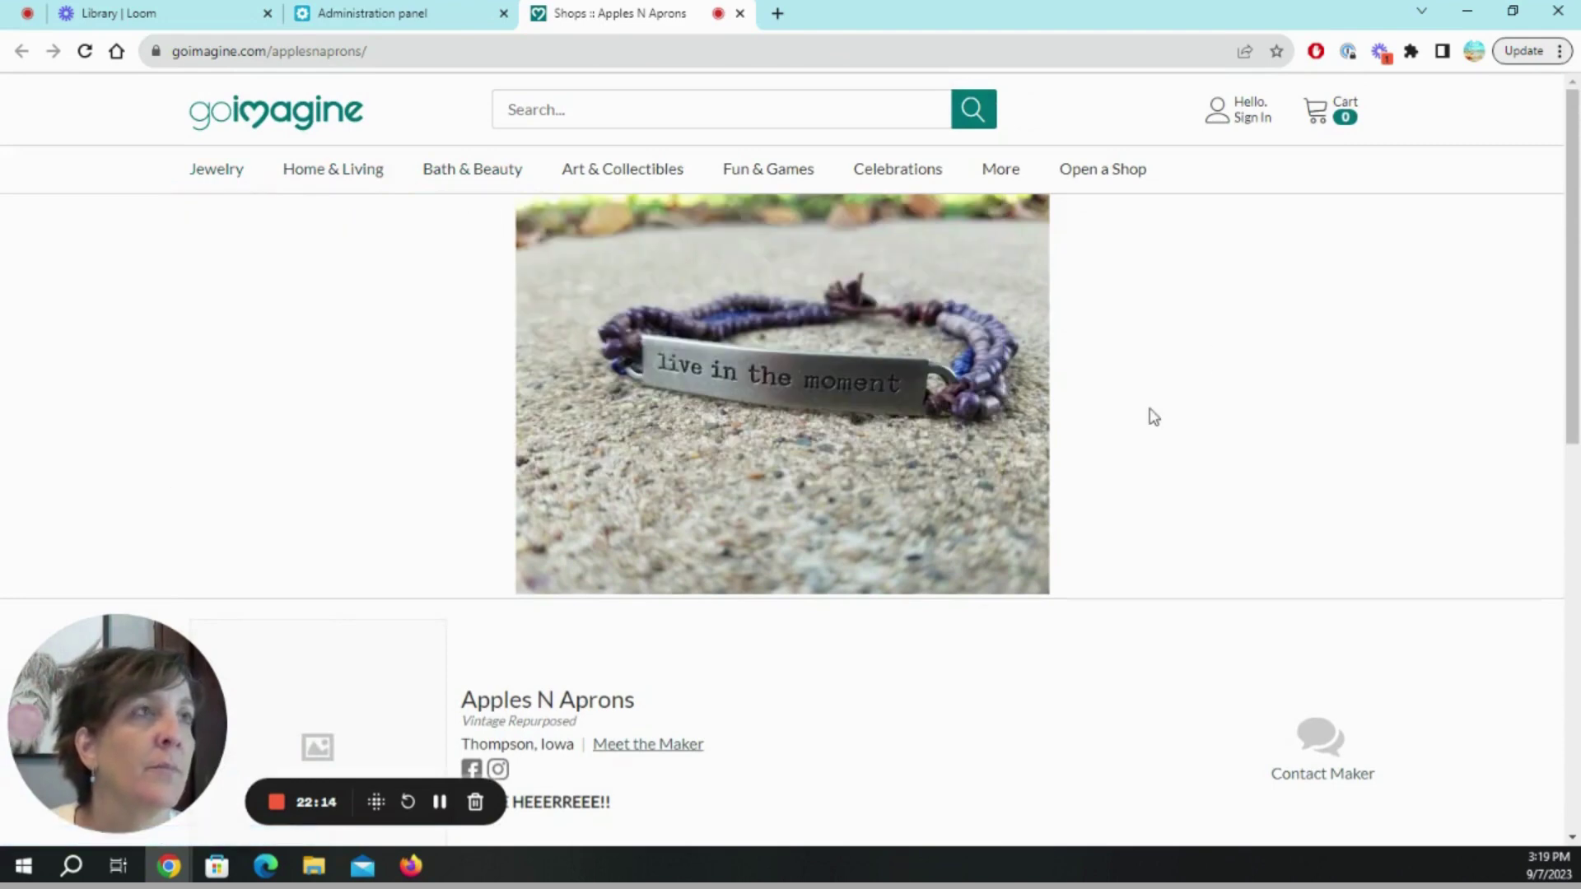
pyautogui.scroll(-2, 1093, 571)
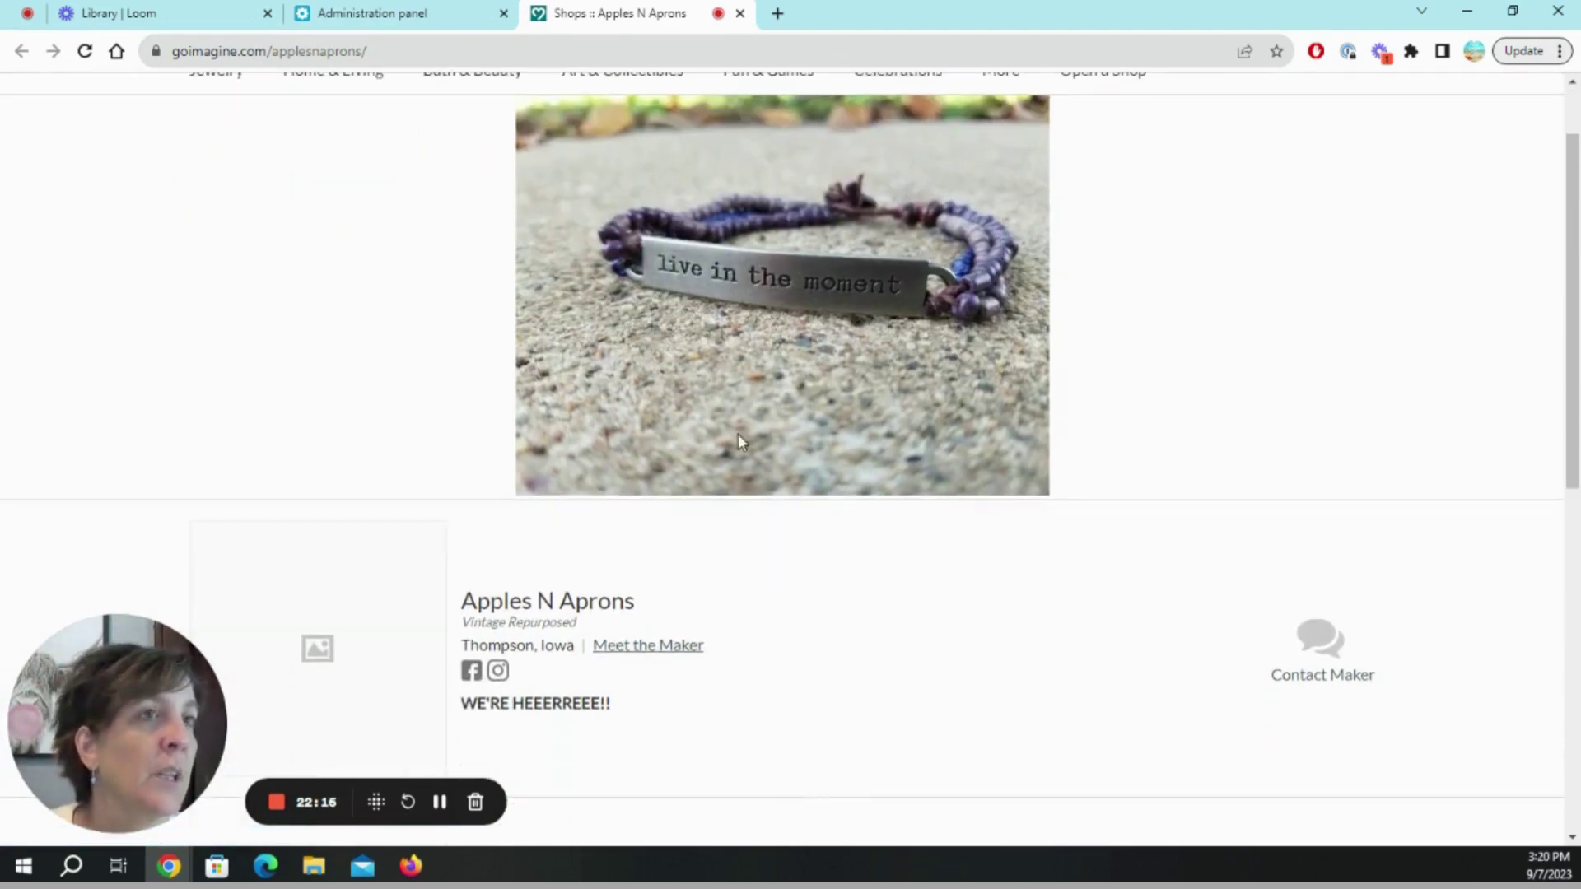
pyautogui.scroll(-1, 701, 581)
# Open the shop's Meet the Maker page and toggle between its Reviews and Description tabs.
pyautogui.click(633, 456)
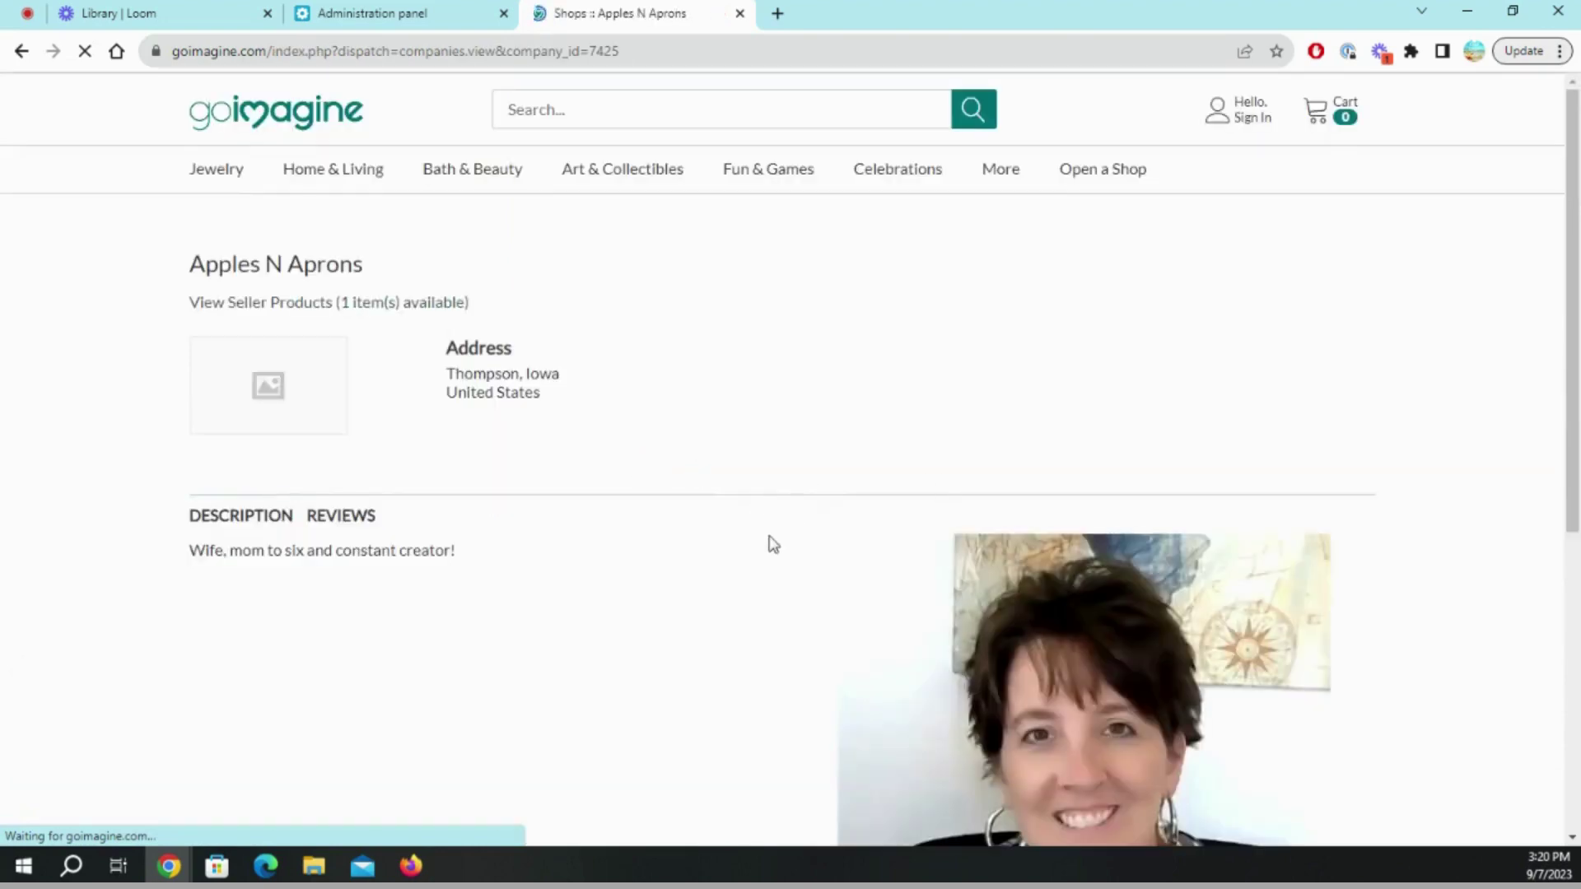
pyautogui.scroll(-4, 769, 511)
pyautogui.scroll(4, 769, 547)
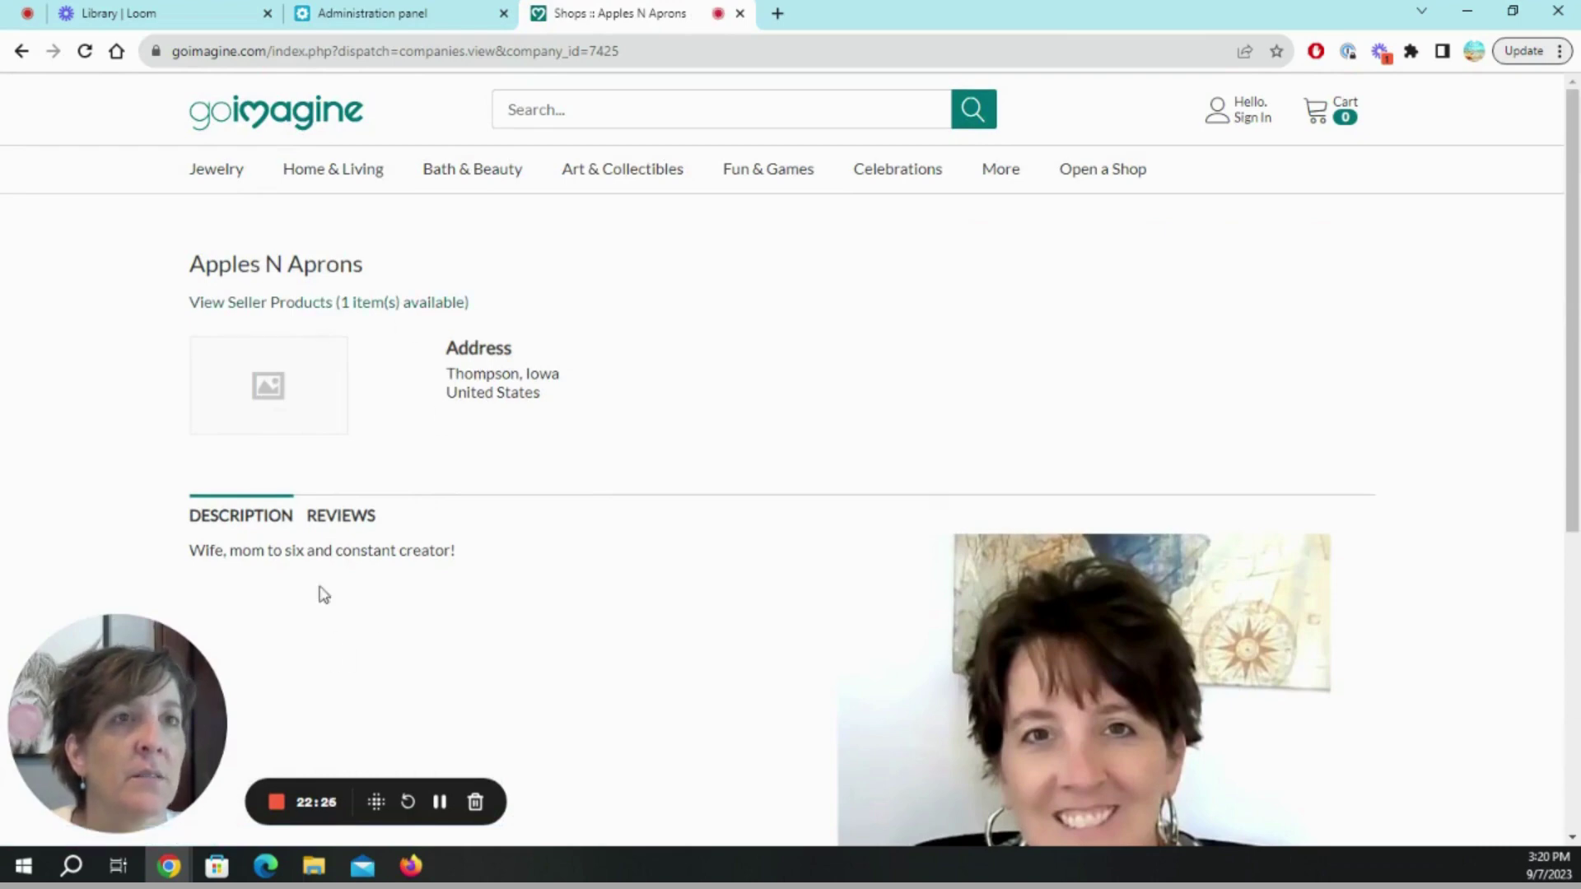
pyautogui.click(338, 518)
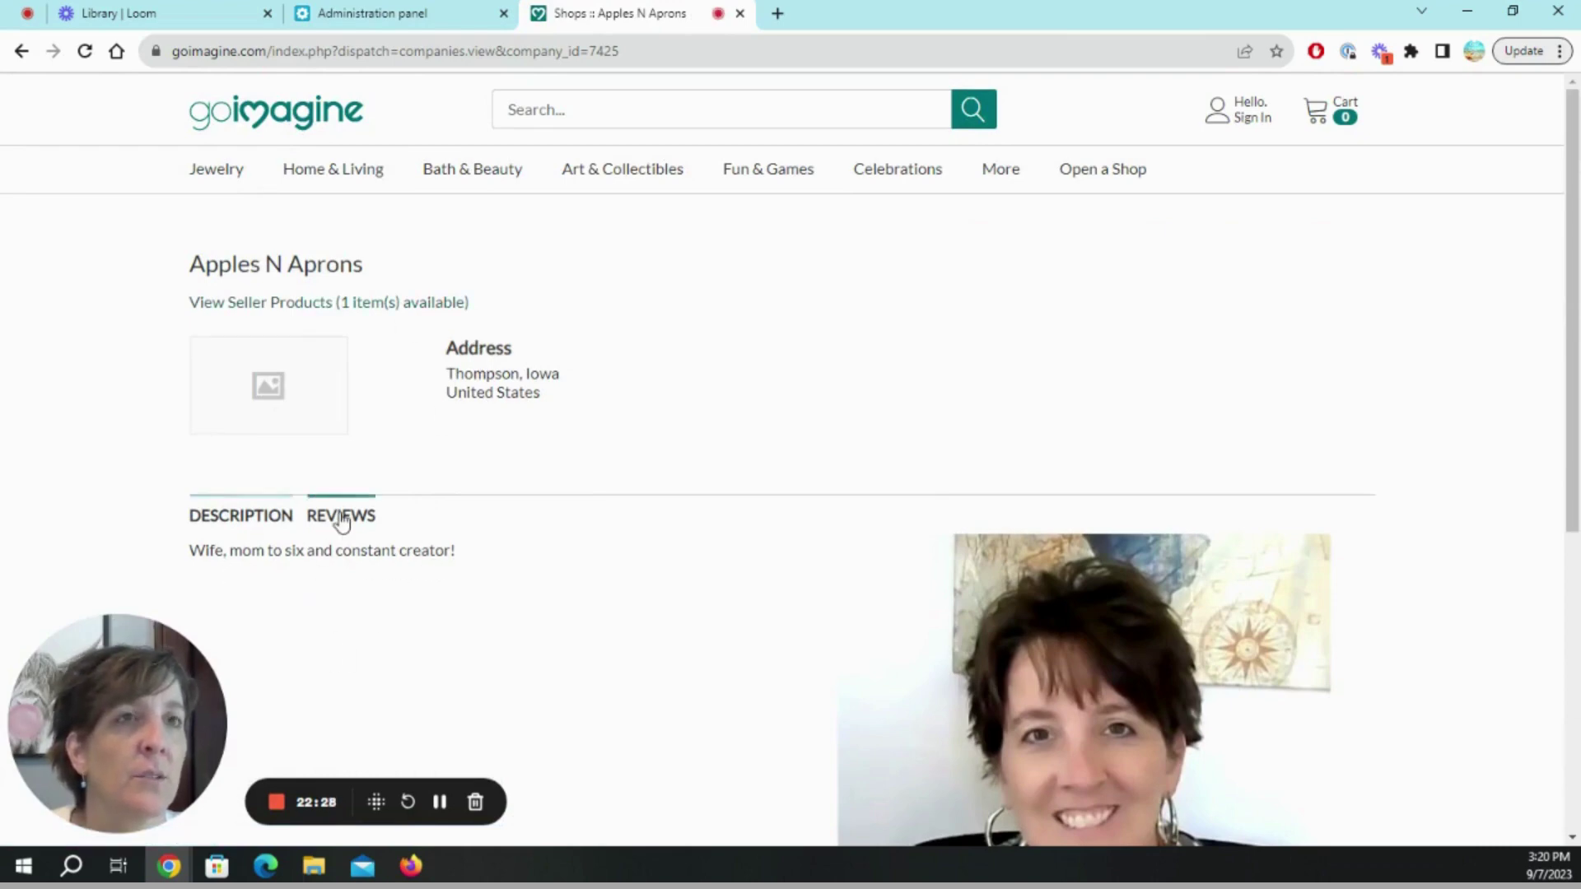
pyautogui.click(262, 524)
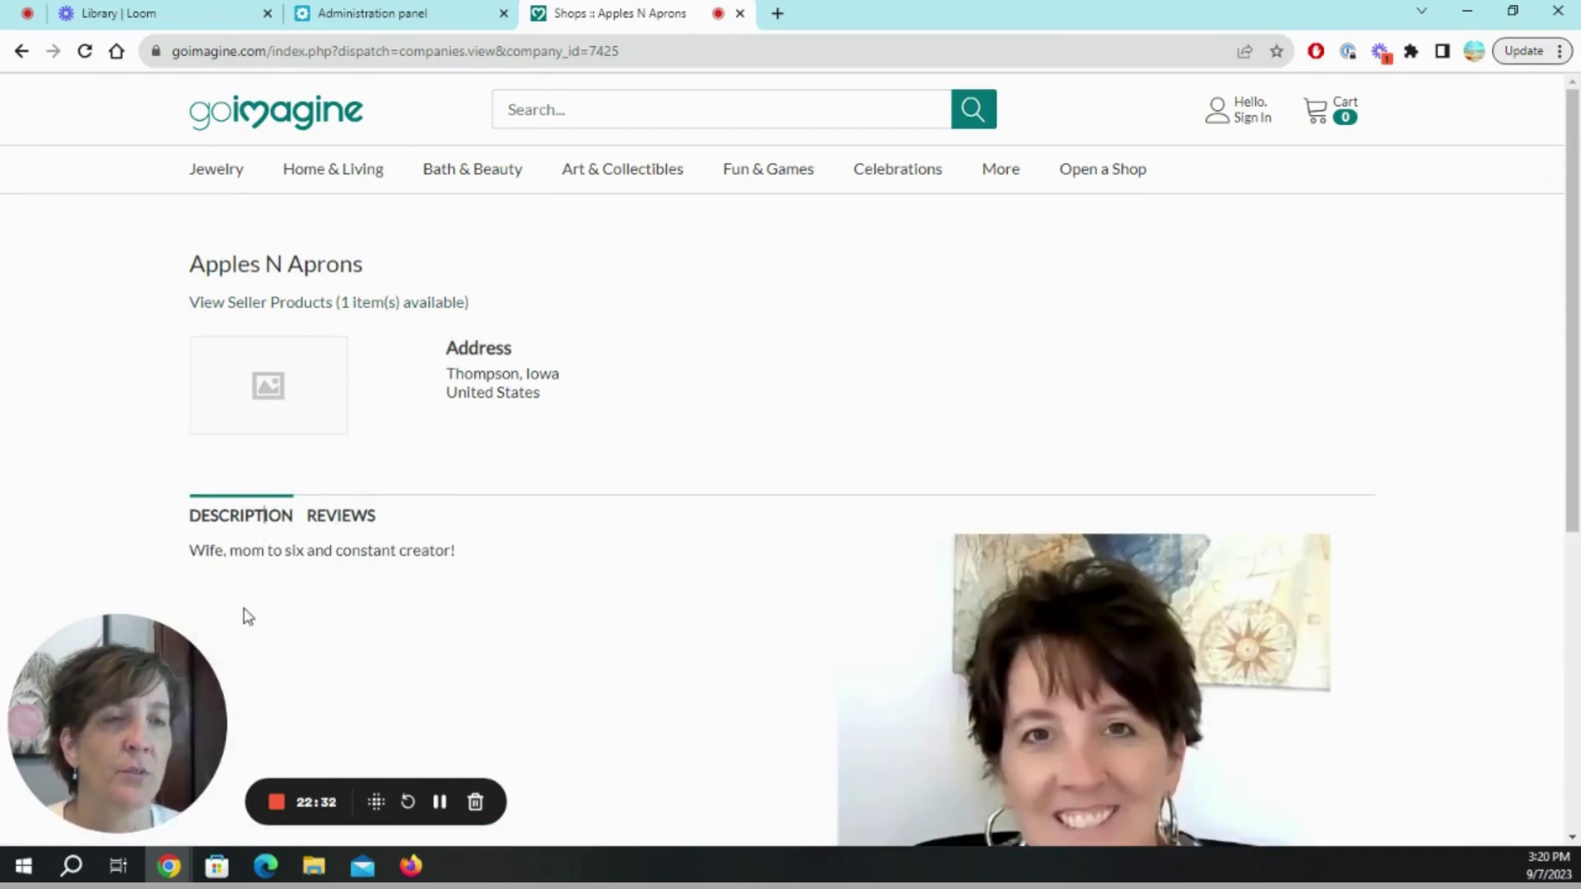
# Return to the Apples N Aprons product listing via View Seller Products and scroll through the shop page.
pyautogui.click(292, 306)
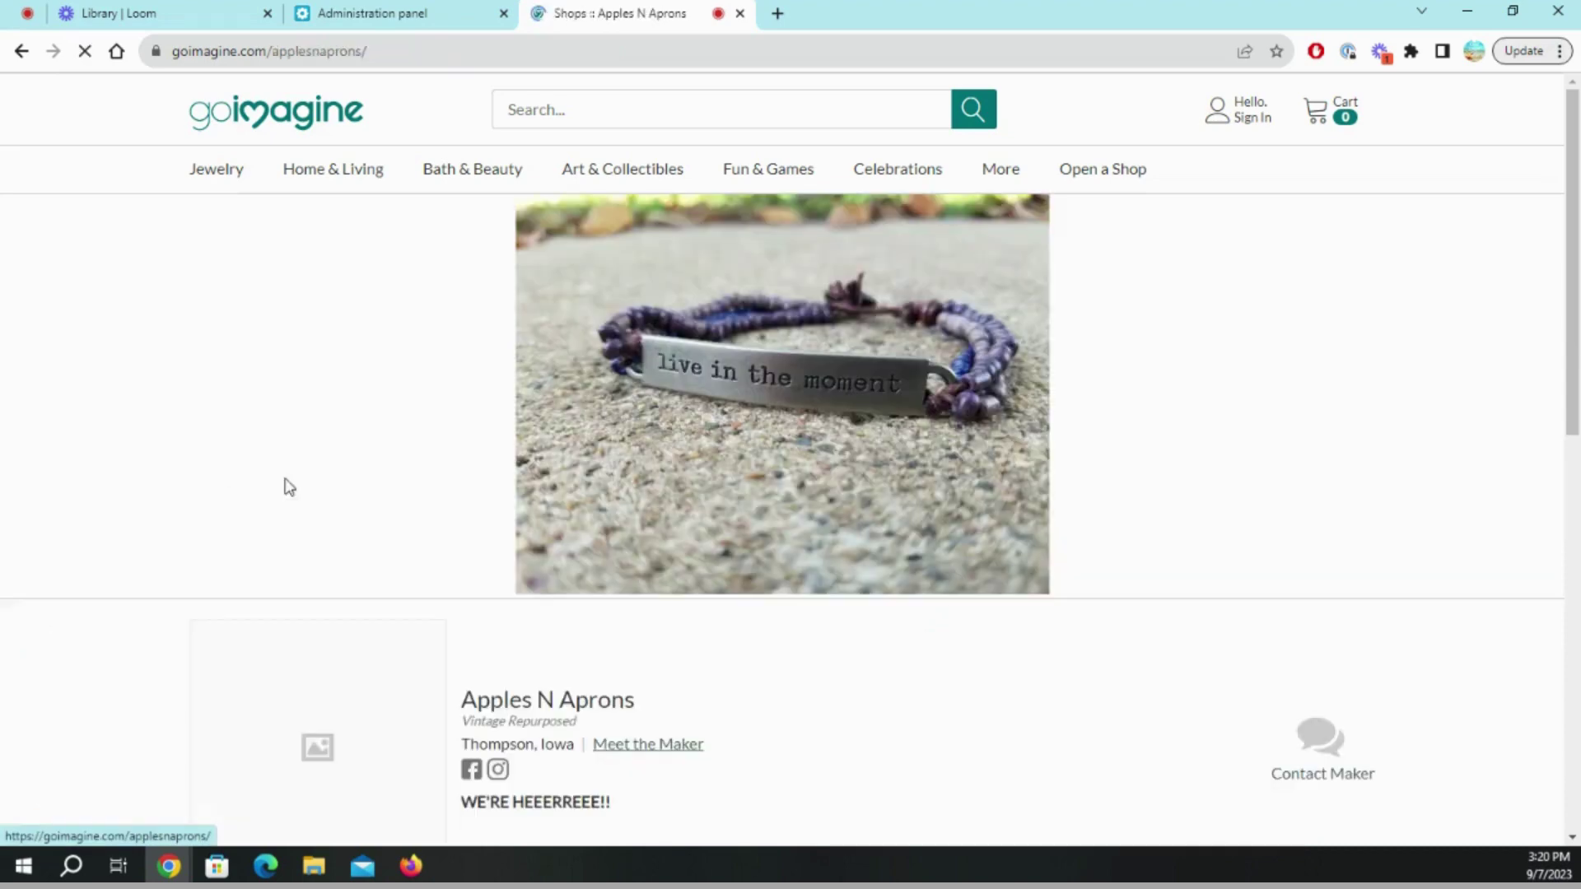
pyautogui.scroll(-3, 794, 431)
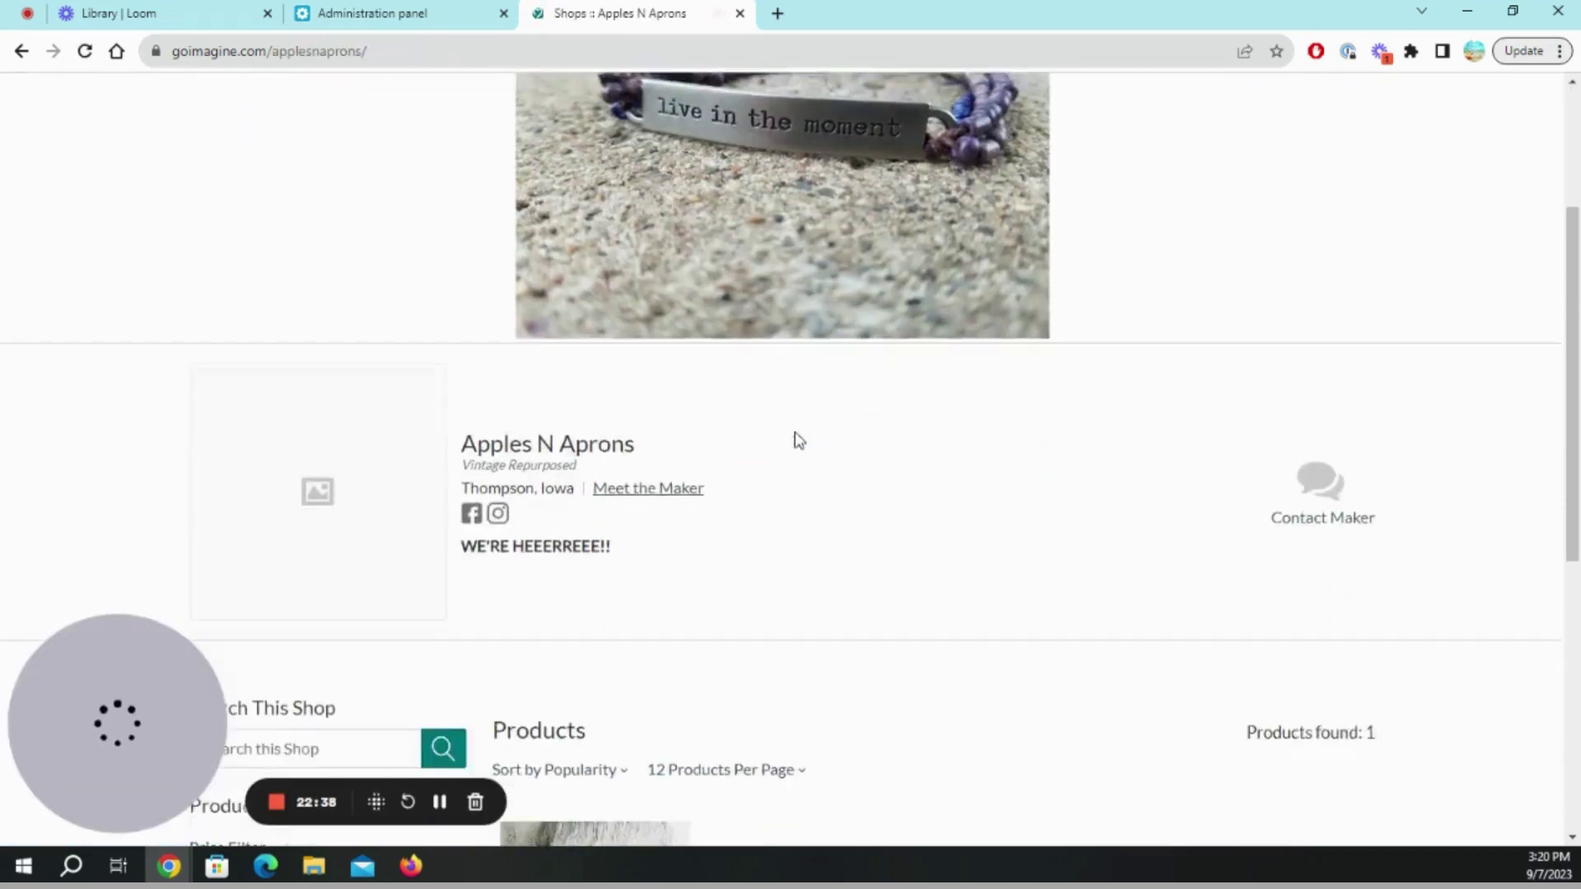
pyautogui.scroll(2, 541, 214)
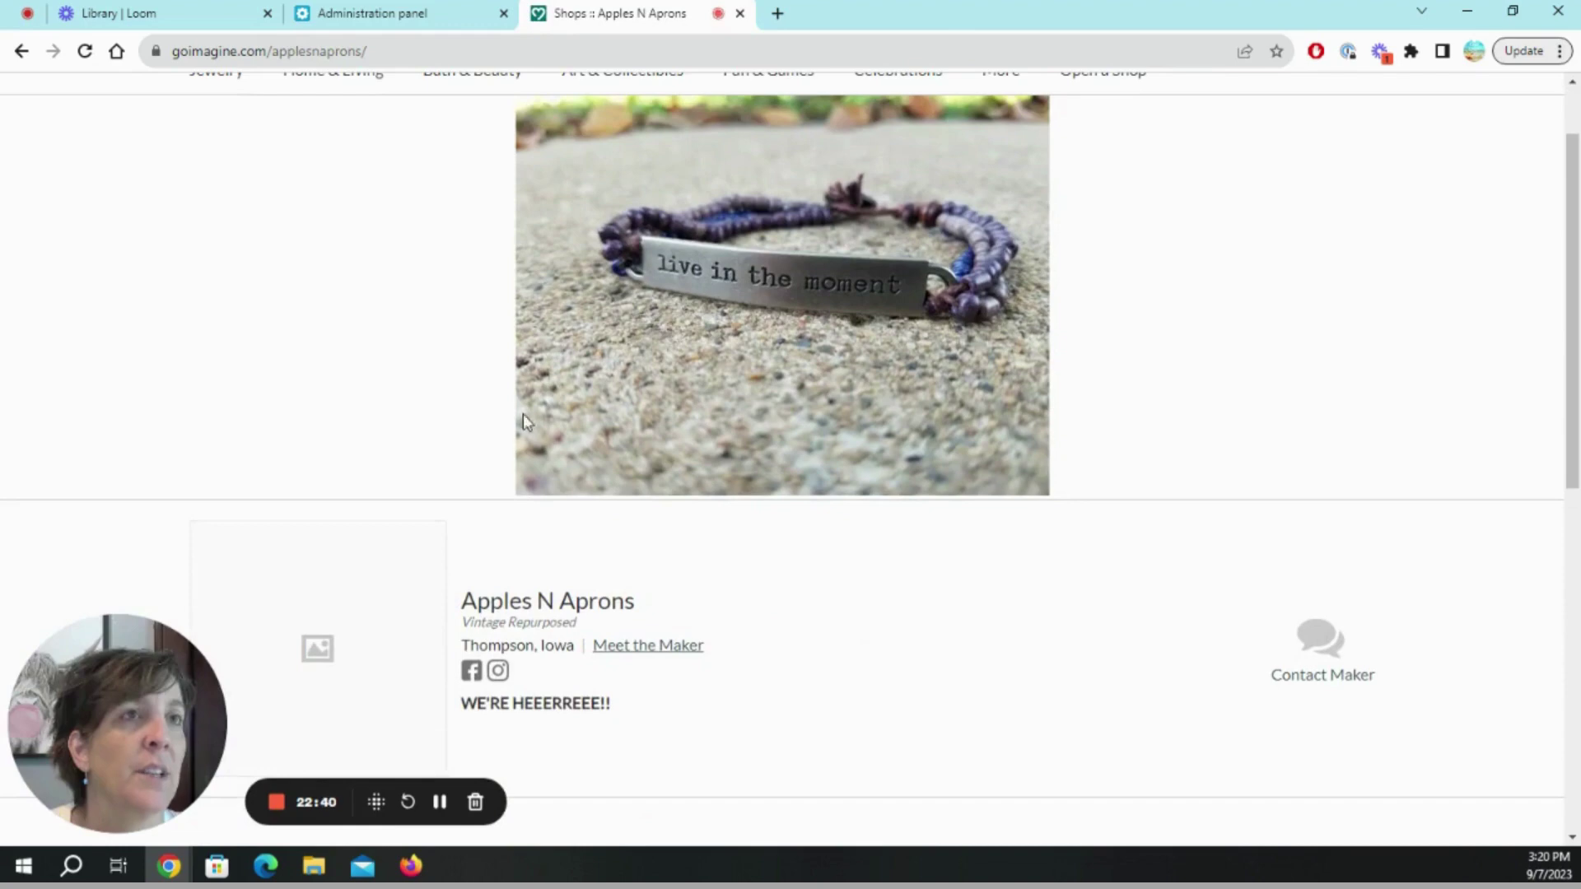
pyautogui.scroll(1, 1025, 494)
pyautogui.scroll(-1, 1012, 346)
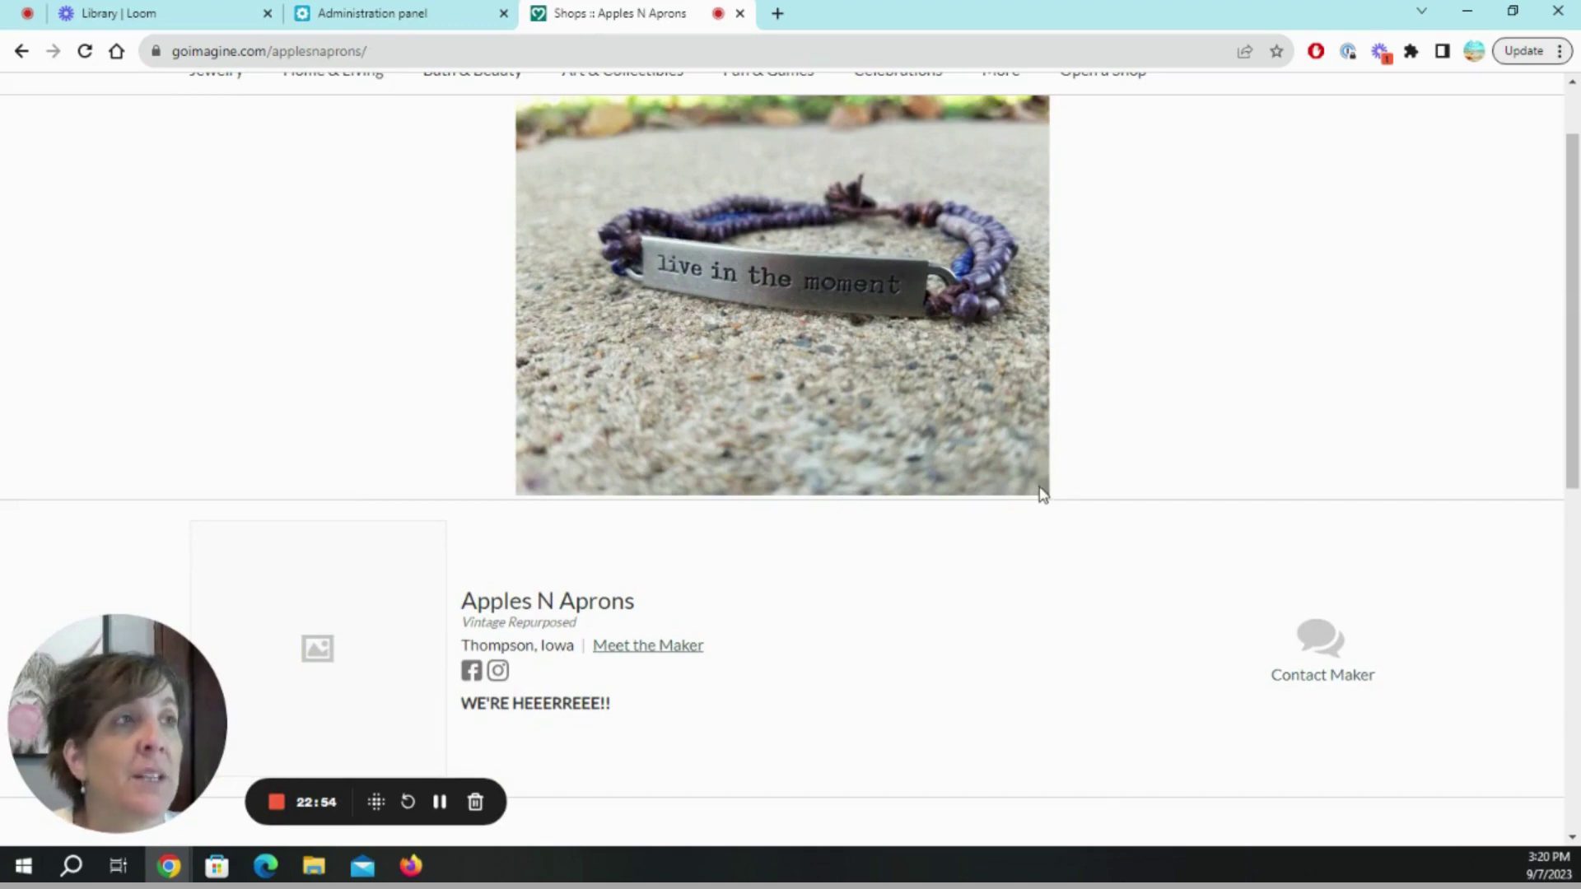
pyautogui.scroll(1, 1039, 492)
pyautogui.scroll(-1, 1041, 493)
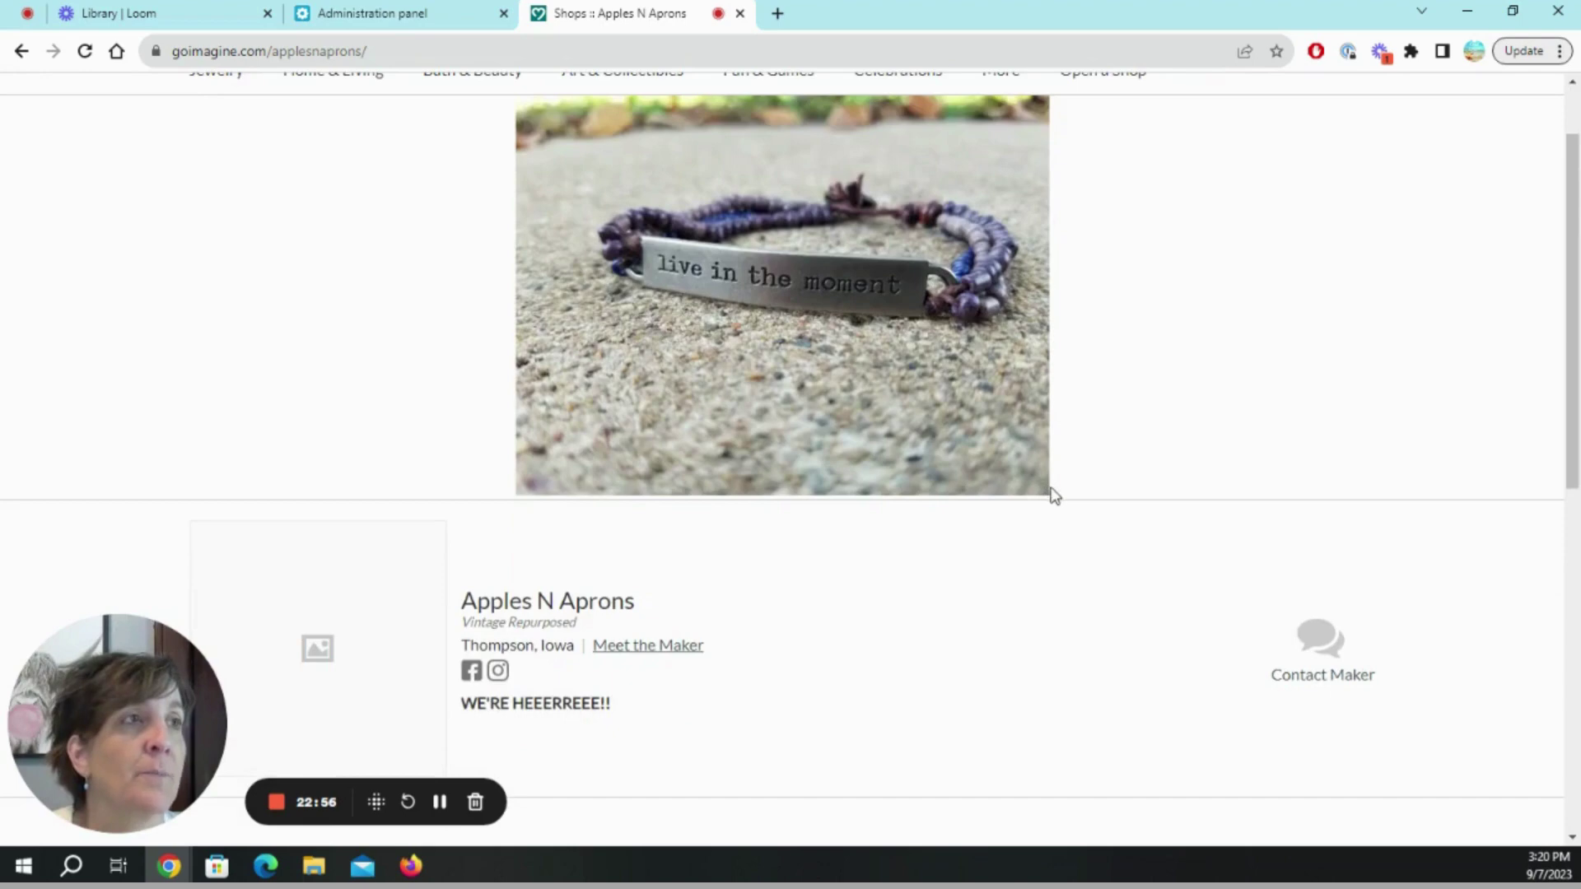
pyautogui.scroll(-1, 1054, 494)
pyautogui.scroll(-2, 480, 522)
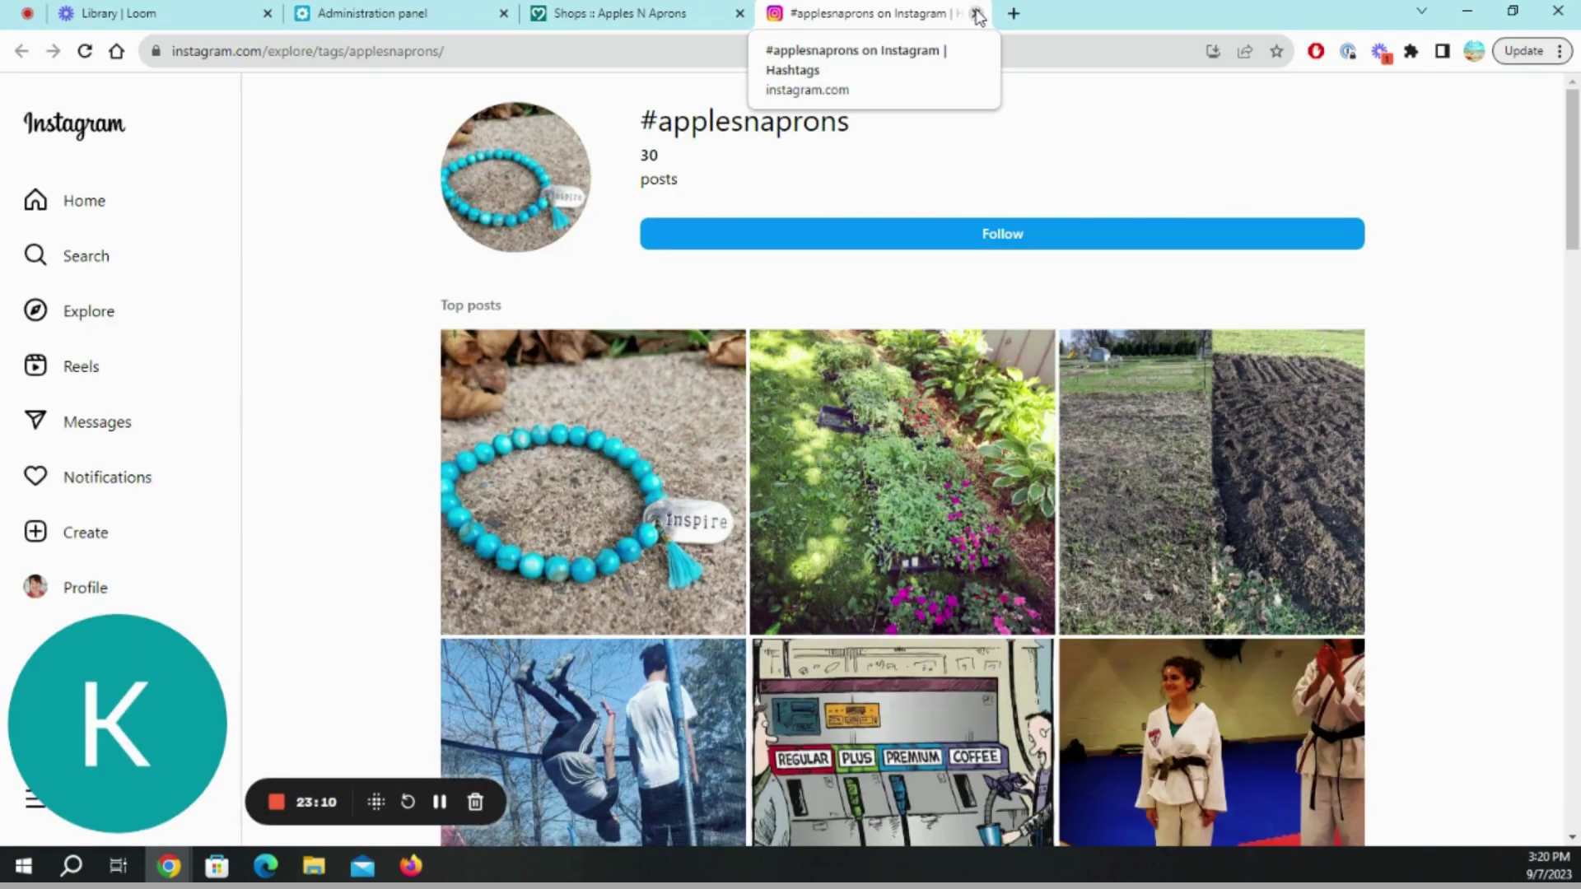
# Close the Instagram tab, reload the Apples N Aprons shop, and scroll to Fuzzy Fur Ball at $5.00.
pyautogui.click(978, 17)
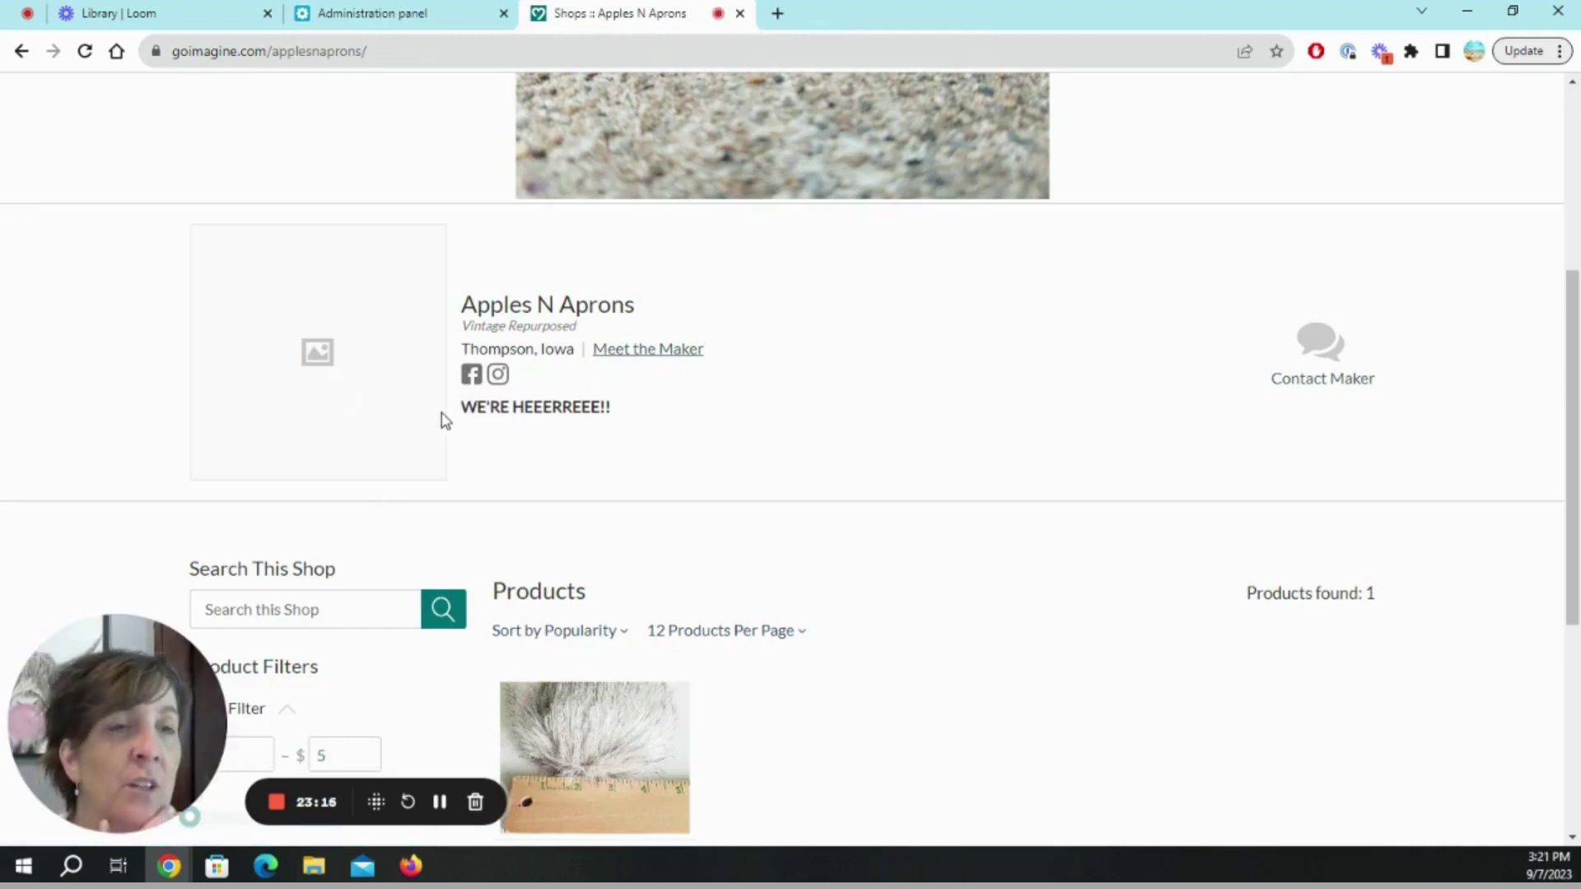
pyautogui.scroll(-3, 699, 511)
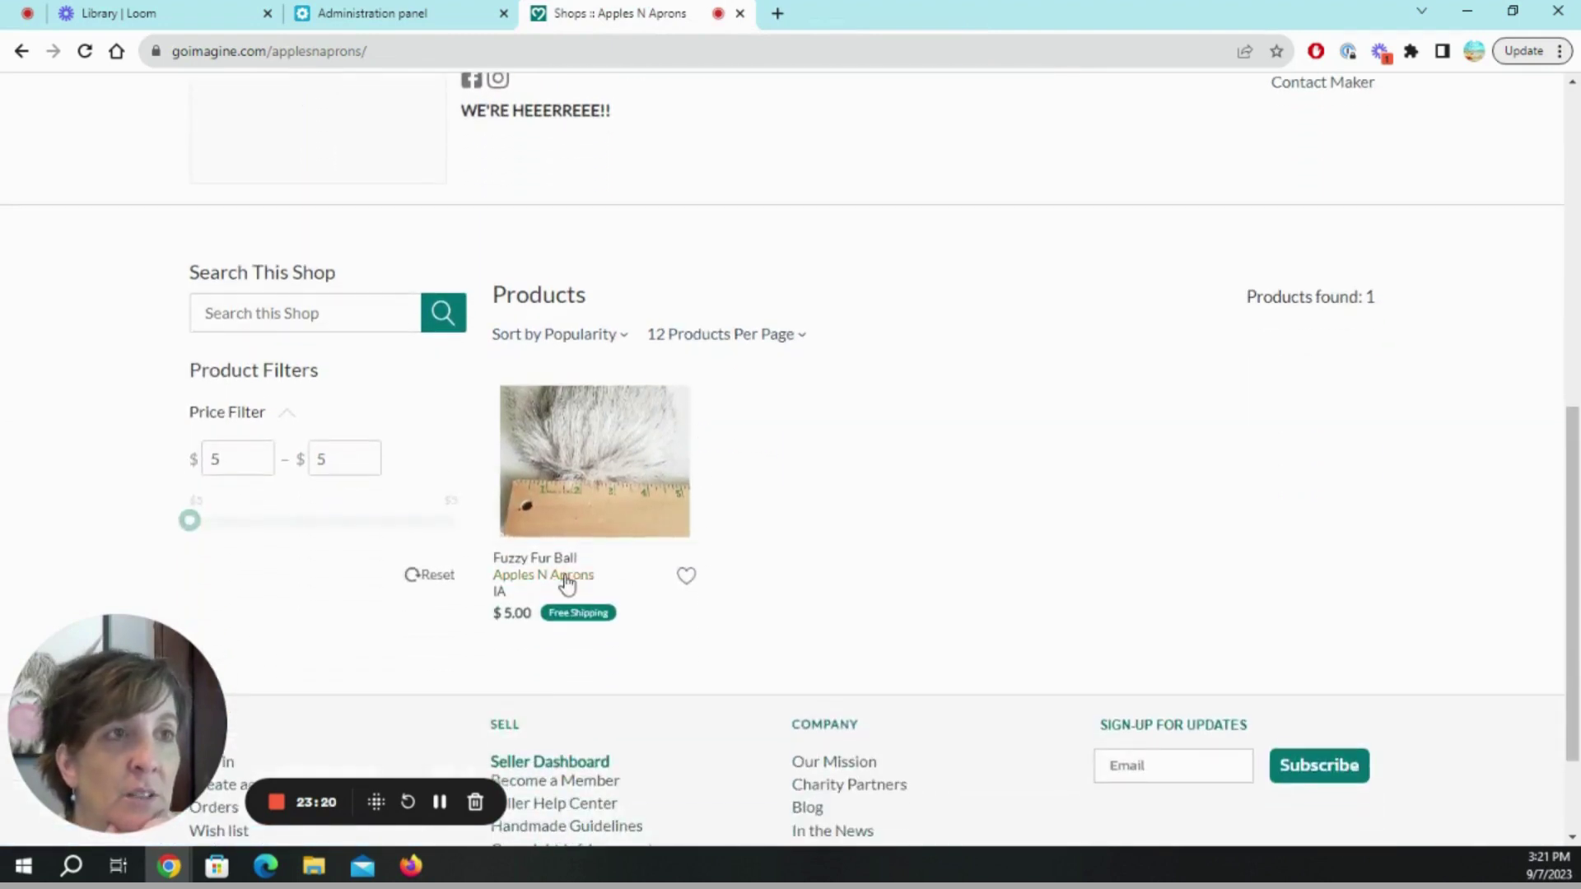
pyautogui.click(567, 580)
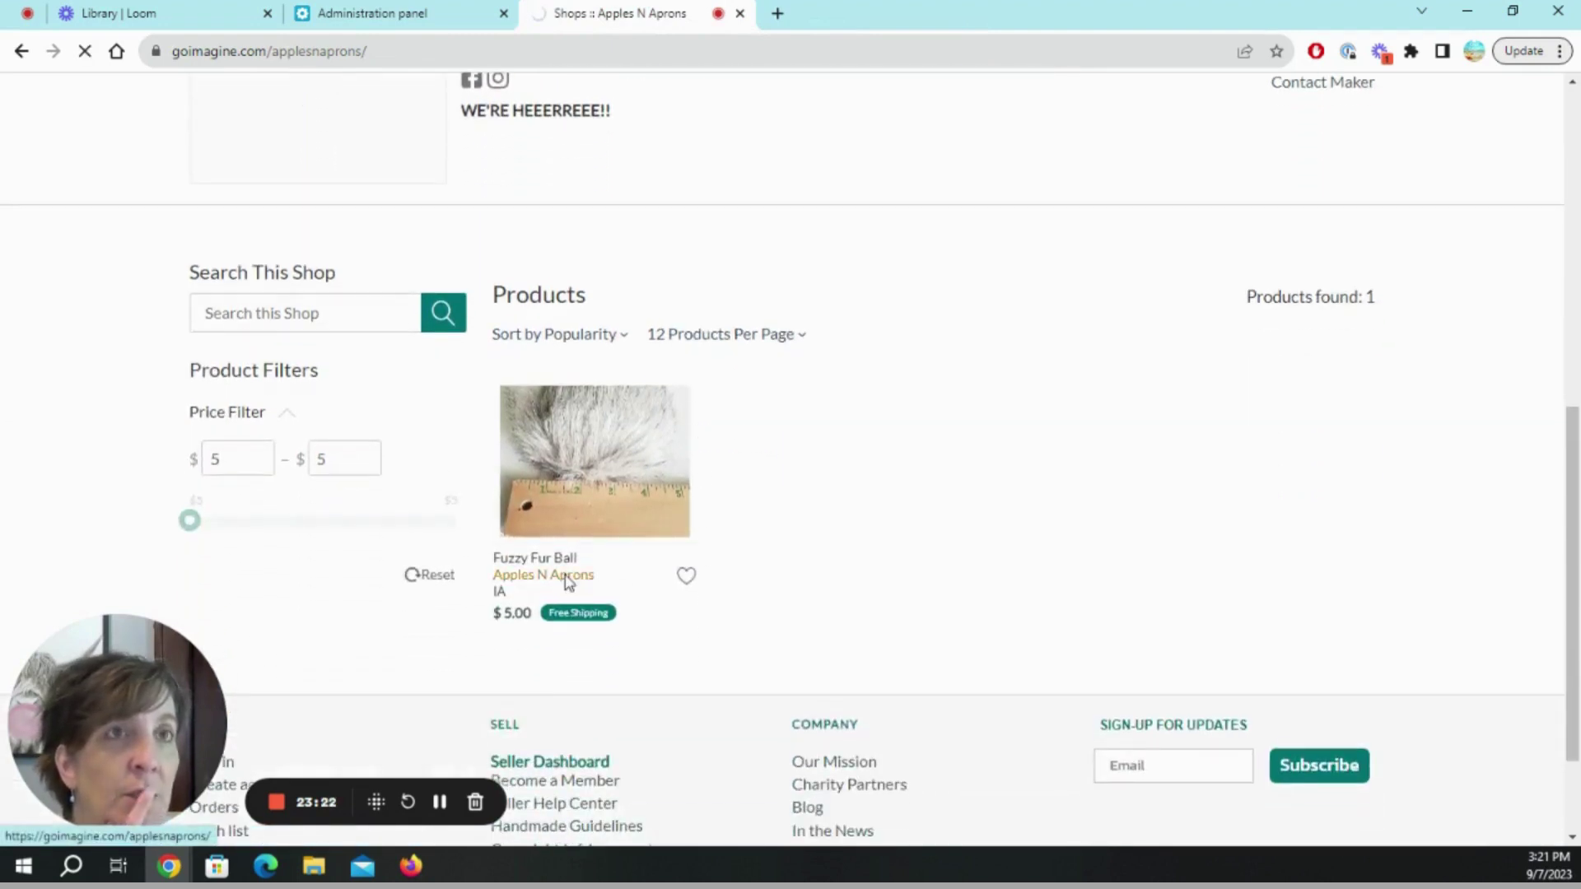
pyautogui.scroll(-2, 544, 592)
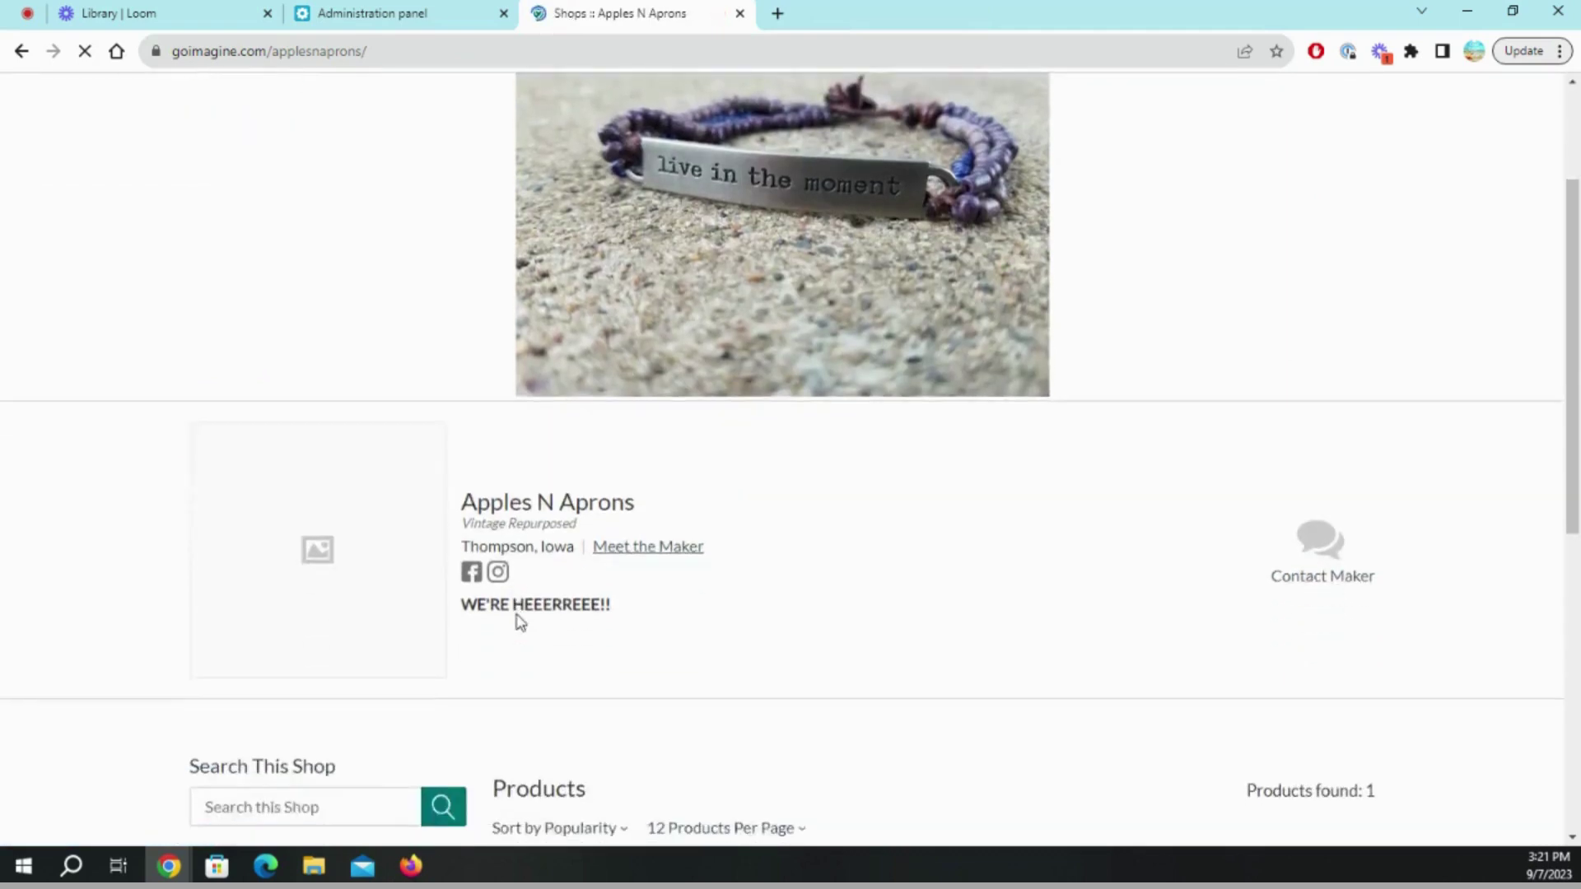
pyautogui.scroll(-4, 521, 623)
pyautogui.scroll(-3, 519, 651)
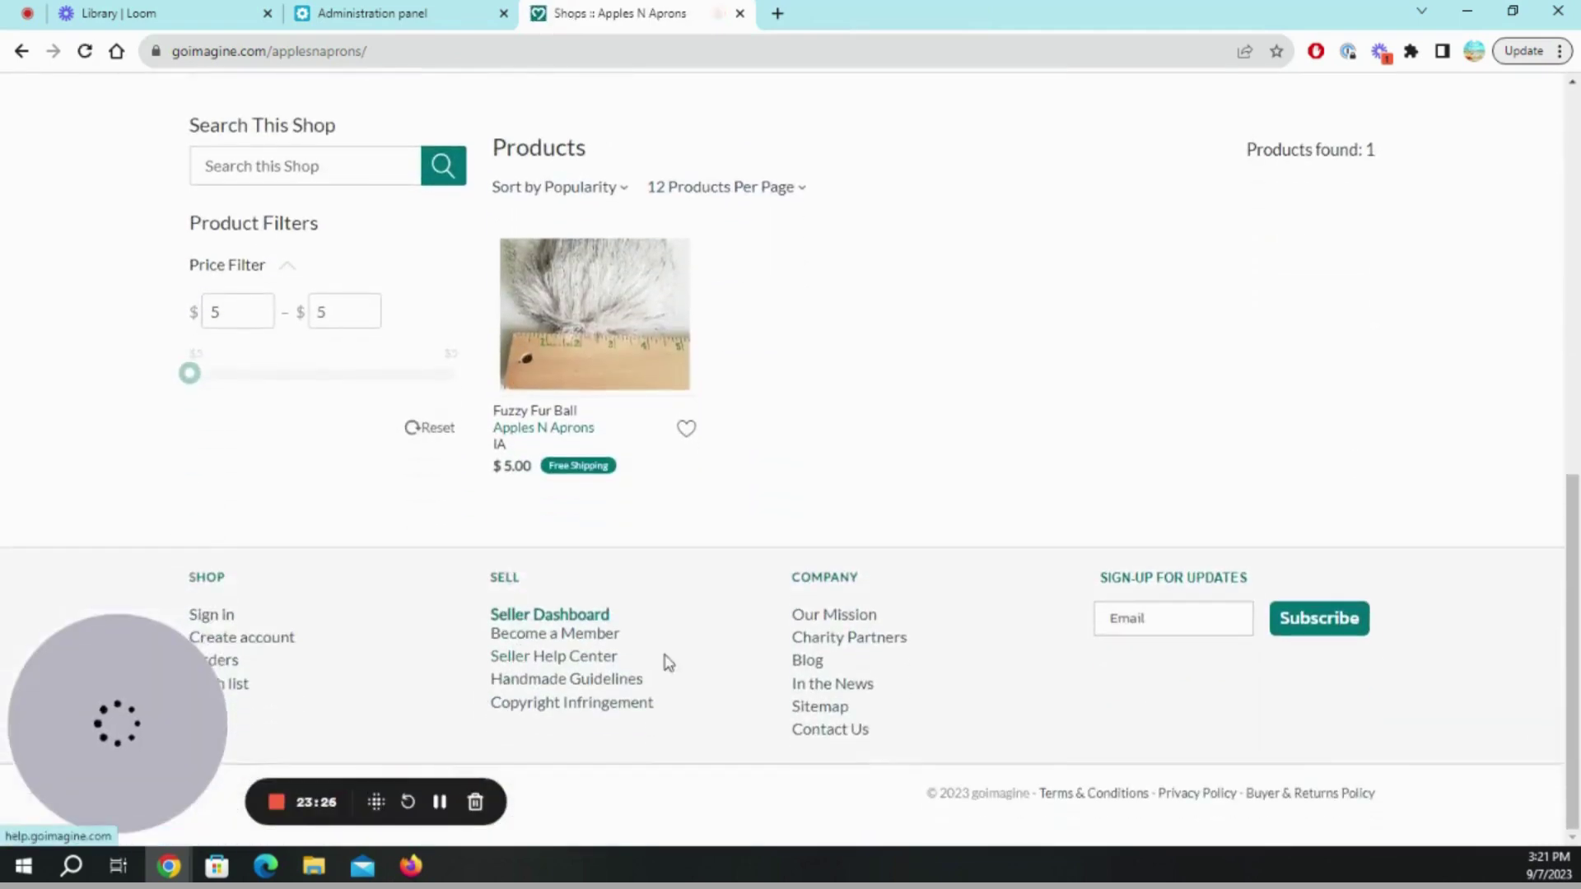
pyautogui.scroll(2, 690, 636)
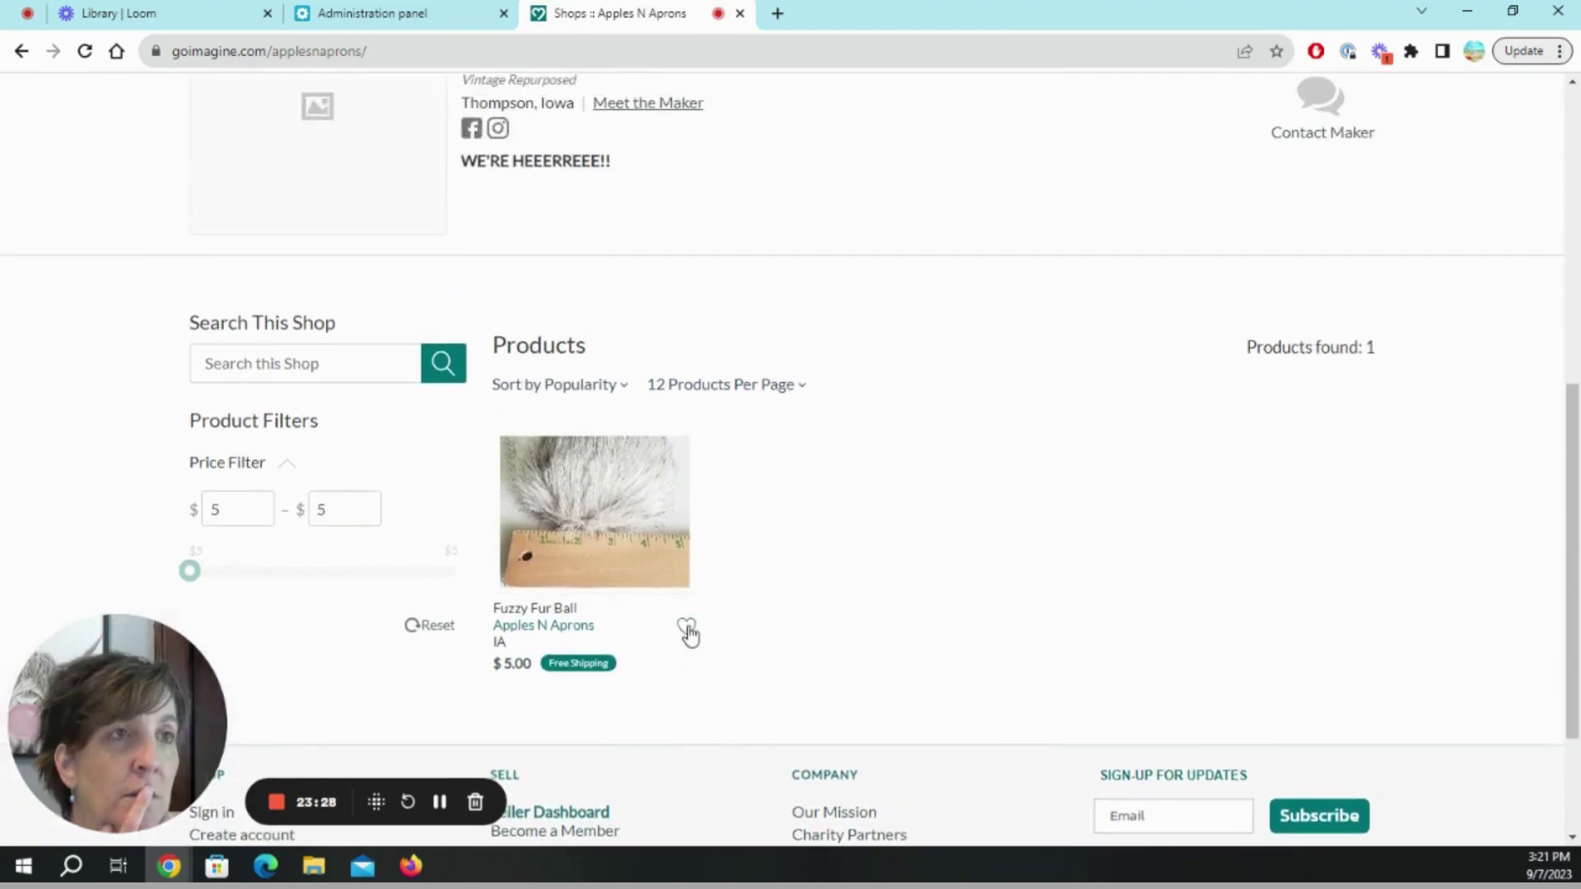
# Open the Fur Ball product page and review its title, $5.00 price and free shipping.
pyautogui.click(606, 535)
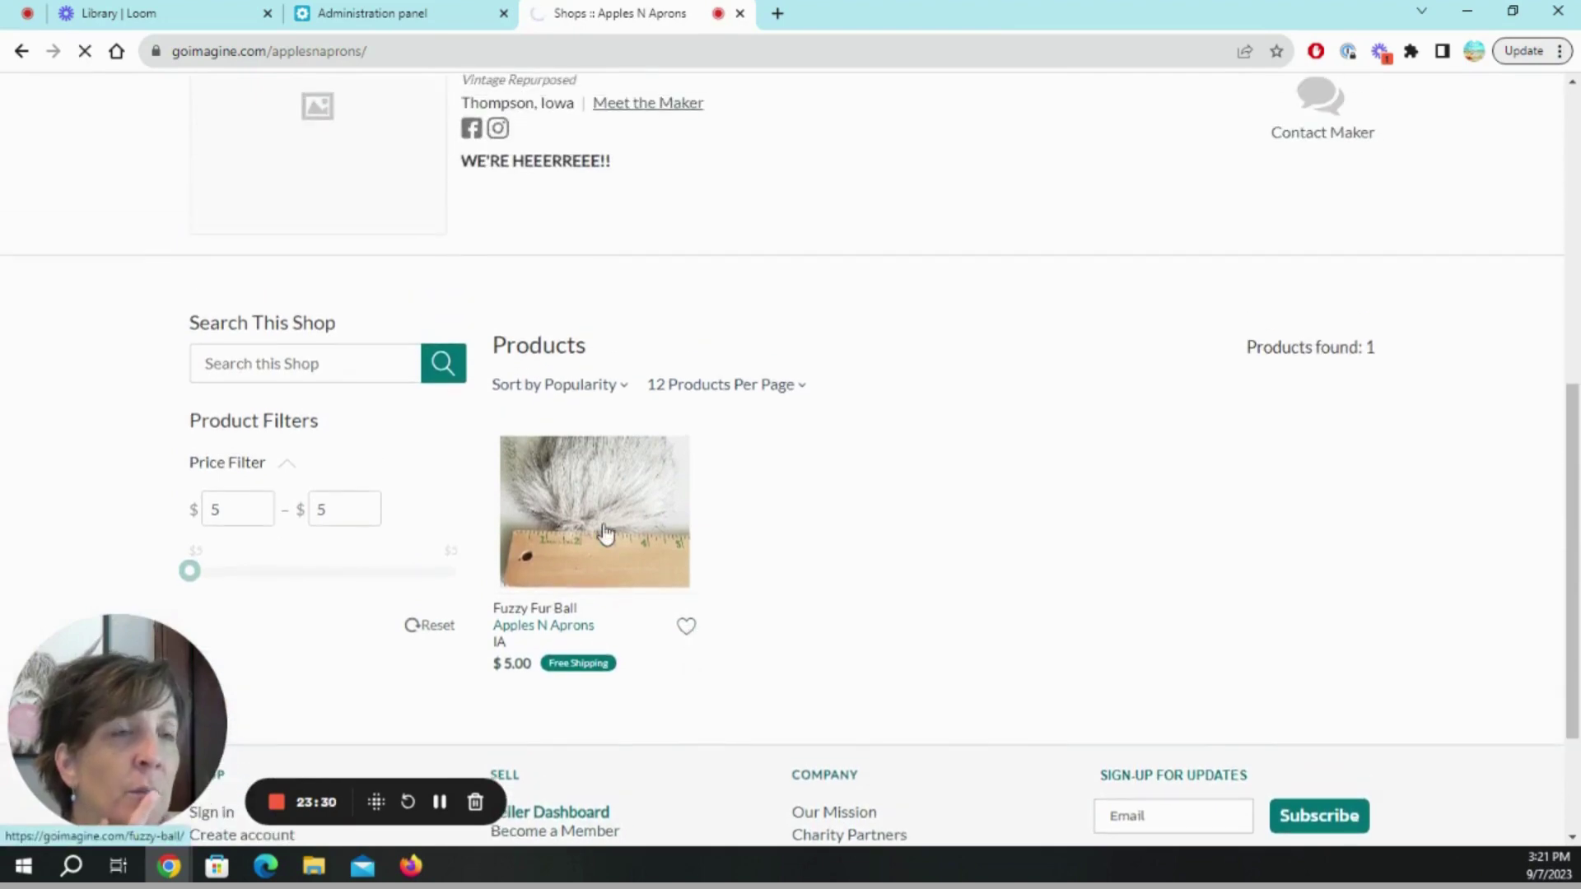
pyautogui.scroll(-2, 757, 586)
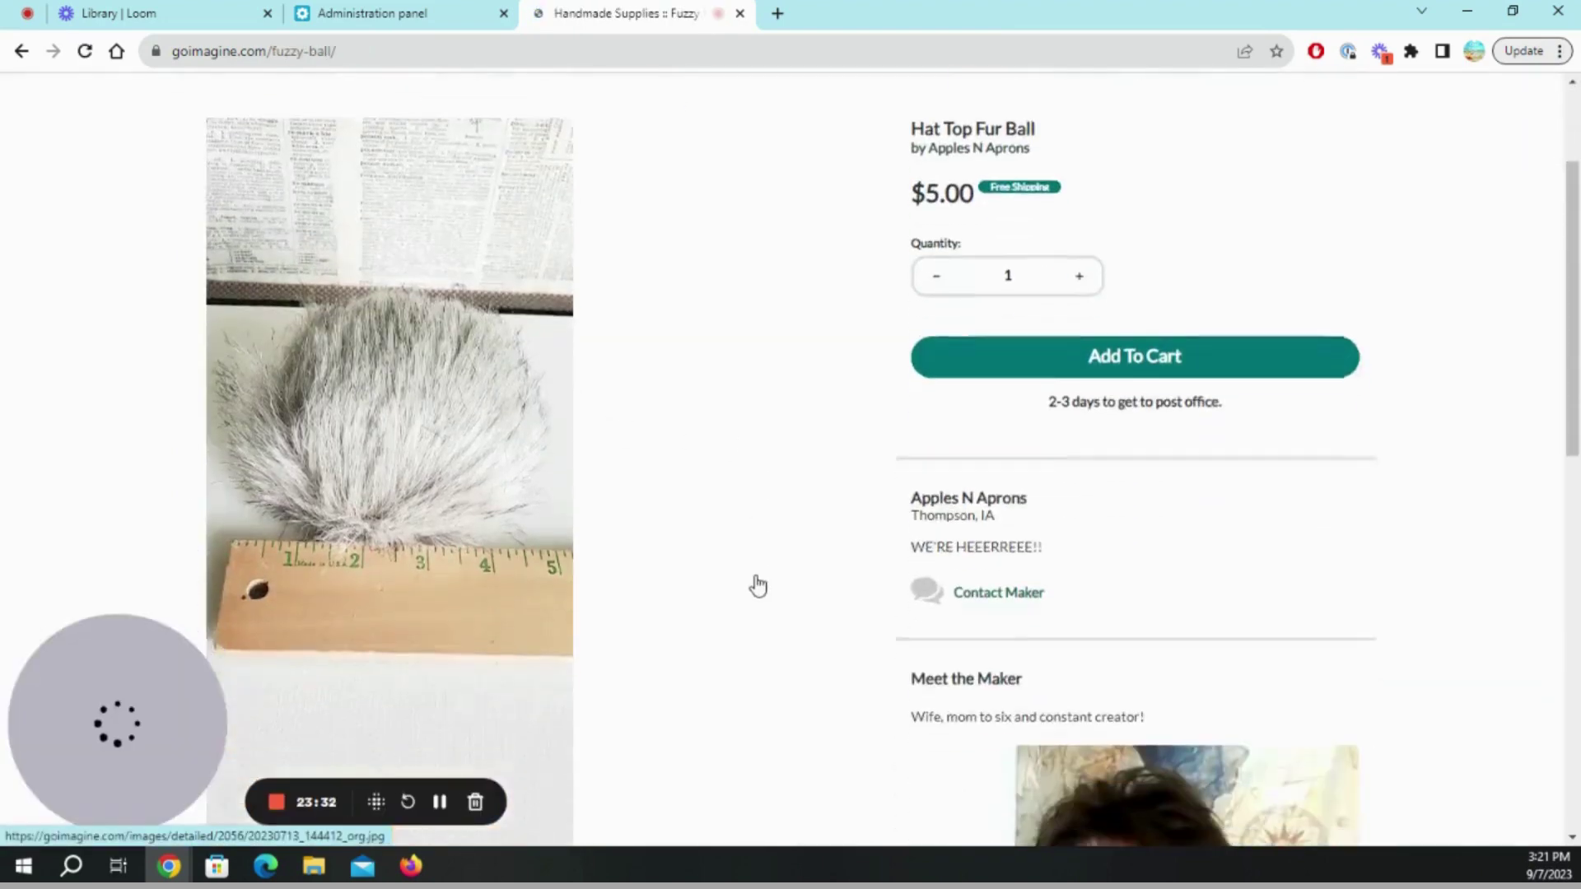
pyautogui.scroll(-2, 757, 586)
pyautogui.scroll(-4, 758, 586)
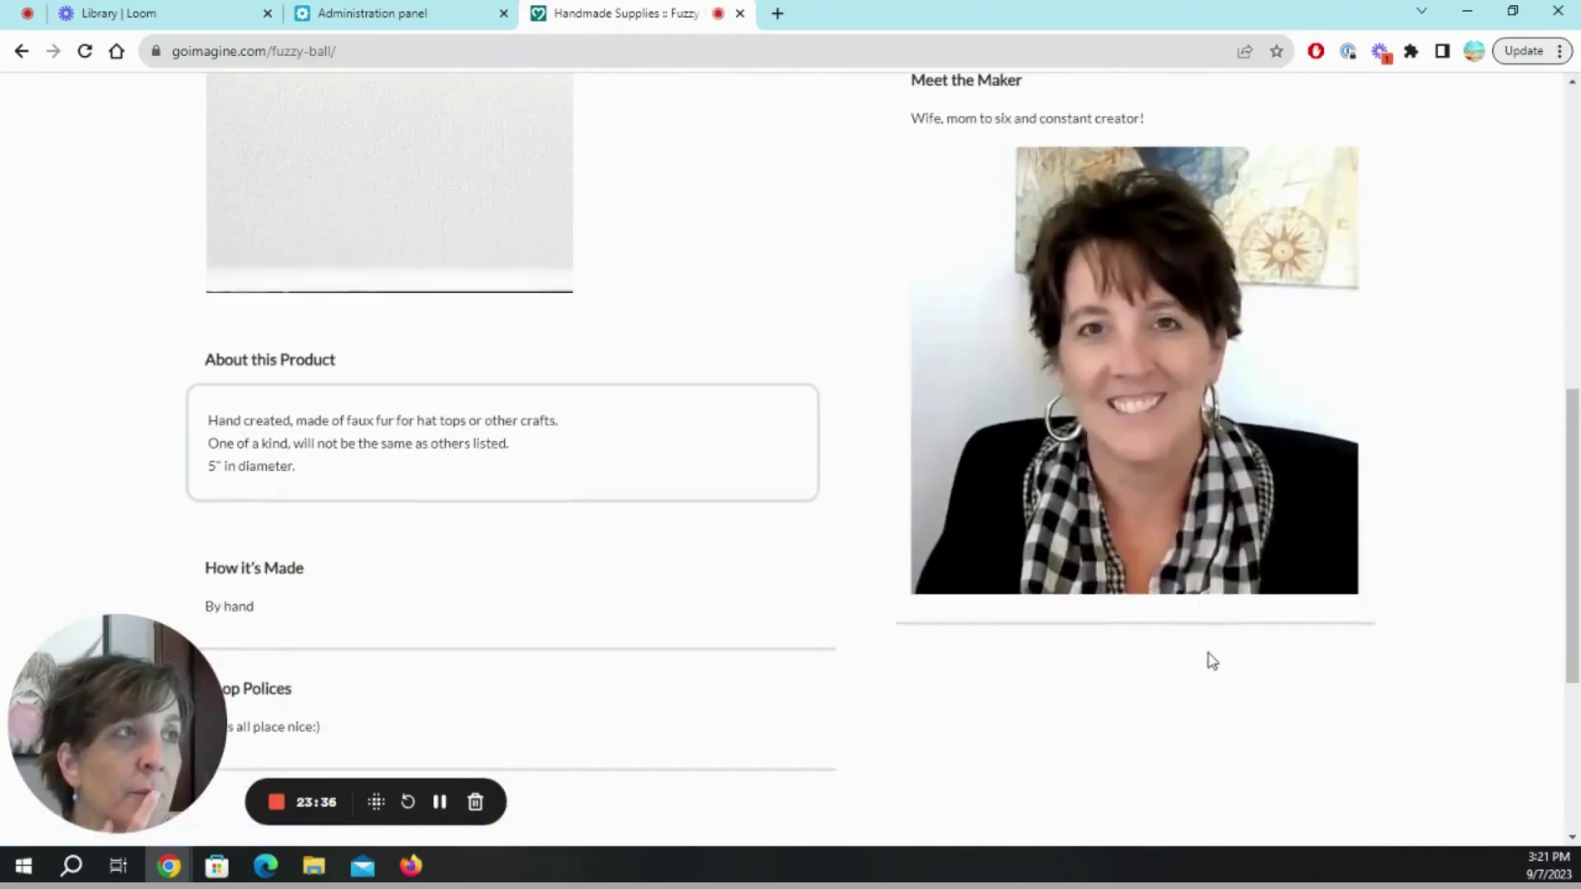
pyautogui.scroll(4, 1202, 655)
pyautogui.scroll(-3, 1198, 655)
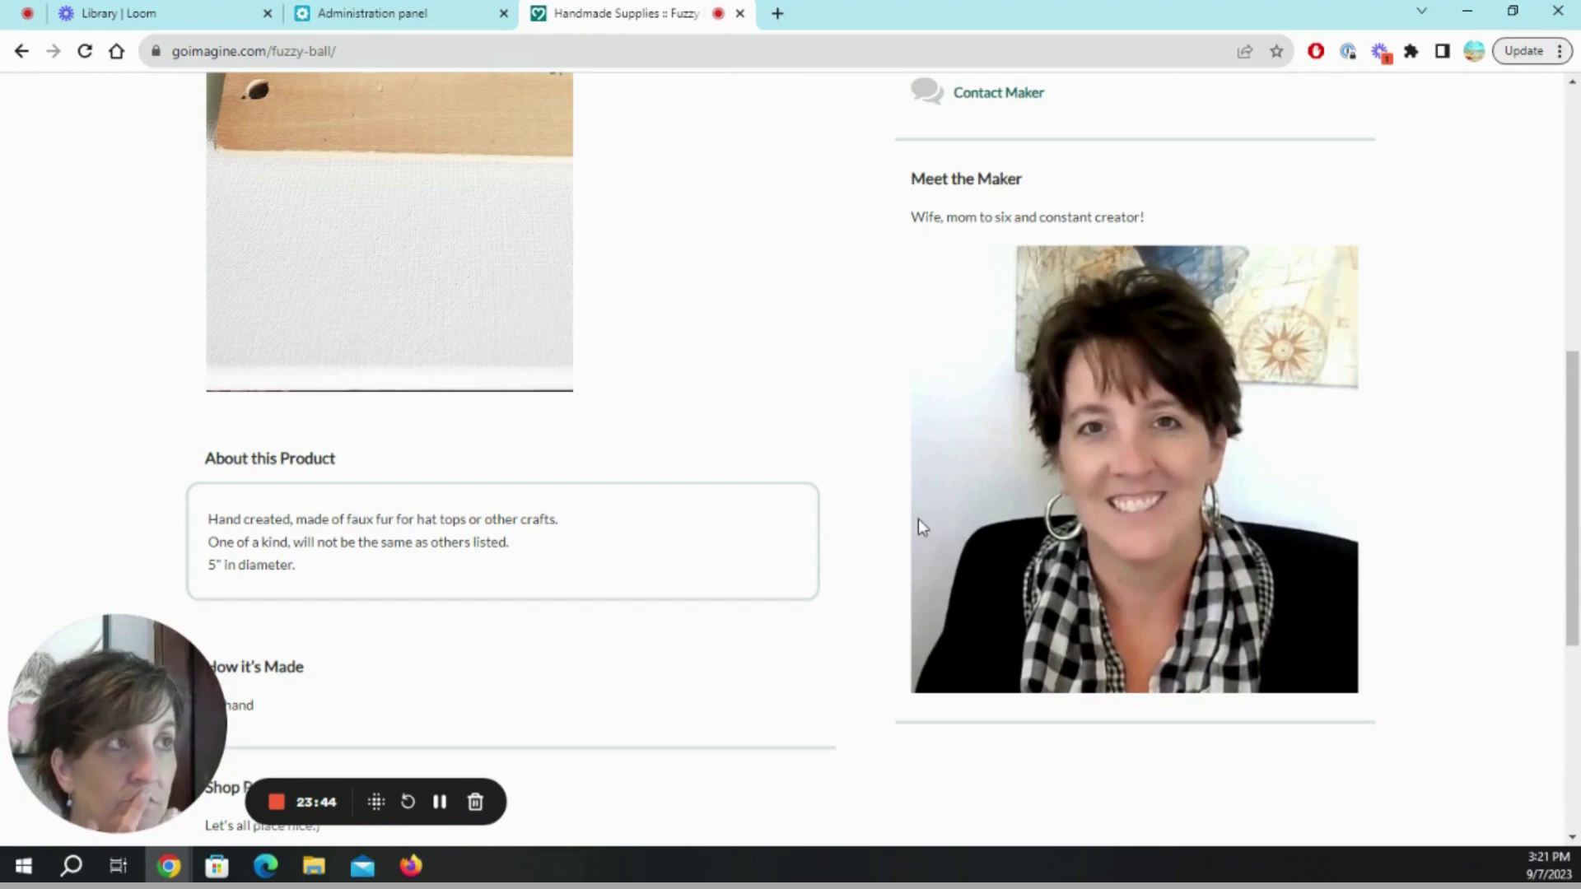
pyautogui.scroll(-1, 921, 533)
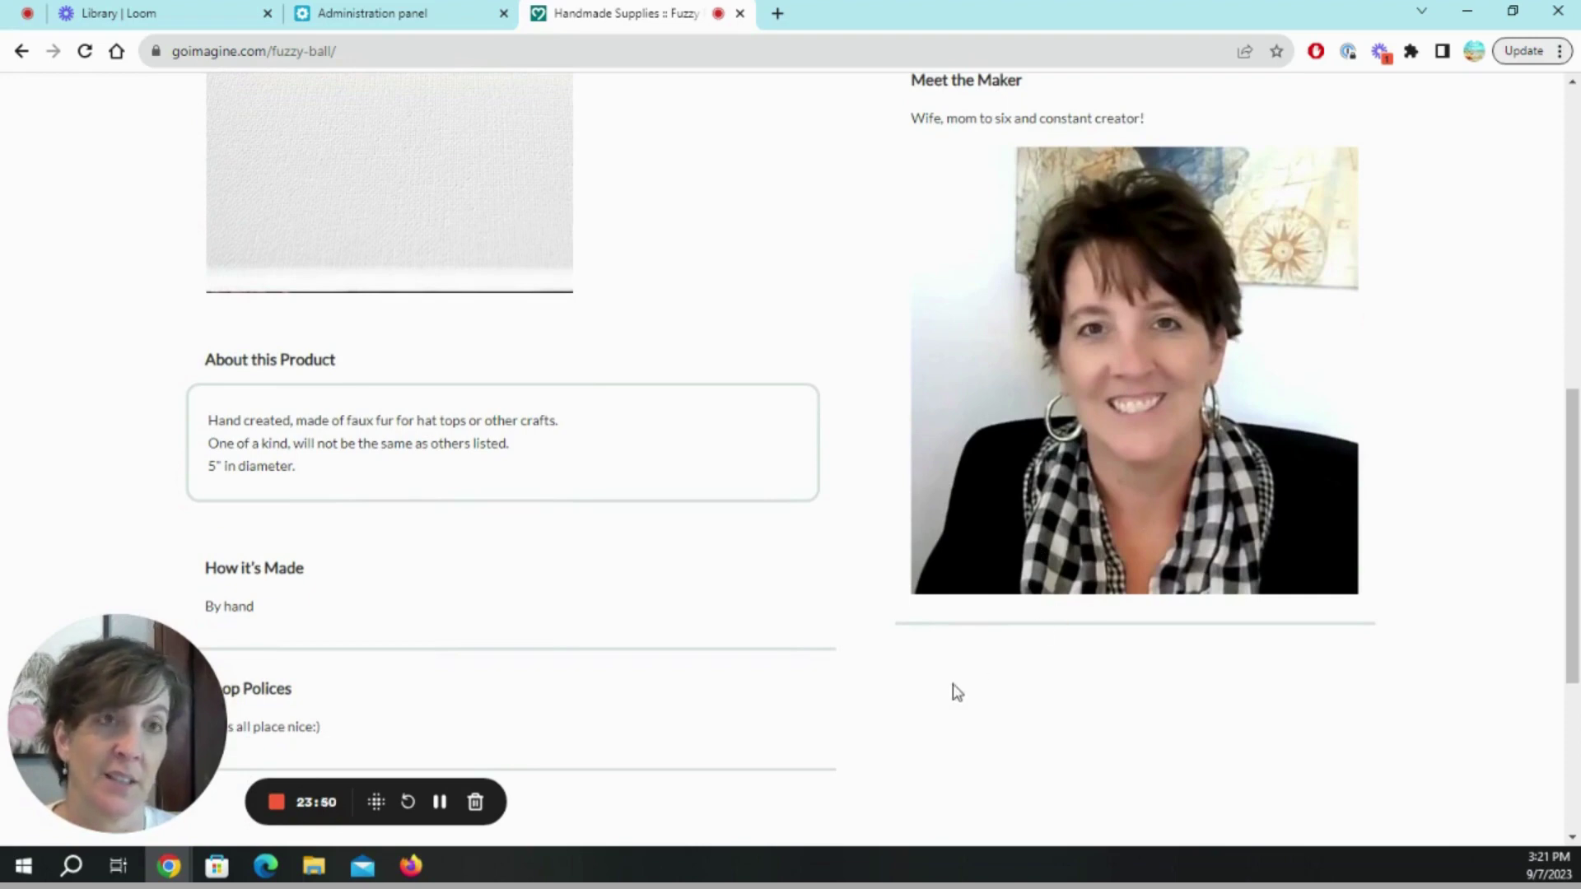
pyautogui.scroll(5, 926, 672)
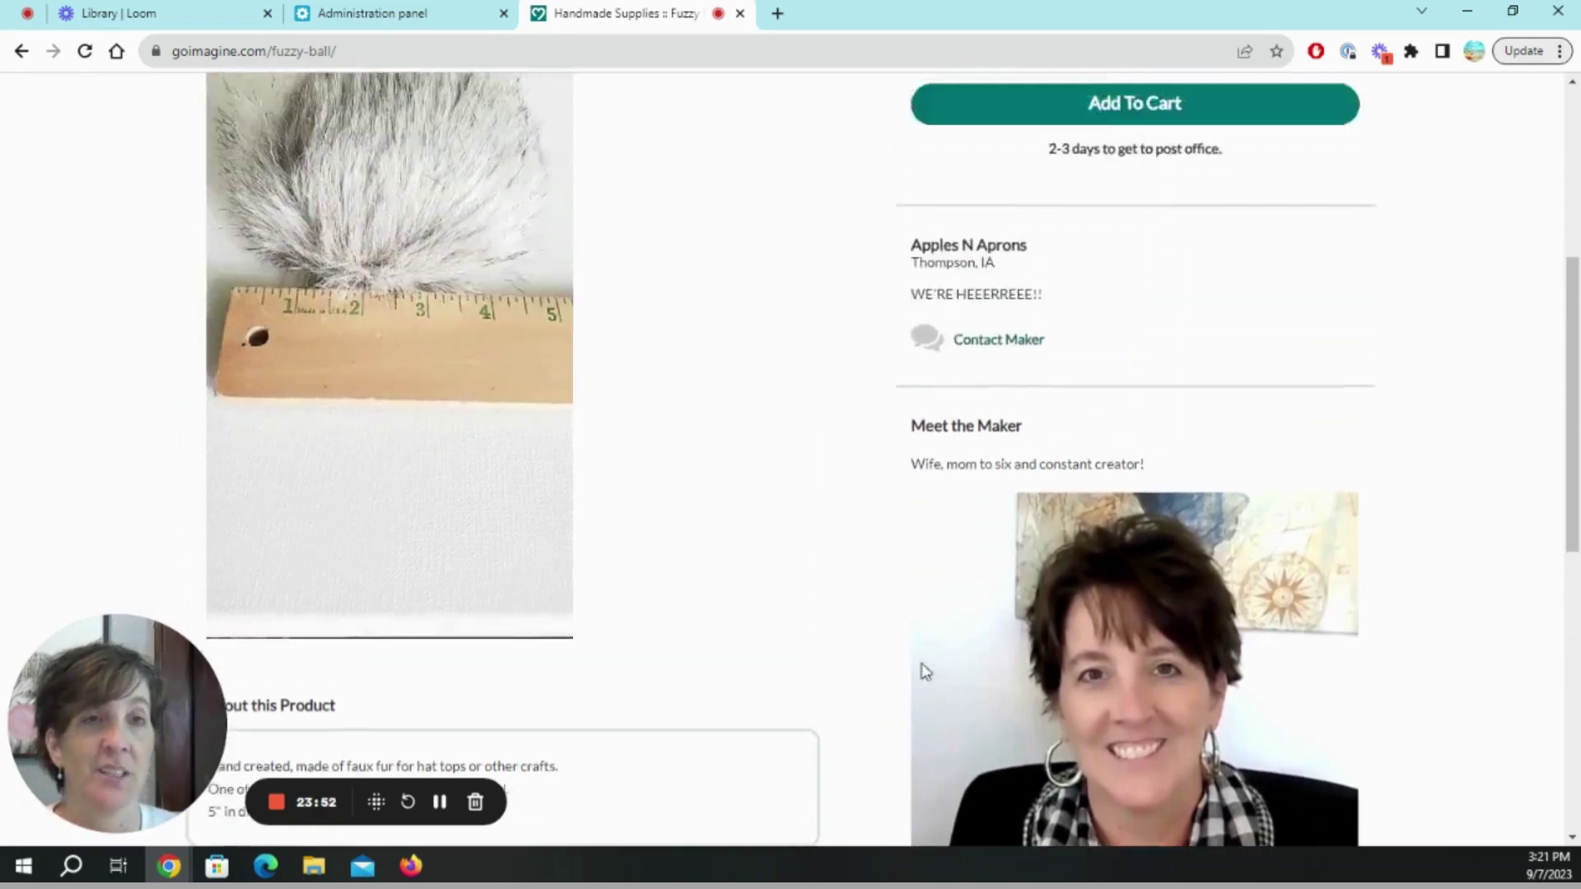
pyautogui.scroll(1, 925, 672)
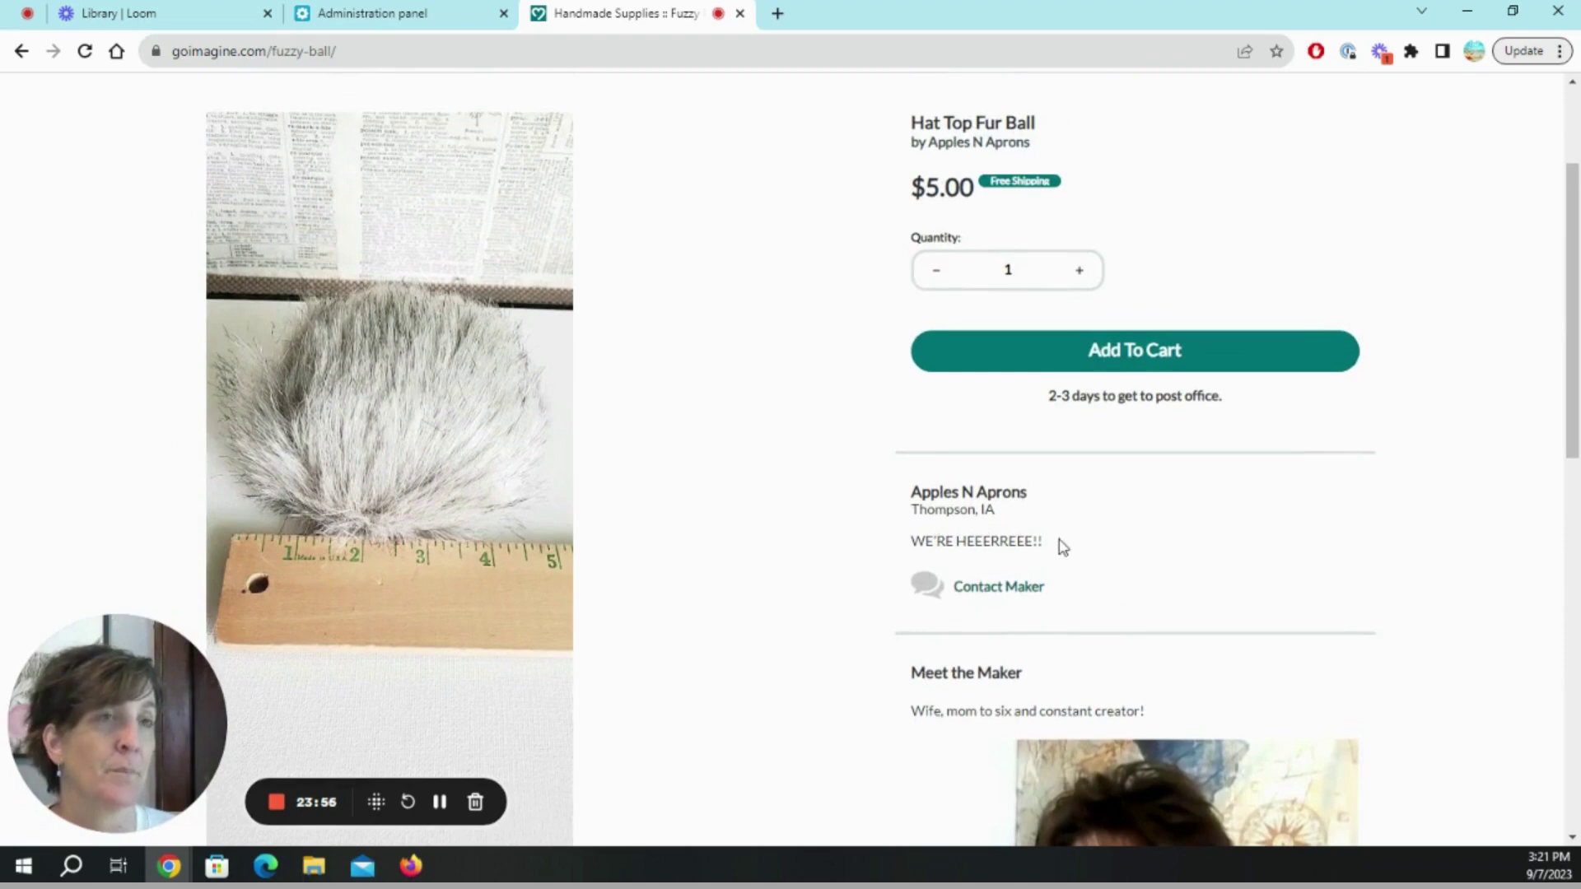
pyautogui.scroll(1, 947, 580)
# Read the About this Product, How it's Made and Meet the Maker sections, then return to top.
pyautogui.scroll(-1, 783, 632)
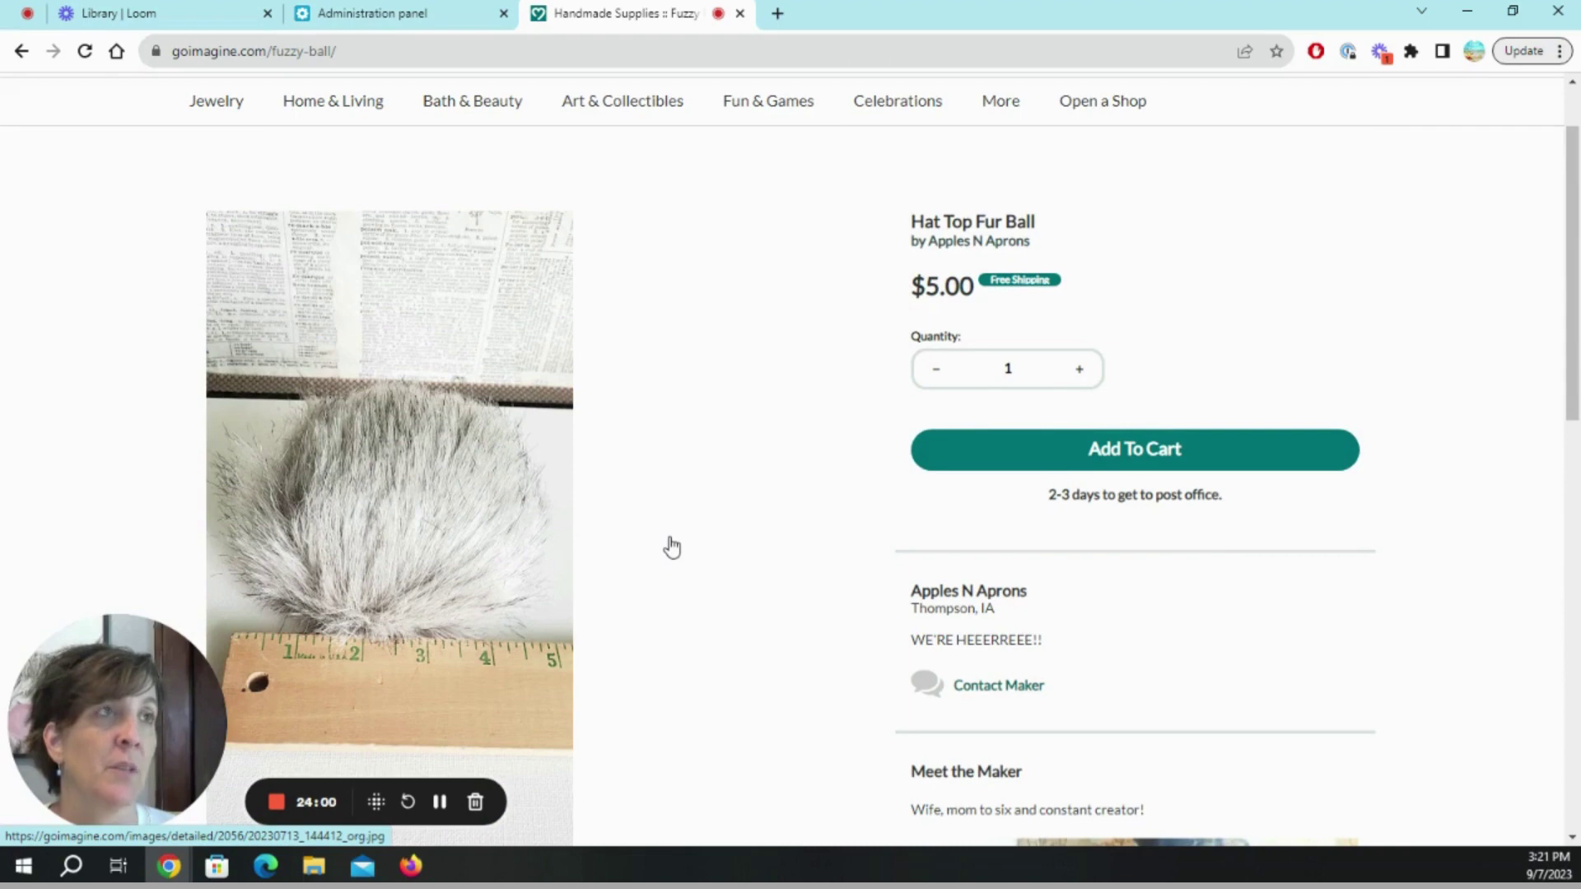
pyautogui.scroll(-3, 672, 548)
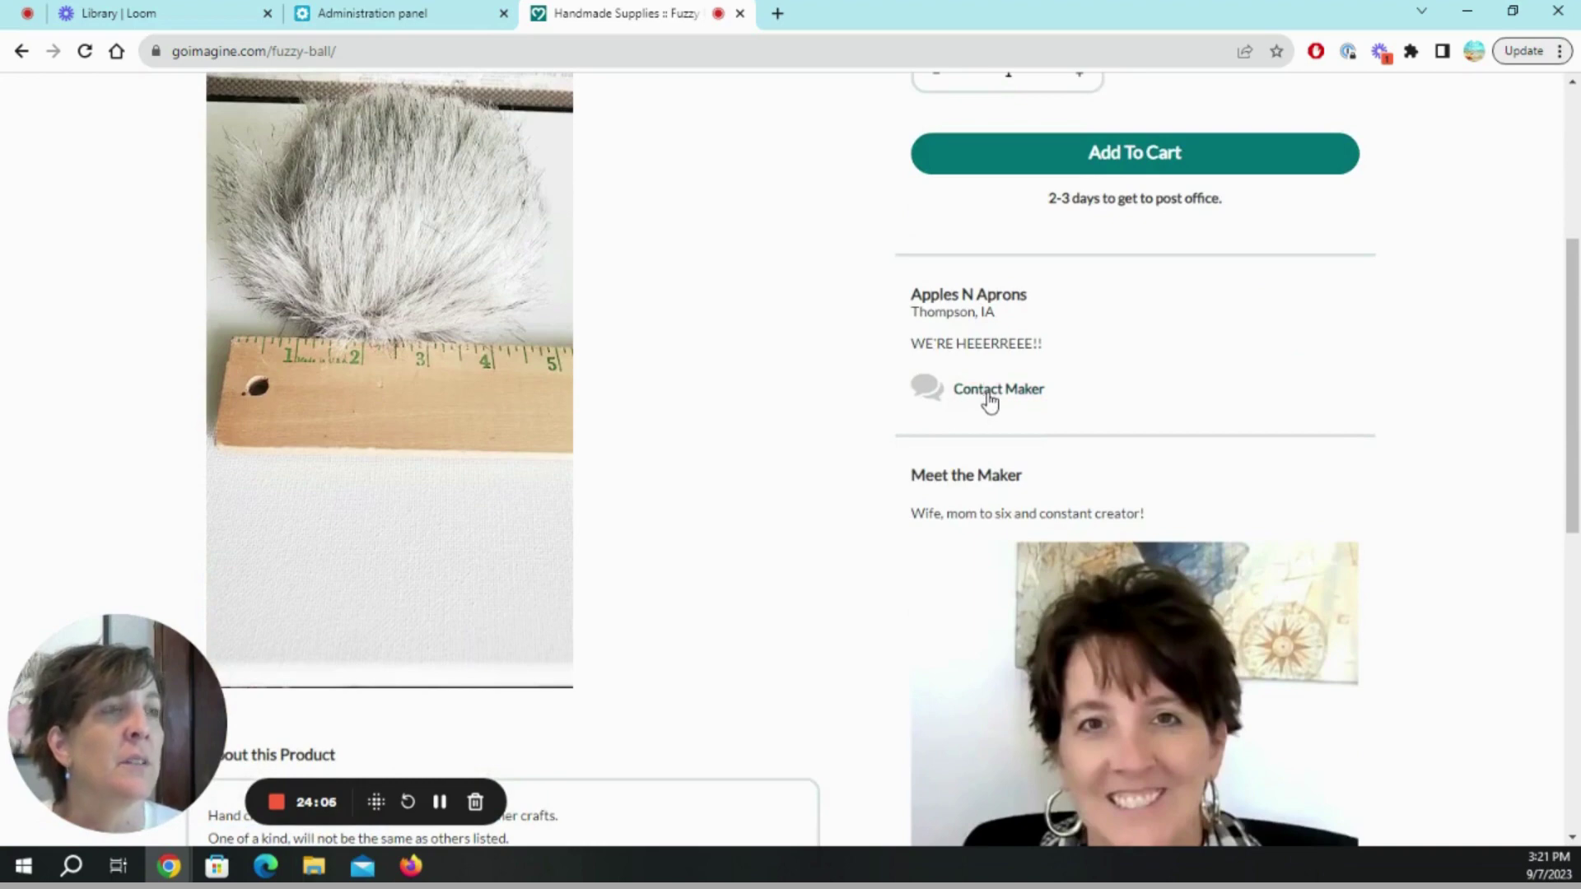
pyautogui.scroll(-3, 984, 399)
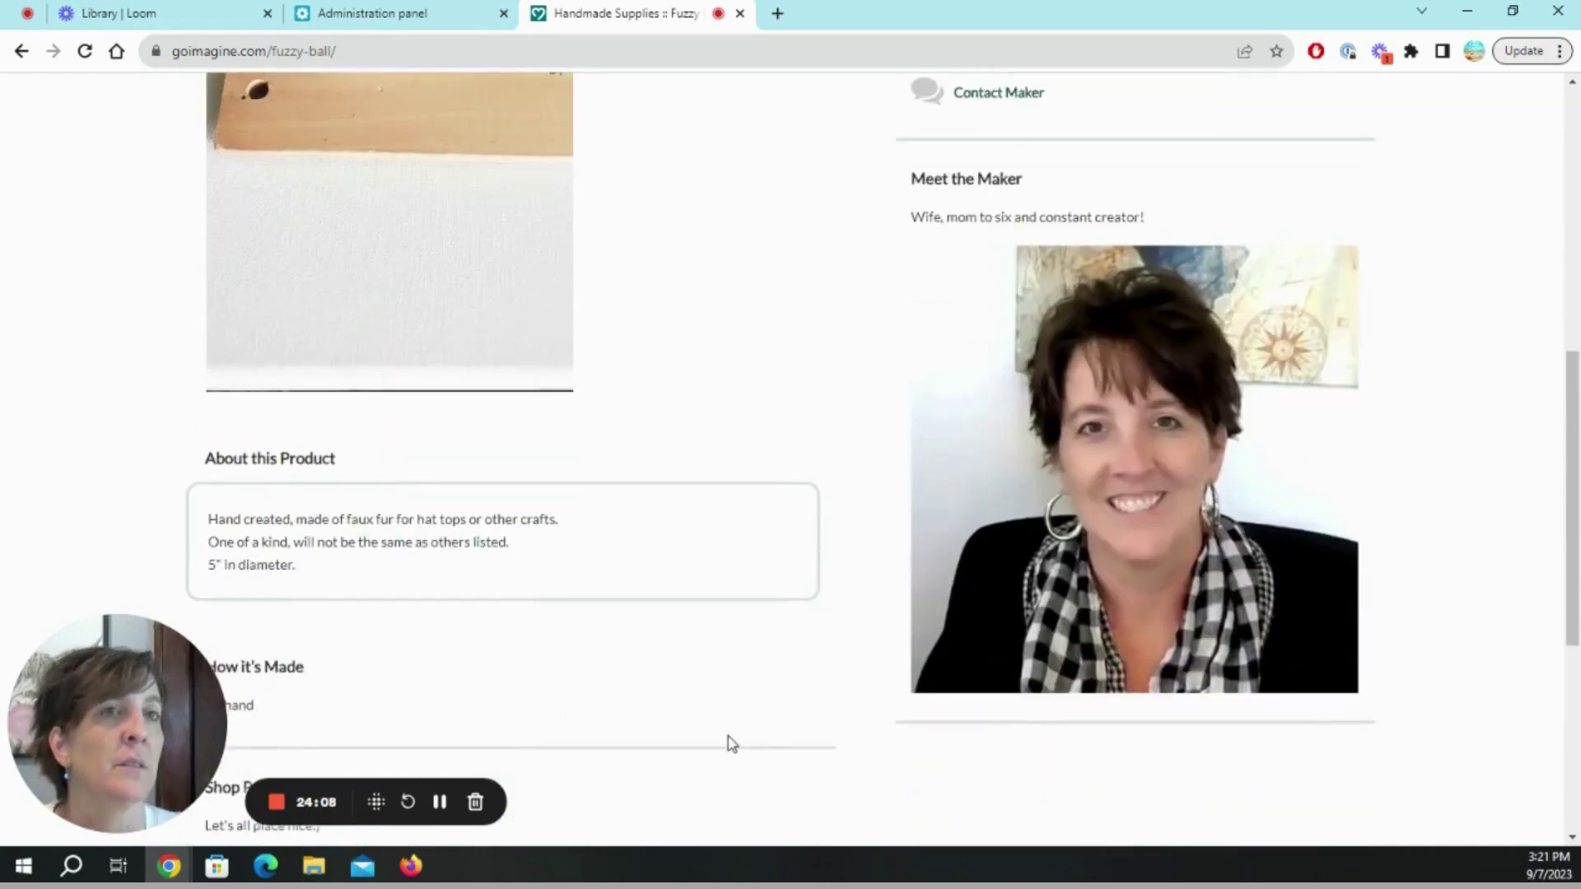
pyautogui.scroll(-3, 836, 810)
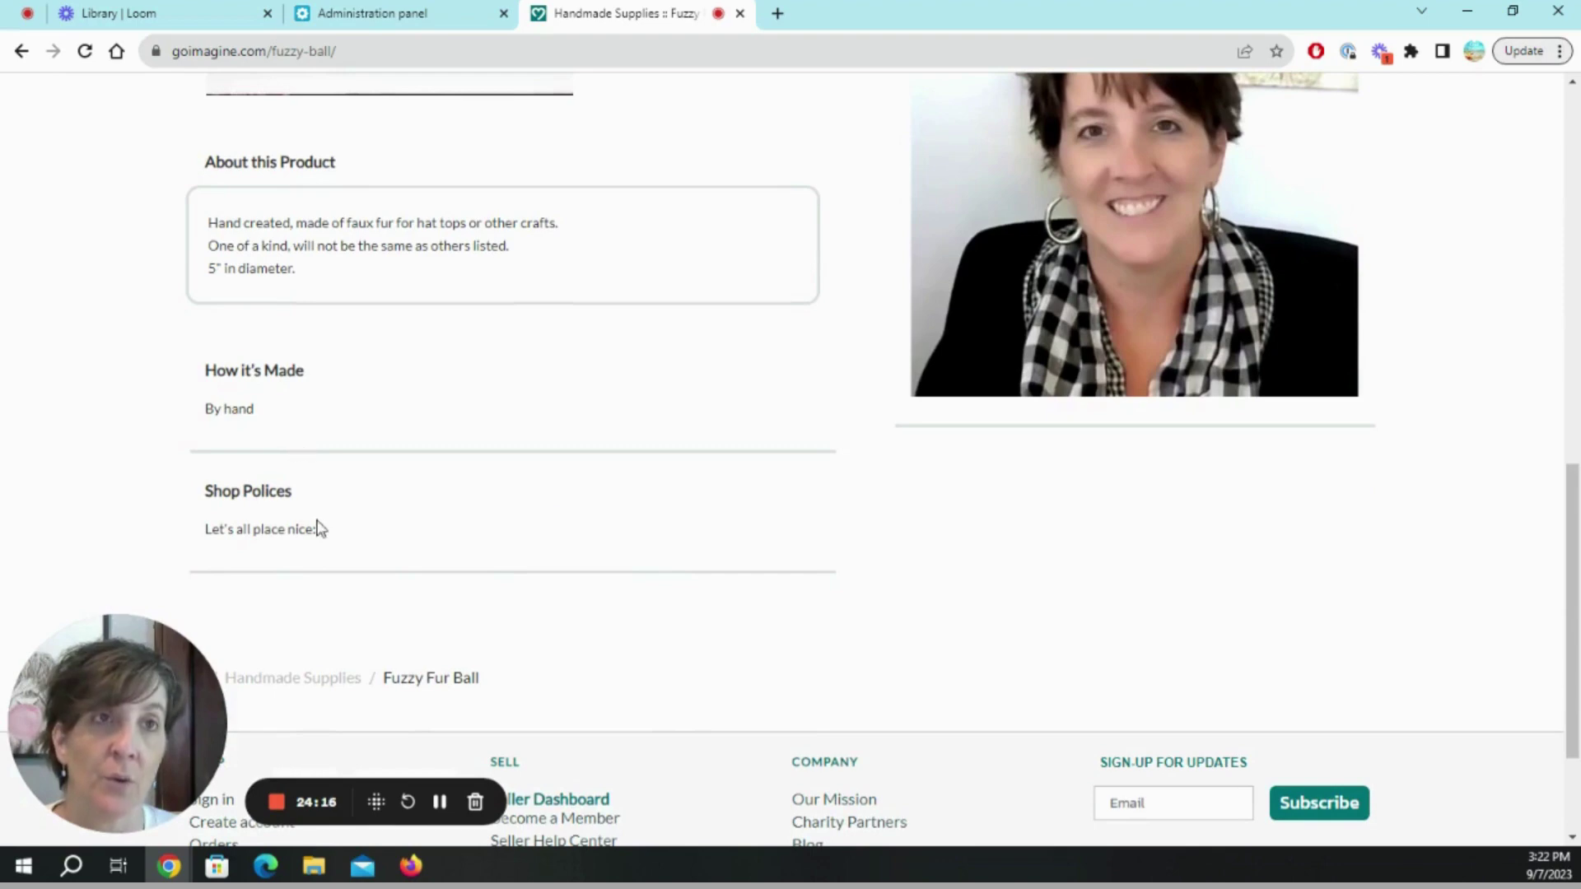
pyautogui.scroll(7, 832, 571)
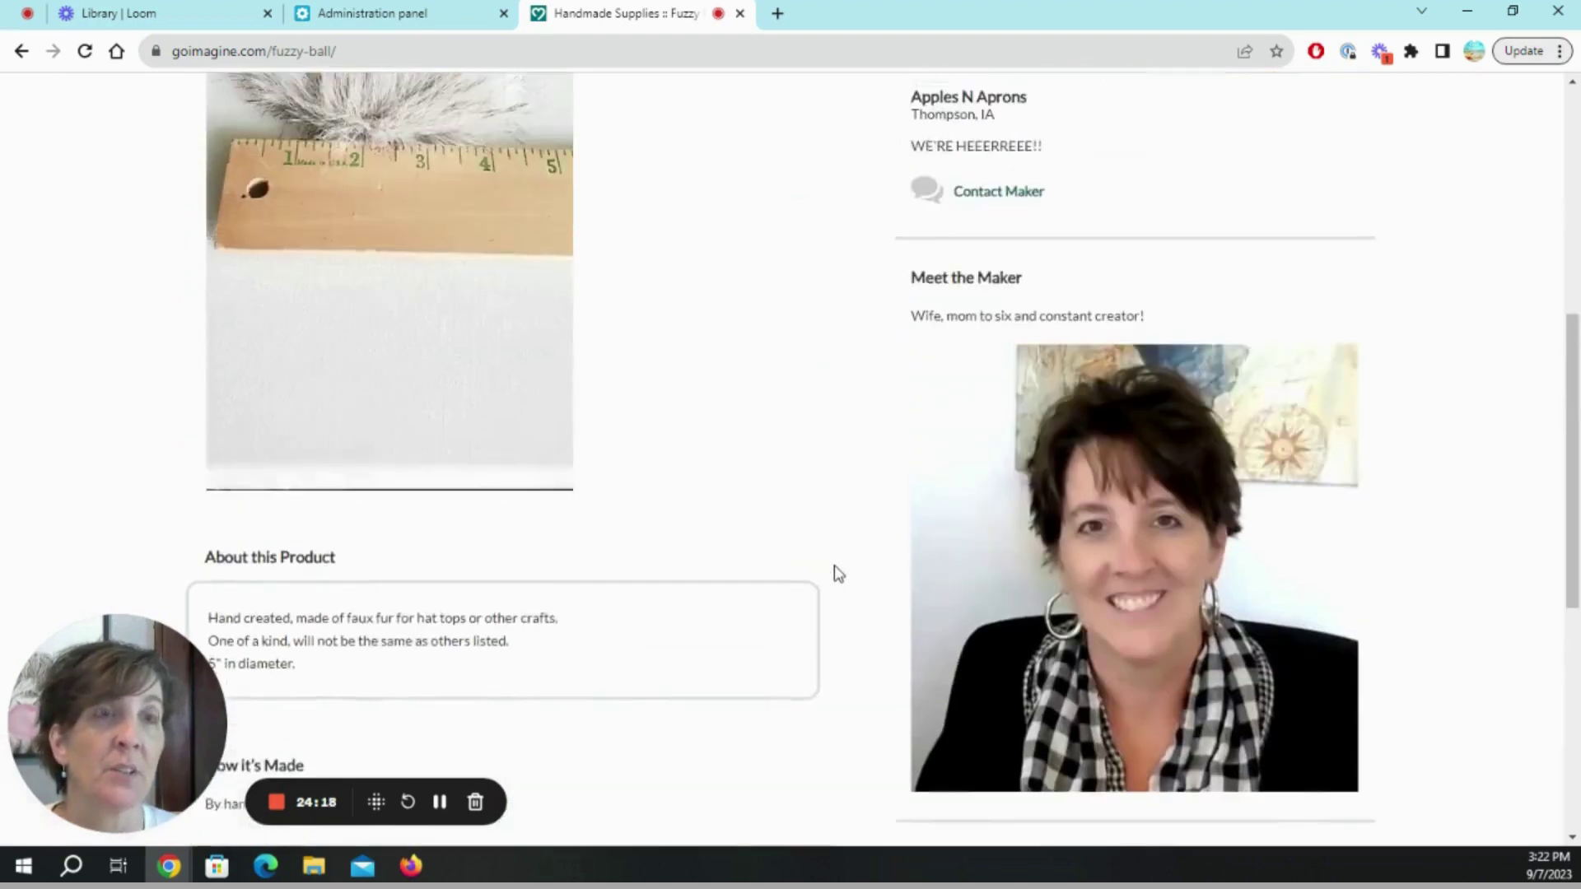
pyautogui.scroll(-5, 838, 574)
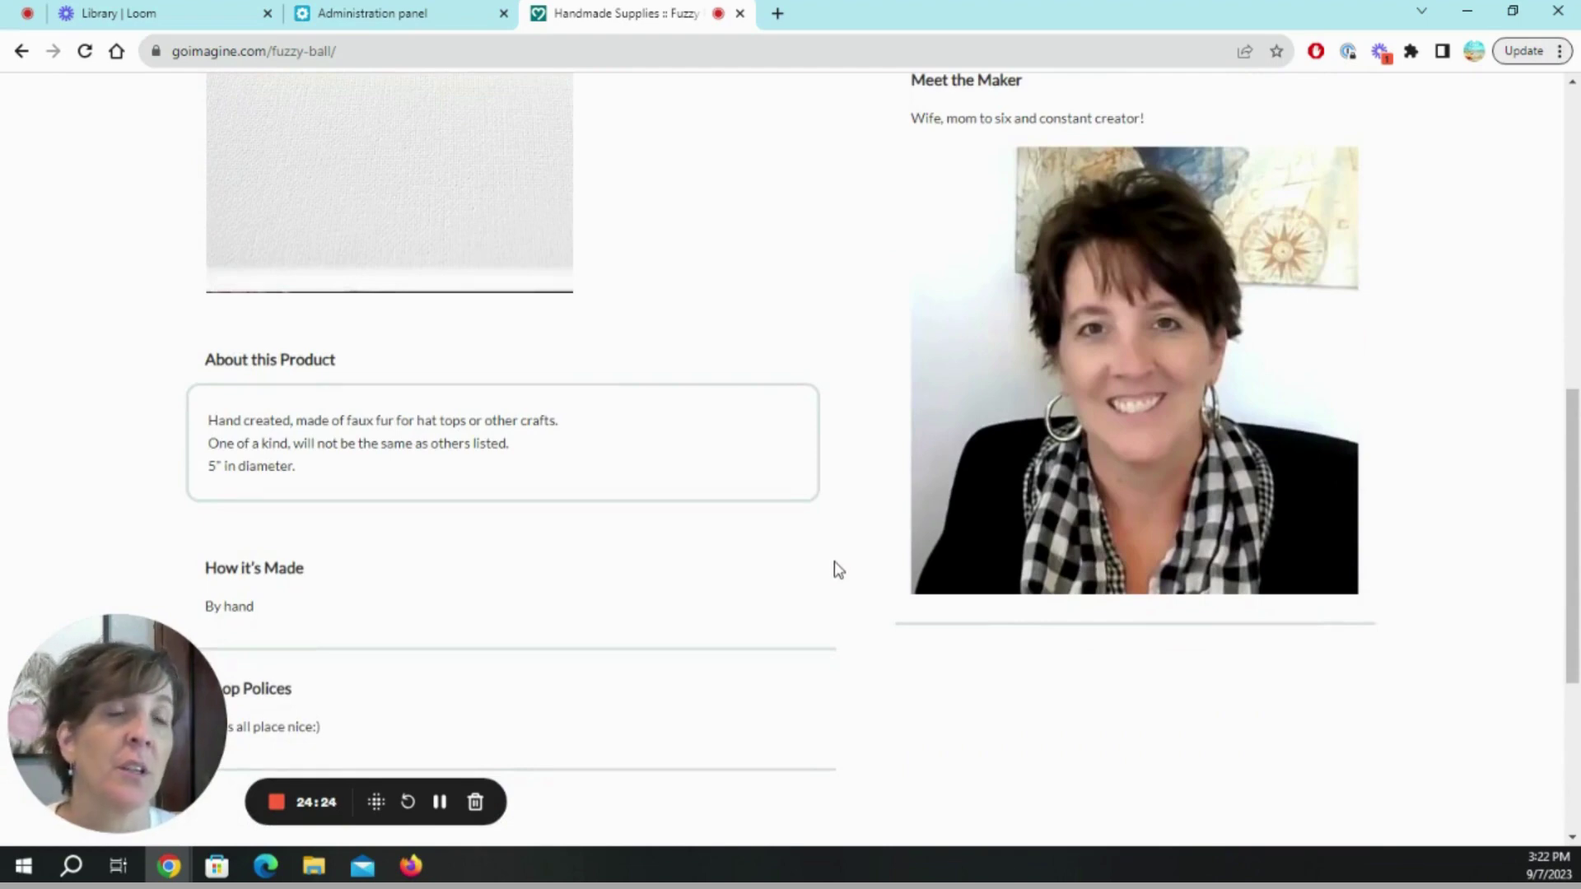
pyautogui.scroll(2, 838, 568)
pyautogui.scroll(1, 836, 567)
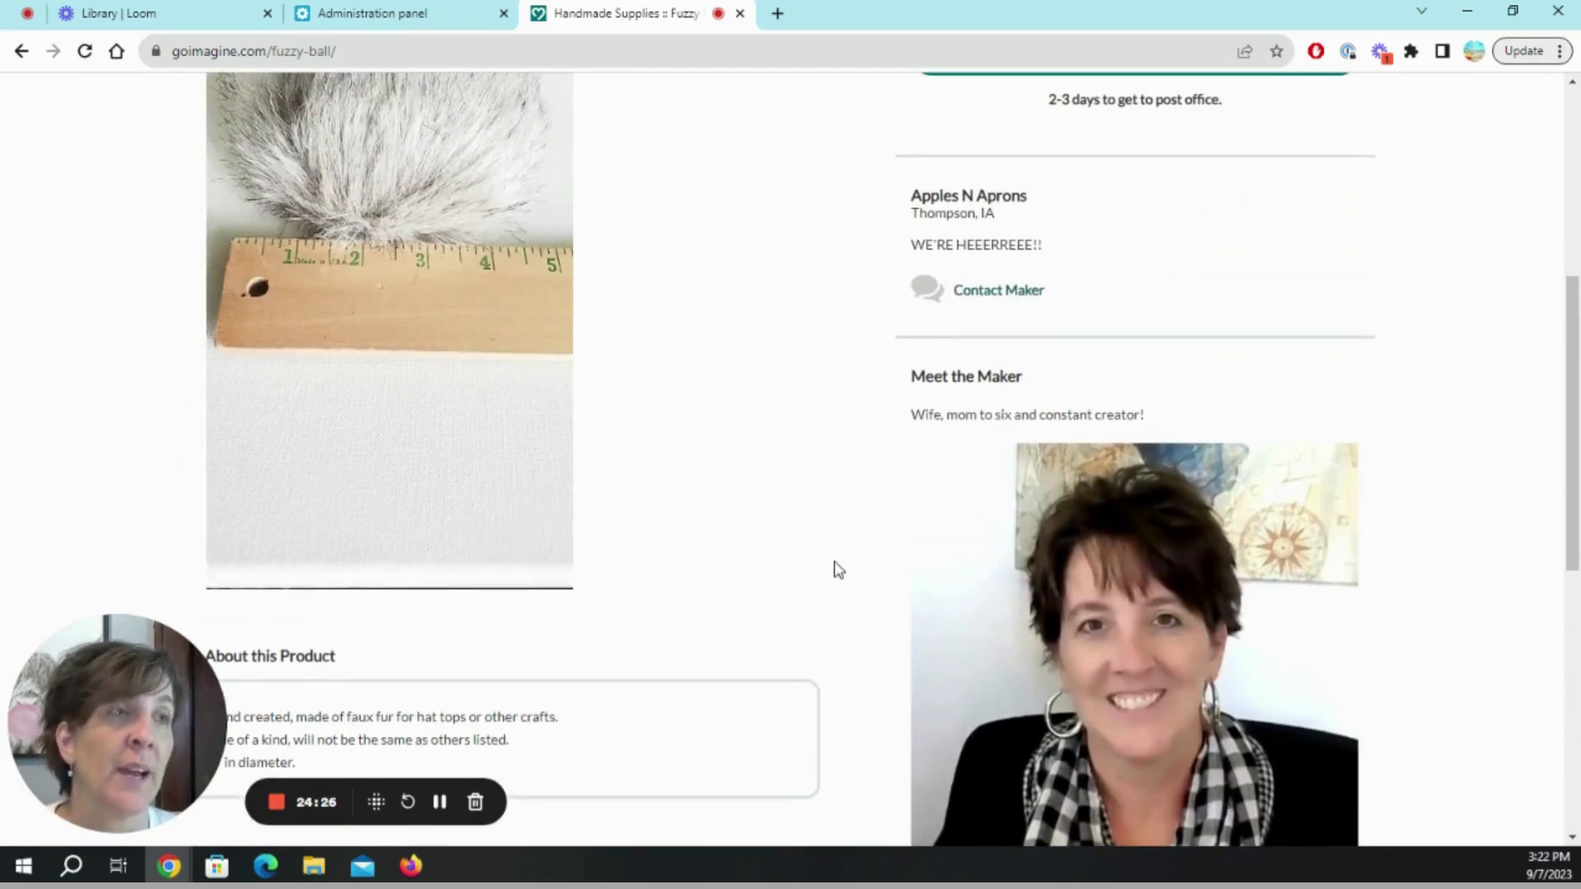
pyautogui.scroll(-3, 807, 614)
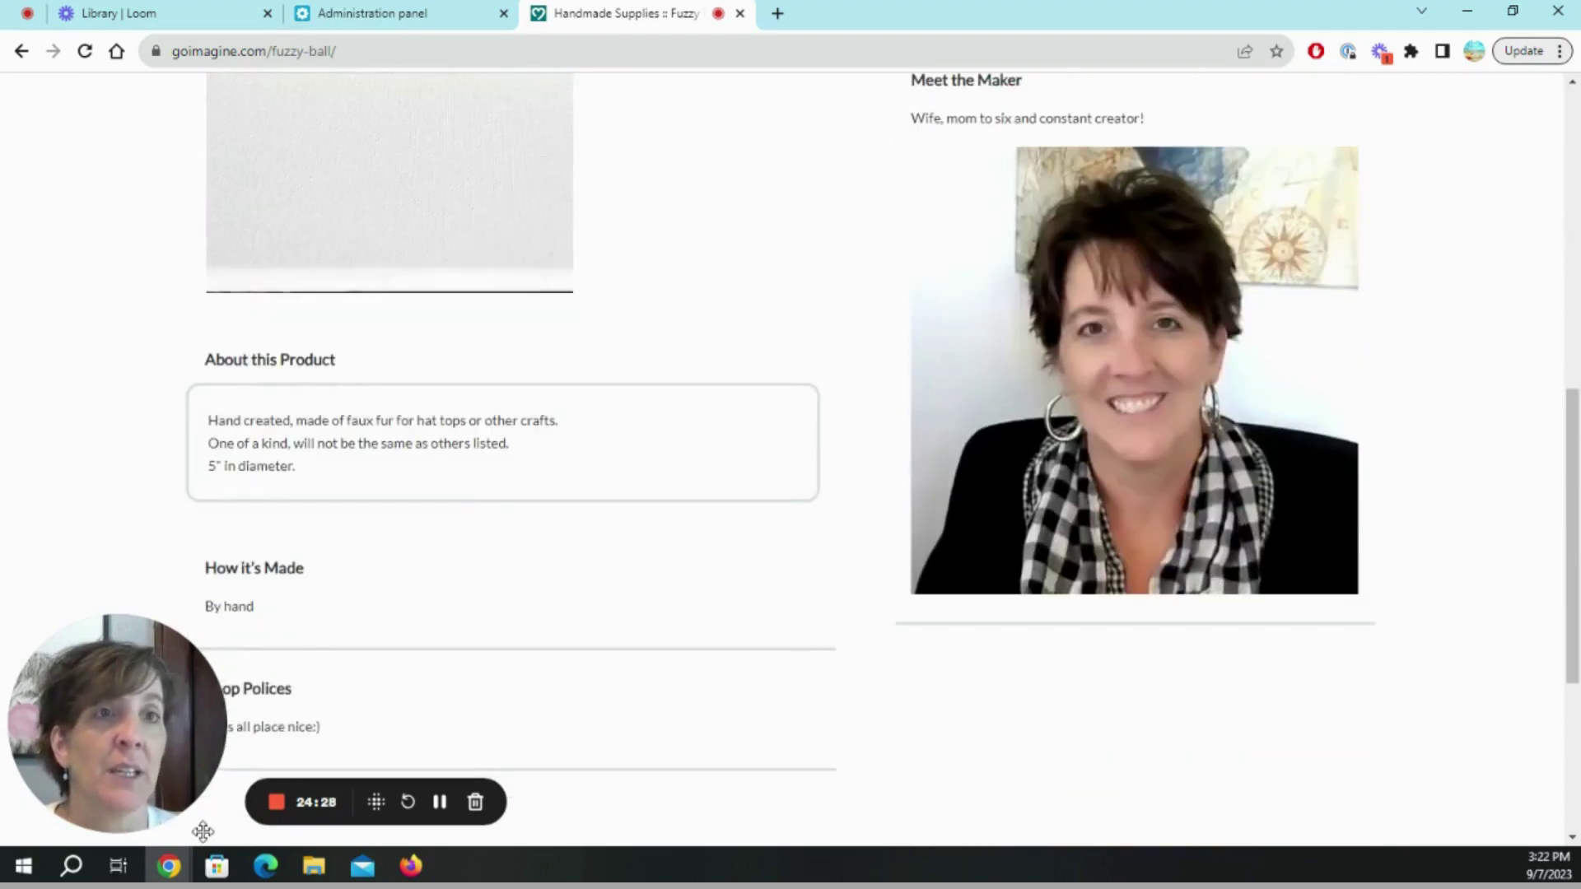
pyautogui.scroll(2, 988, 654)
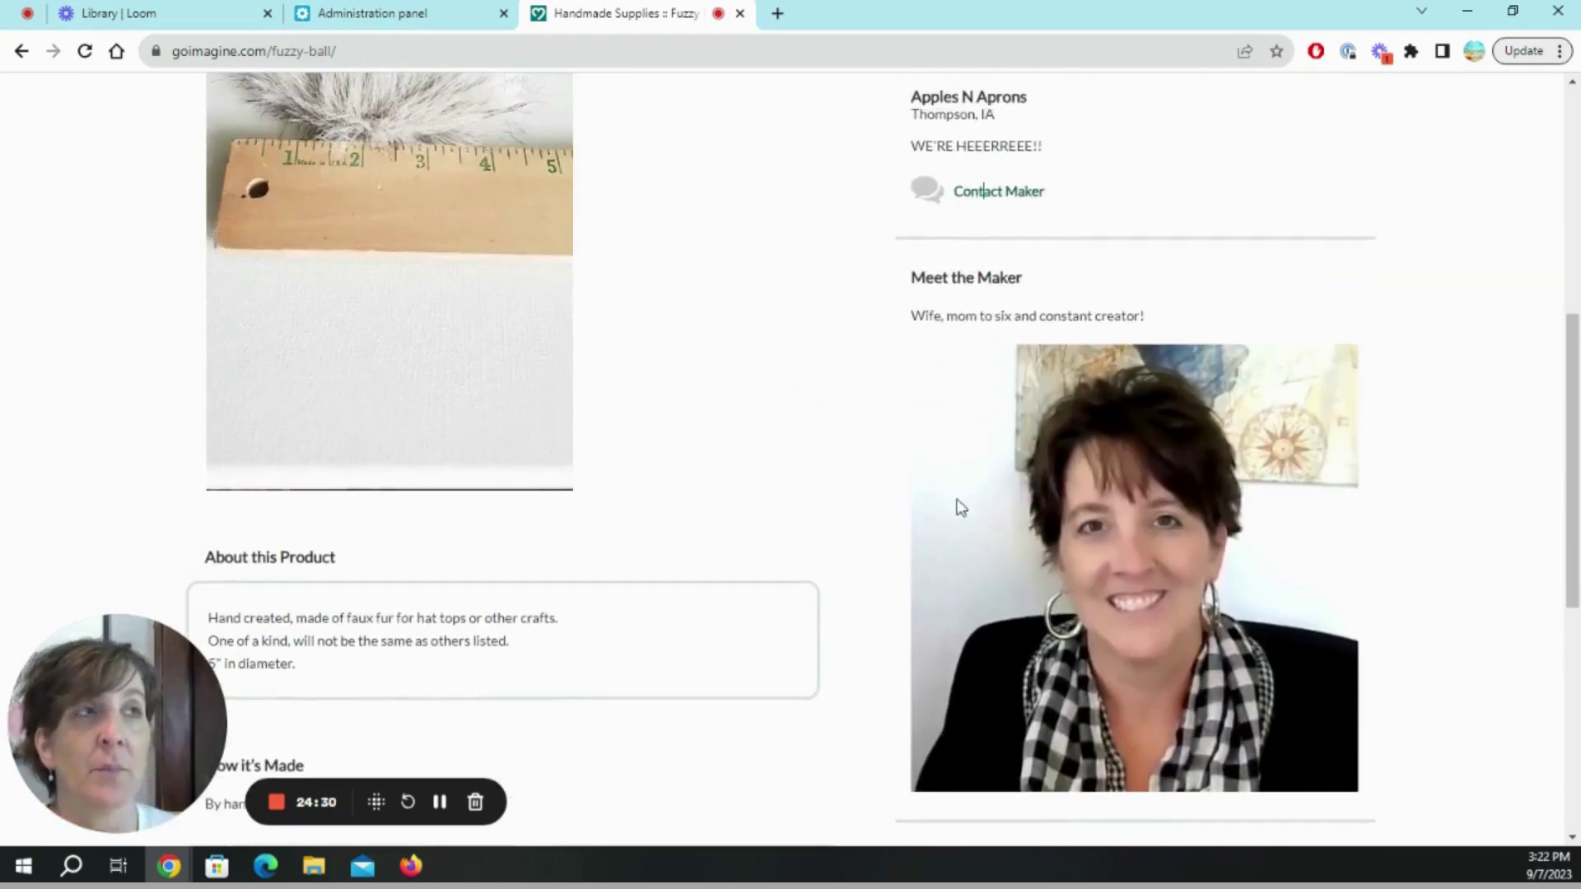
pyautogui.scroll(6, 714, 434)
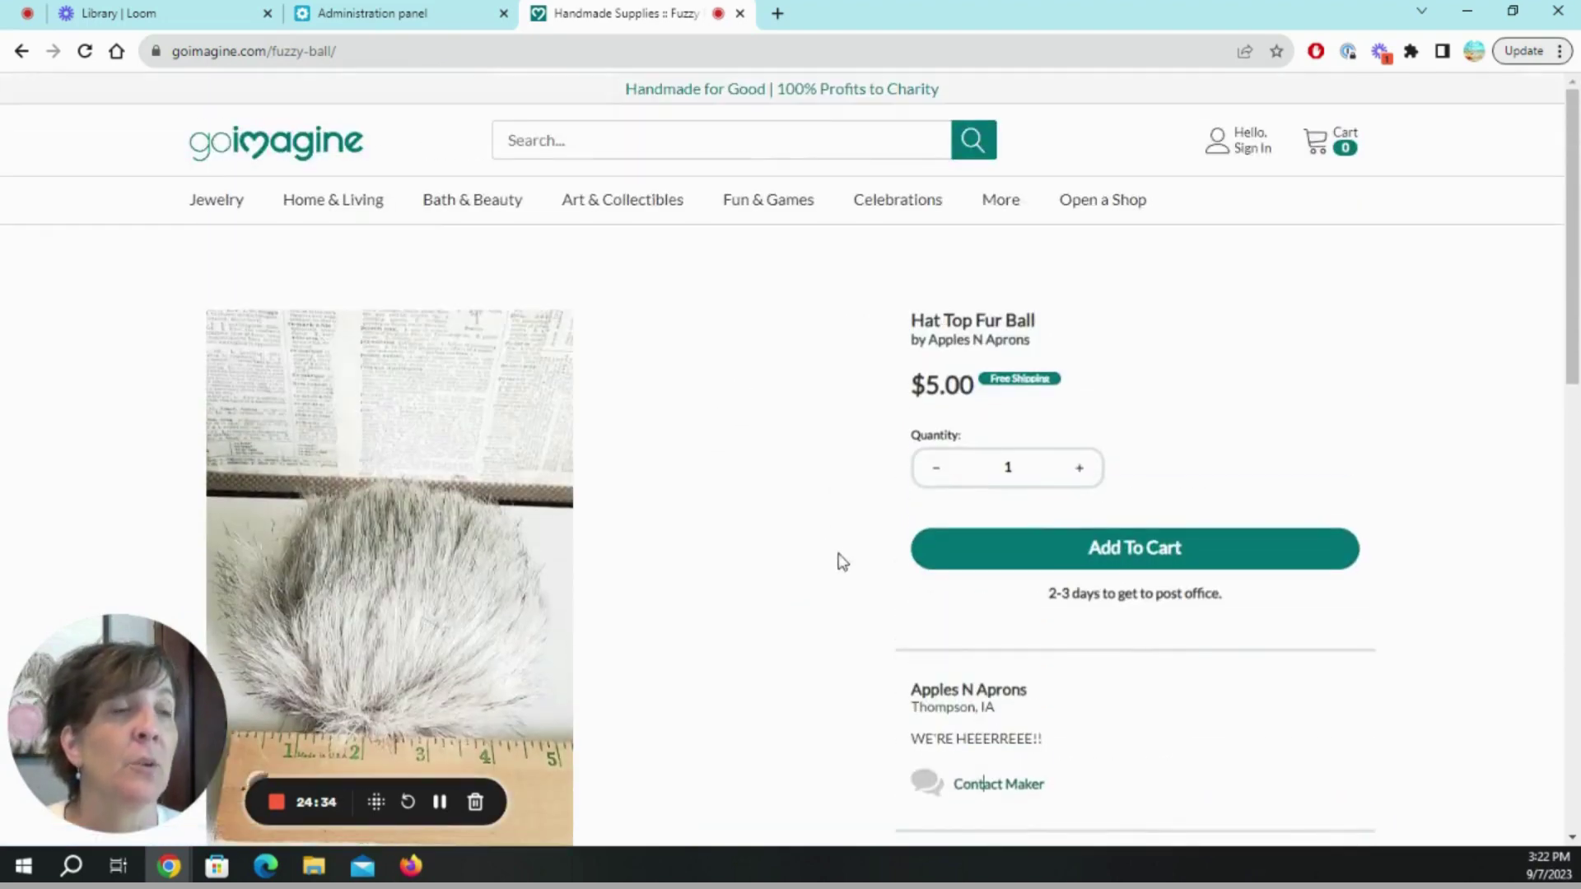
# Close the product tab and review the Dashboard: 1 active product, $0.00 sales, Starter Plan usage 1/25.
pyautogui.click(741, 14)
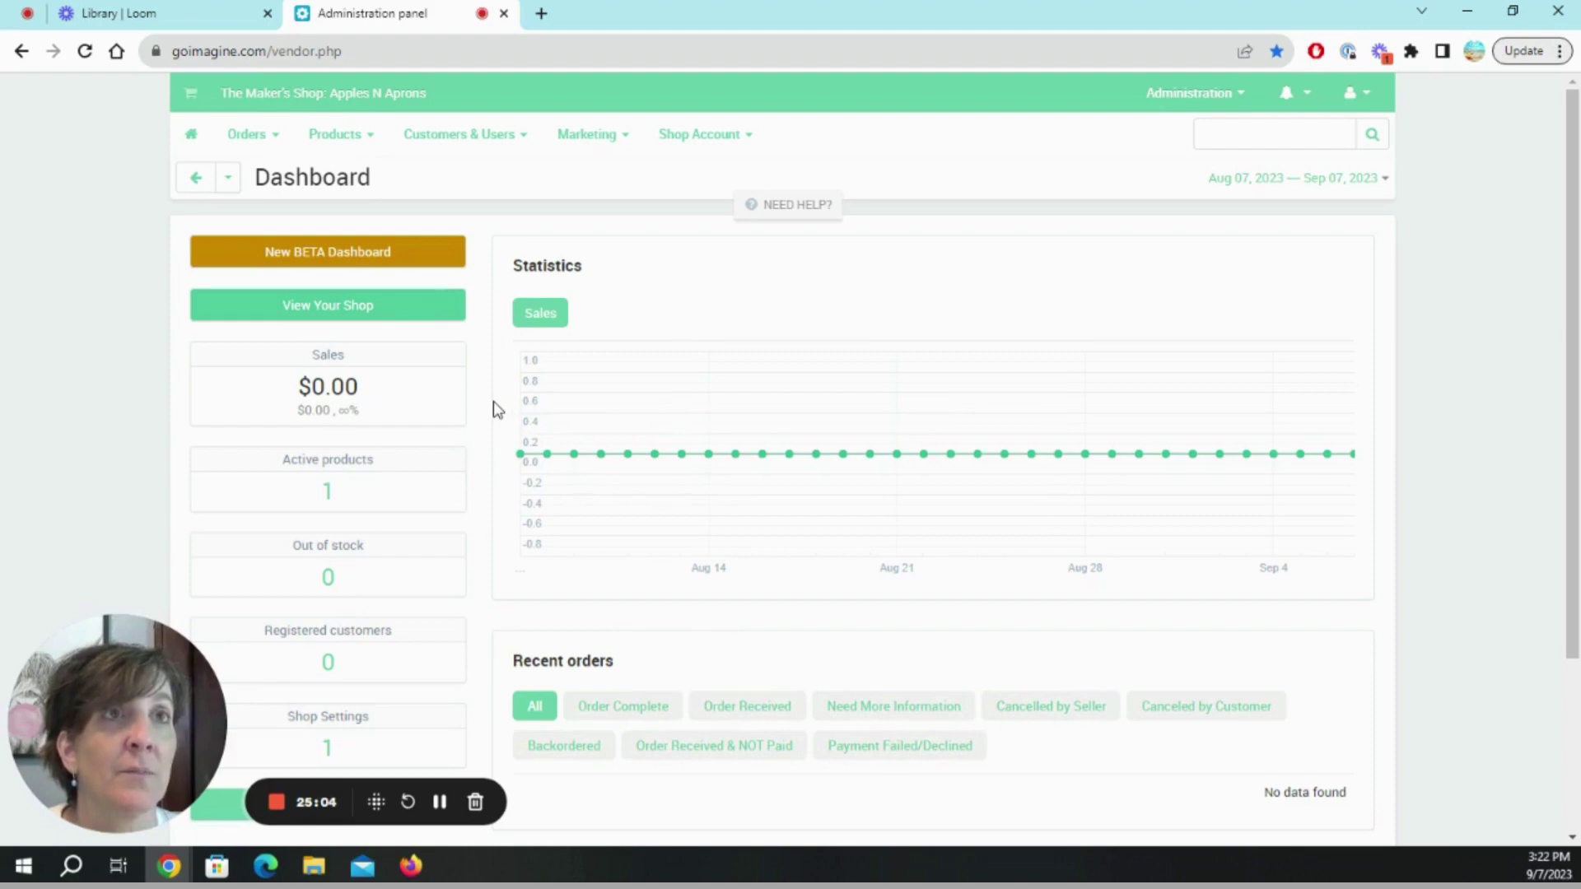
pyautogui.scroll(-3, 497, 409)
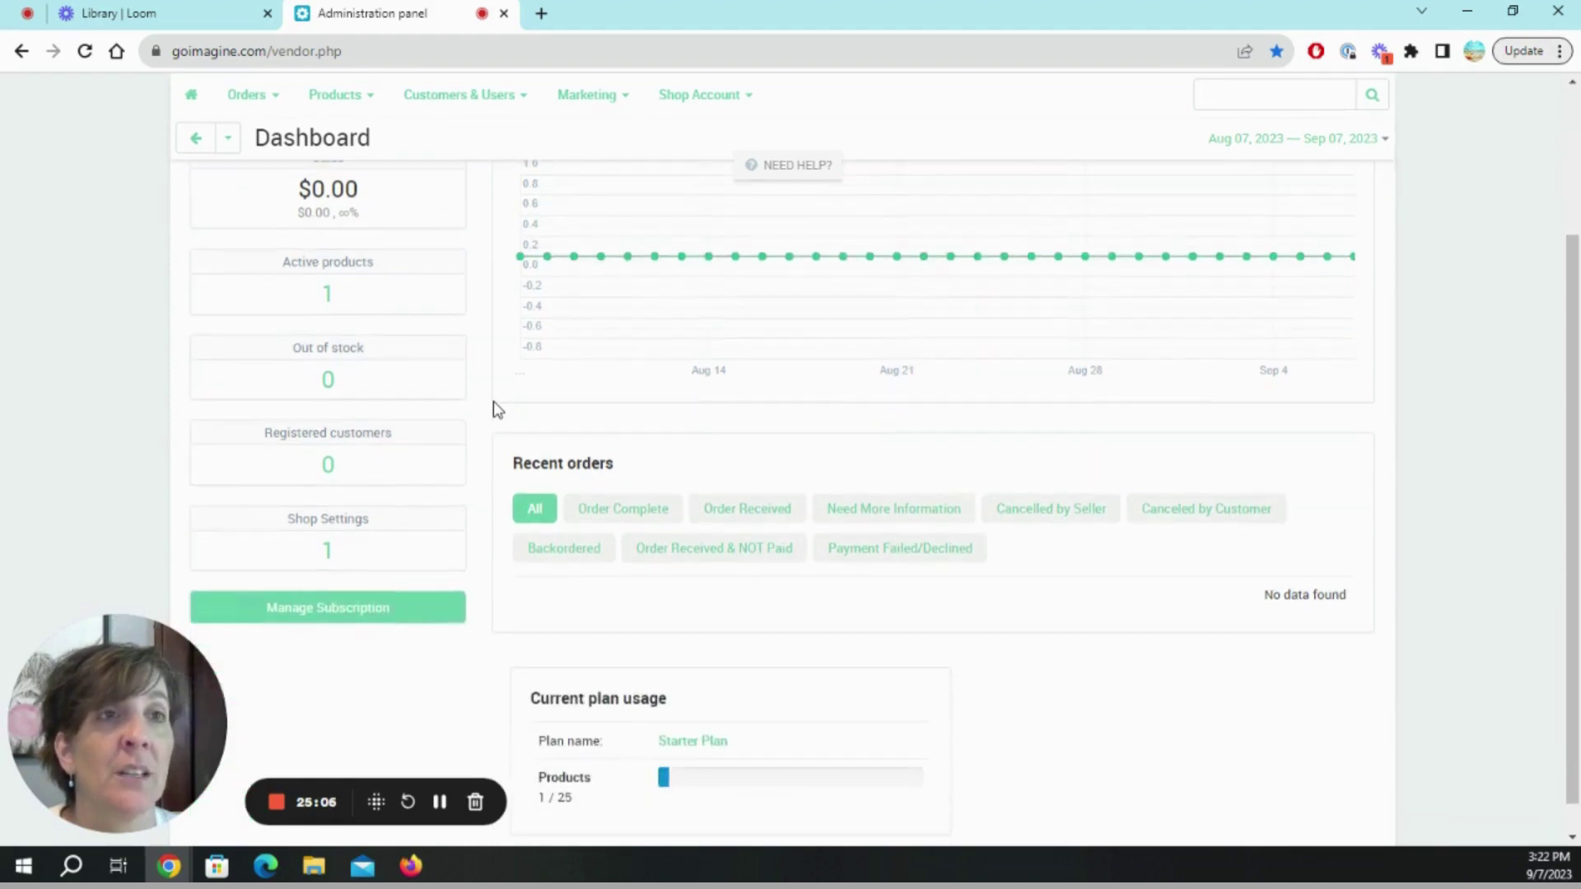
pyautogui.scroll(-1, 498, 410)
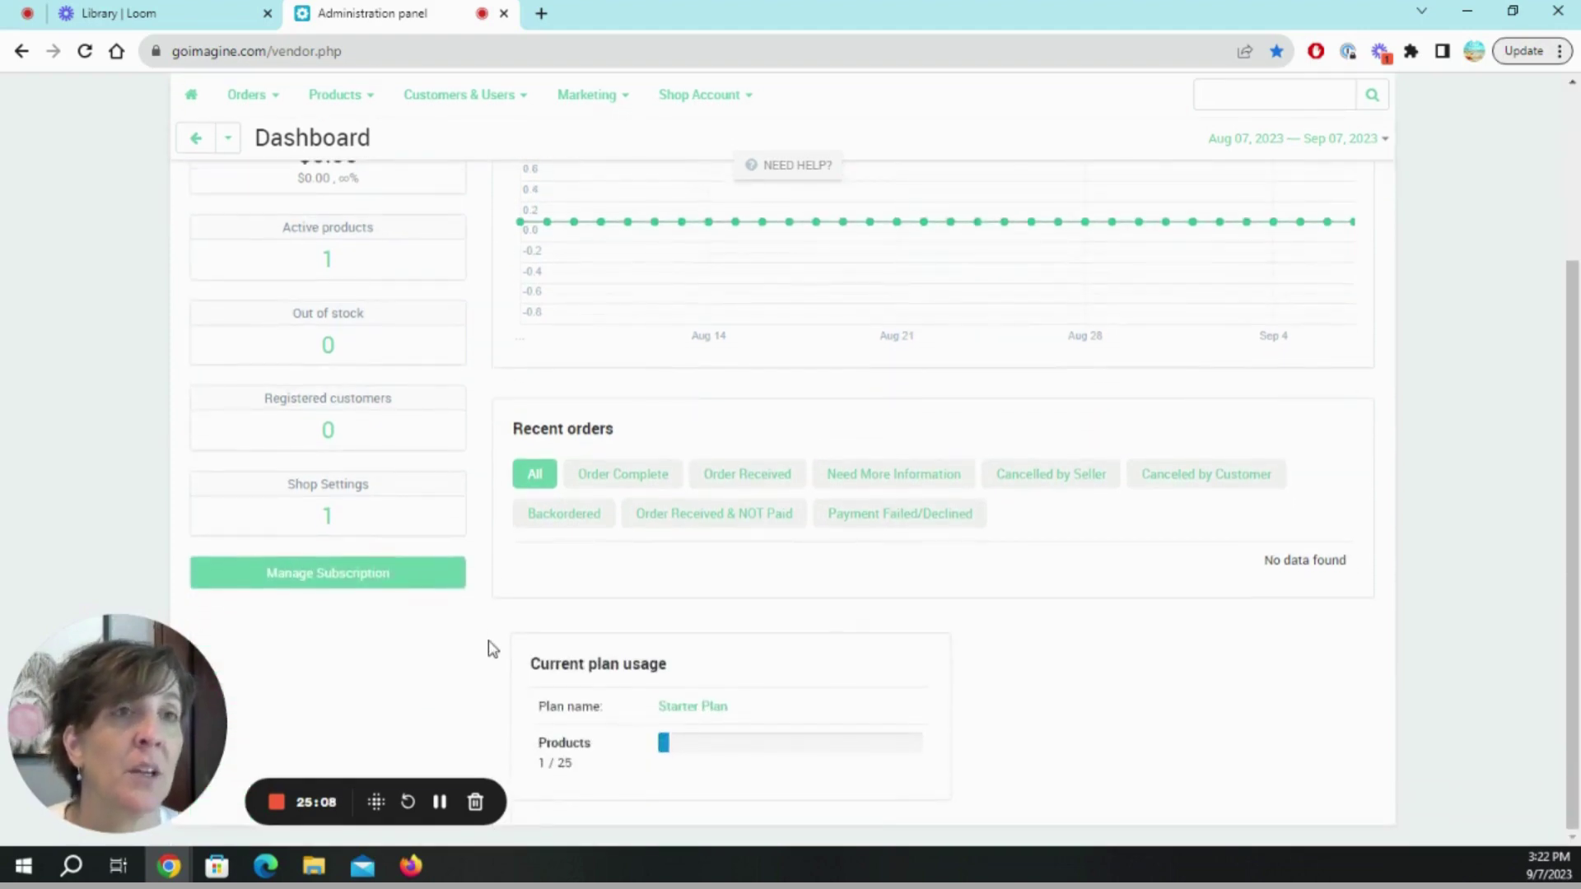
pyautogui.scroll(4, 491, 648)
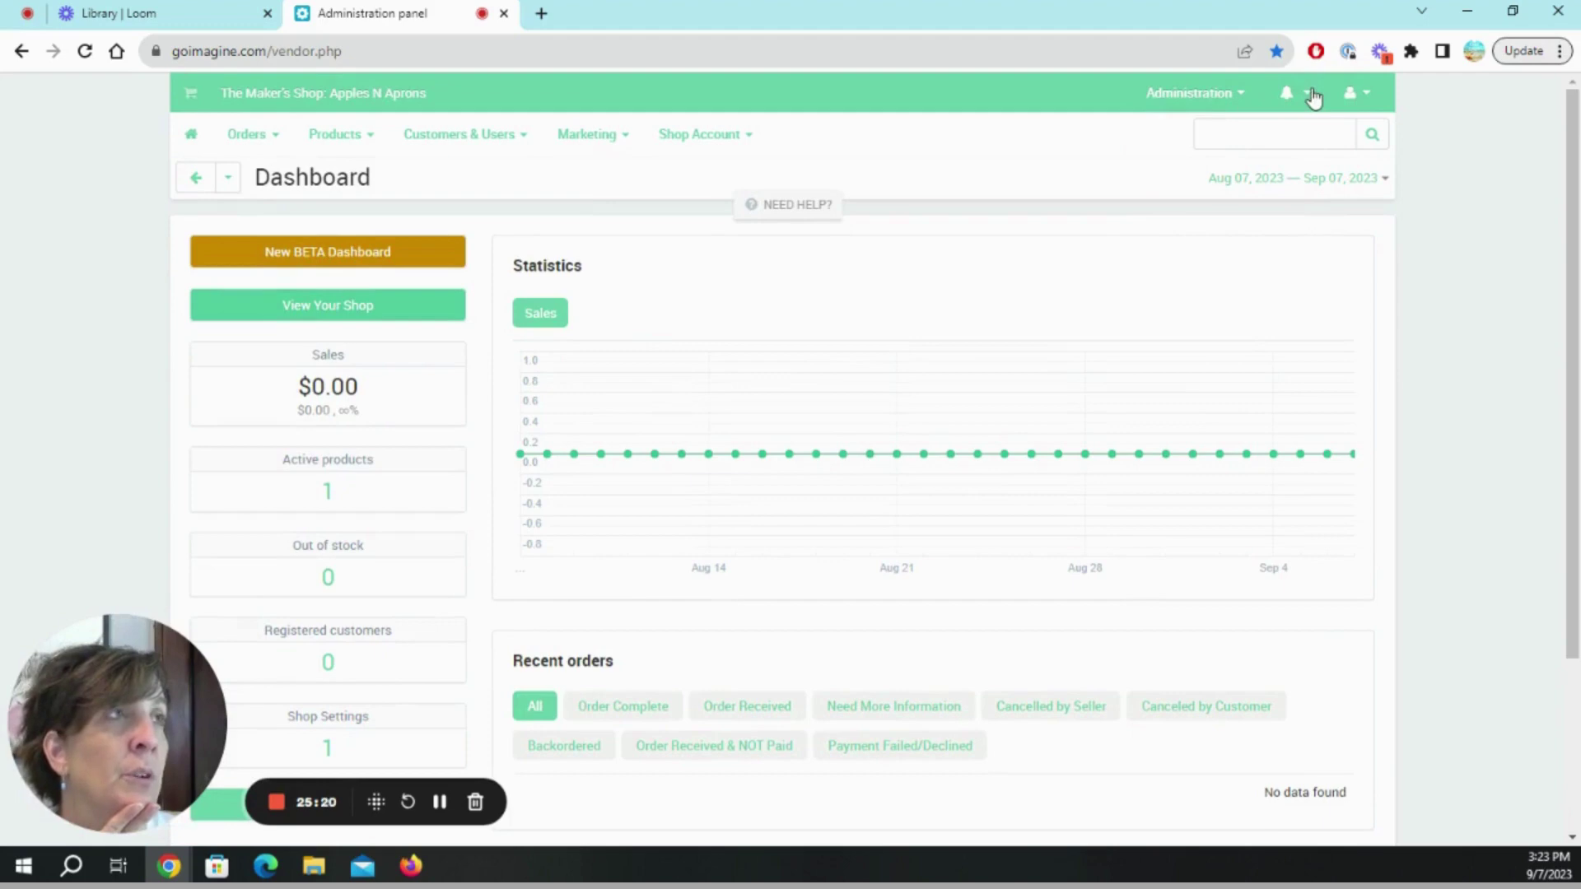
pyautogui.moveTo(749, 144)
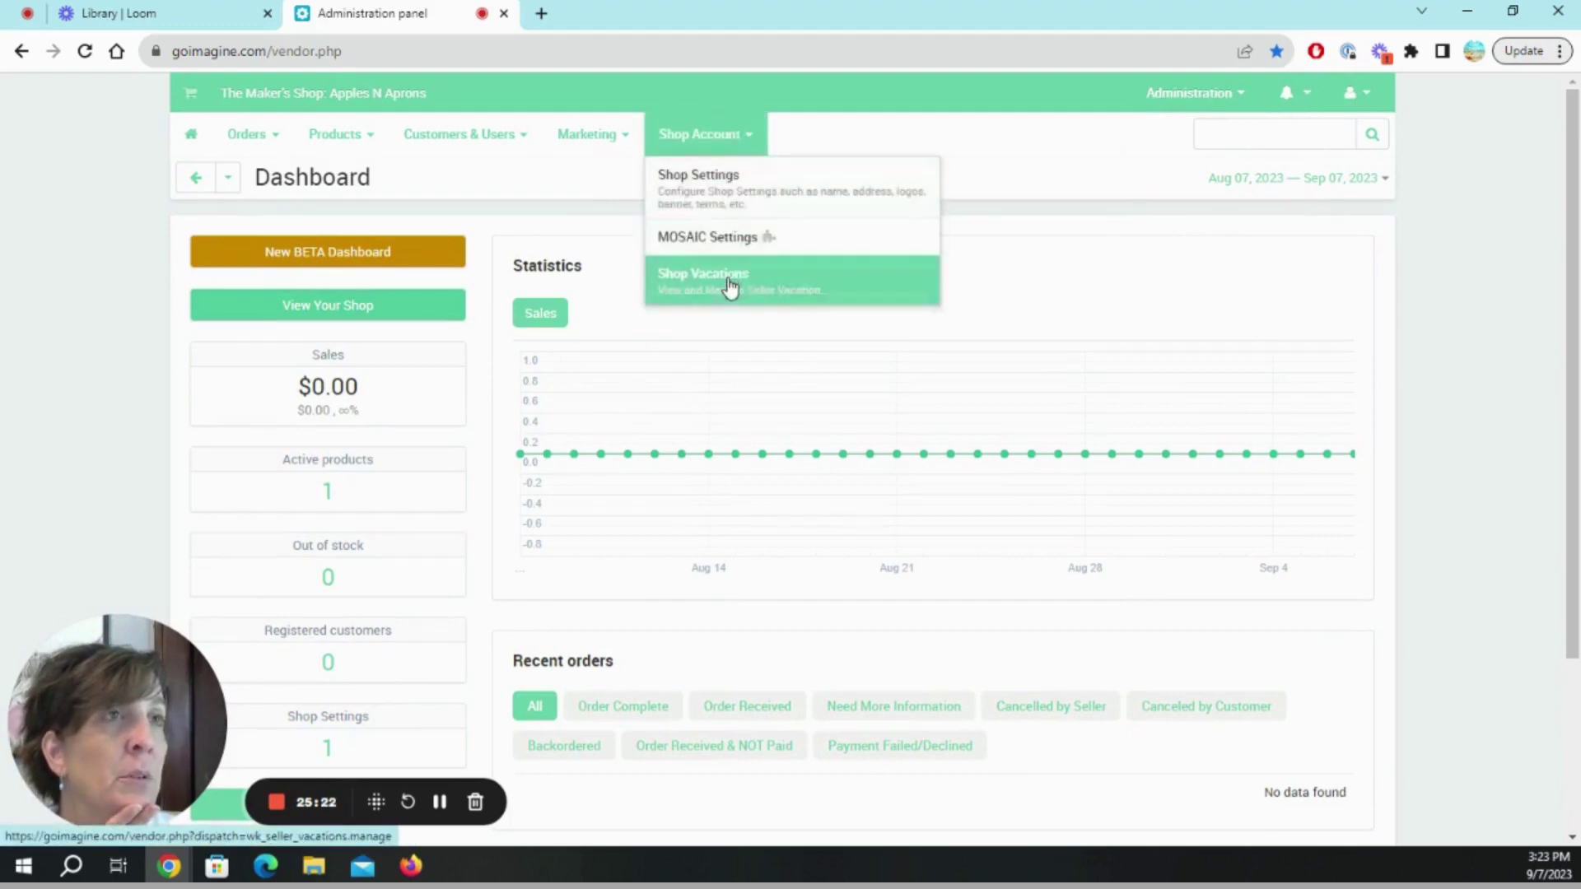
pyautogui.moveTo(301, 136)
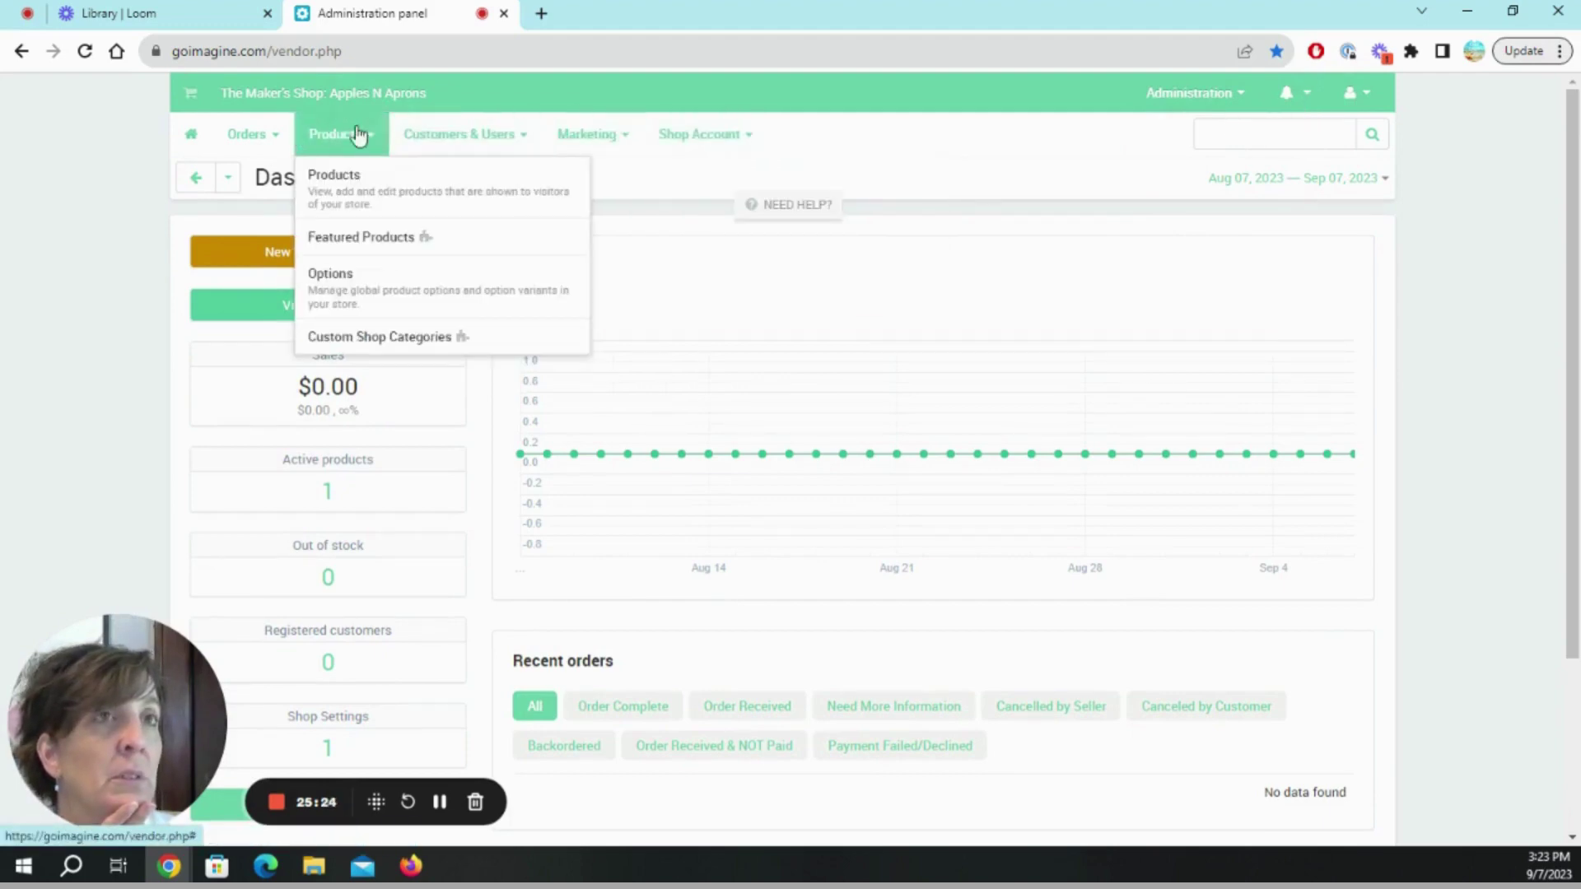
pyautogui.moveTo(399, 136)
pyautogui.moveTo(236, 135)
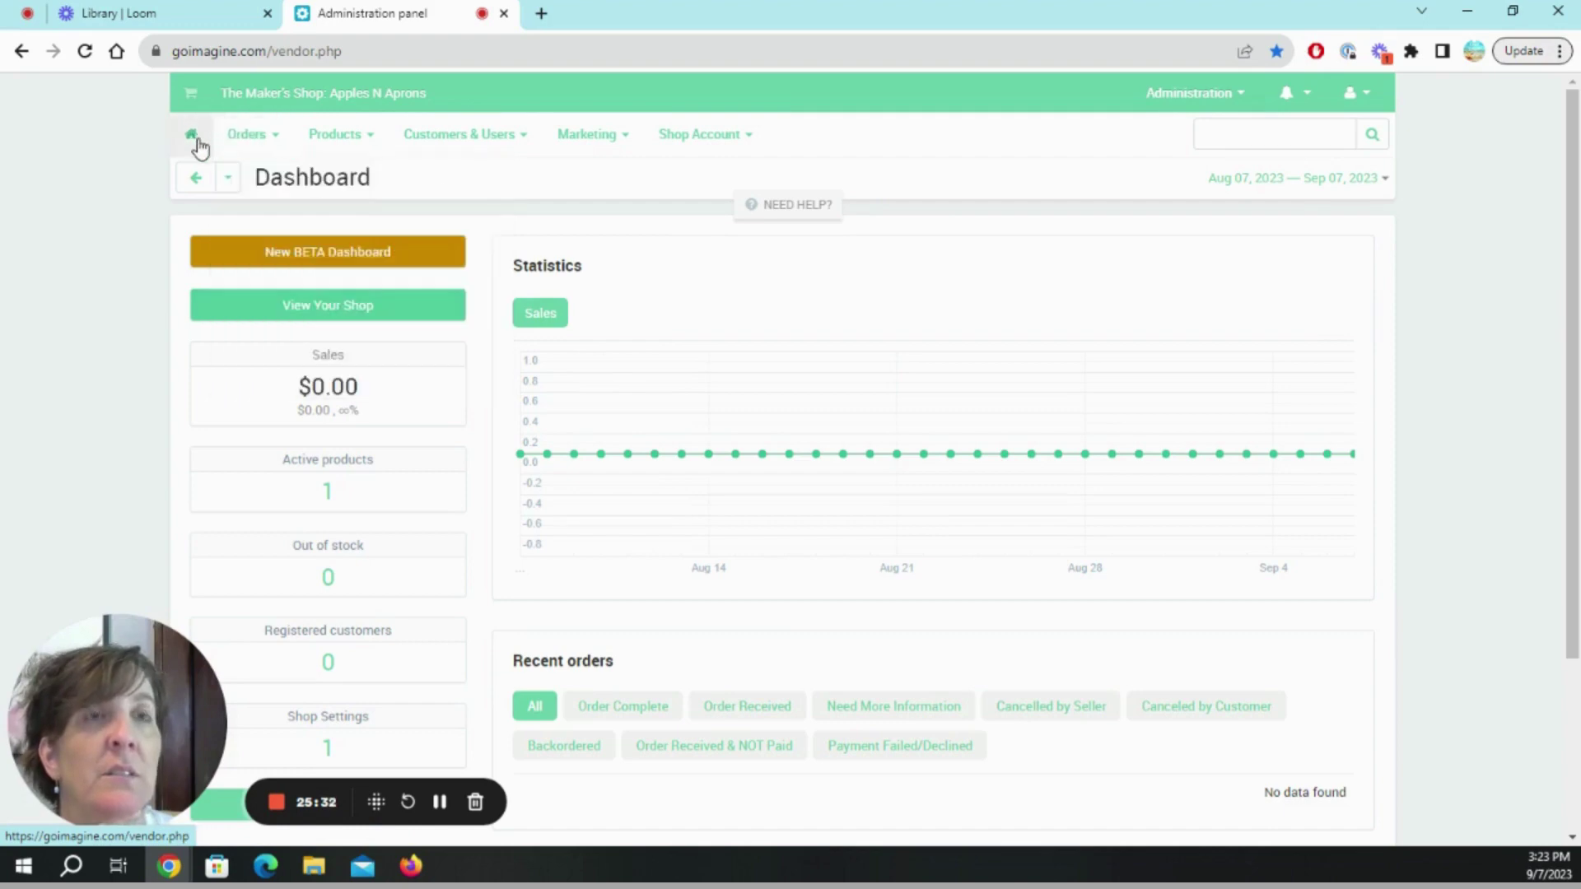
pyautogui.click(201, 183)
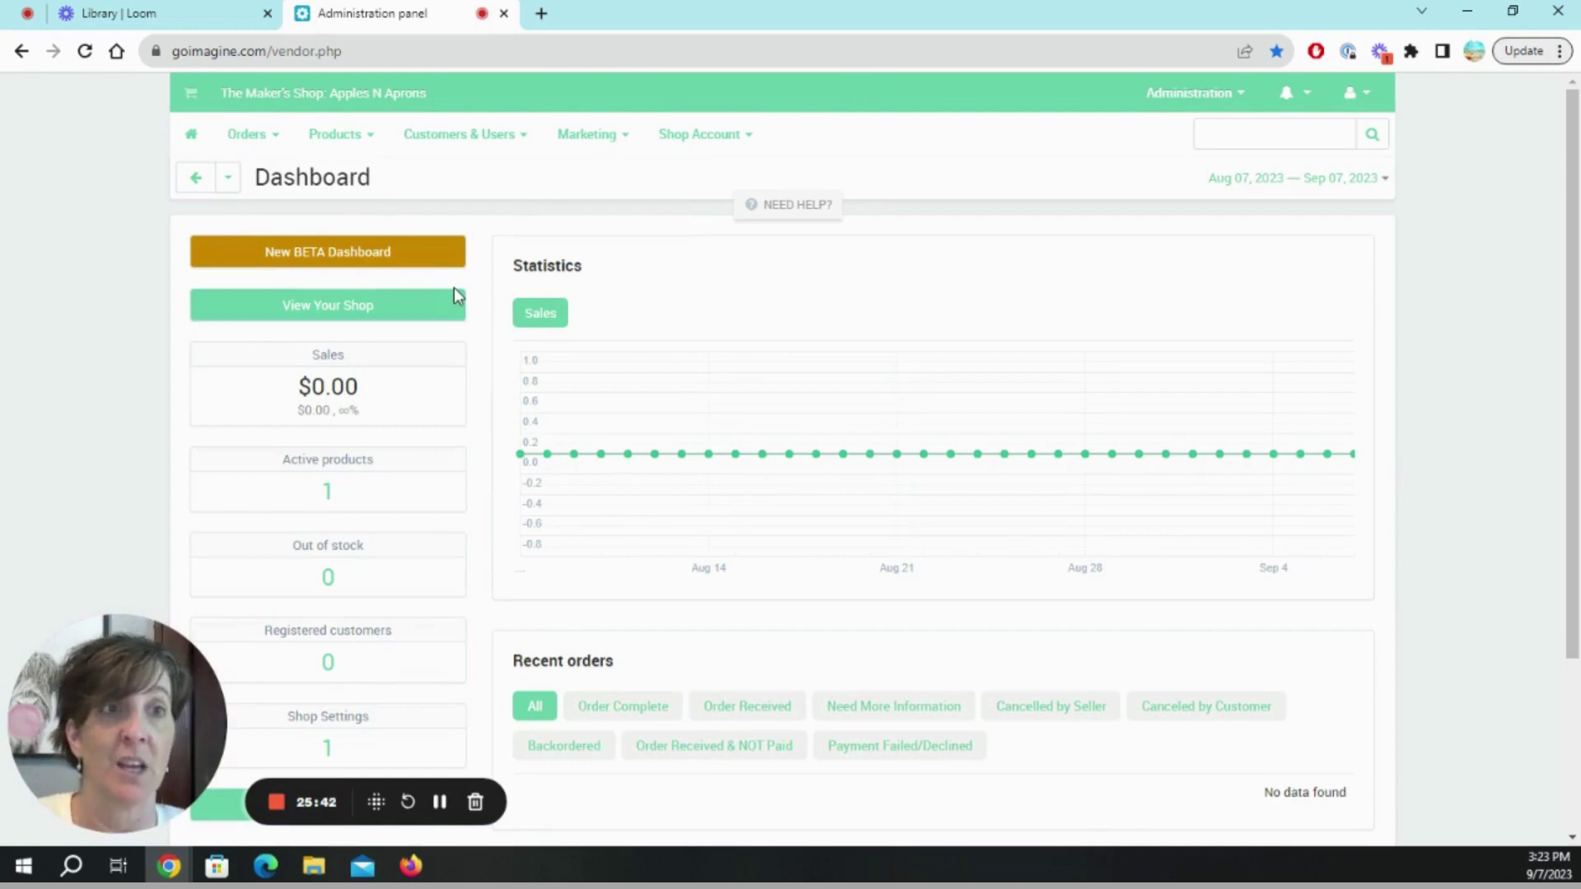
pyautogui.scroll(-3, 505, 752)
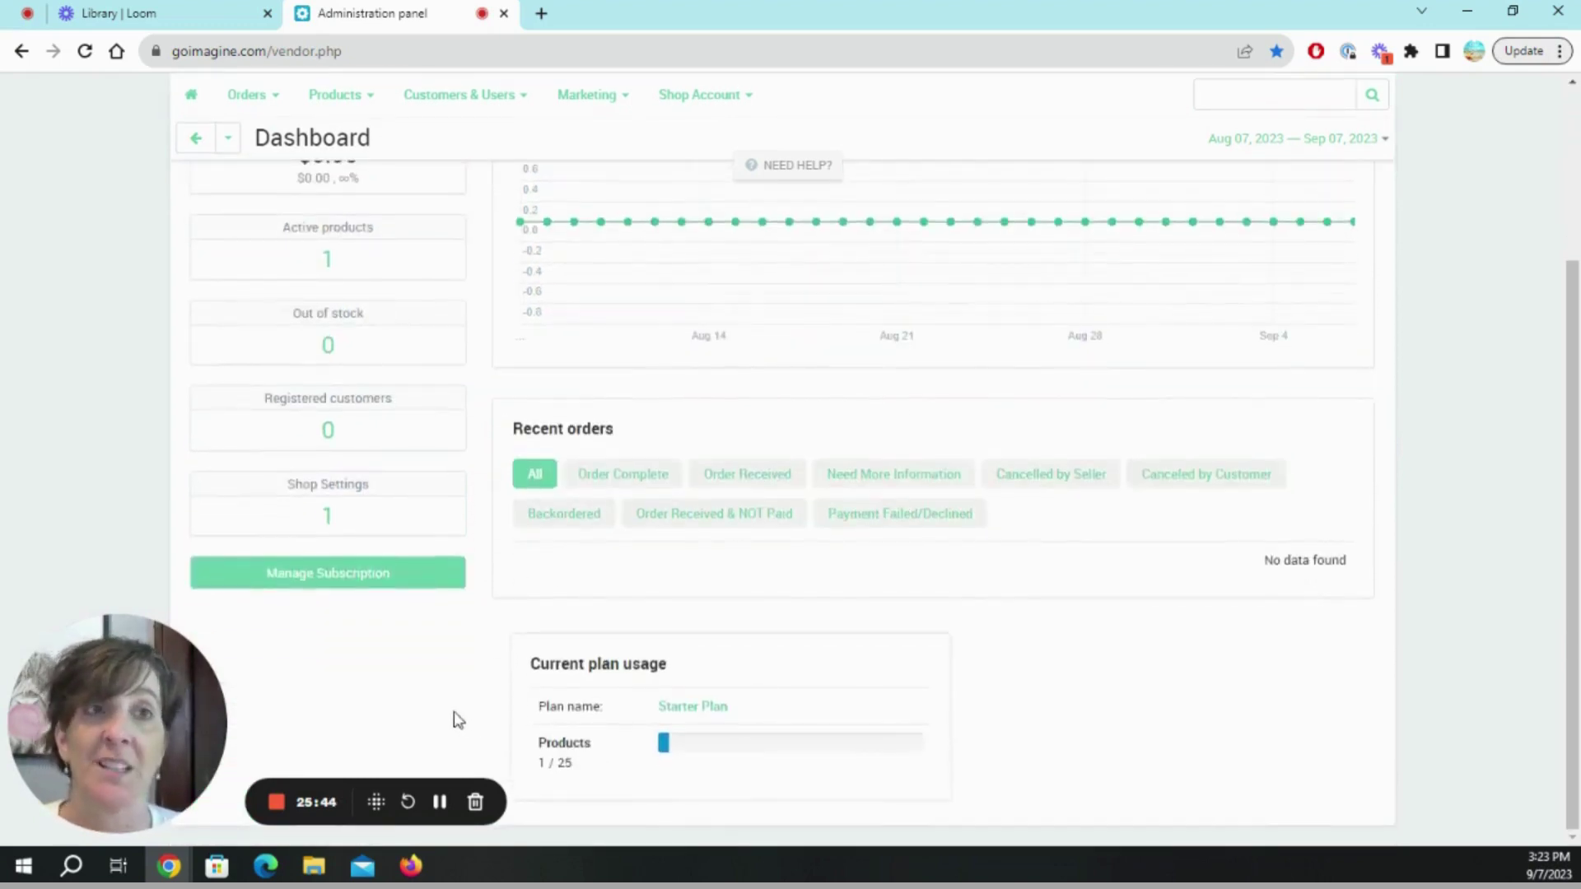